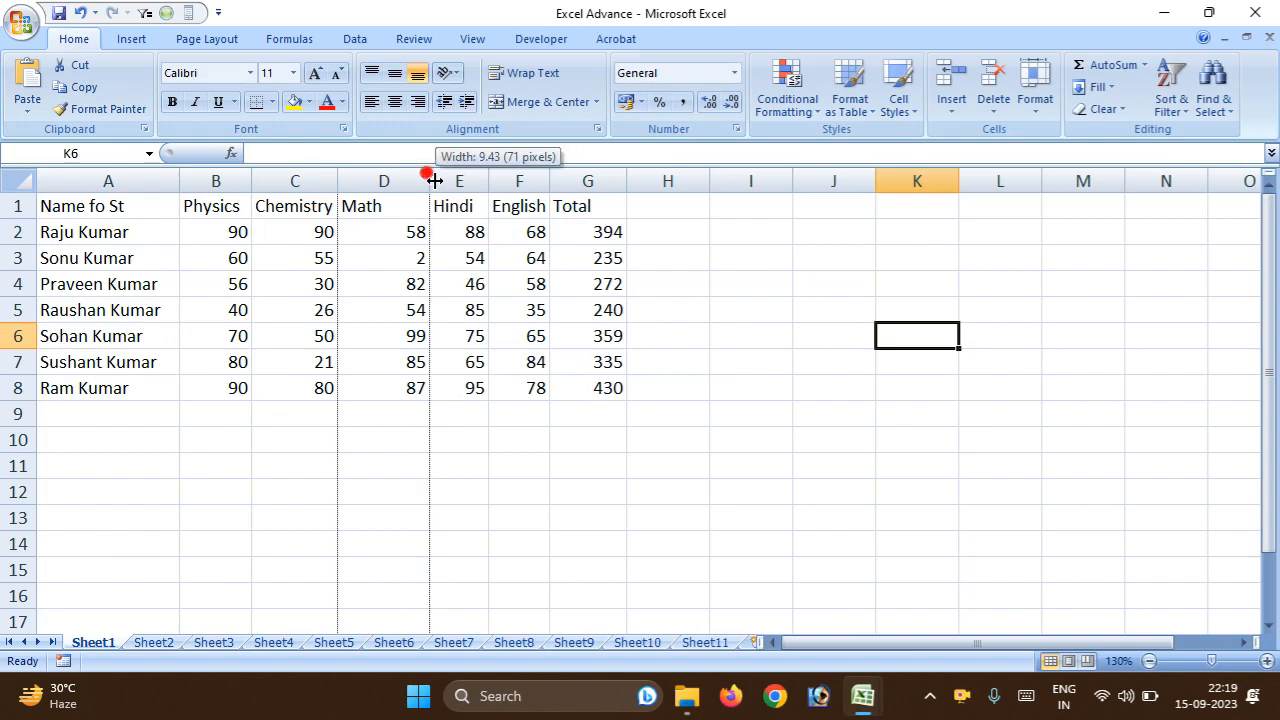
Change the Math mark in cell D3 to 65.
click(550, 229)
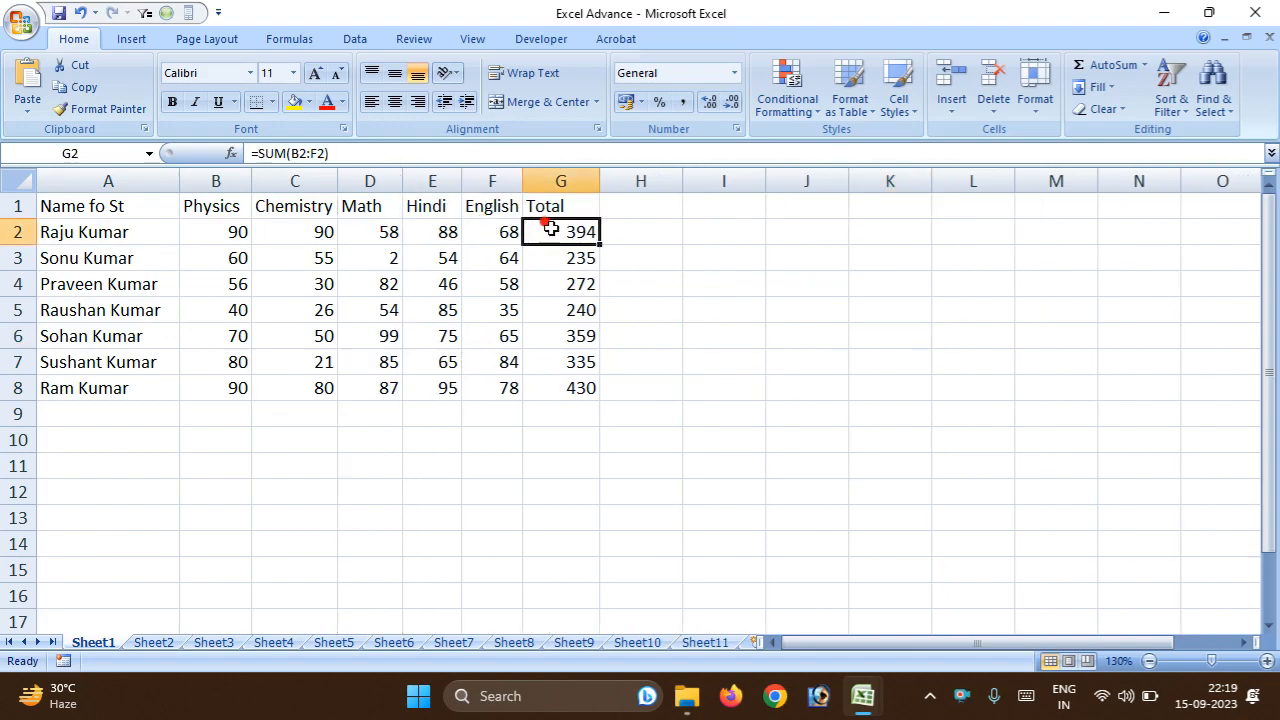
click(434, 309)
click(390, 258)
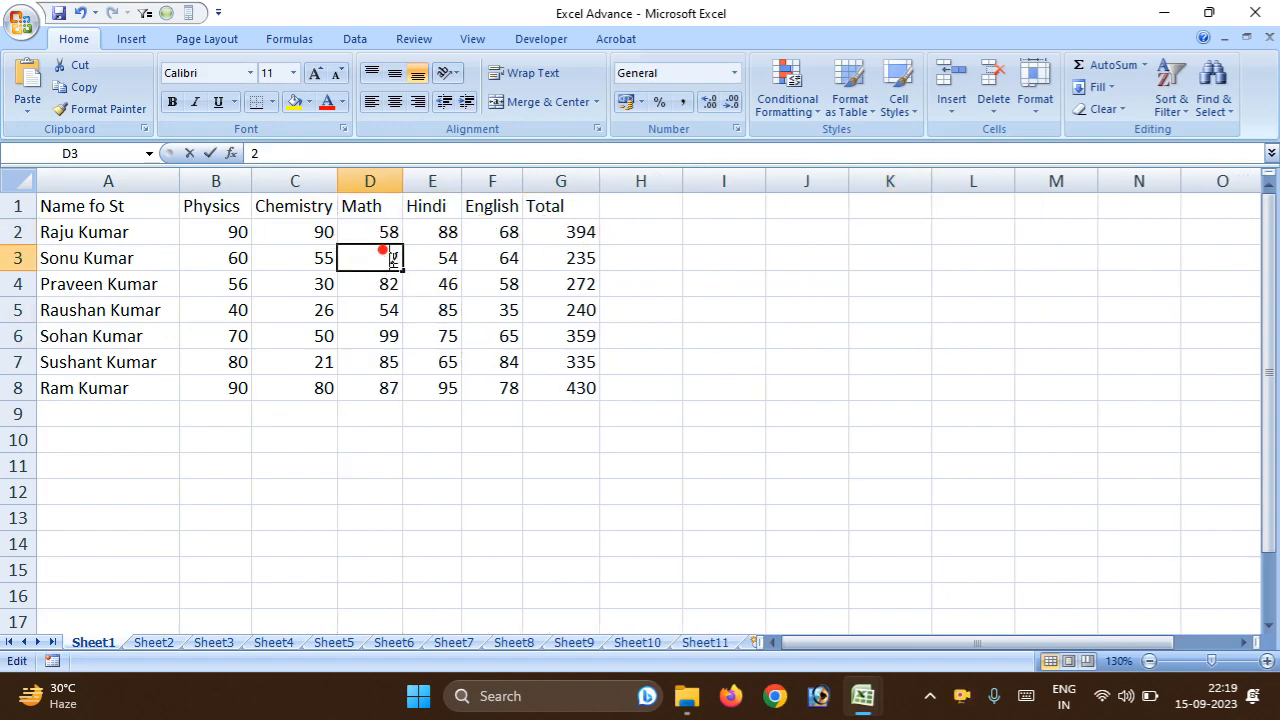
text(2)
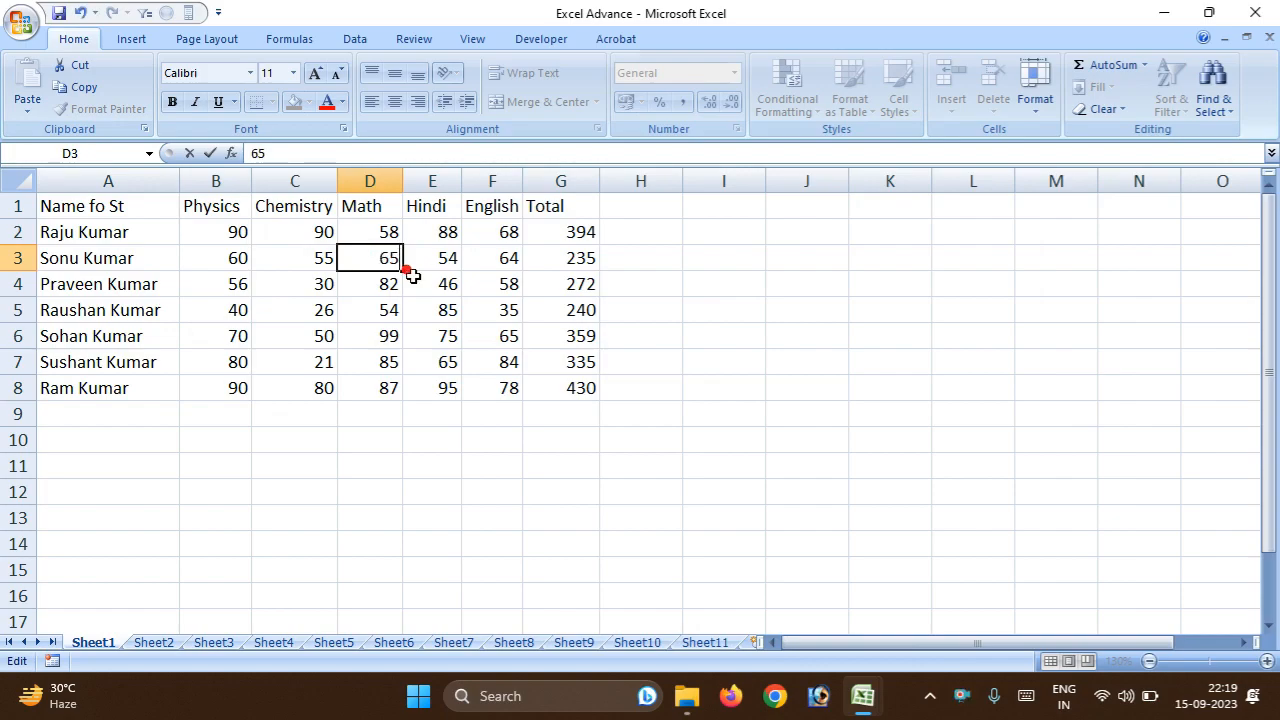
click(412, 268)
click(790, 392)
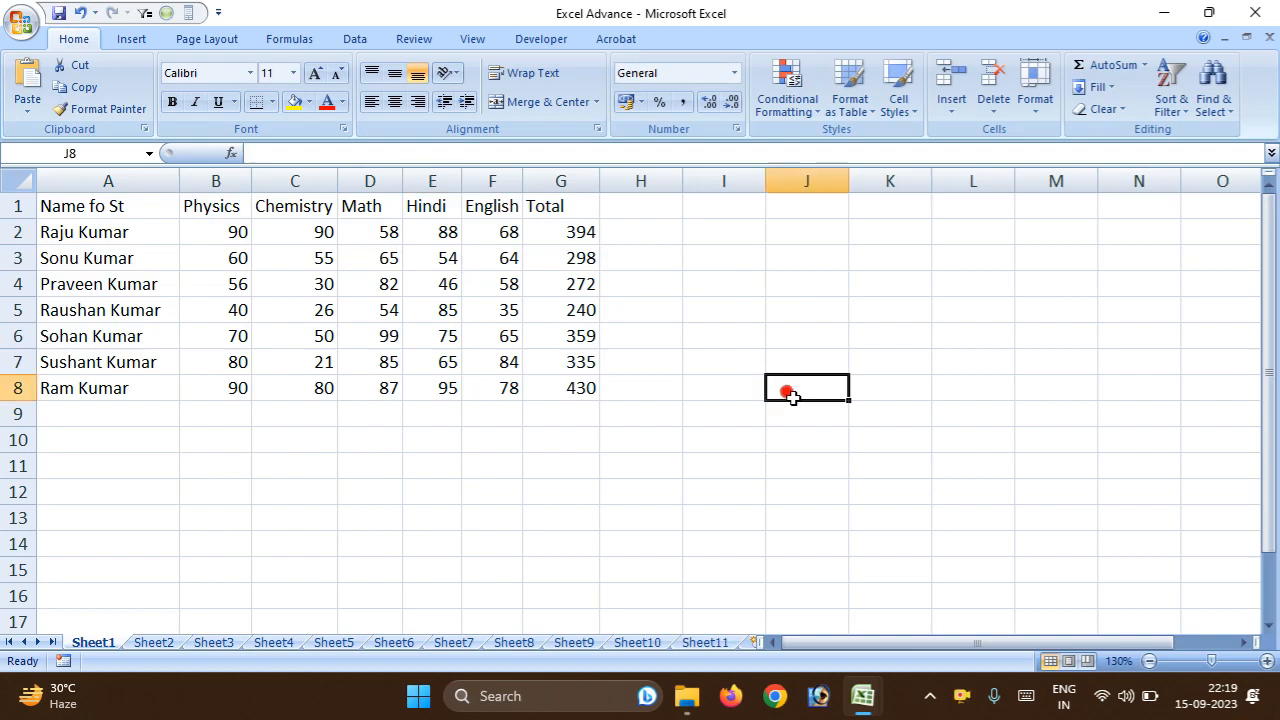
Insert a 2-D clustered column chart from the names in A2:A8 and totals in G2:G8, and move it up over columns G to N.
drag(84, 228, 114, 388)
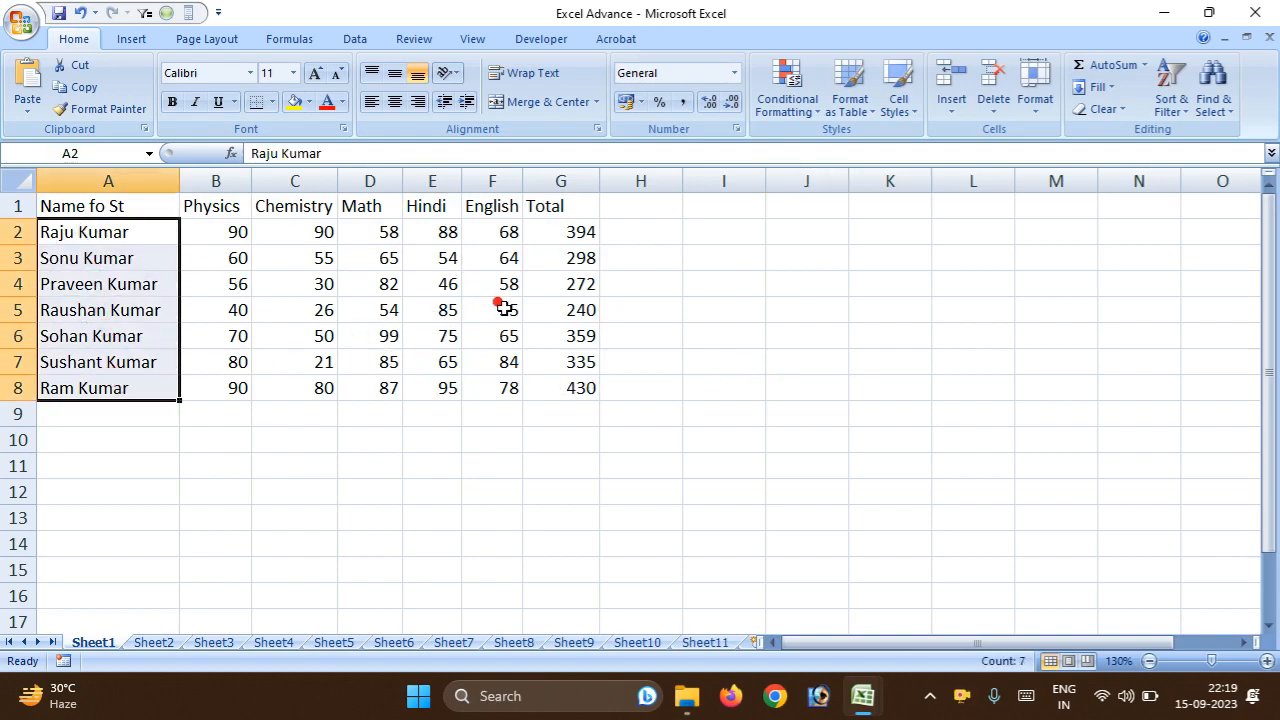
ctrl+drag(570, 232, 589, 388)
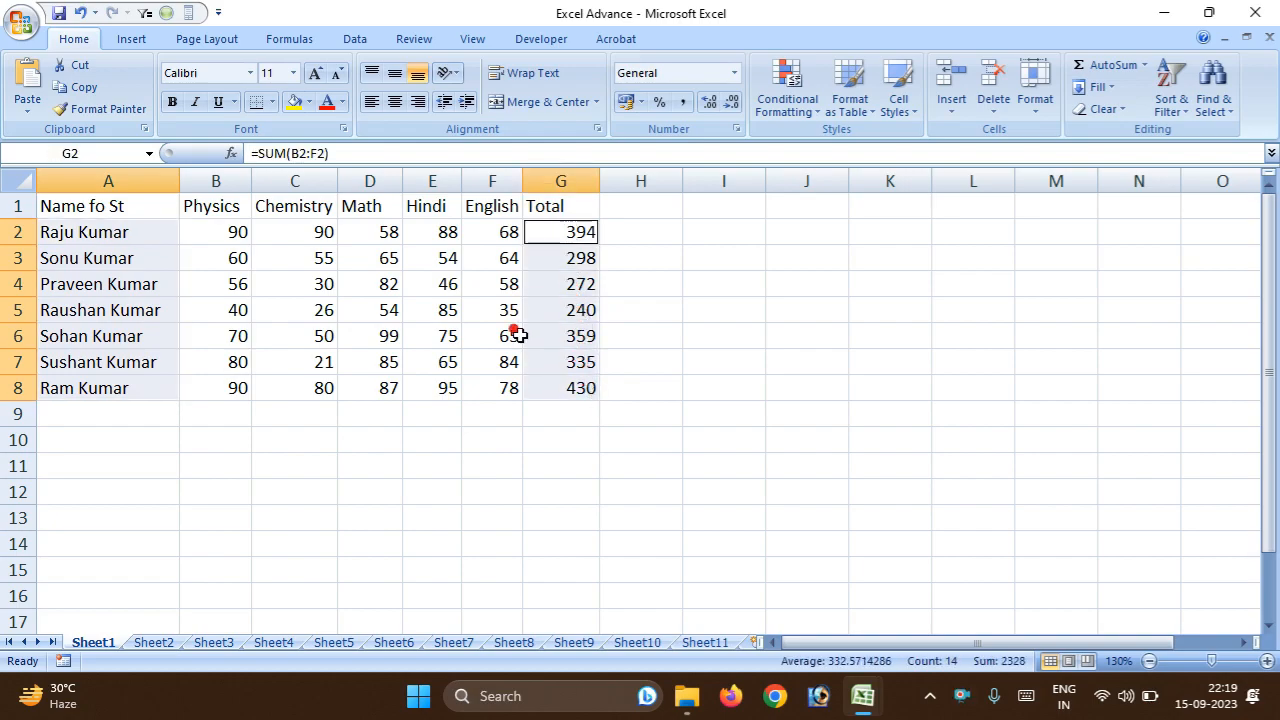
click(131, 39)
click(326, 98)
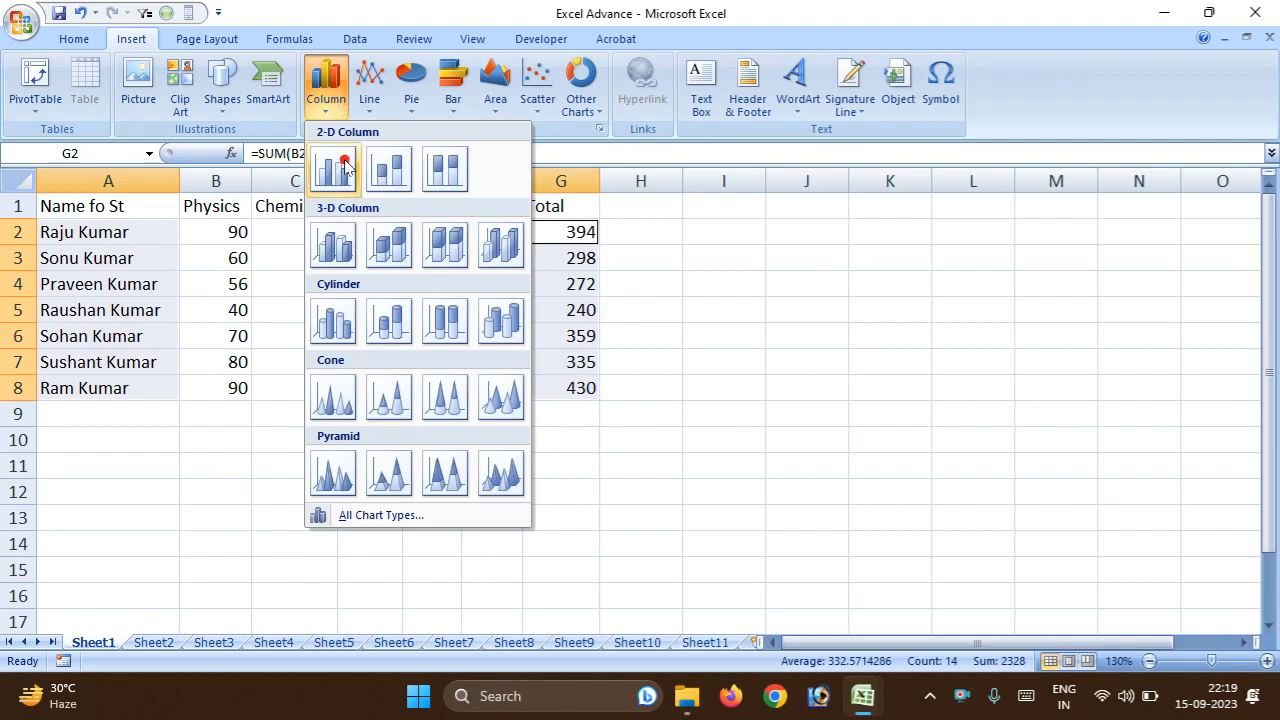
click(863, 310)
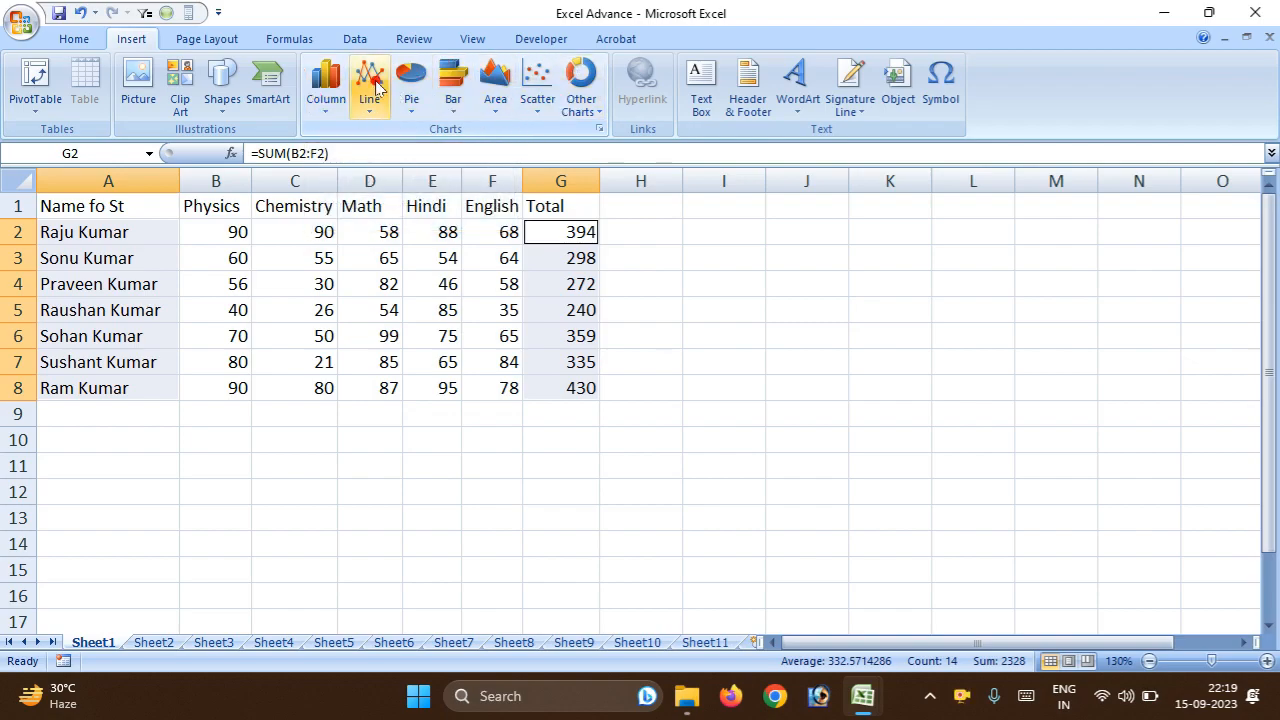
click(326, 110)
click(337, 171)
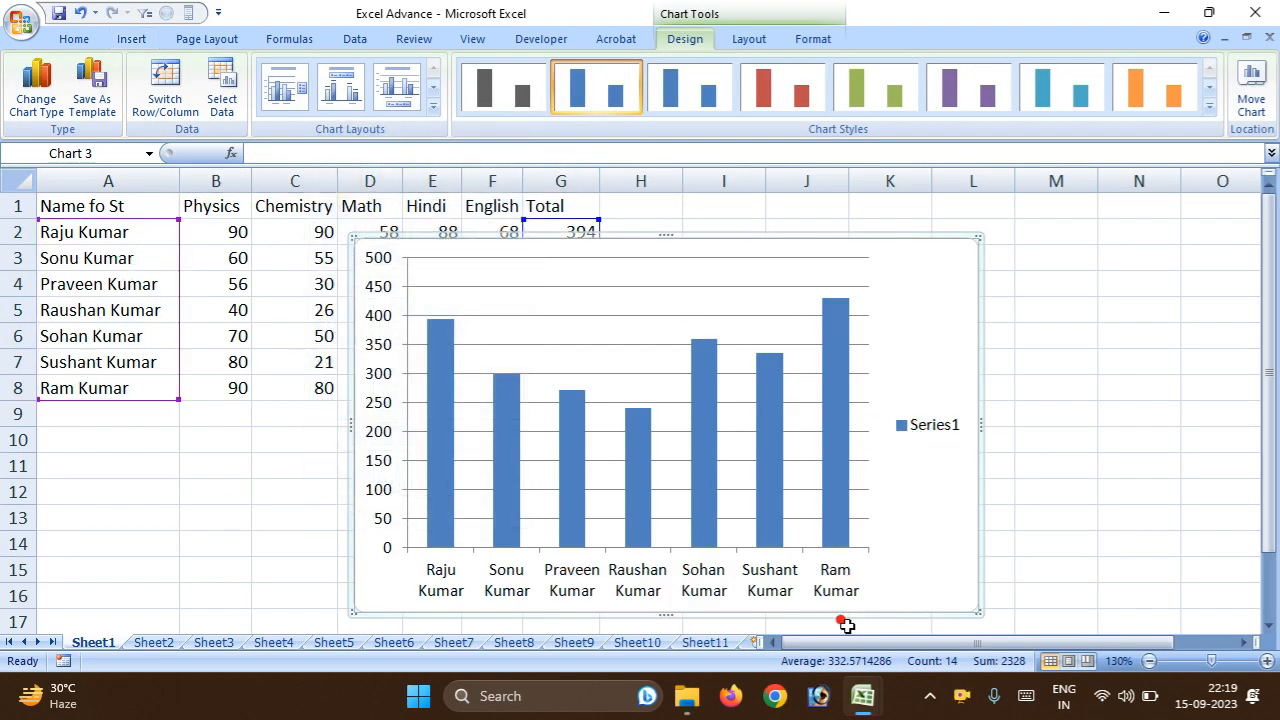
drag(718, 236, 1003, 225)
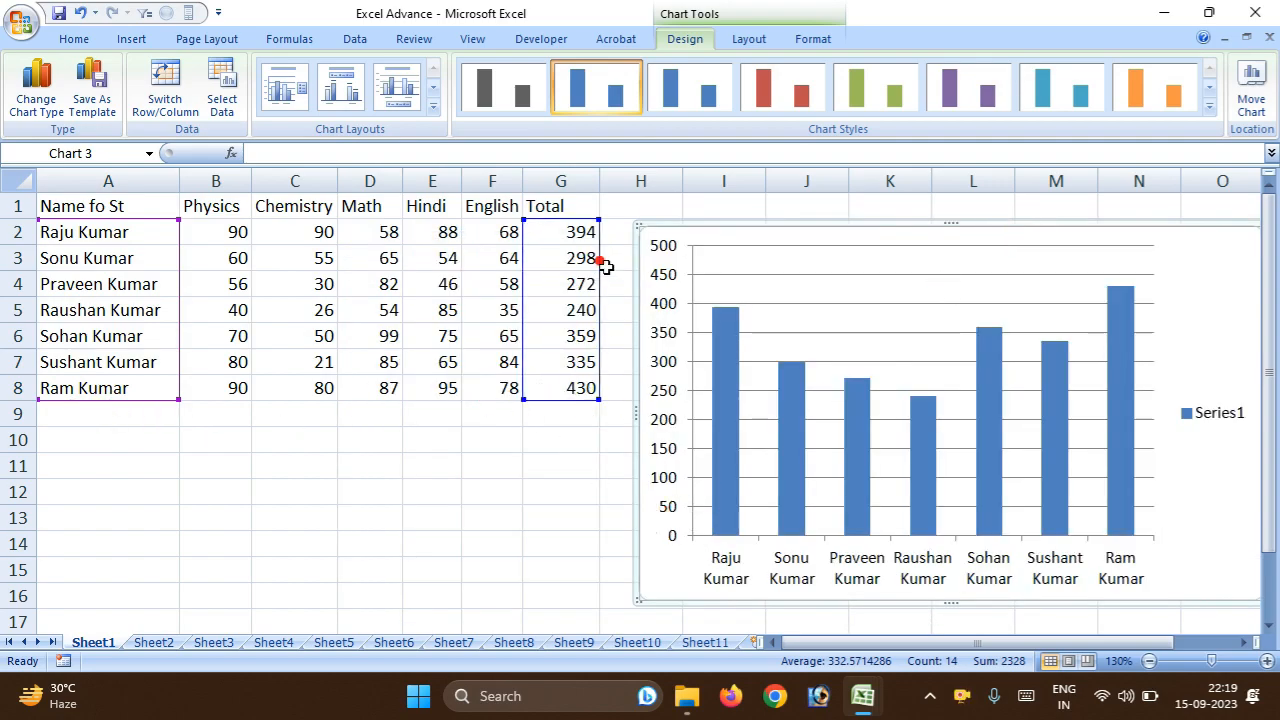
drag(786, 233, 676, 233)
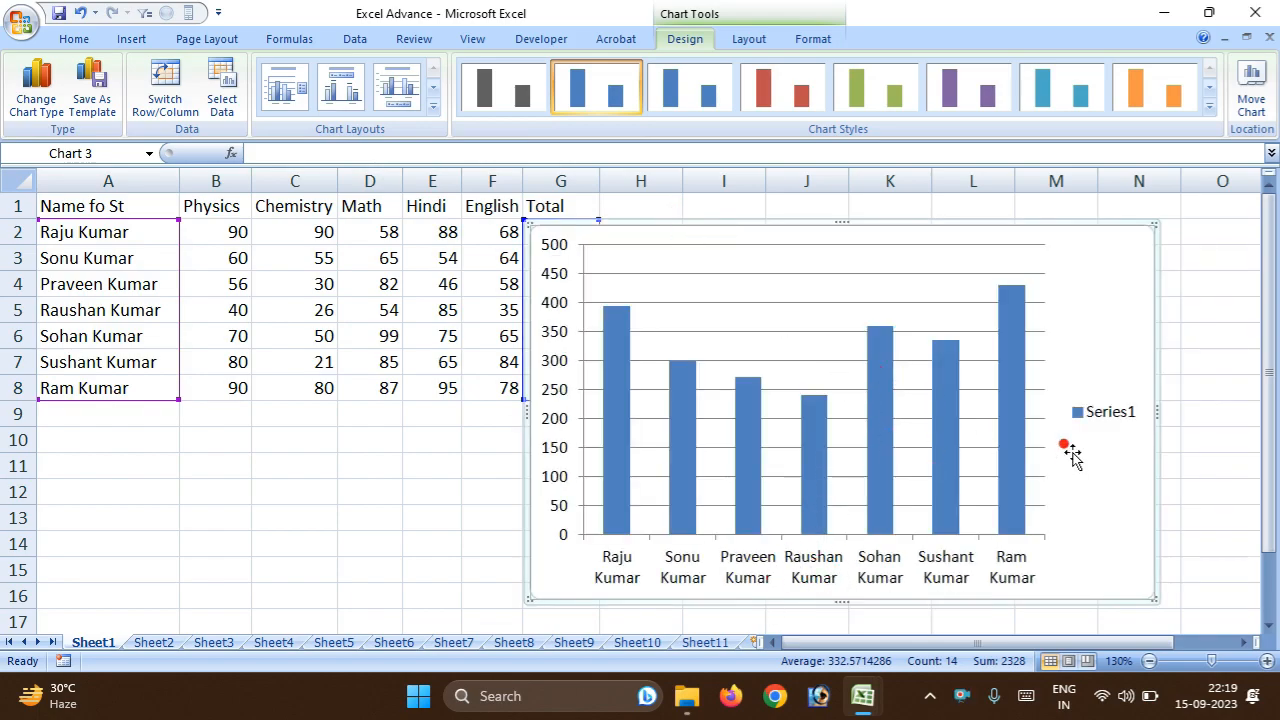
Try the flat red and the black-background red chart styles, ending with the blue style that has a shaded plot area.
click(775, 85)
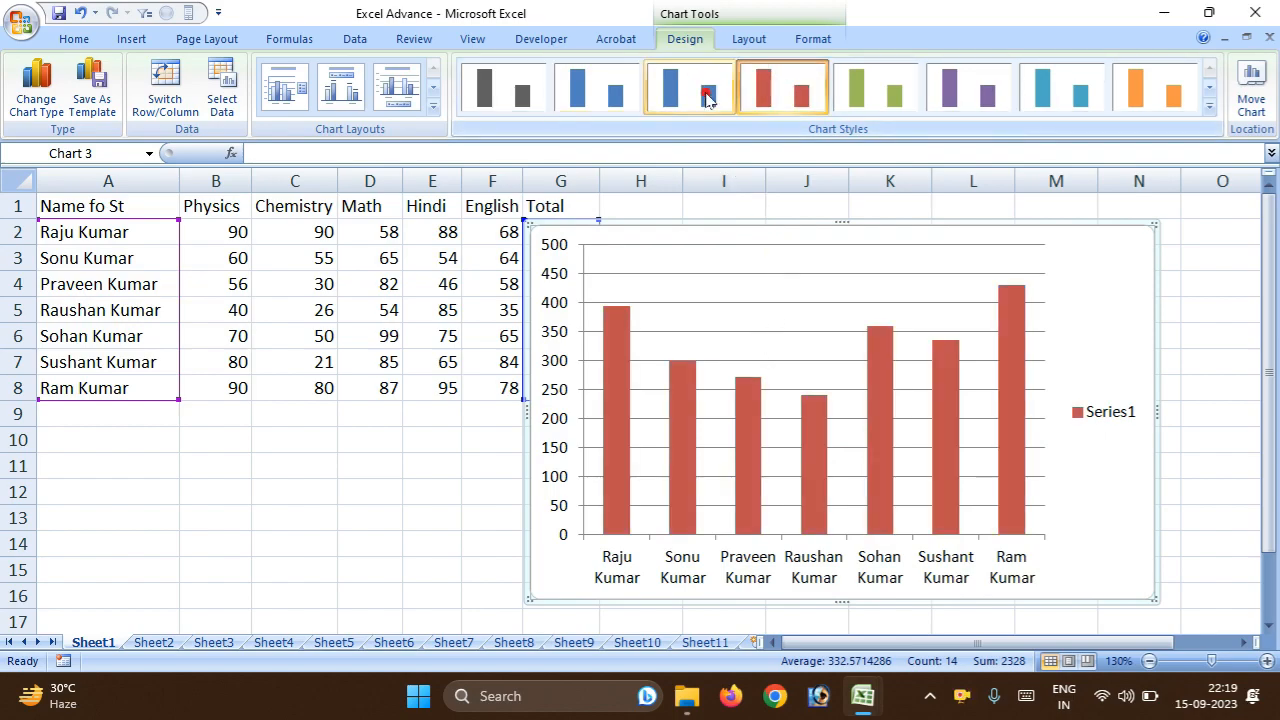
click(1208, 105)
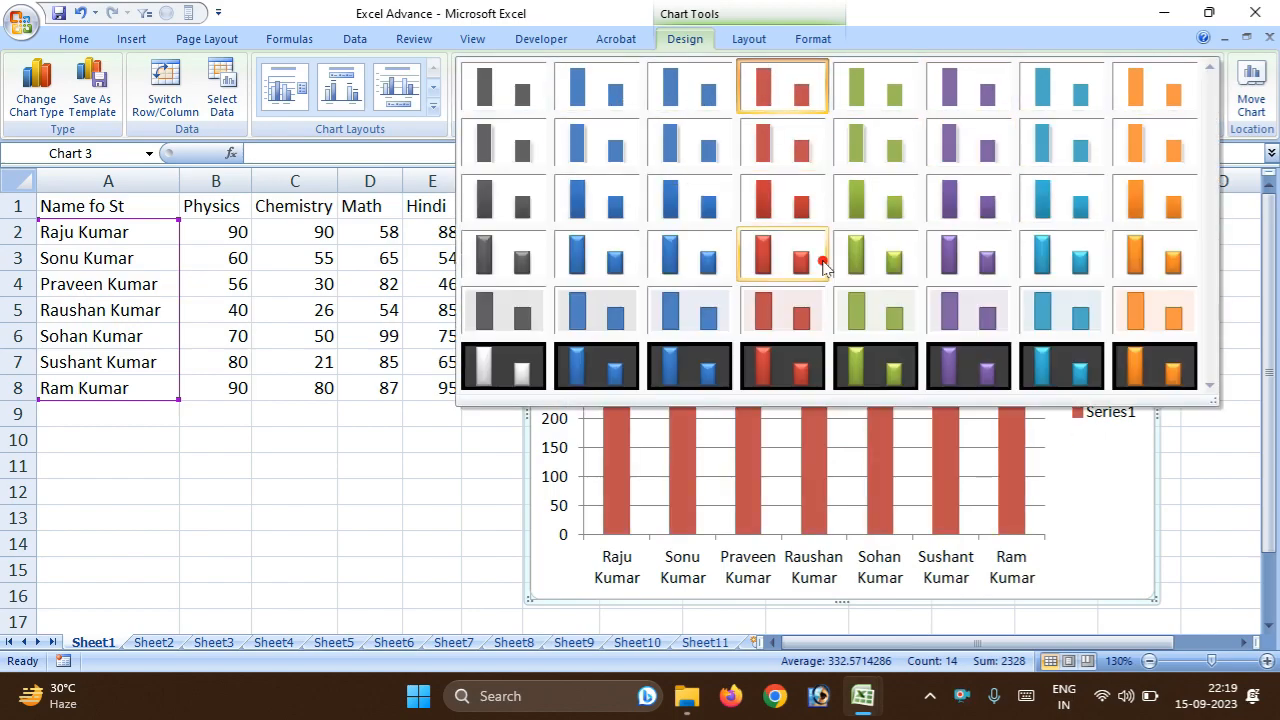
click(790, 372)
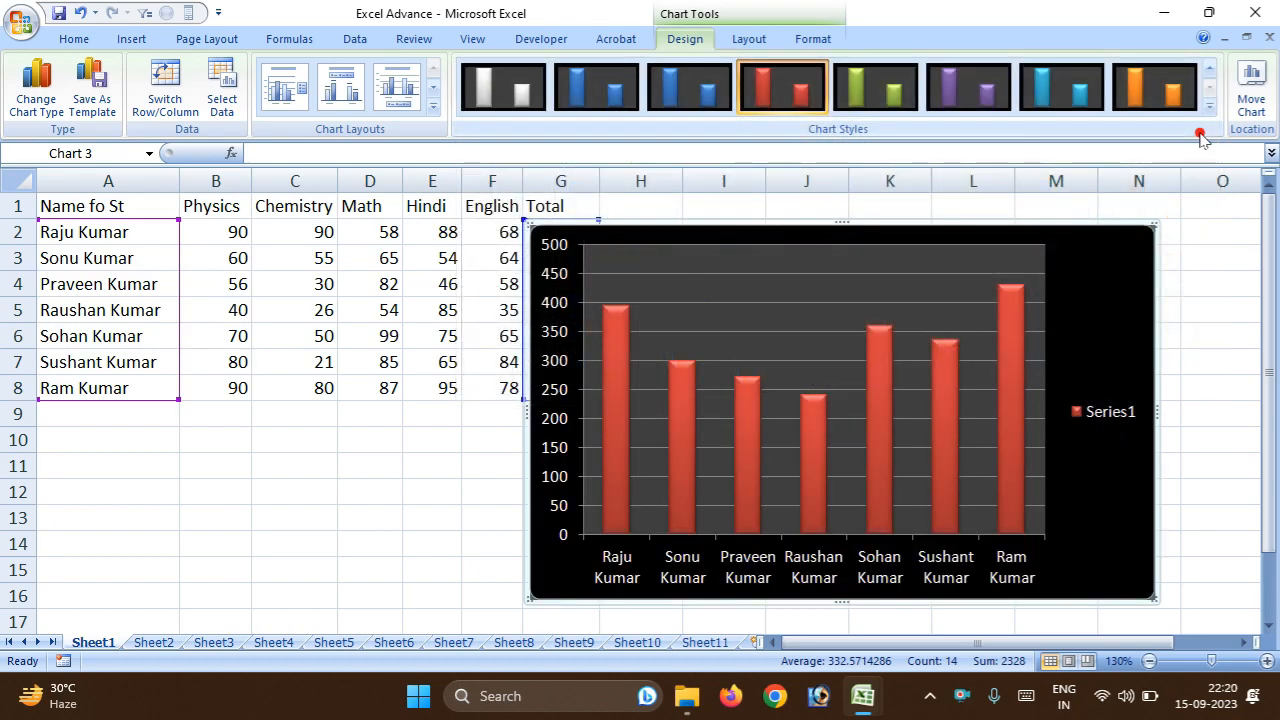
click(1210, 70)
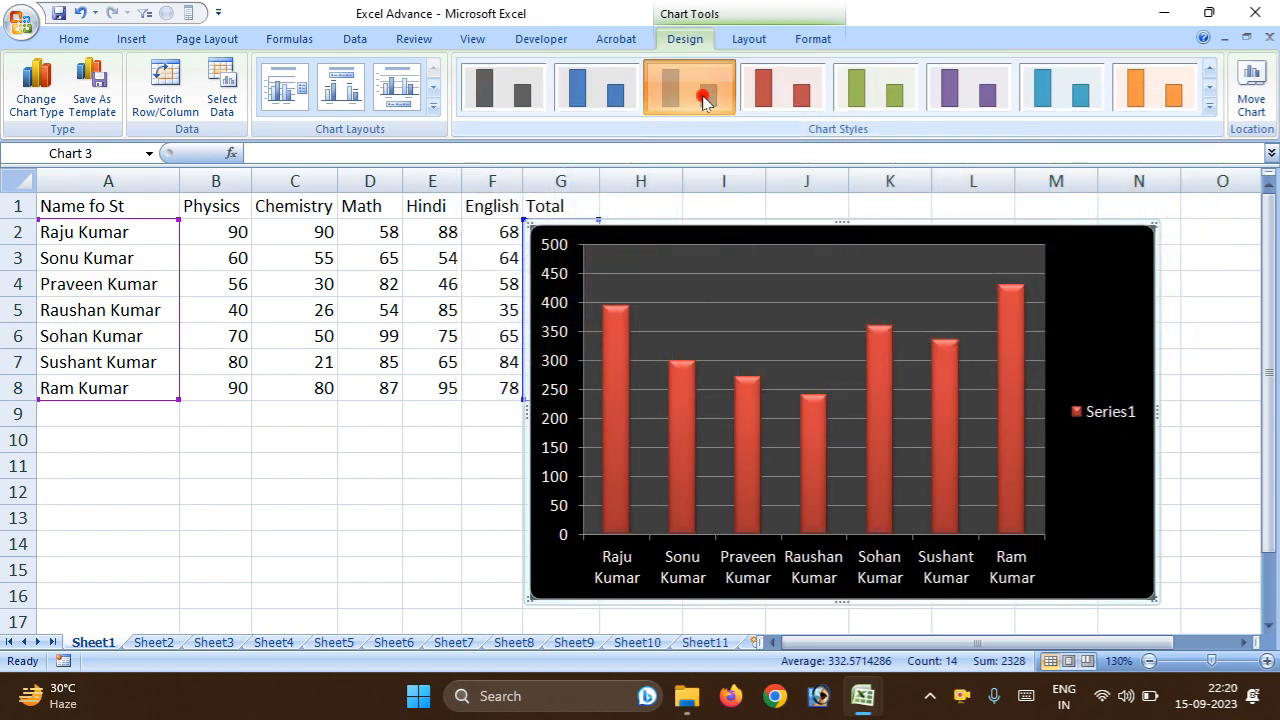
click(700, 91)
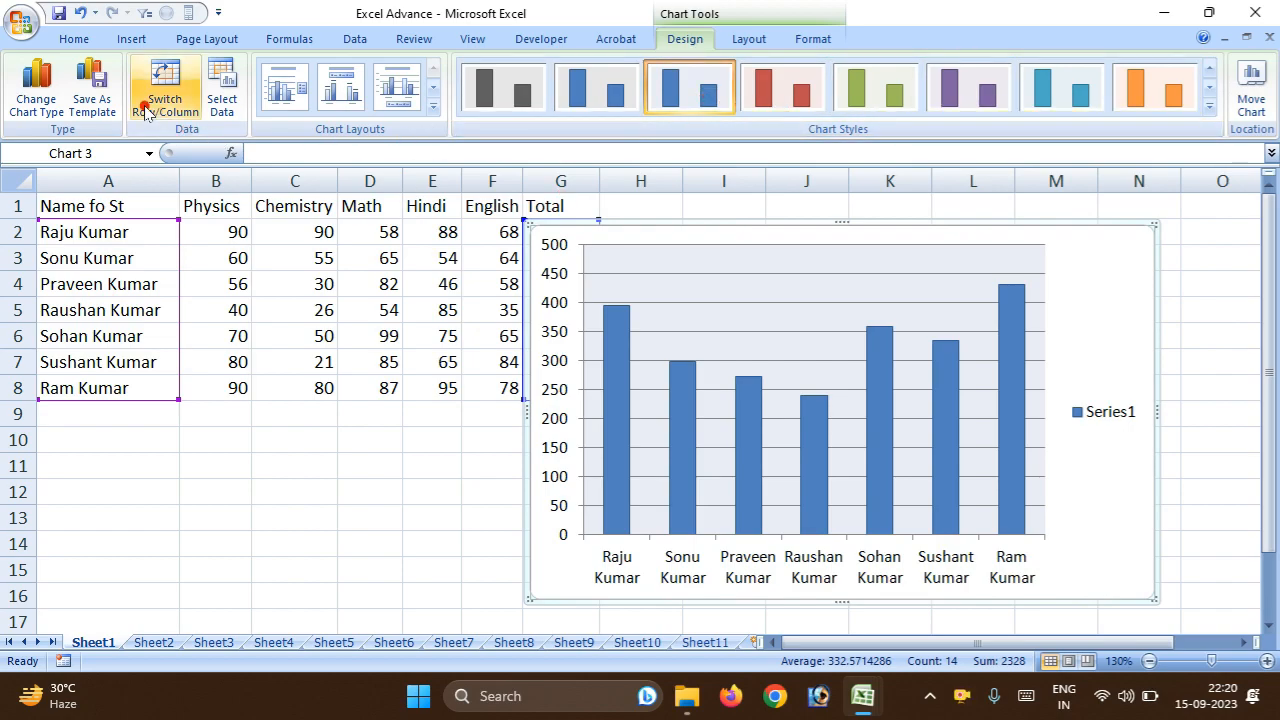
Change the chart type to 3-D Clustered Column.
click(27, 97)
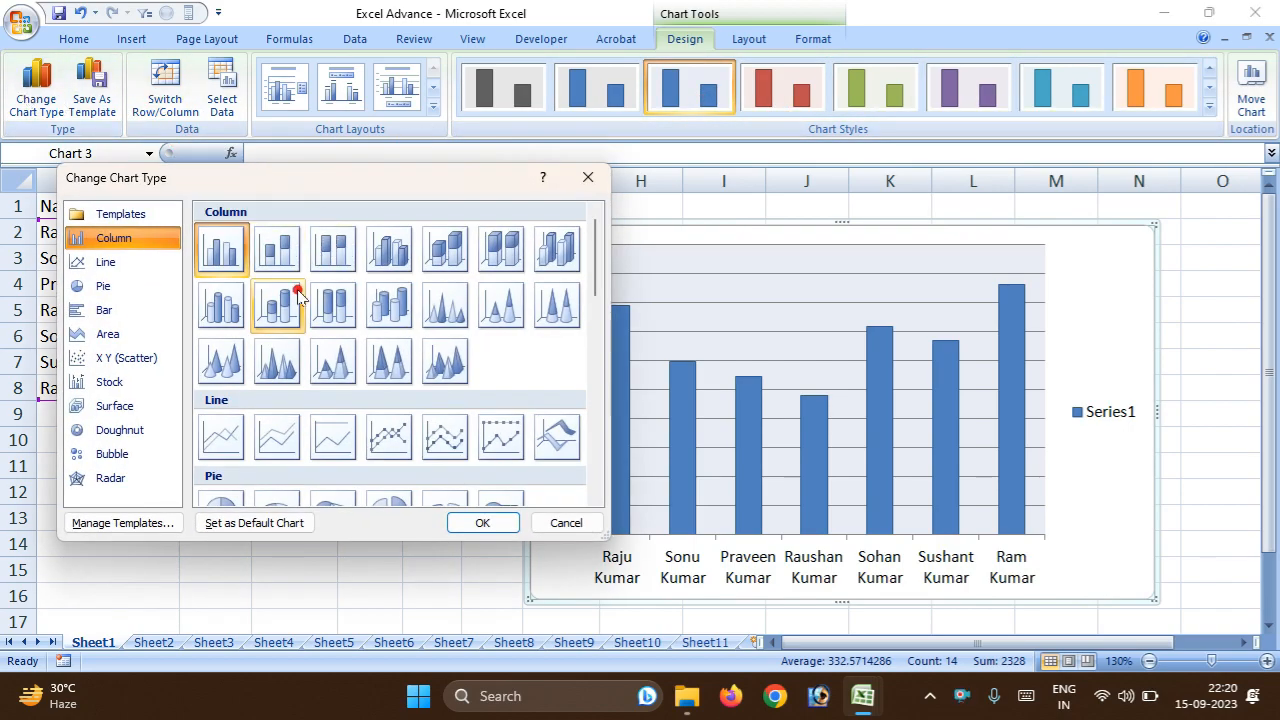
click(380, 250)
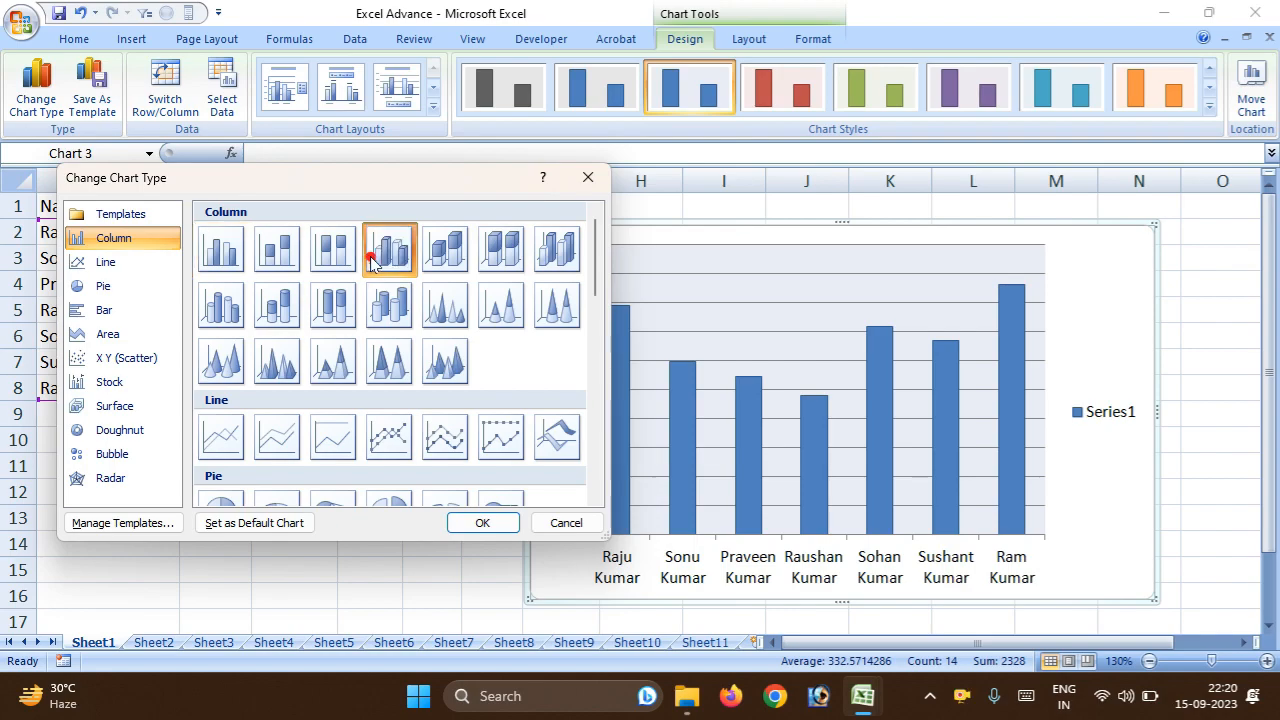
click(464, 522)
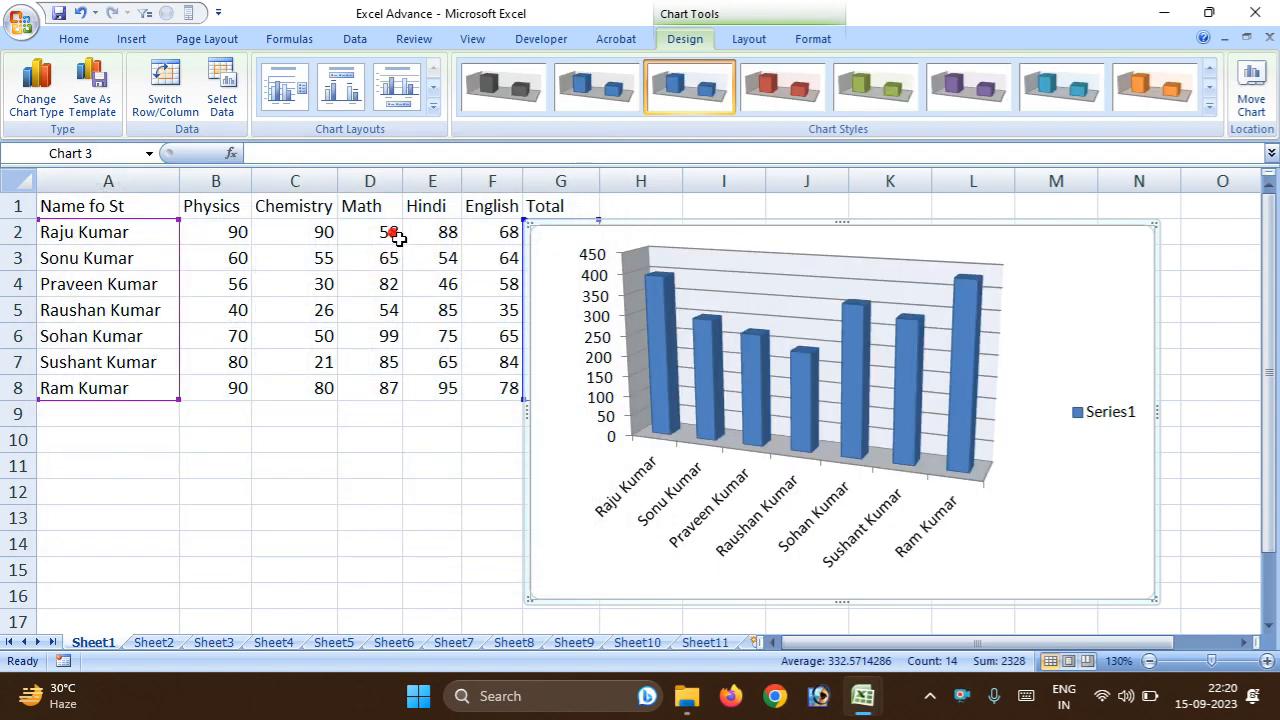
Try the green and purple chart styles, apply the aqua one, and dismiss saving the chart as a template.
click(868, 90)
click(966, 88)
click(1060, 88)
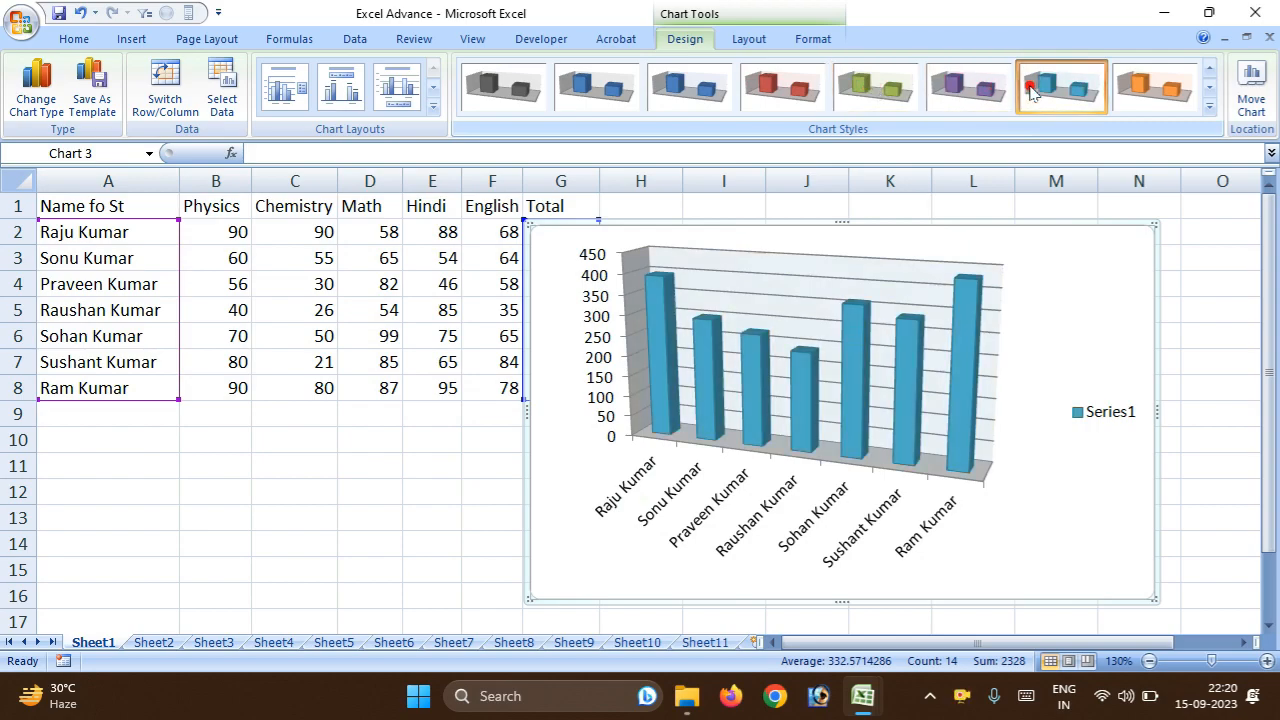
click(1207, 103)
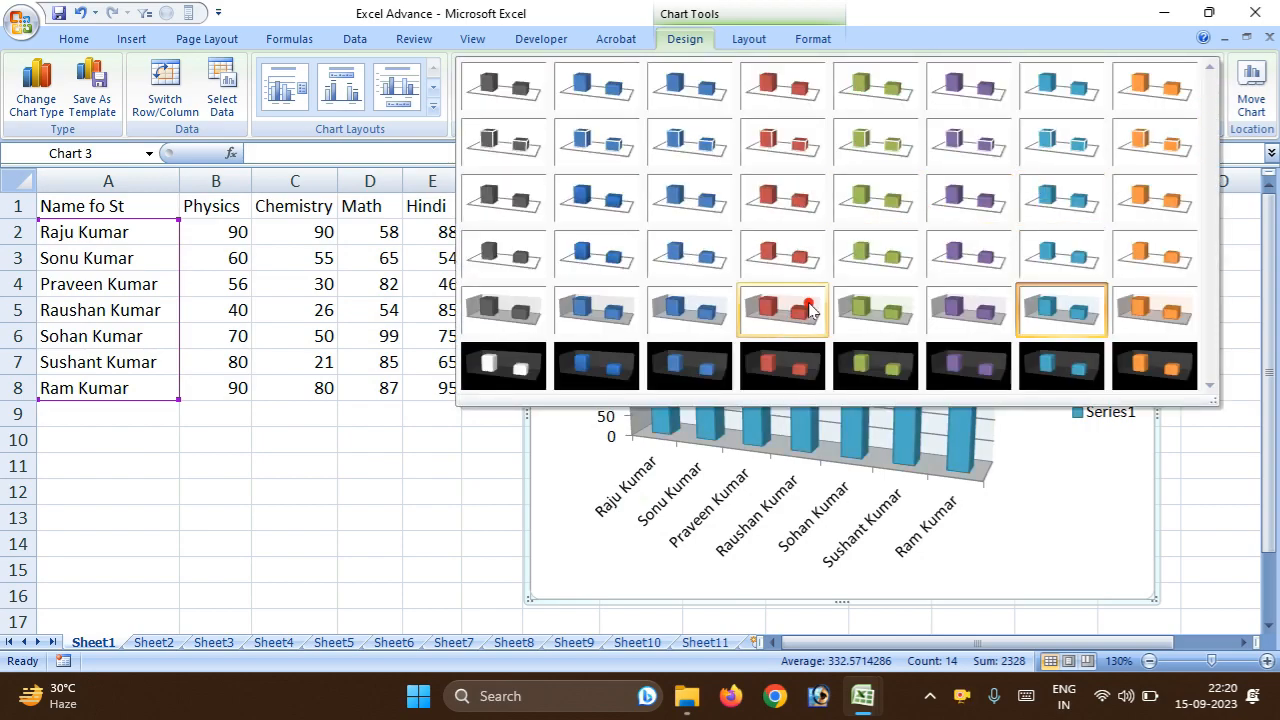
click(244, 468)
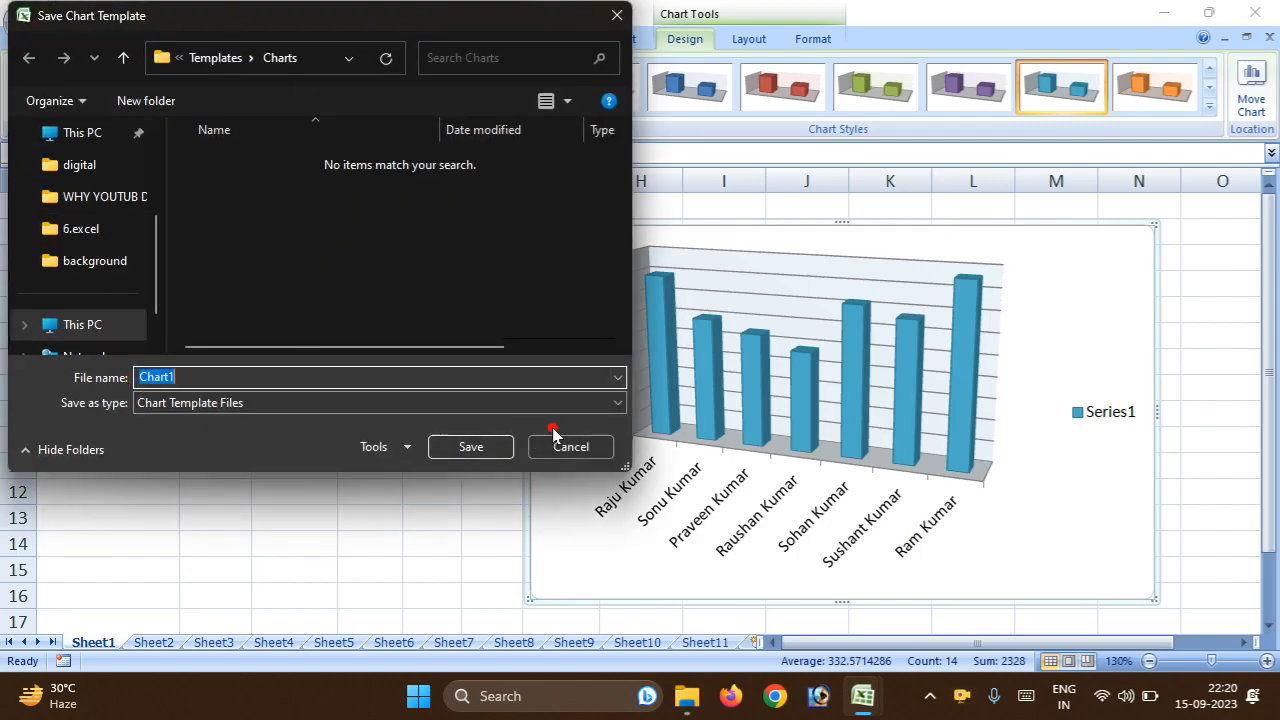
click(570, 446)
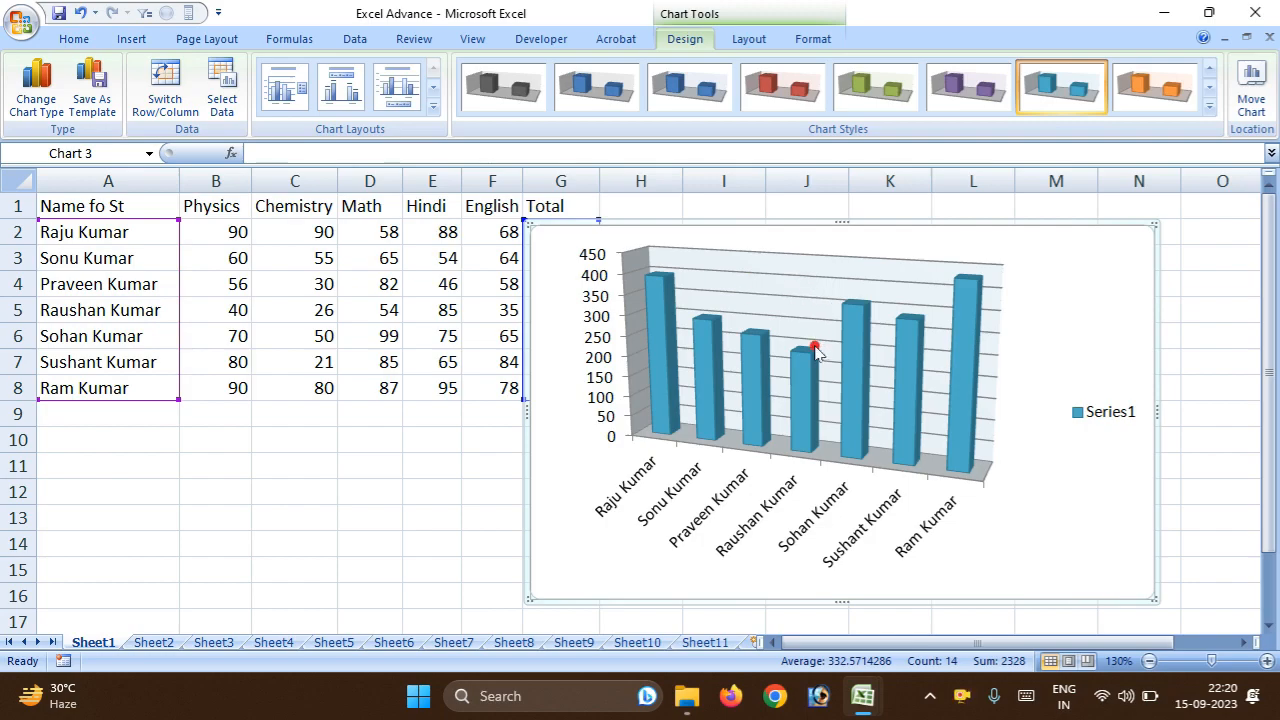
Switch the chart's rows and columns back and forth, ending with the students along the horizontal axis.
click(155, 108)
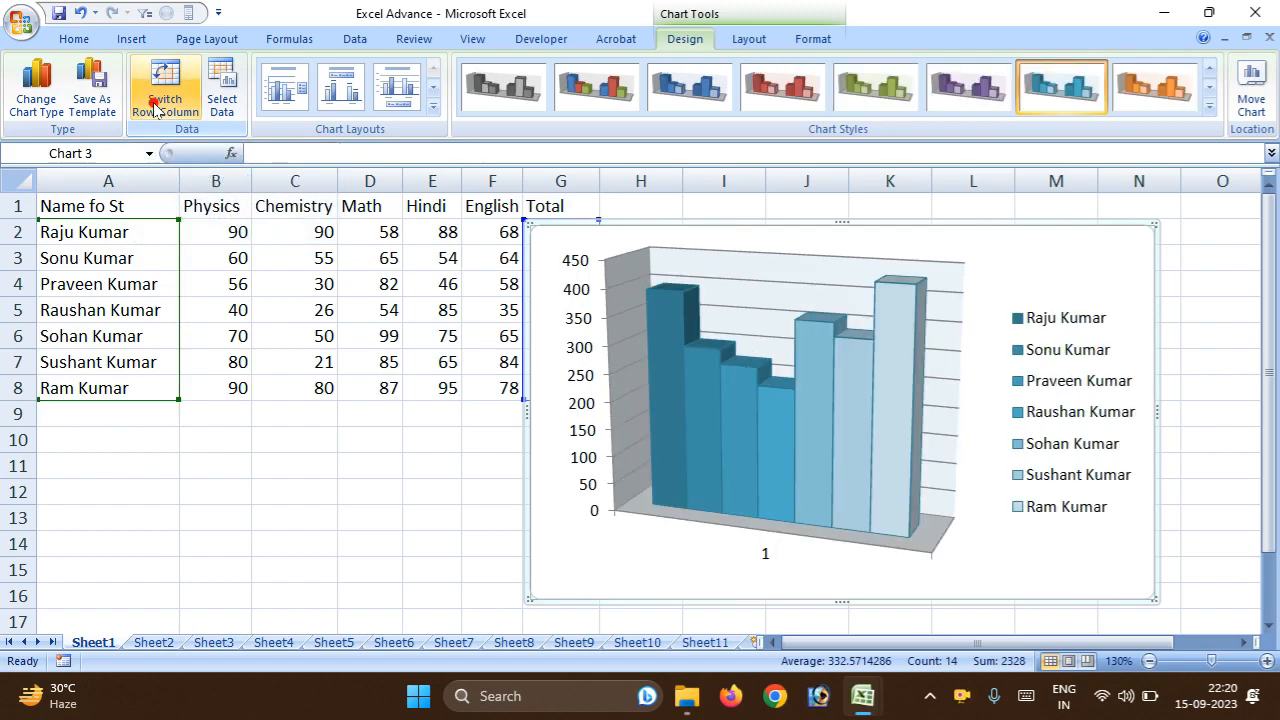
click(155, 108)
click(155, 108)
click(155, 108)
click(155, 108)
click(155, 108)
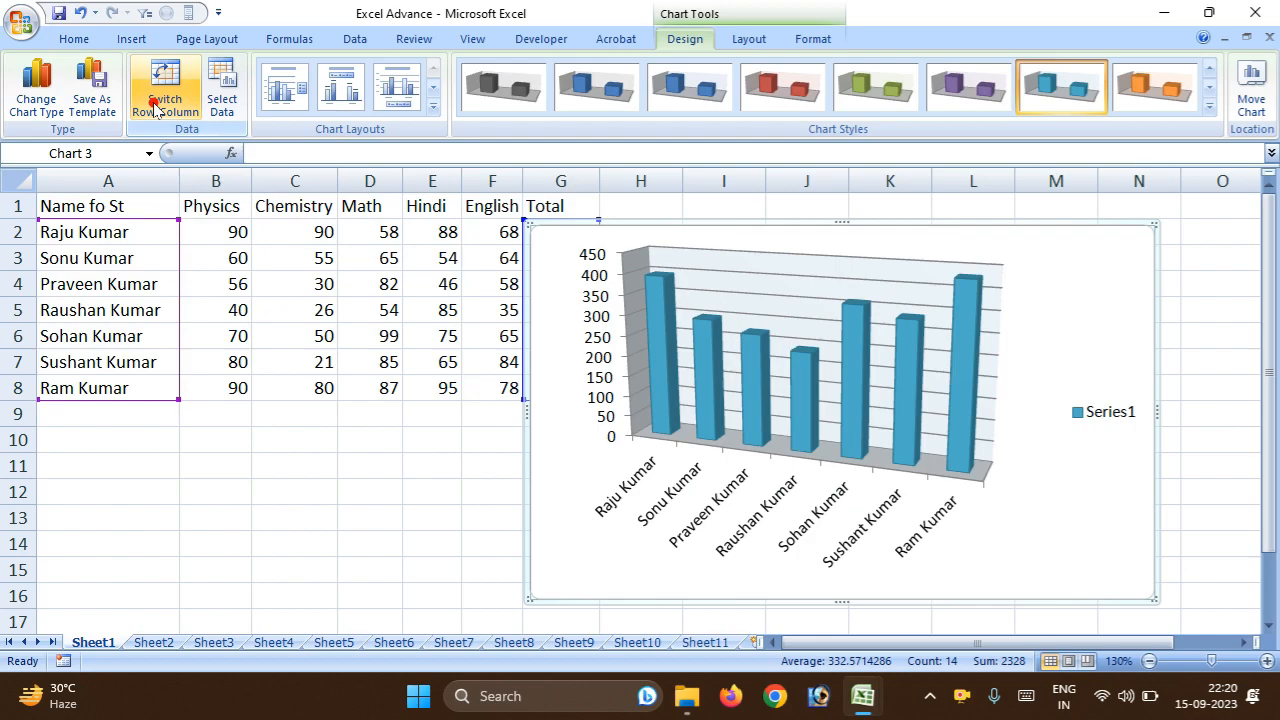
click(155, 108)
click(155, 108)
click(155, 108)
click(155, 108)
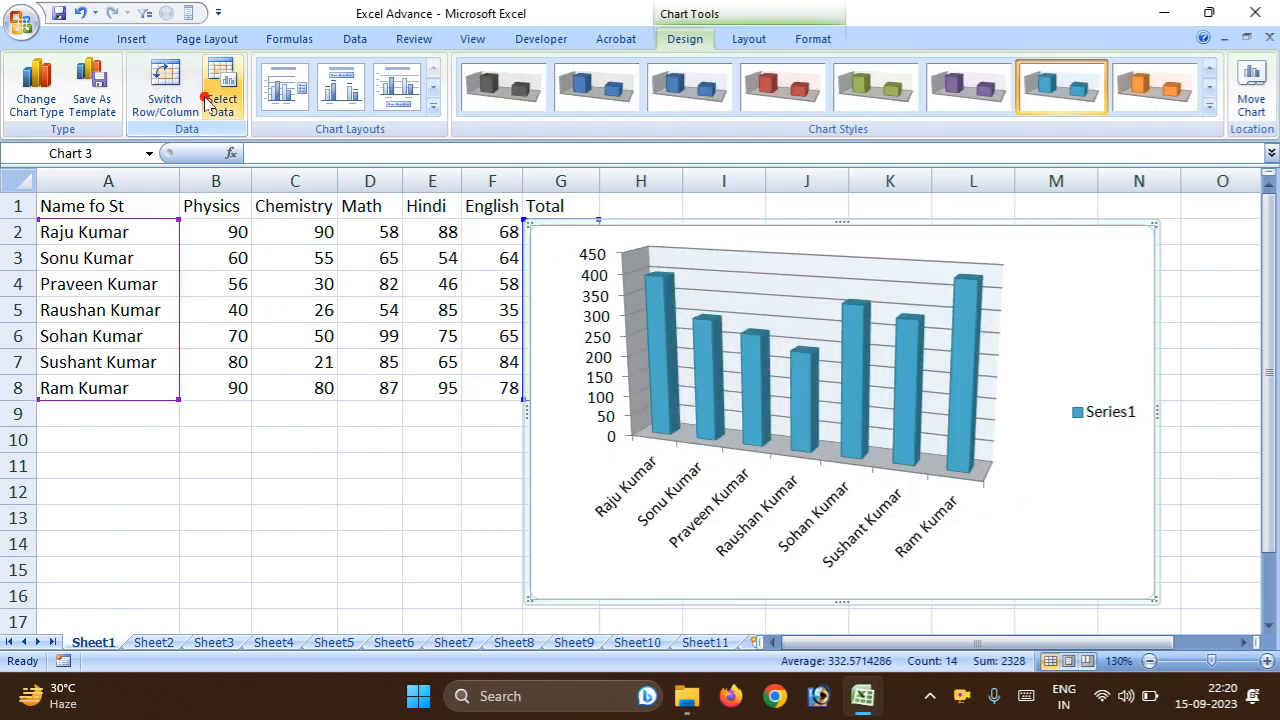
Cut the 3-D column chart from the sheet.
right_click(843, 218)
click(873, 231)
click(663, 479)
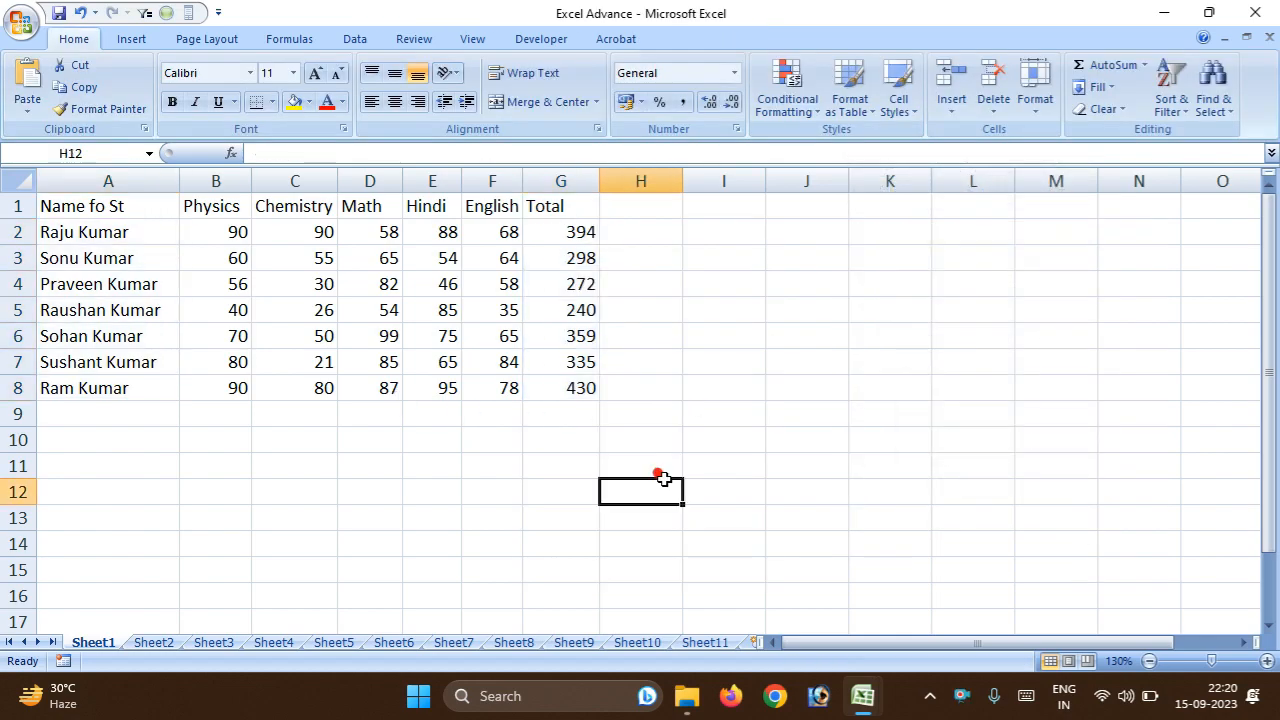
Insert a stacked cylinder chart from the names and subject marks in A2:F8.
drag(76, 232, 537, 380)
click(541, 384)
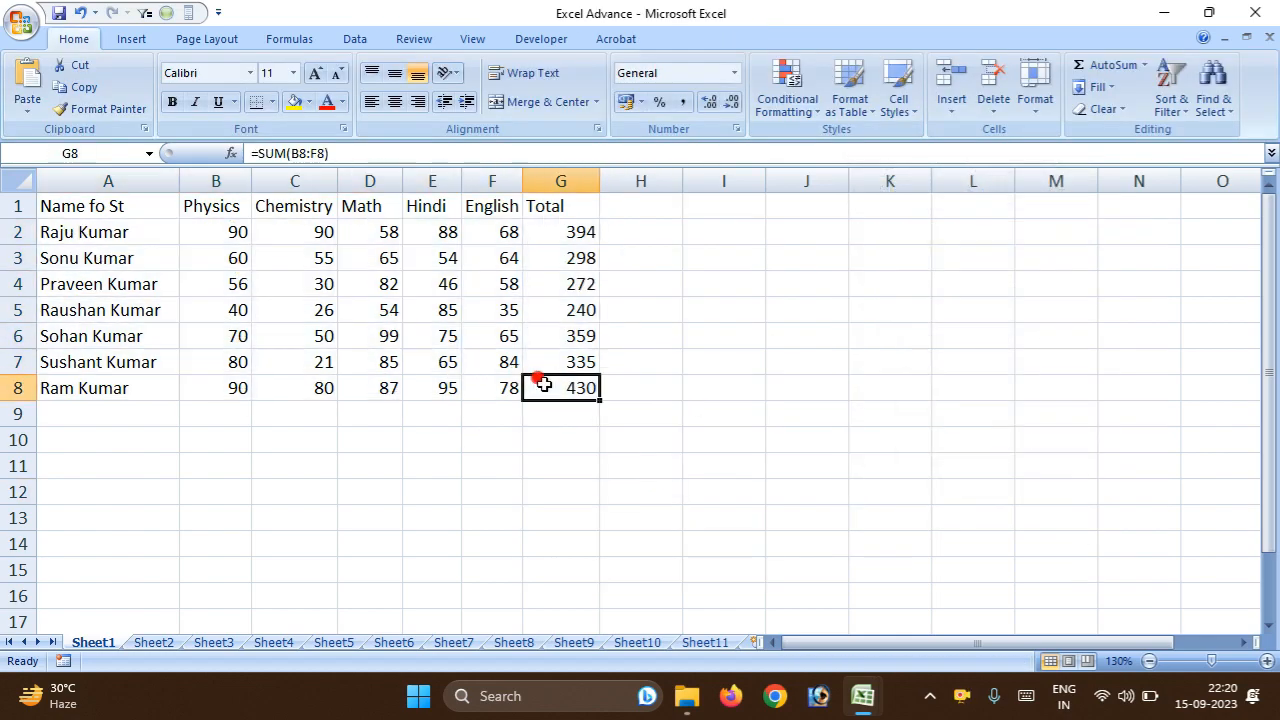
drag(78, 237, 480, 400)
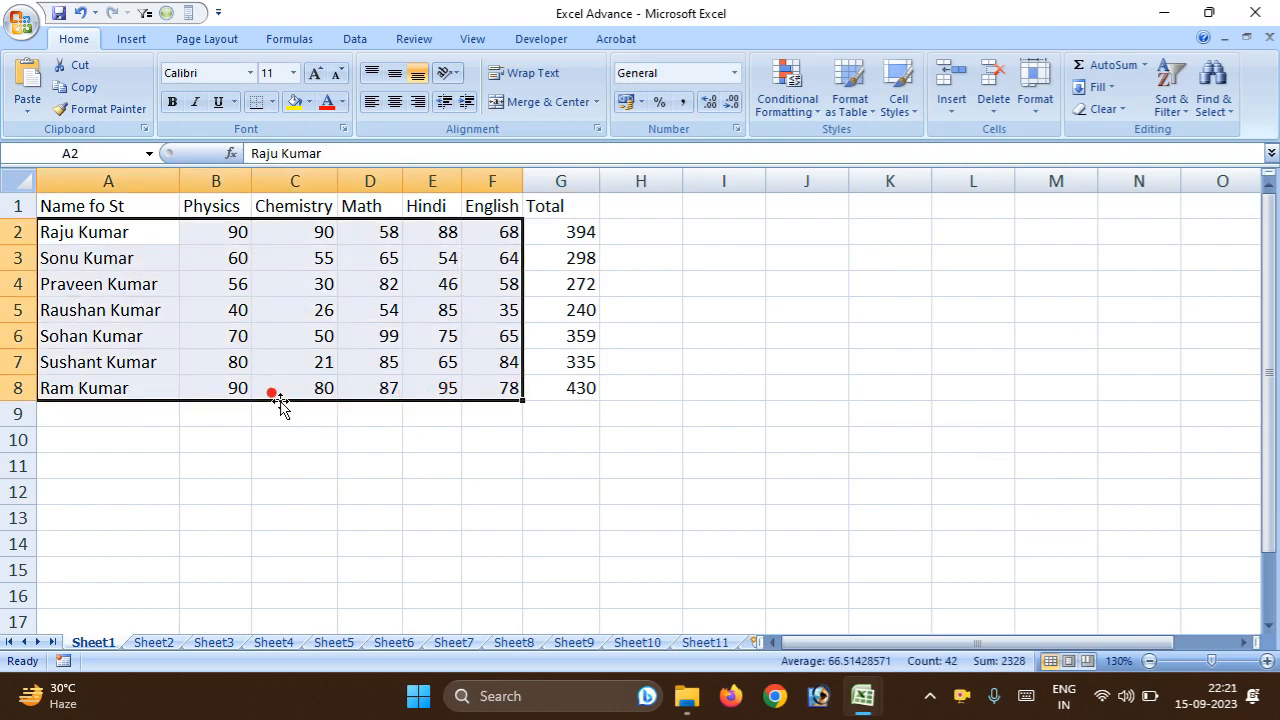
click(128, 40)
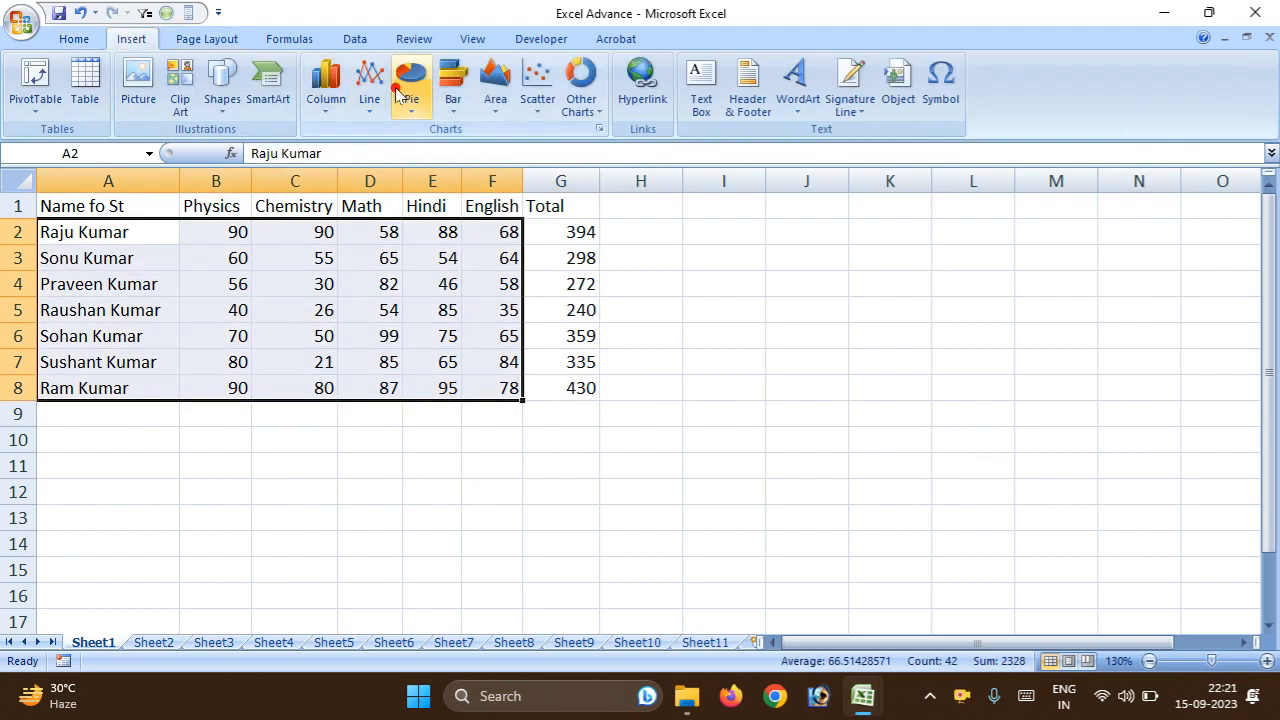
click(343, 102)
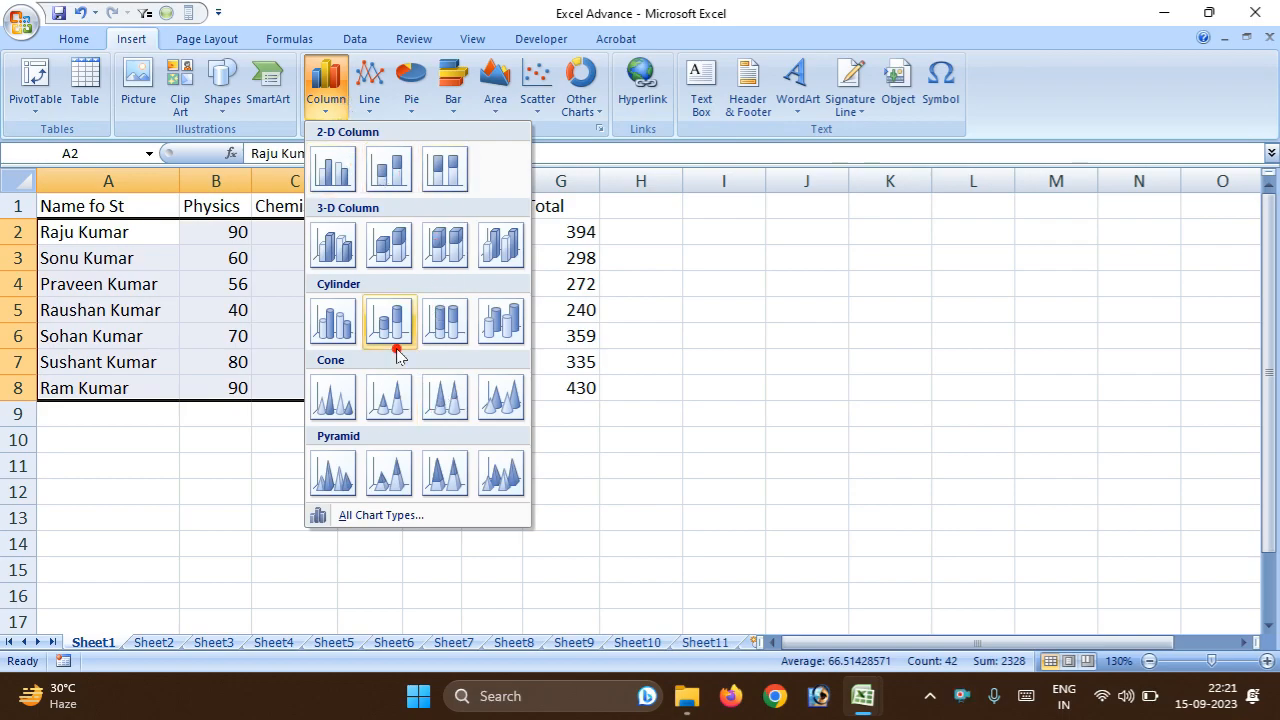
click(389, 320)
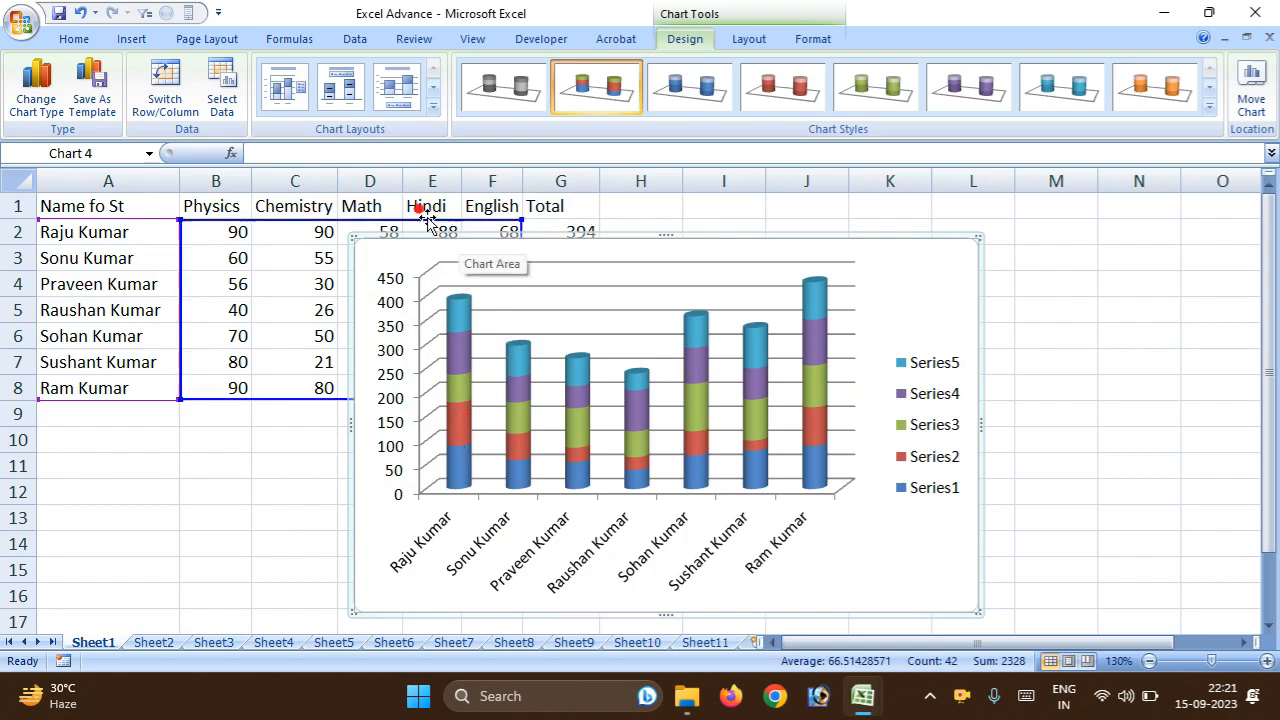
Cut the stacked cylinder chart from the sheet.
right_click(357, 241)
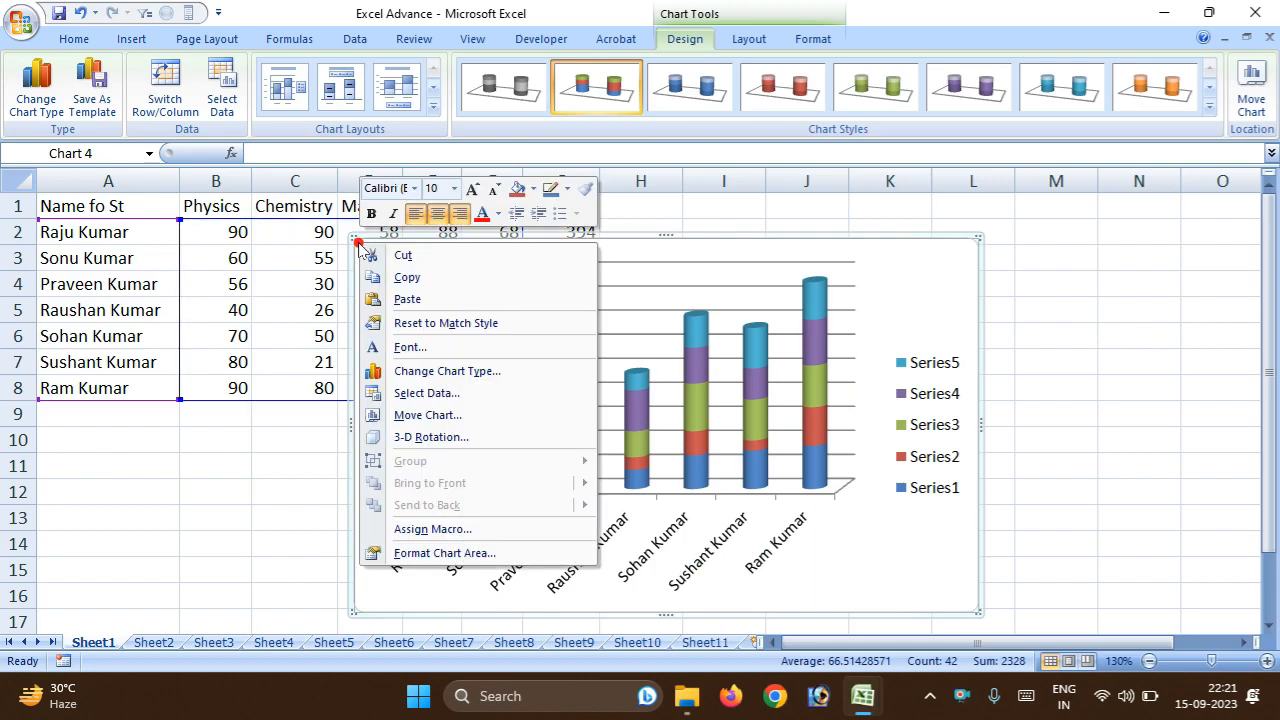
click(399, 255)
click(263, 468)
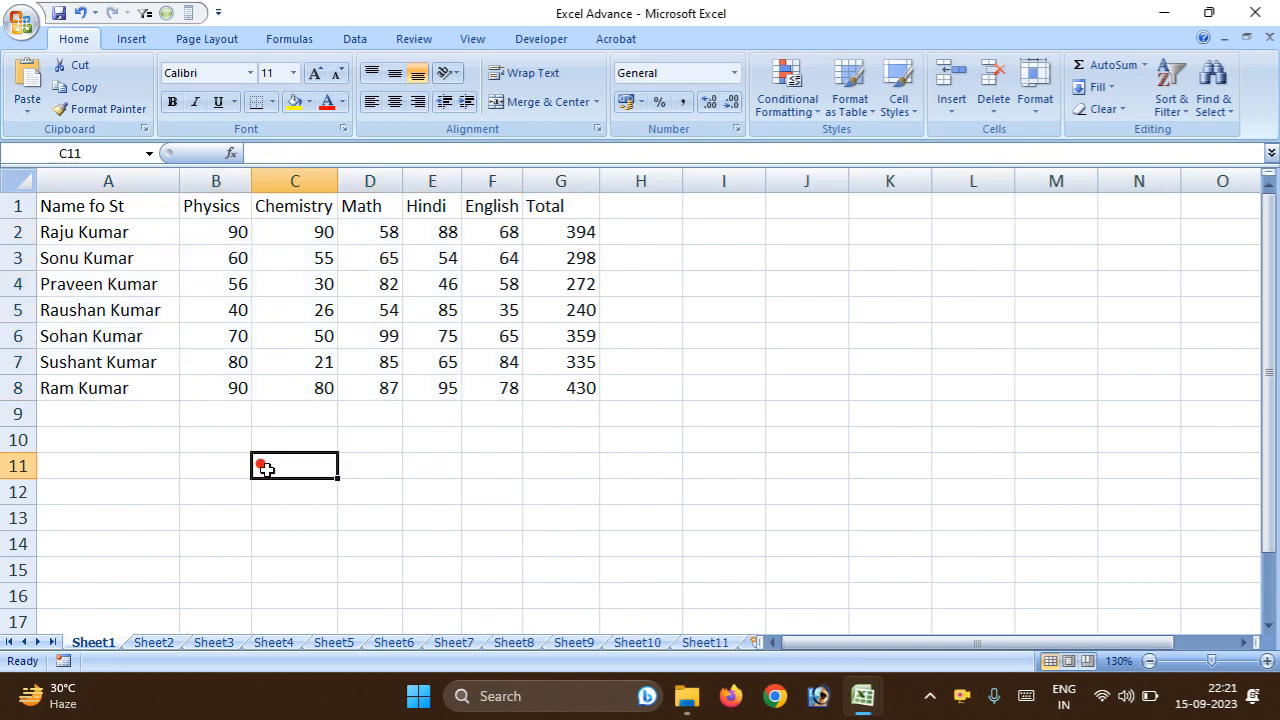
Insert a 2-D clustered column chart from the names and subject marks in A2:F8 and move it up slightly.
drag(62, 244, 495, 385)
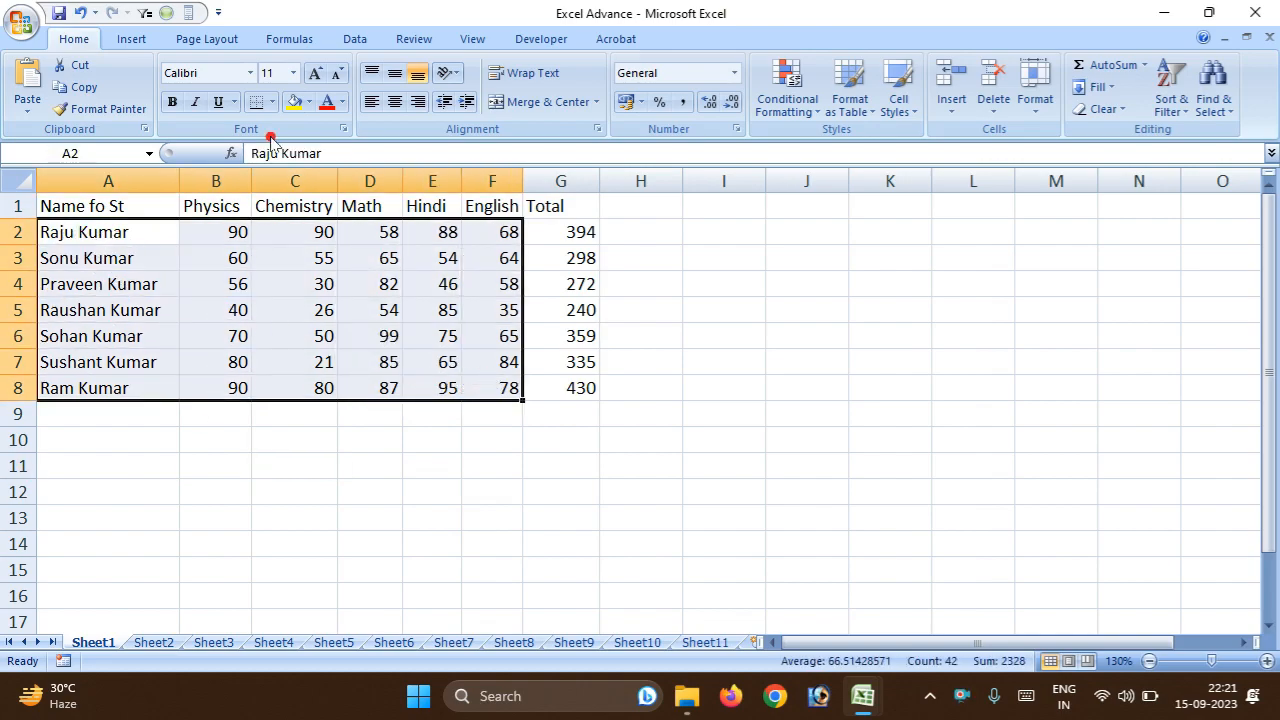
click(133, 40)
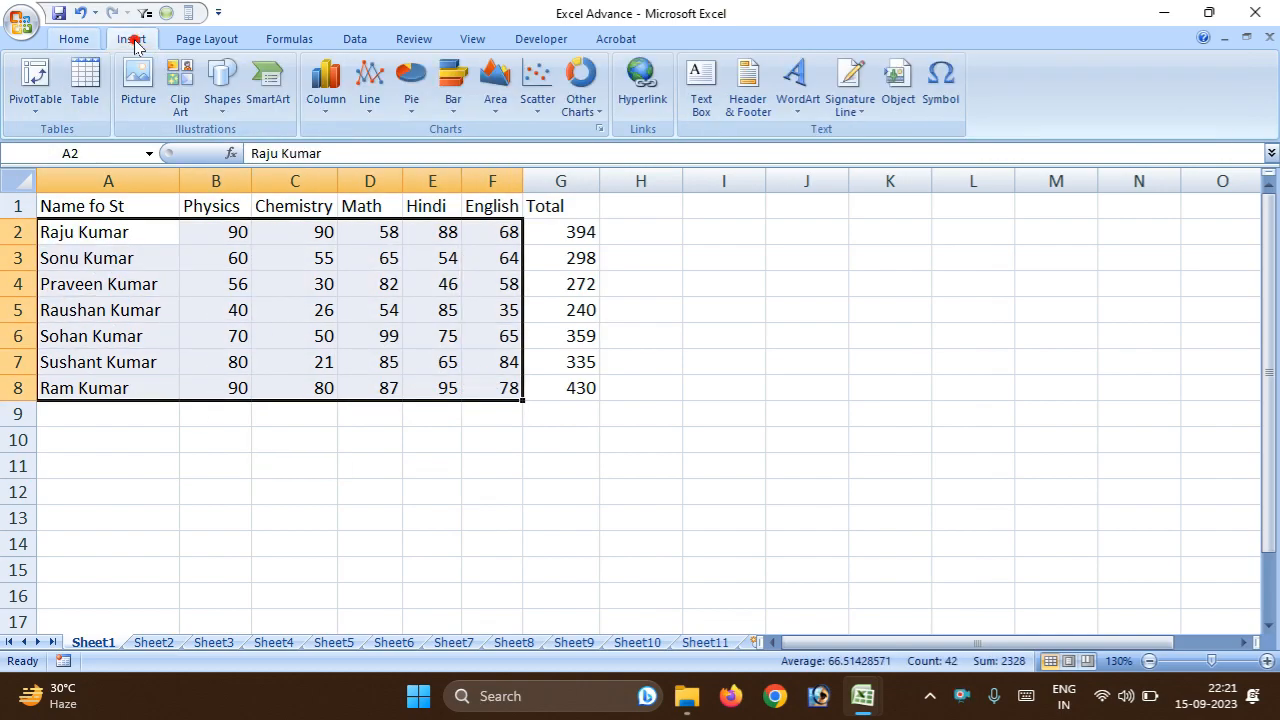
click(325, 100)
click(333, 170)
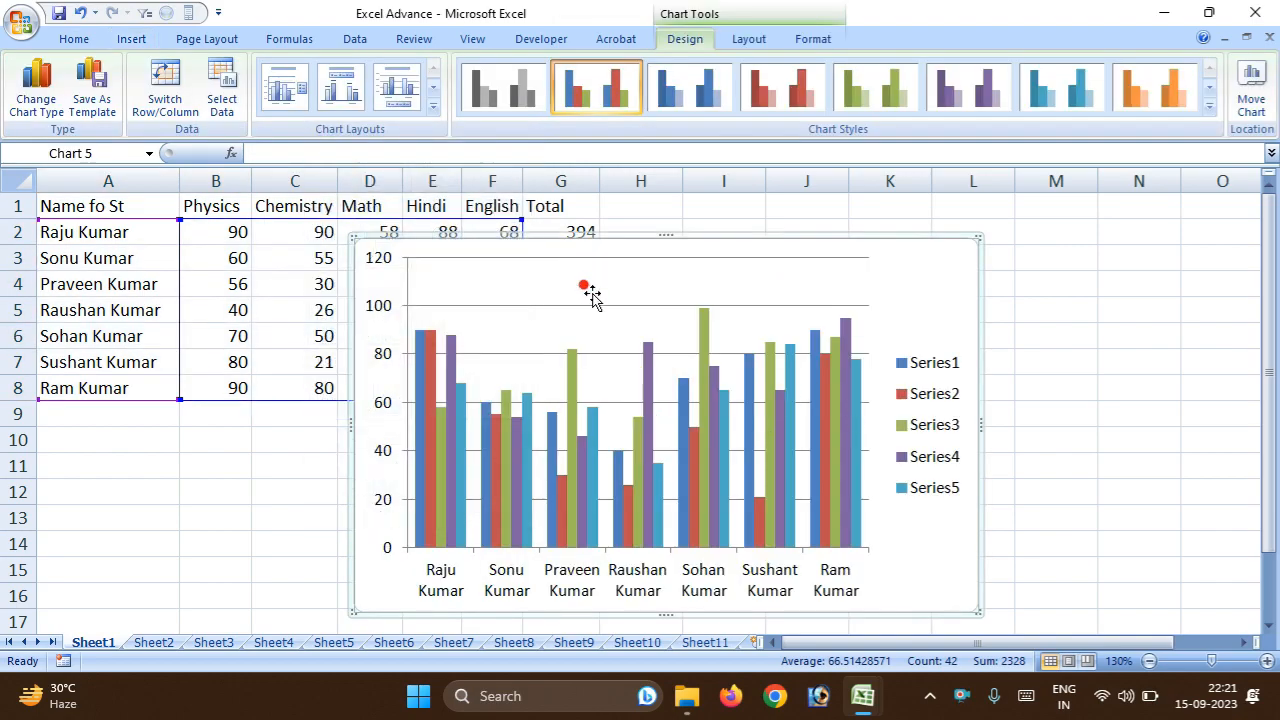
mouse_move(535, 255)
mouse_down()
mouse_move(534, 212)
mouse_move(534, 234)
mouse_up()
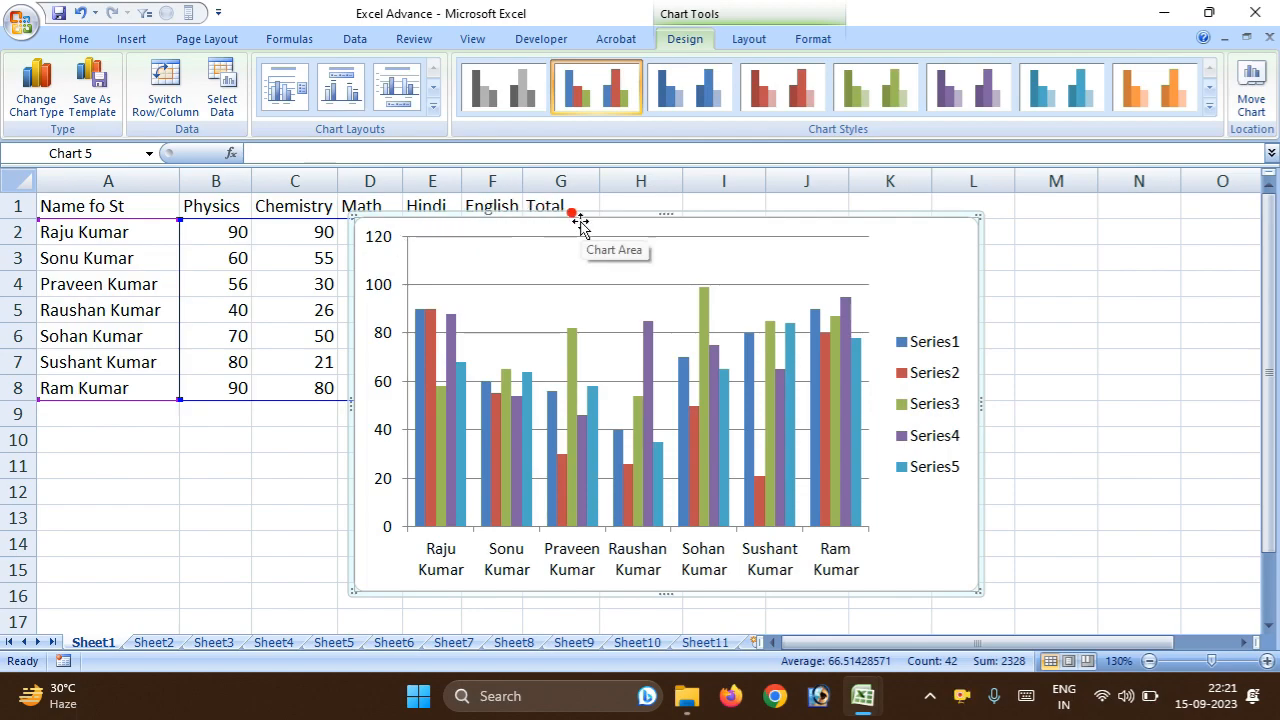
Switch the column chart's rows and columns back and forth, ending with the students along the horizontal axis.
click(186, 108)
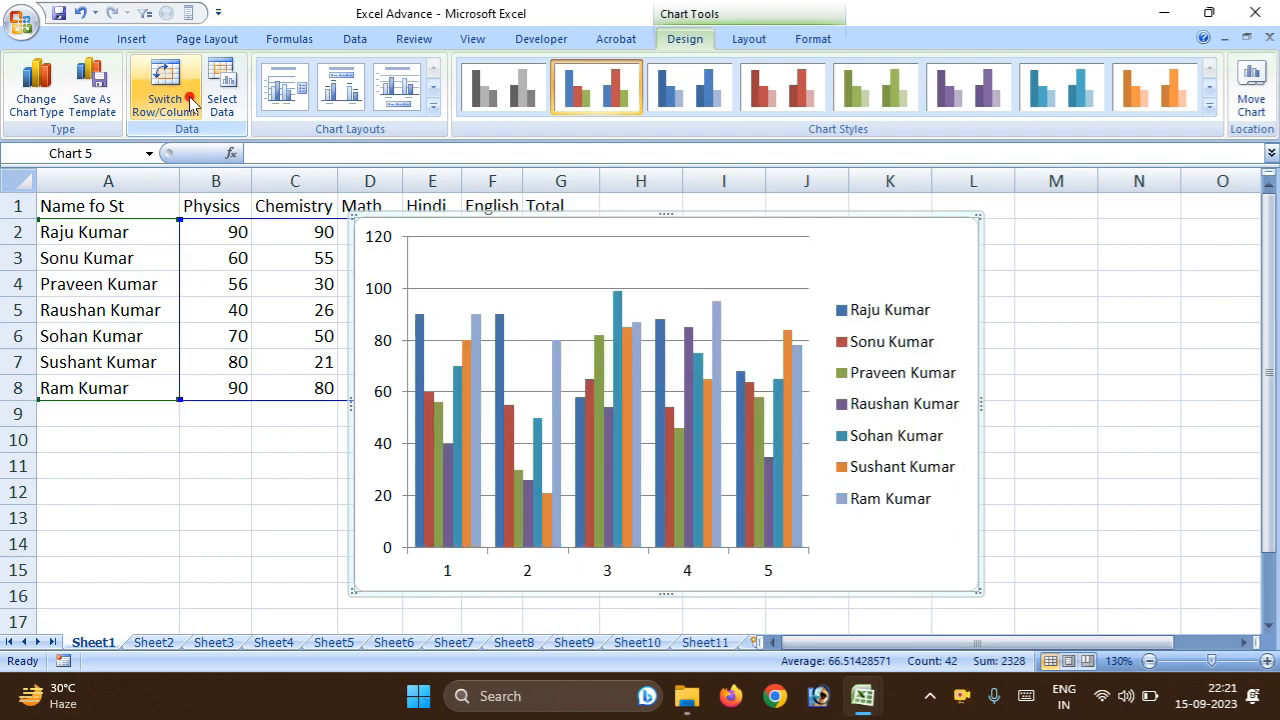
click(191, 103)
click(191, 103)
click(191, 103)
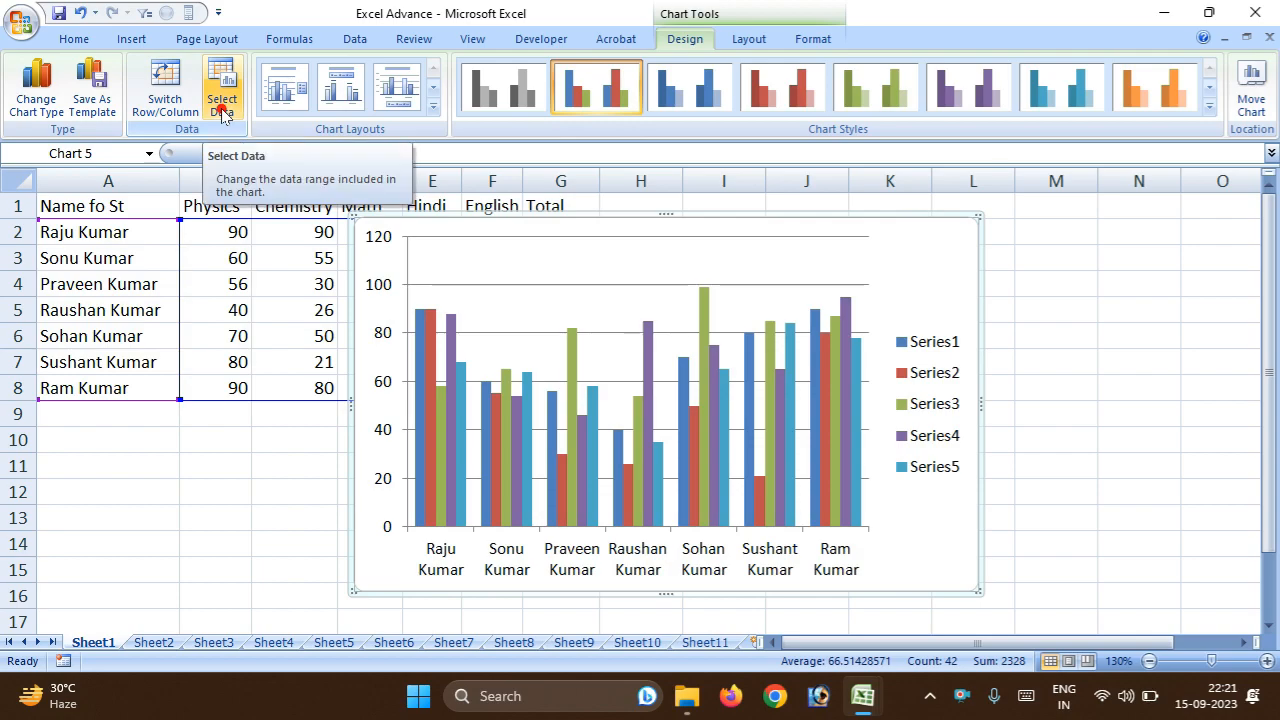
Try the chart data ranges A2:D6 and A2:B6 in the data source settings, and cancel the change.
click(221, 108)
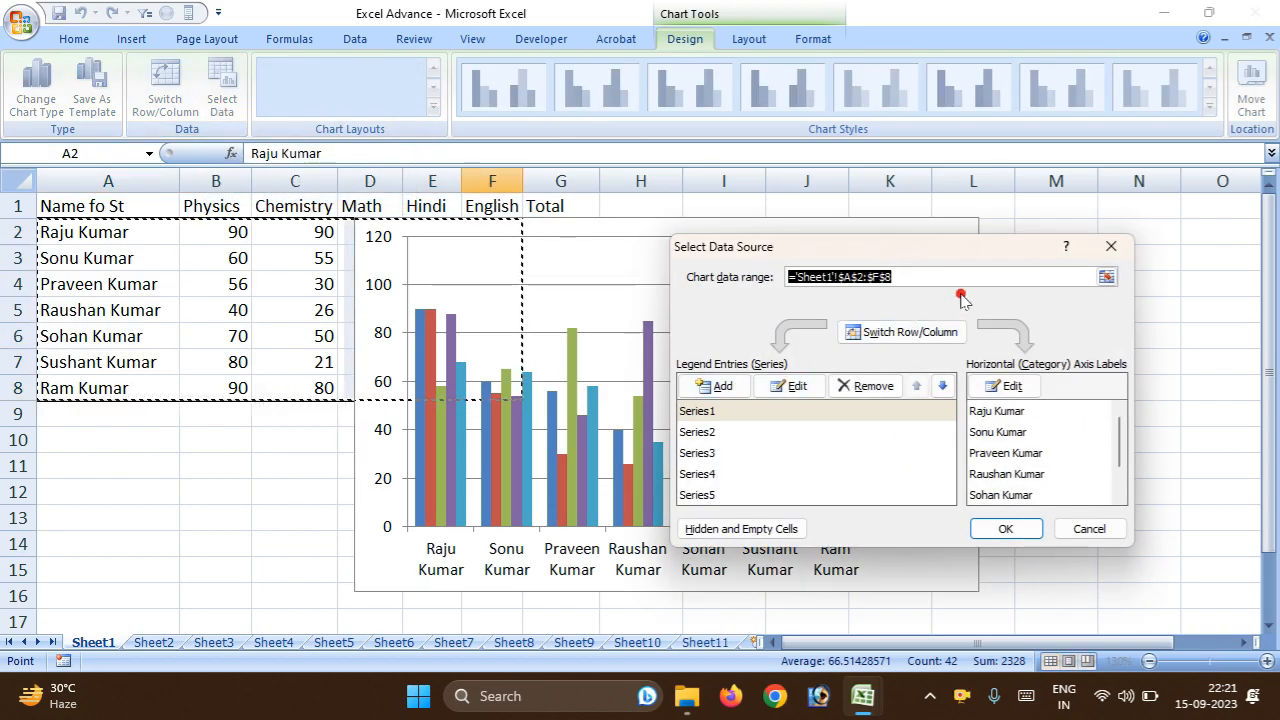
drag(55, 231, 394, 355)
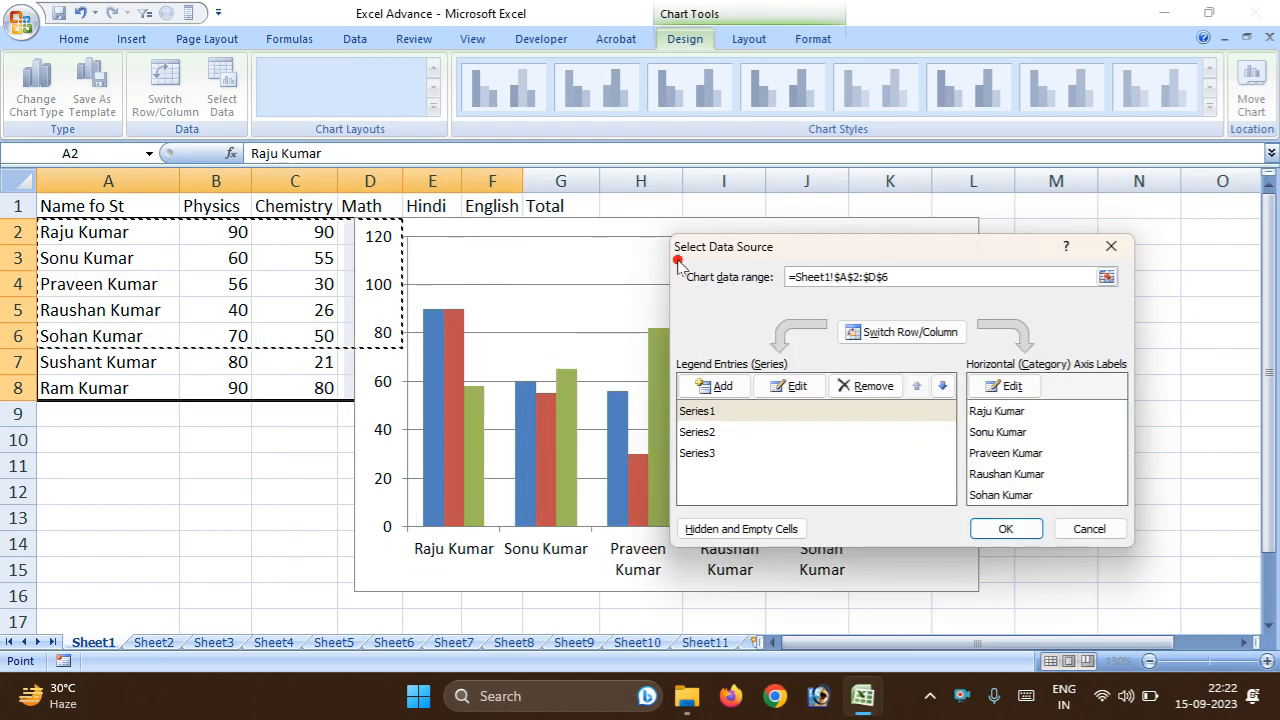
drag(750, 245, 803, 292)
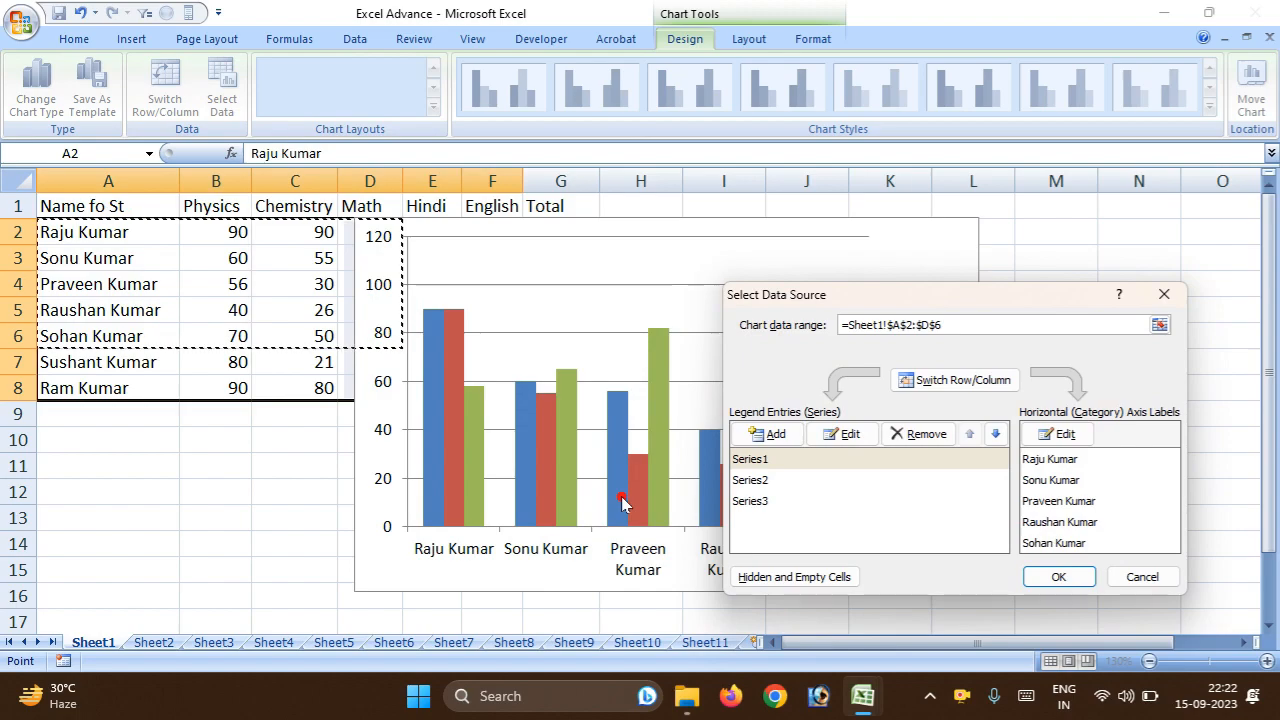
drag(63, 238, 228, 336)
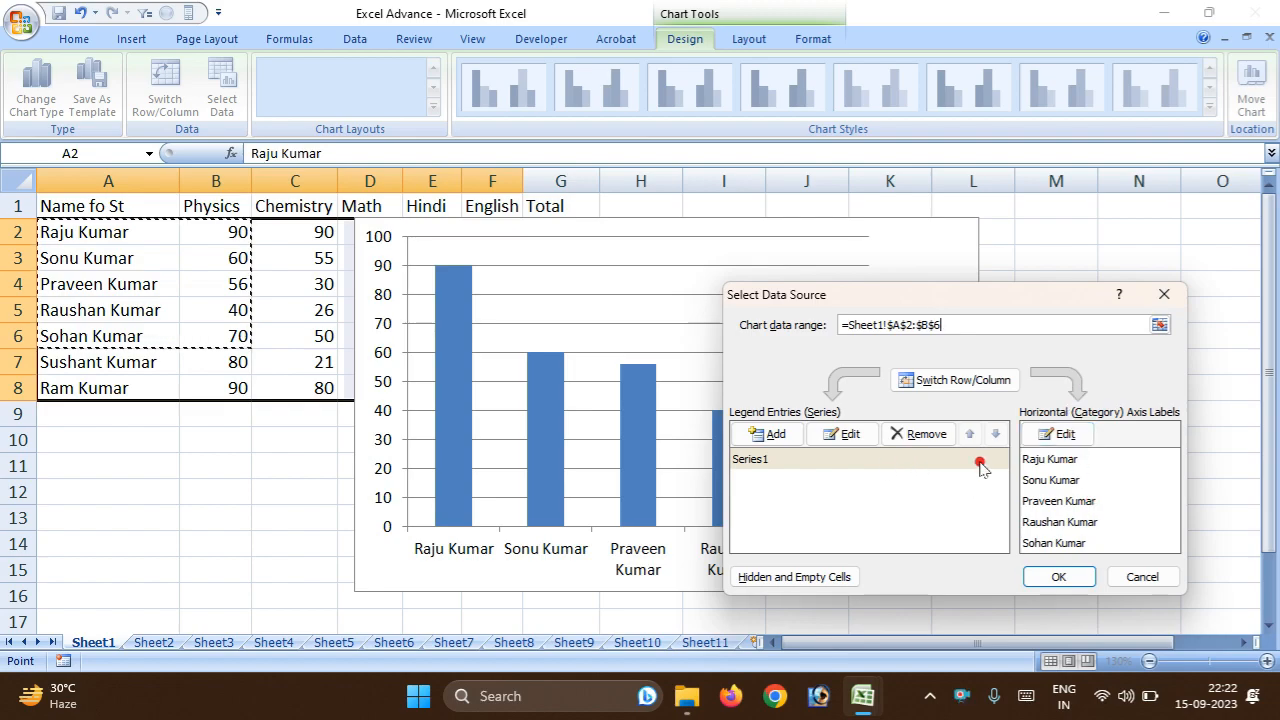
click(1164, 294)
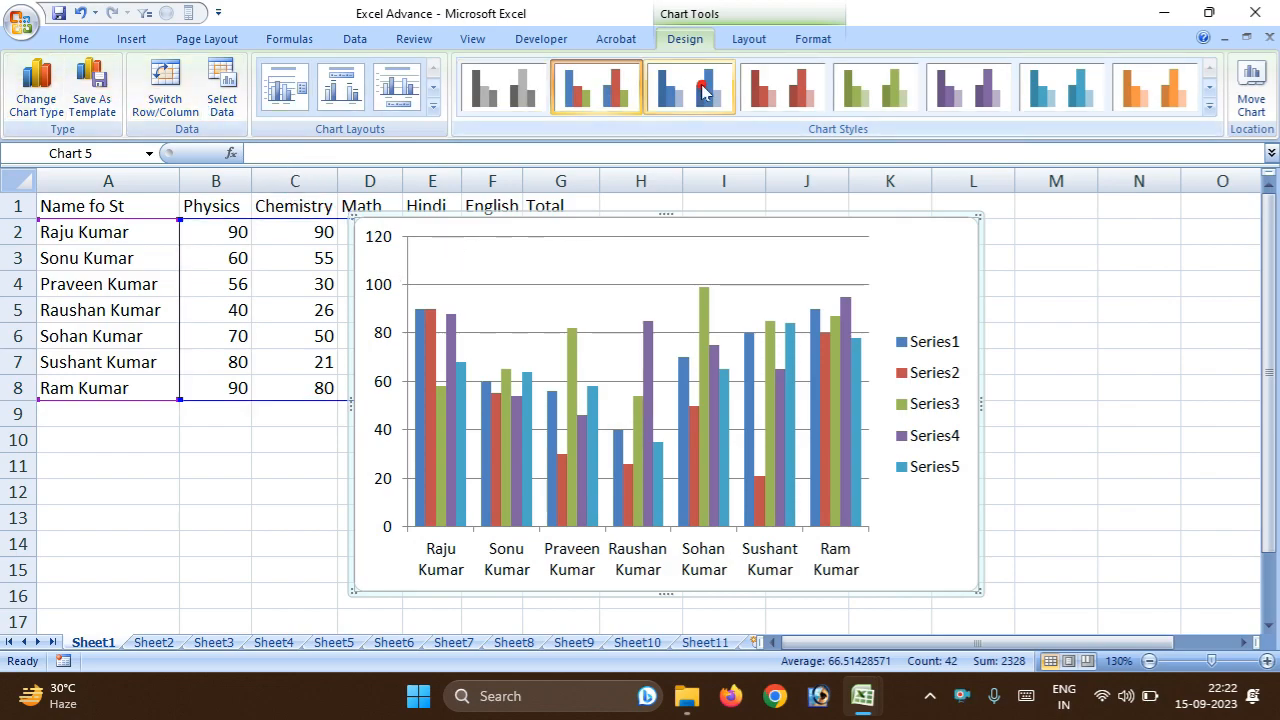
Try the first three chart layouts, ending with the one that has a title above and the legend beside the columns.
click(306, 108)
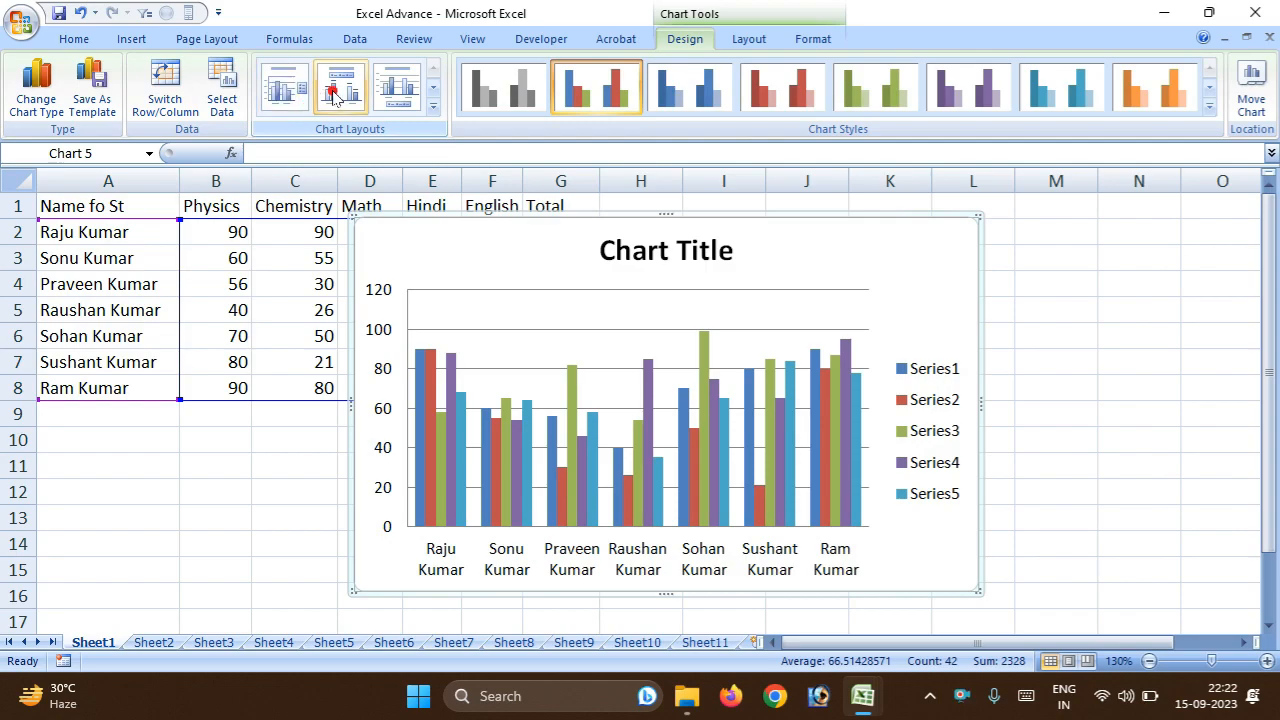
click(340, 96)
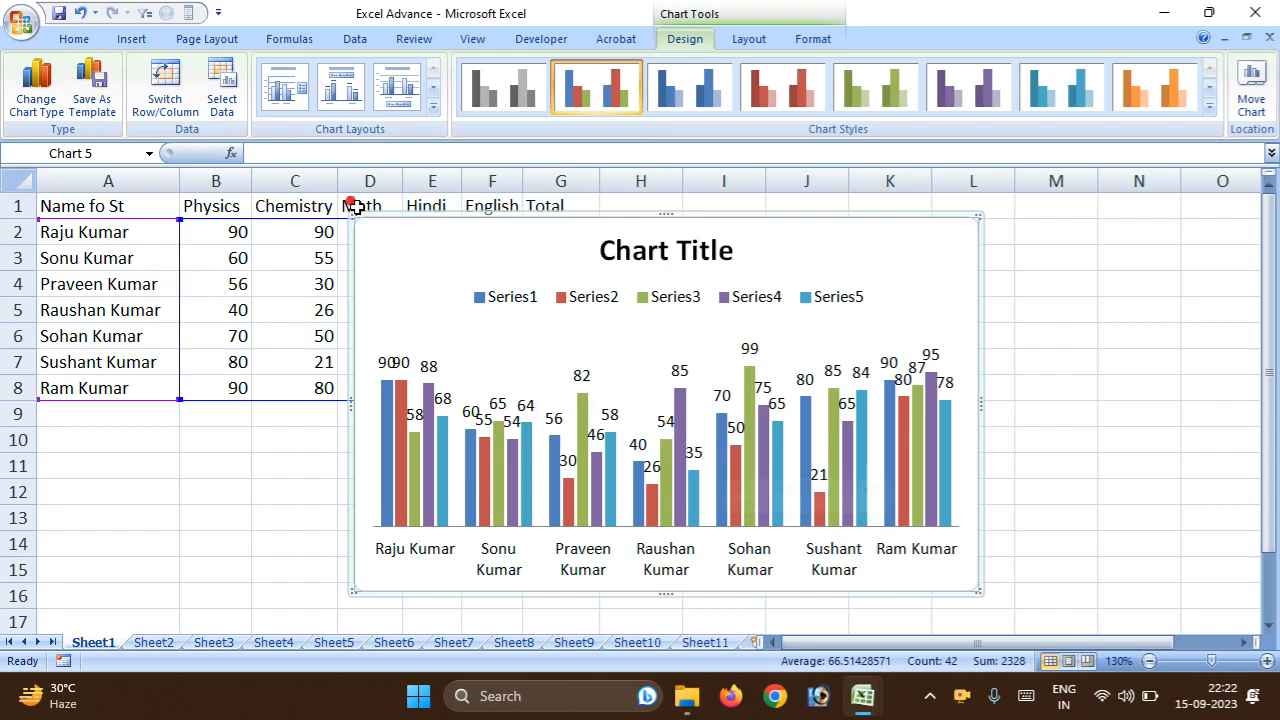
click(399, 90)
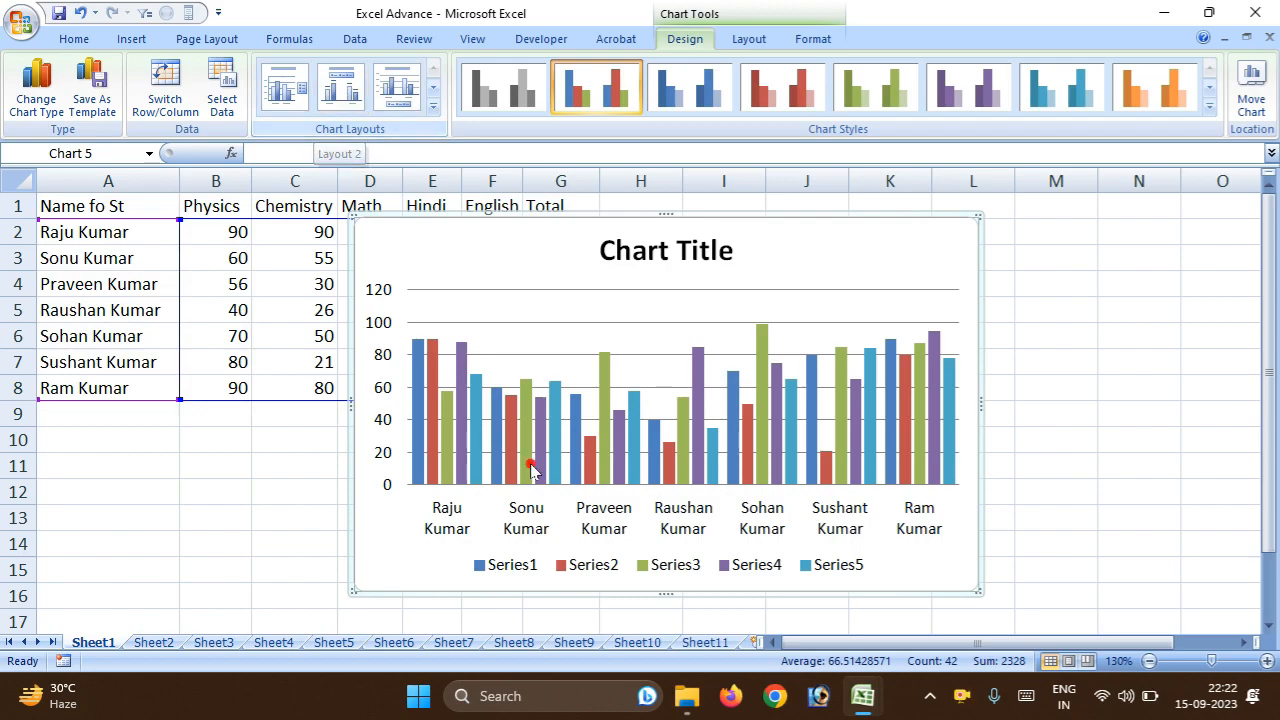
click(340, 95)
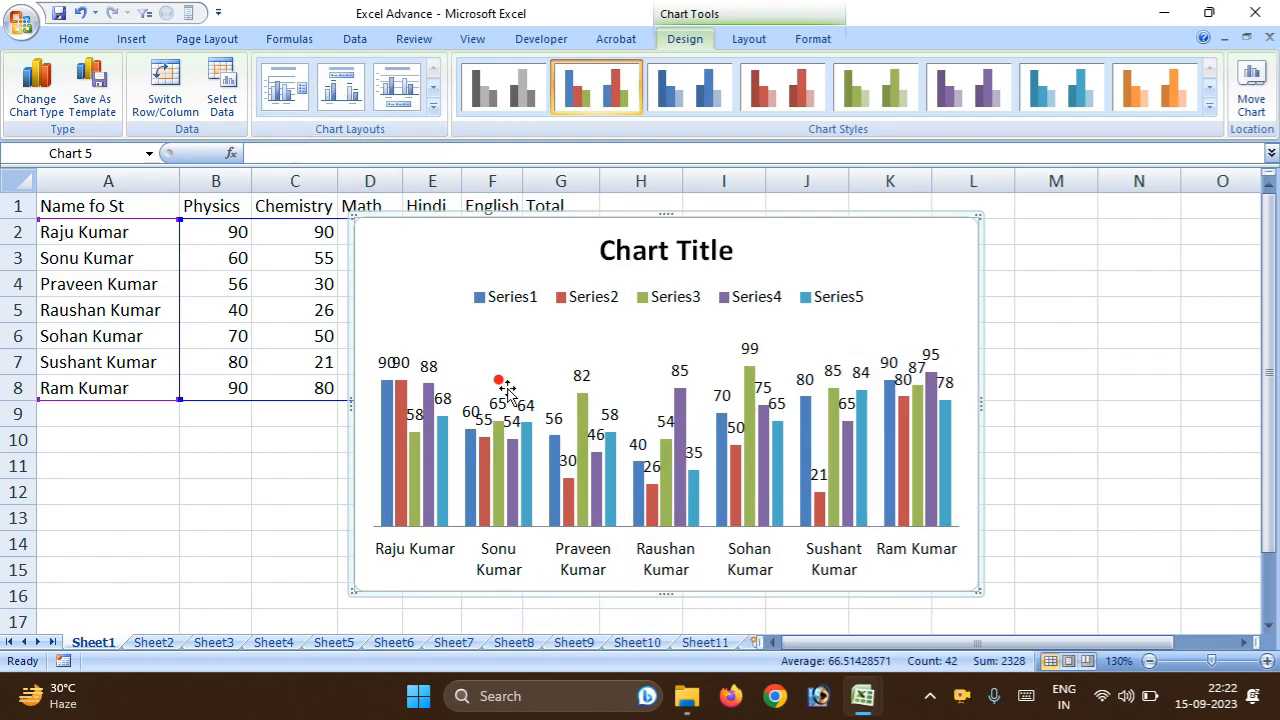
click(284, 92)
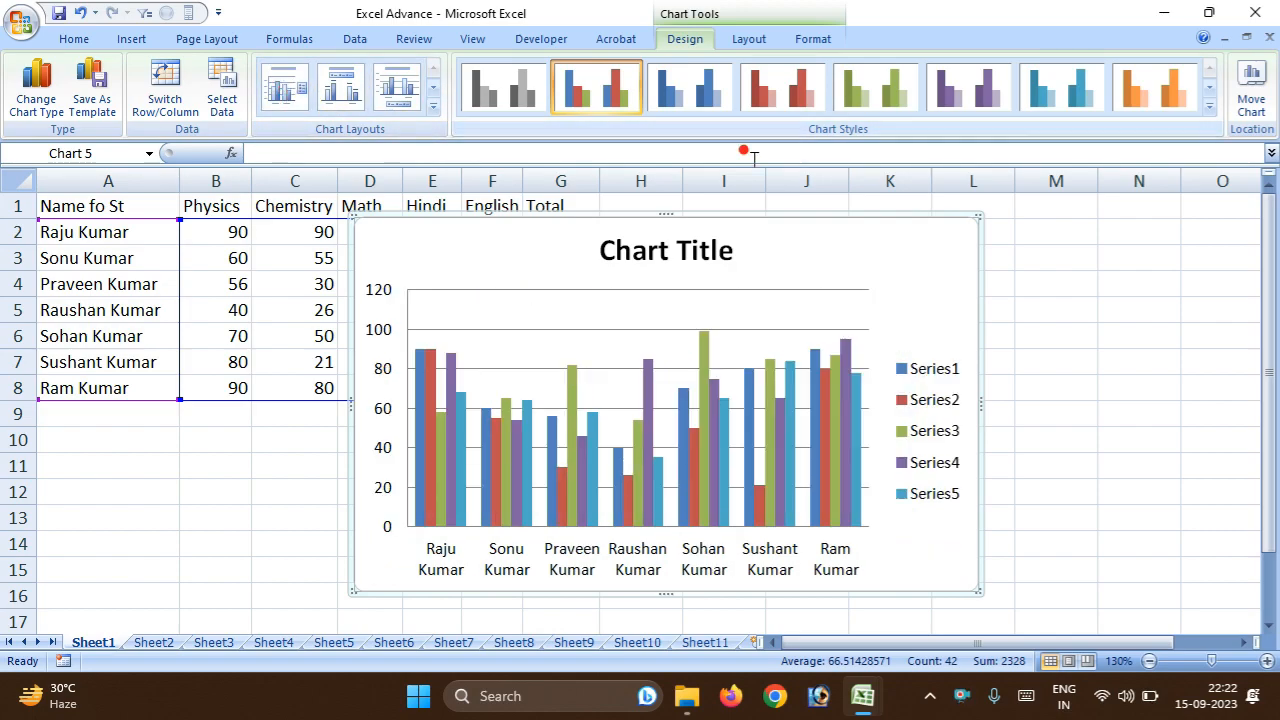
Try several colour styles on the column chart, ending with the purple one.
click(788, 101)
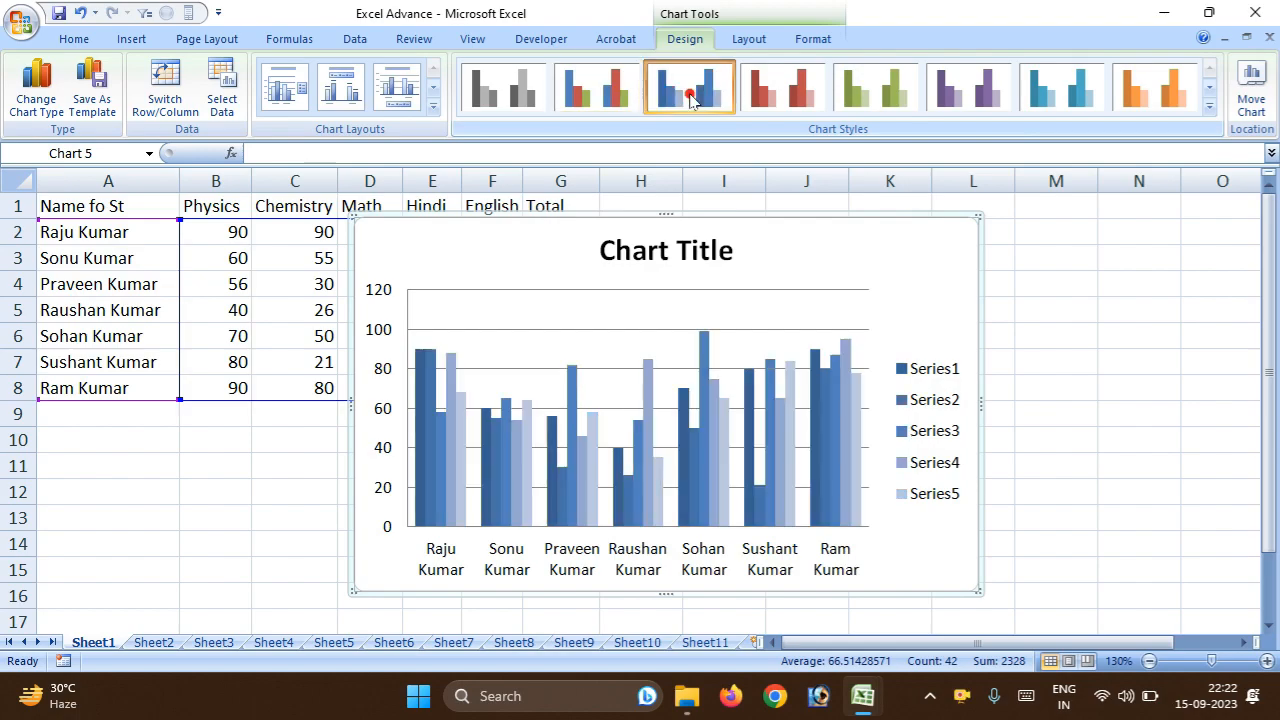
click(900, 98)
click(962, 98)
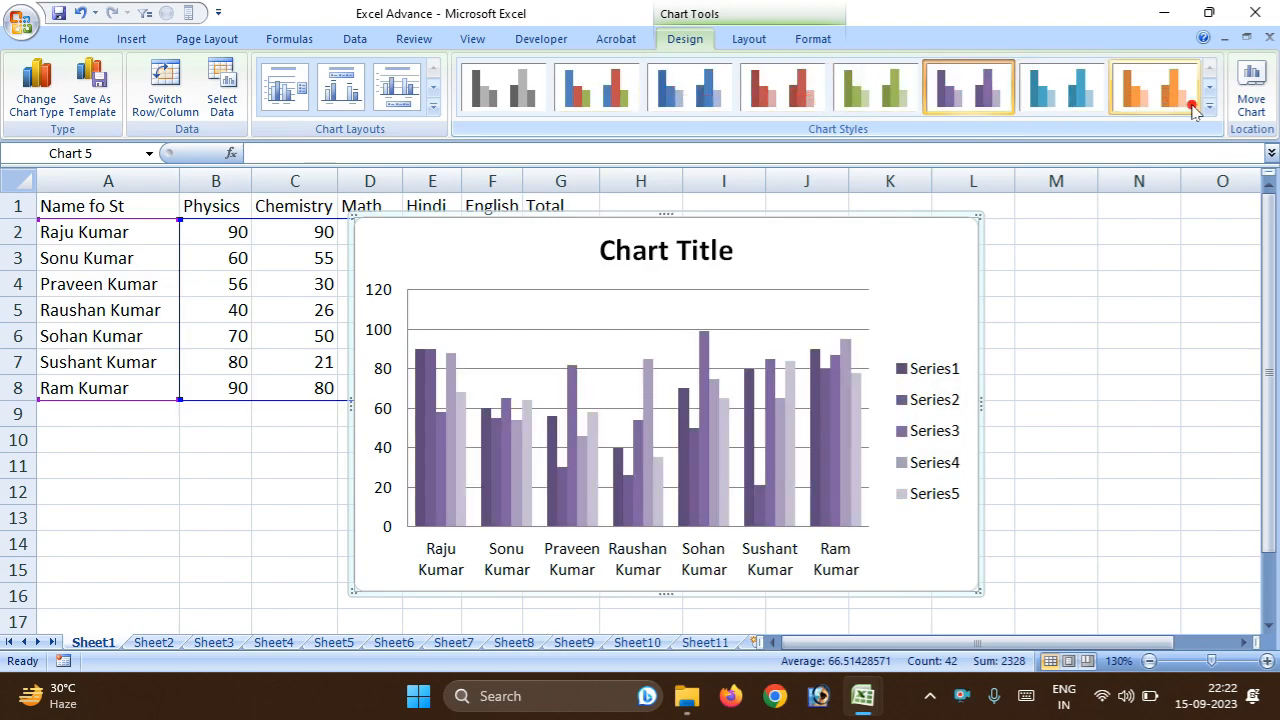
Look through the destination sheets in the Move Chart settings without moving the chart.
click(1252, 106)
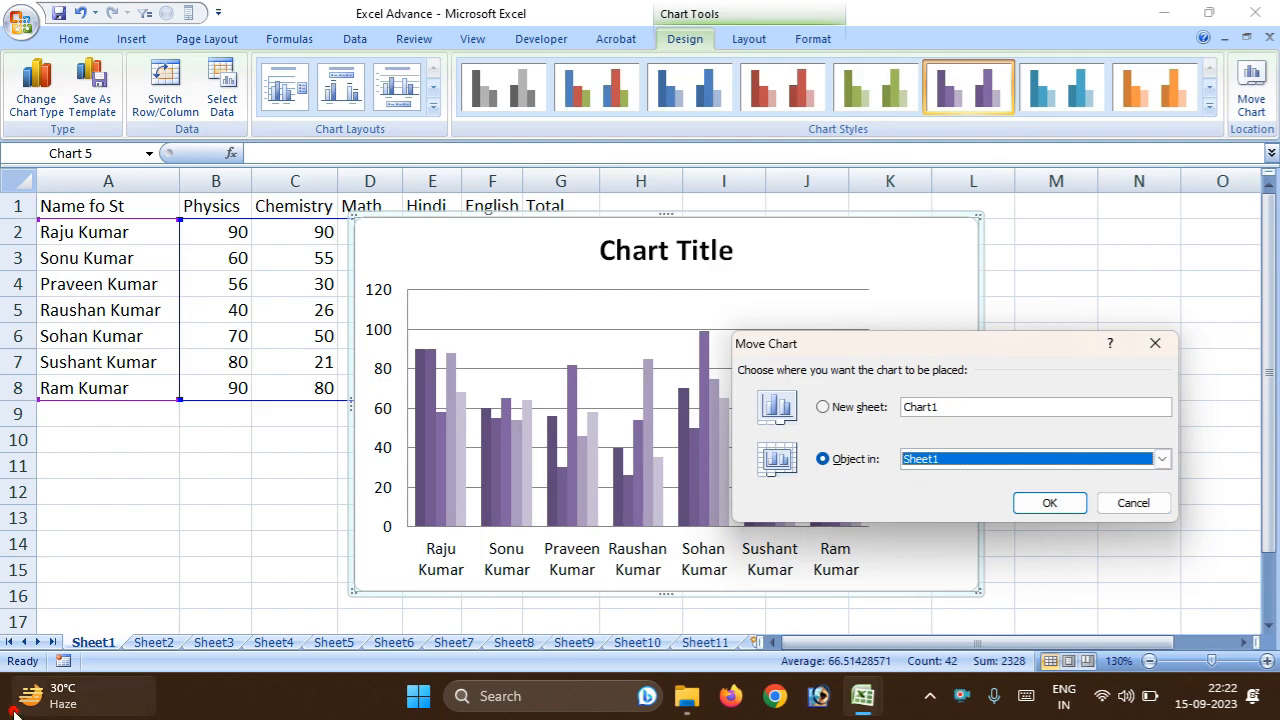
click(966, 455)
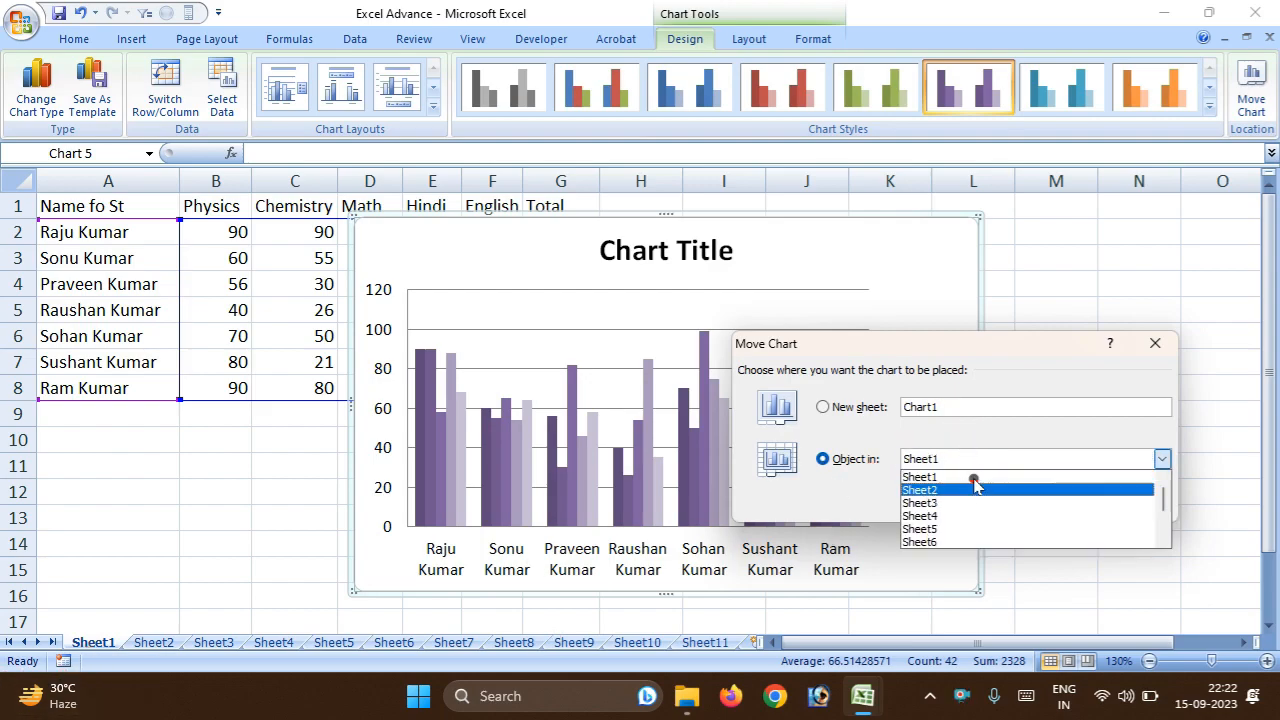
click(1150, 358)
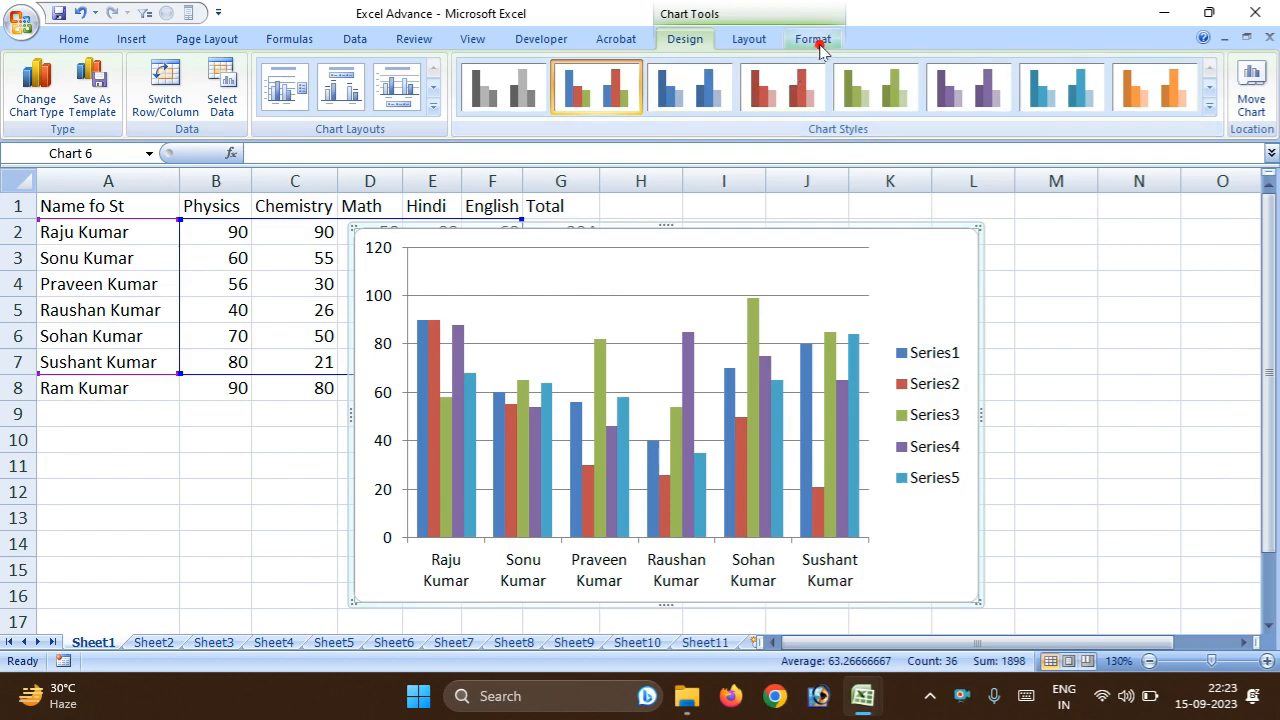
Try filling the chart area with a picture from a folder on the Desktop, and undo the fill.
click(817, 44)
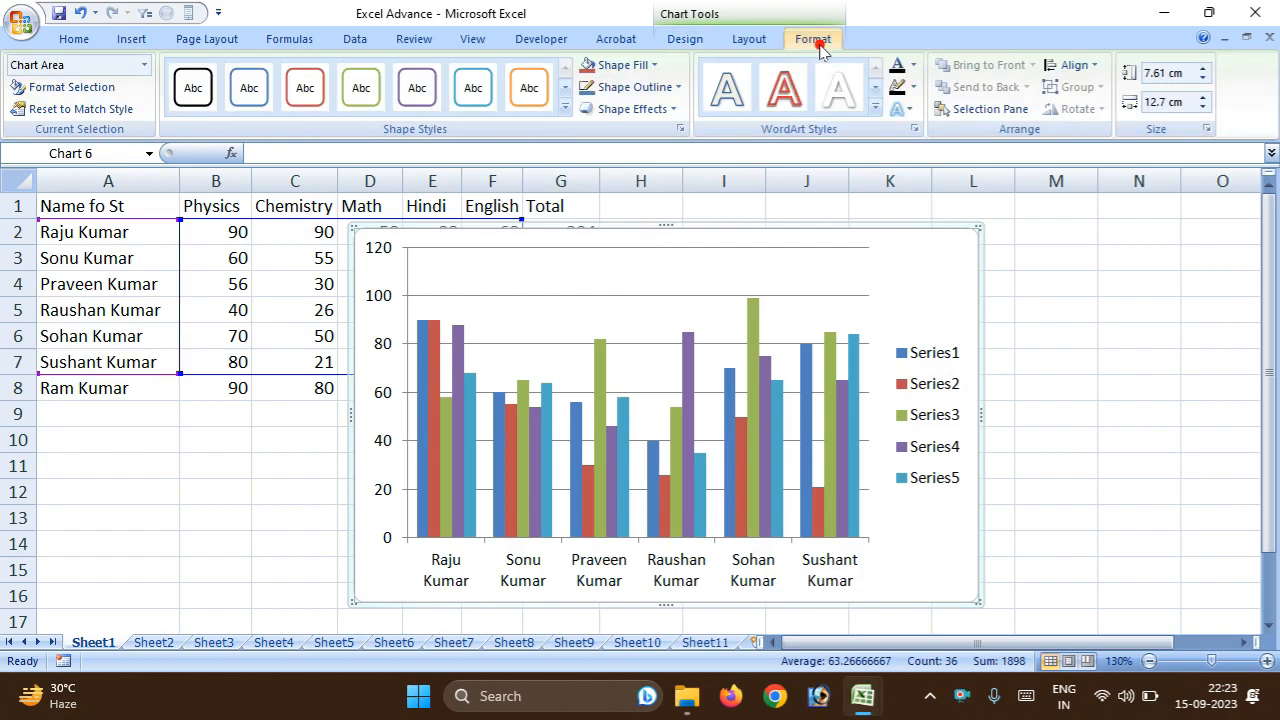
click(655, 66)
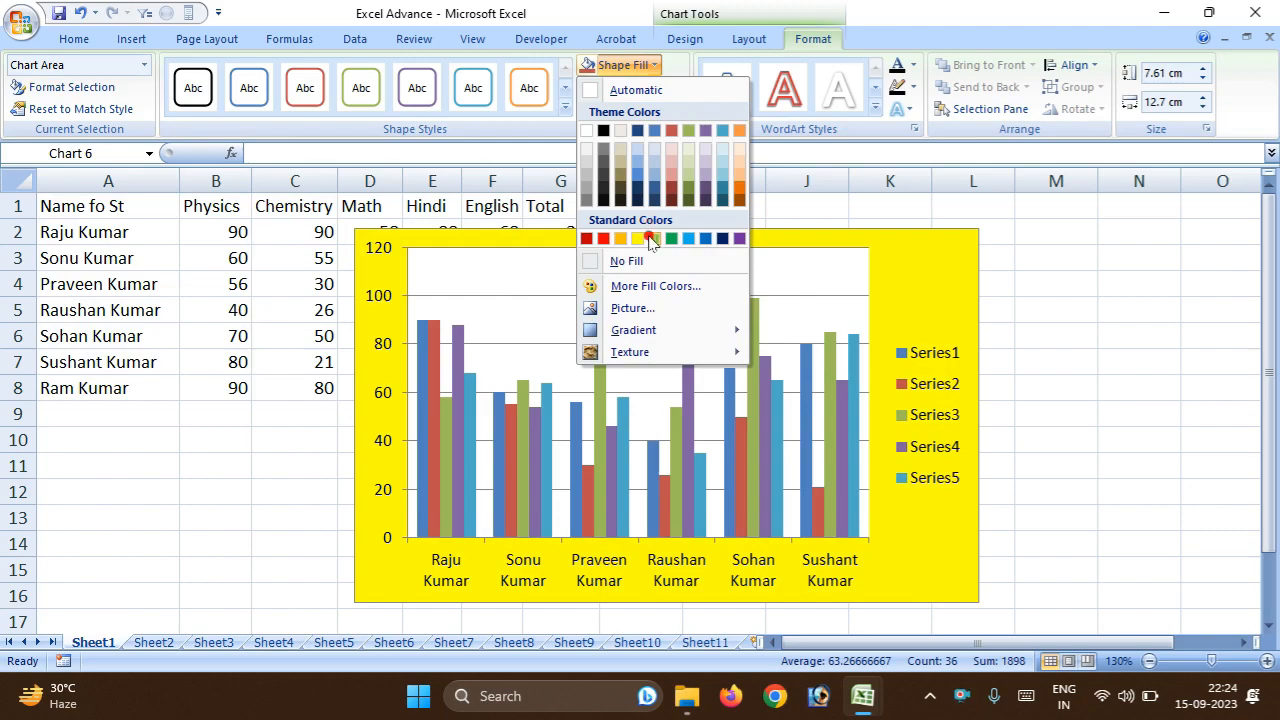
click(633, 308)
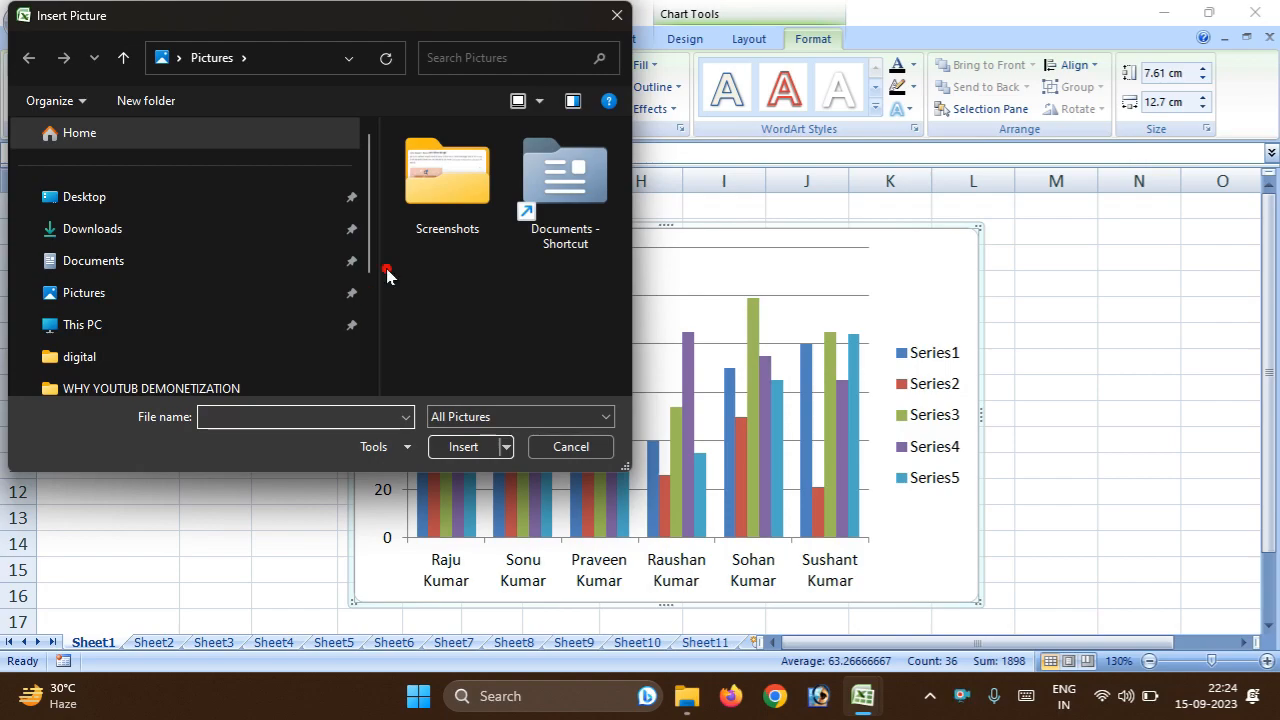
click(217, 200)
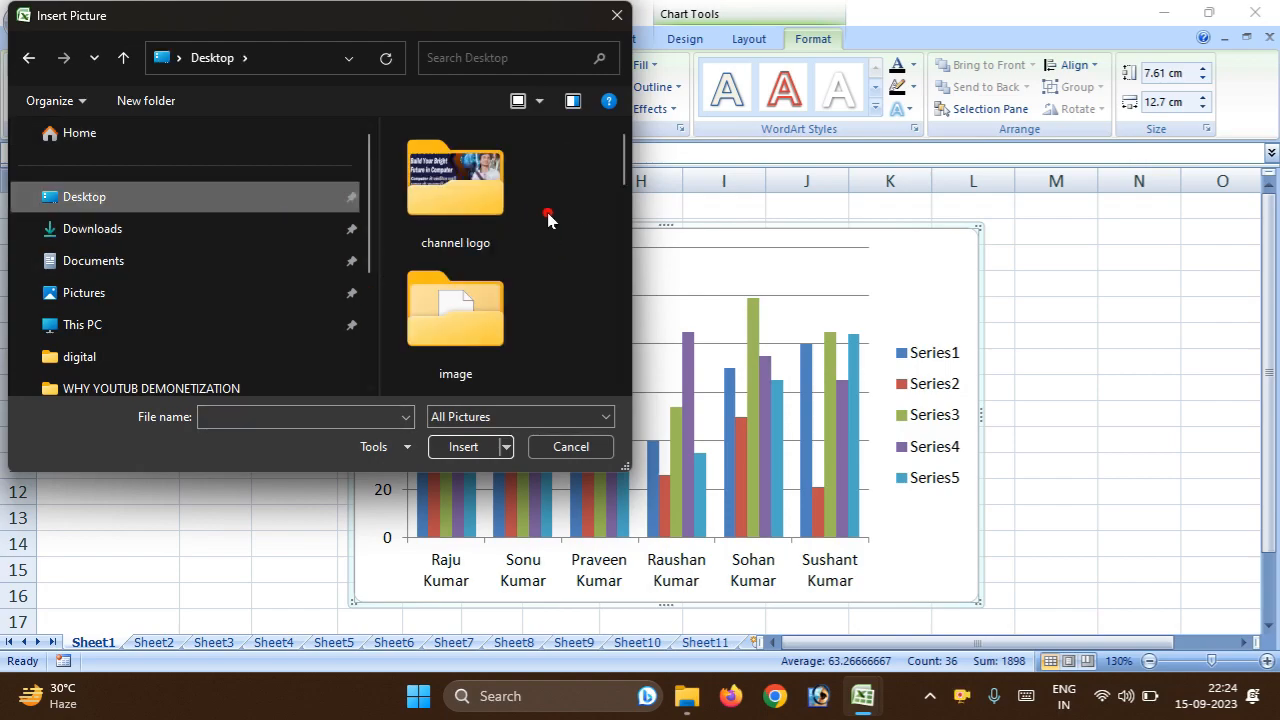
drag(623, 172, 625, 226)
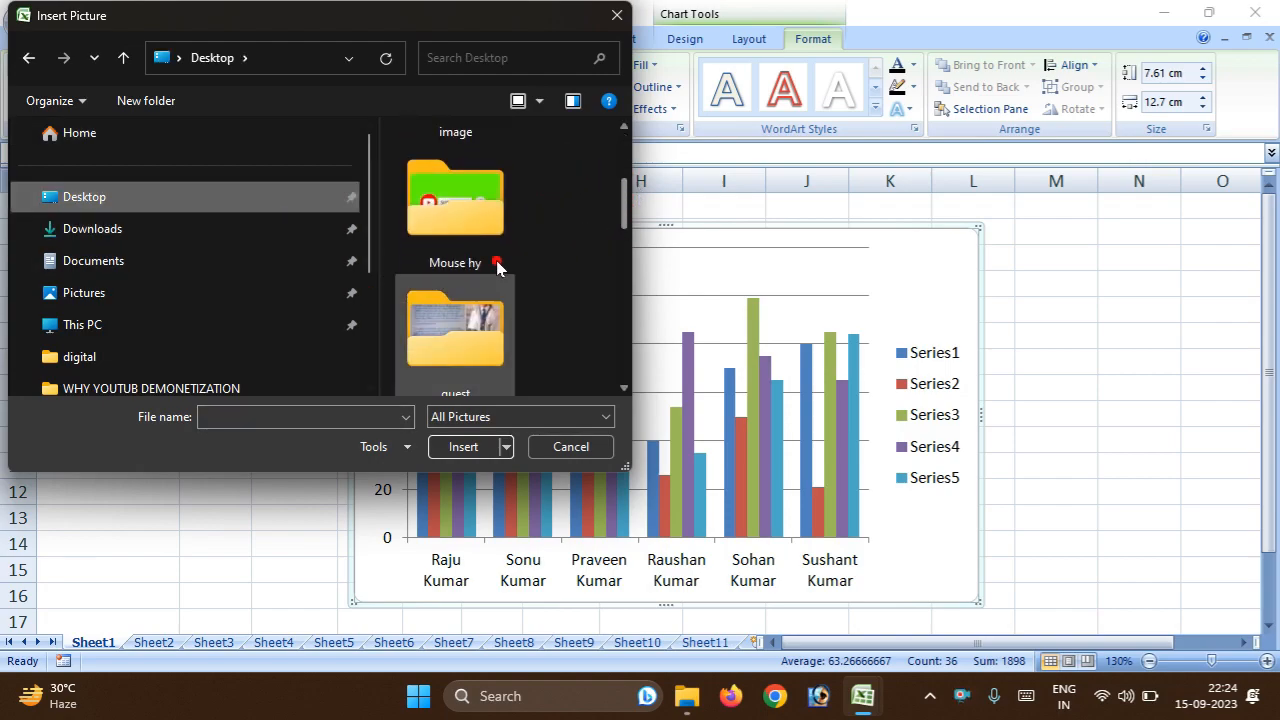
click(455, 205)
double_click(493, 228)
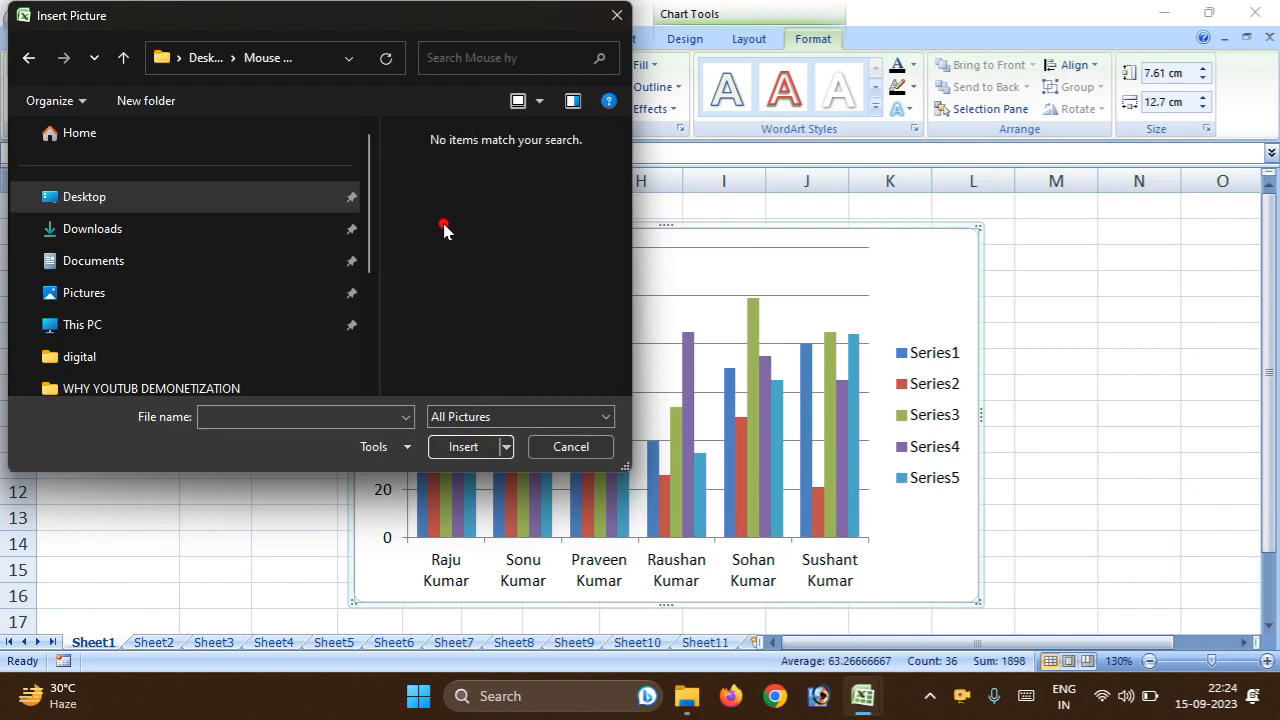
click(35, 62)
scroll(510, 285, down, 4)
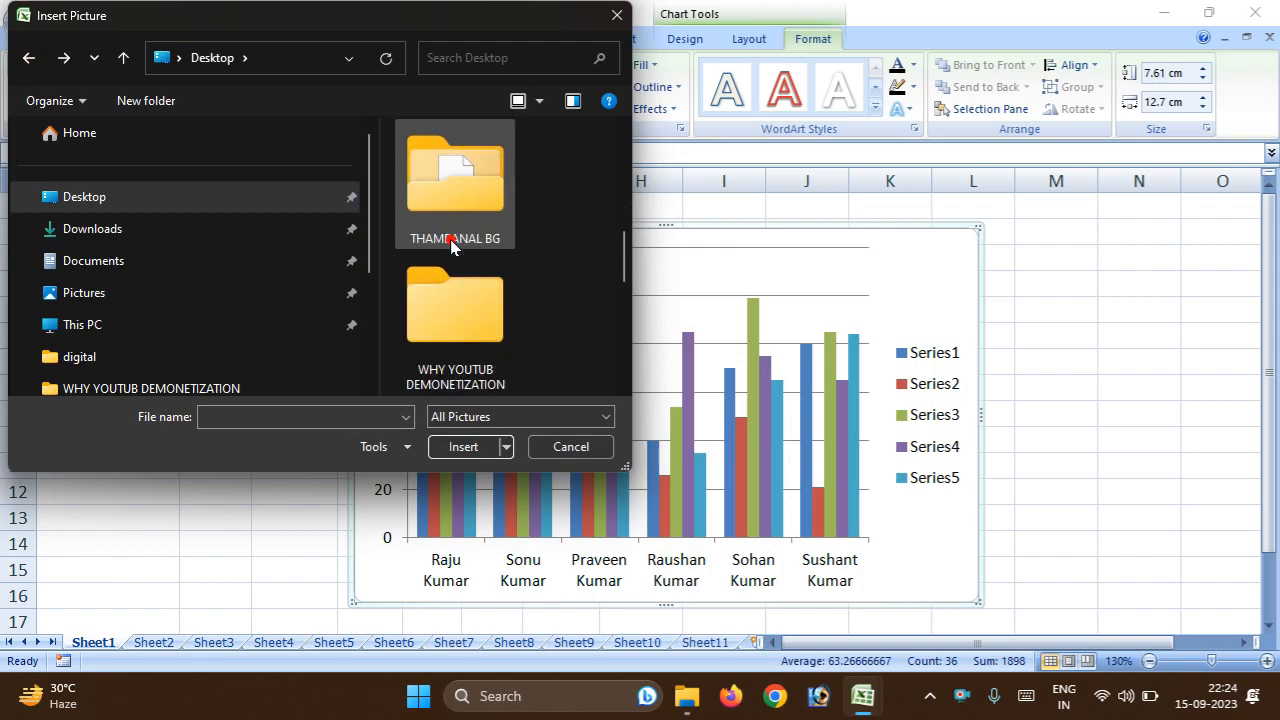
double_click(490, 343)
click(468, 208)
double_click(468, 208)
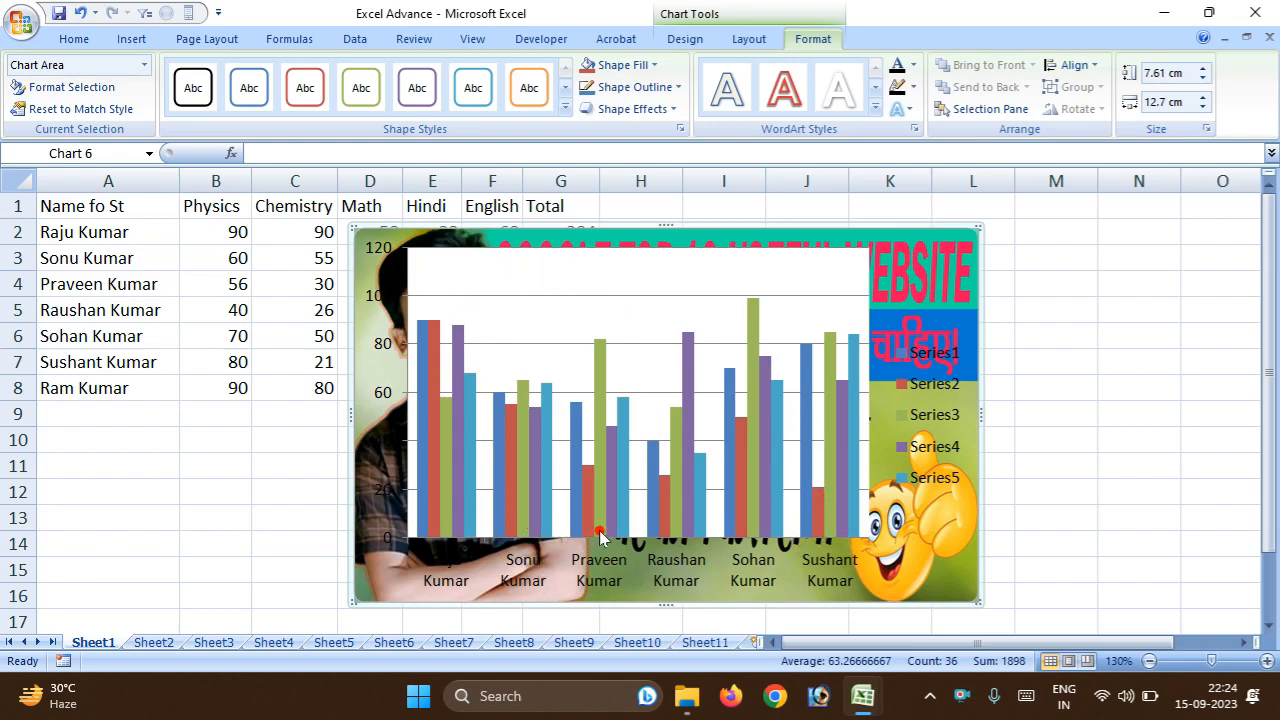
key(ctrl+z)
Preview the gradient and texture fills for the chart area without applying one.
click(653, 65)
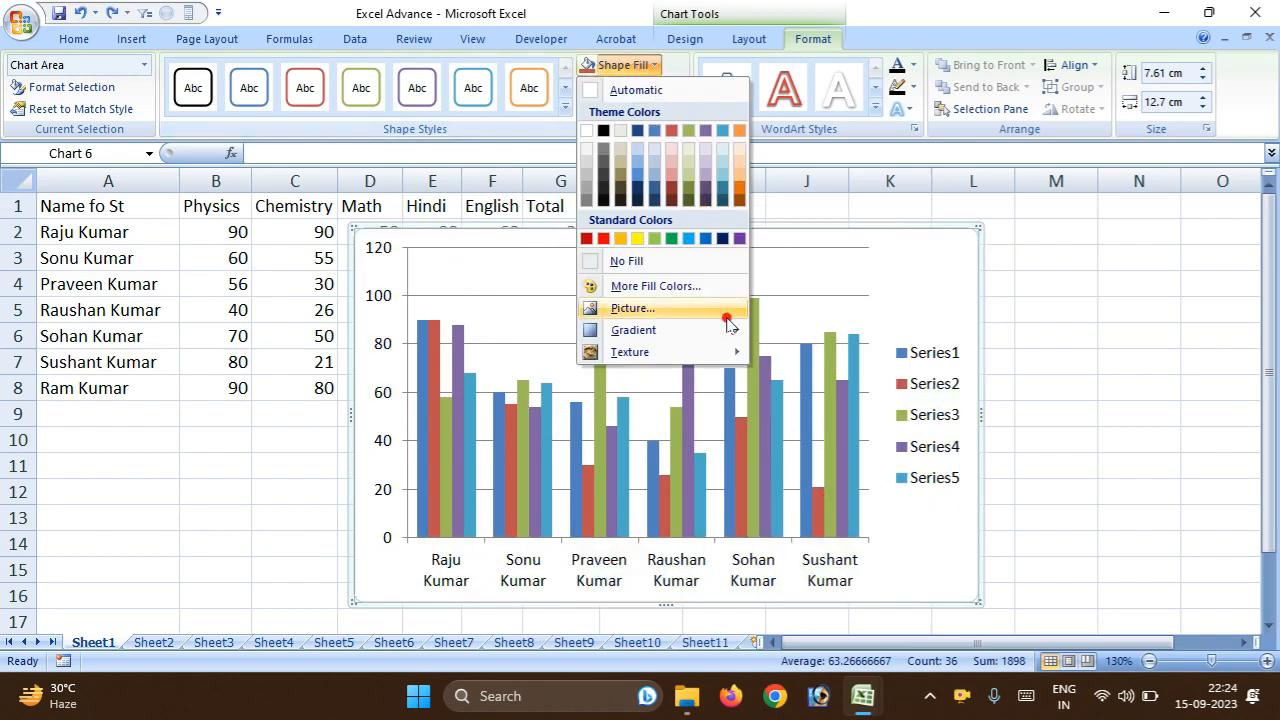
mouse_move(670, 330)
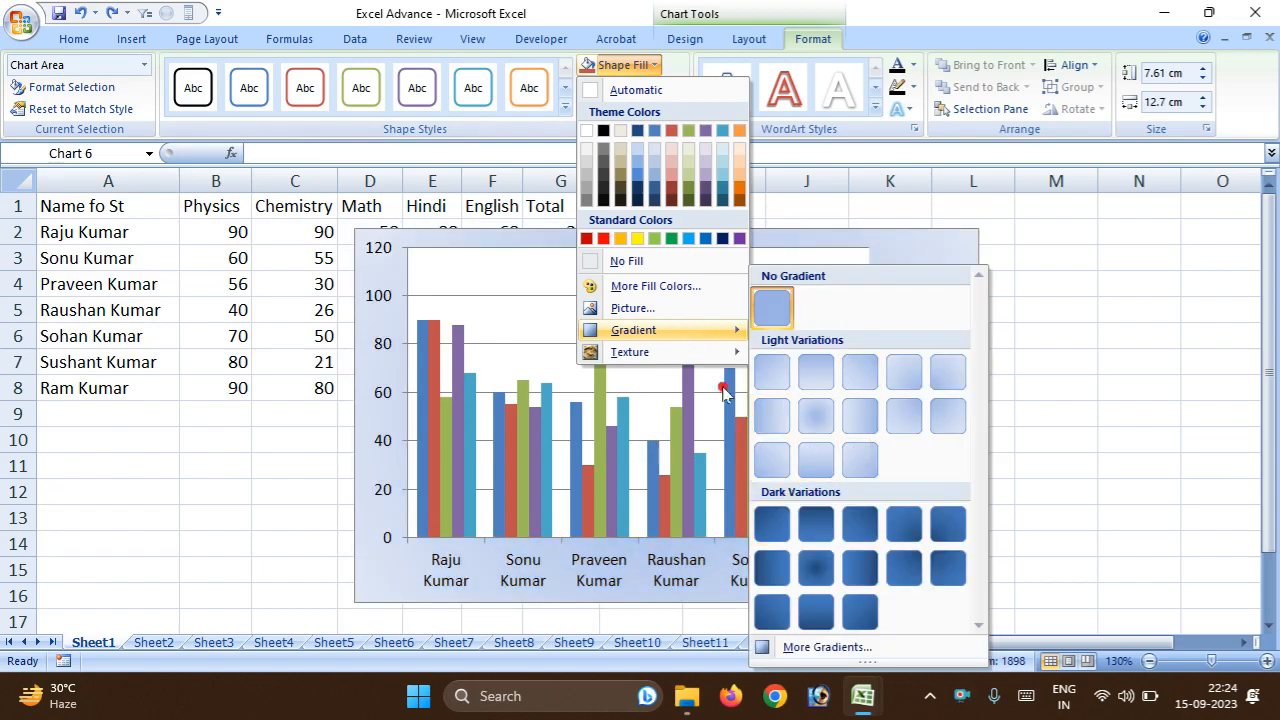
mouse_move(690, 352)
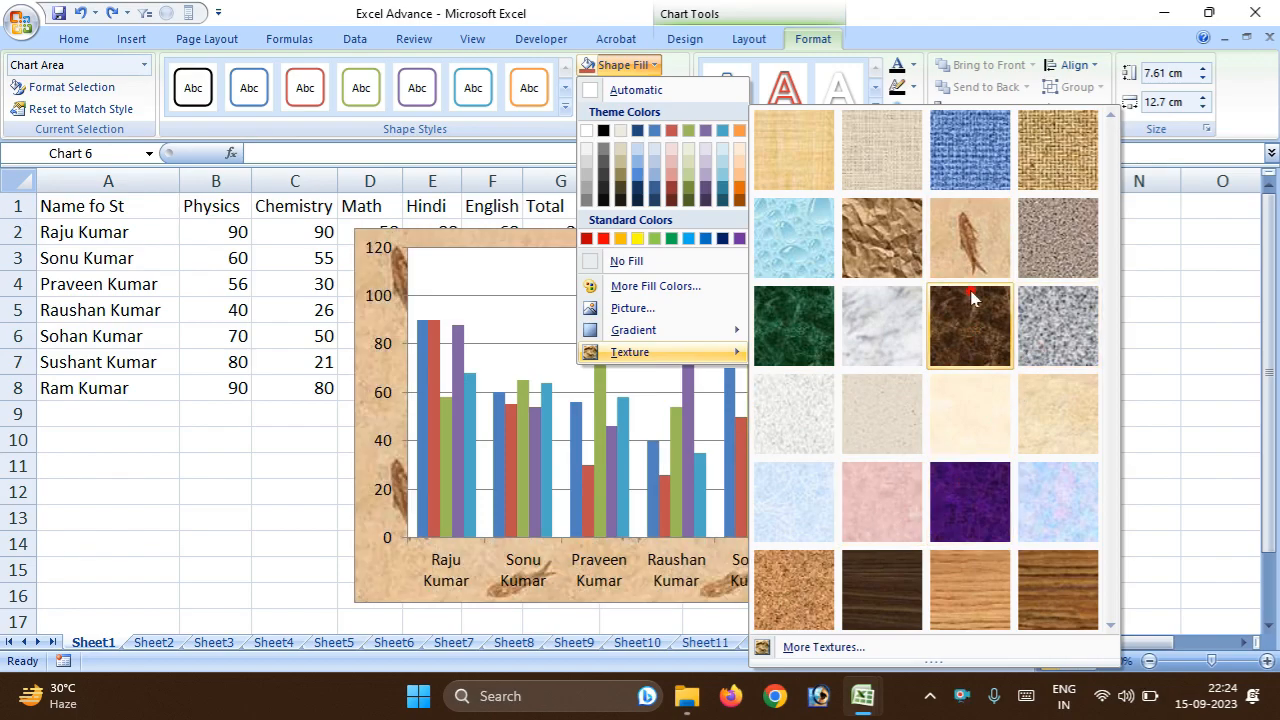
click(680, 157)
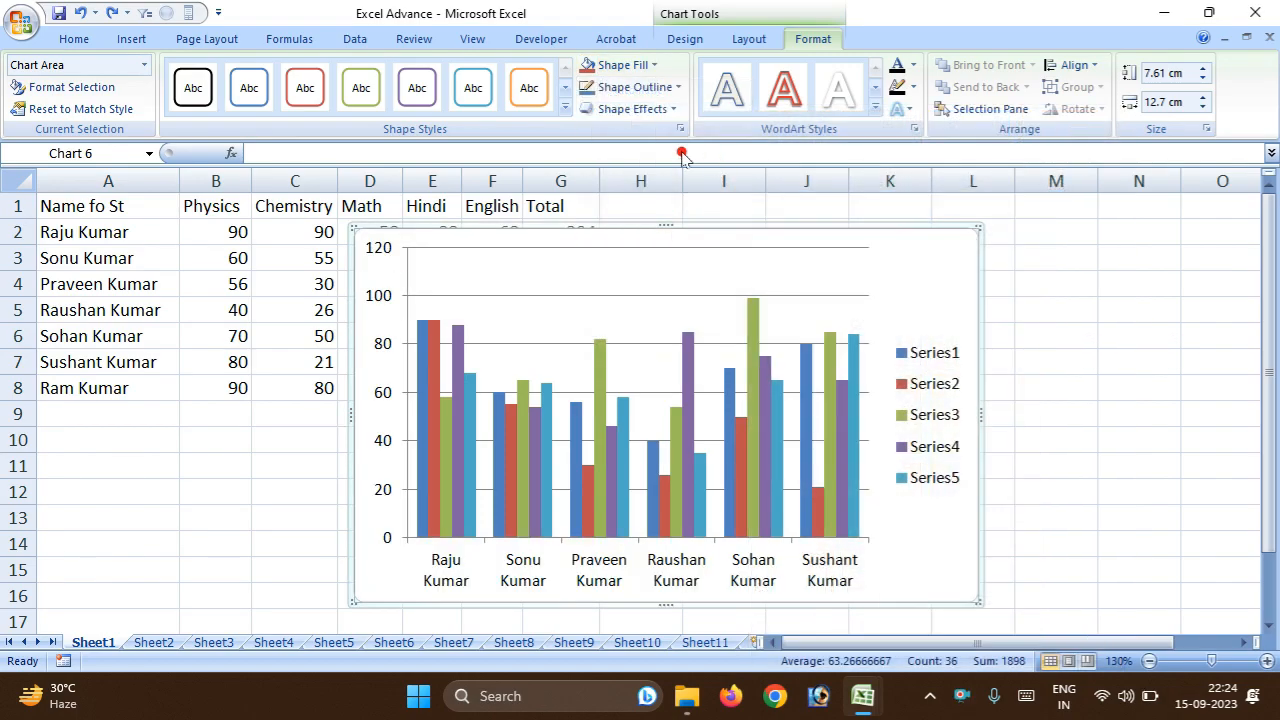
Preview outline colours and the preset, shadow, glow and soft-edge effects for the chart area, and try a parallel 3-D rotation.
click(673, 89)
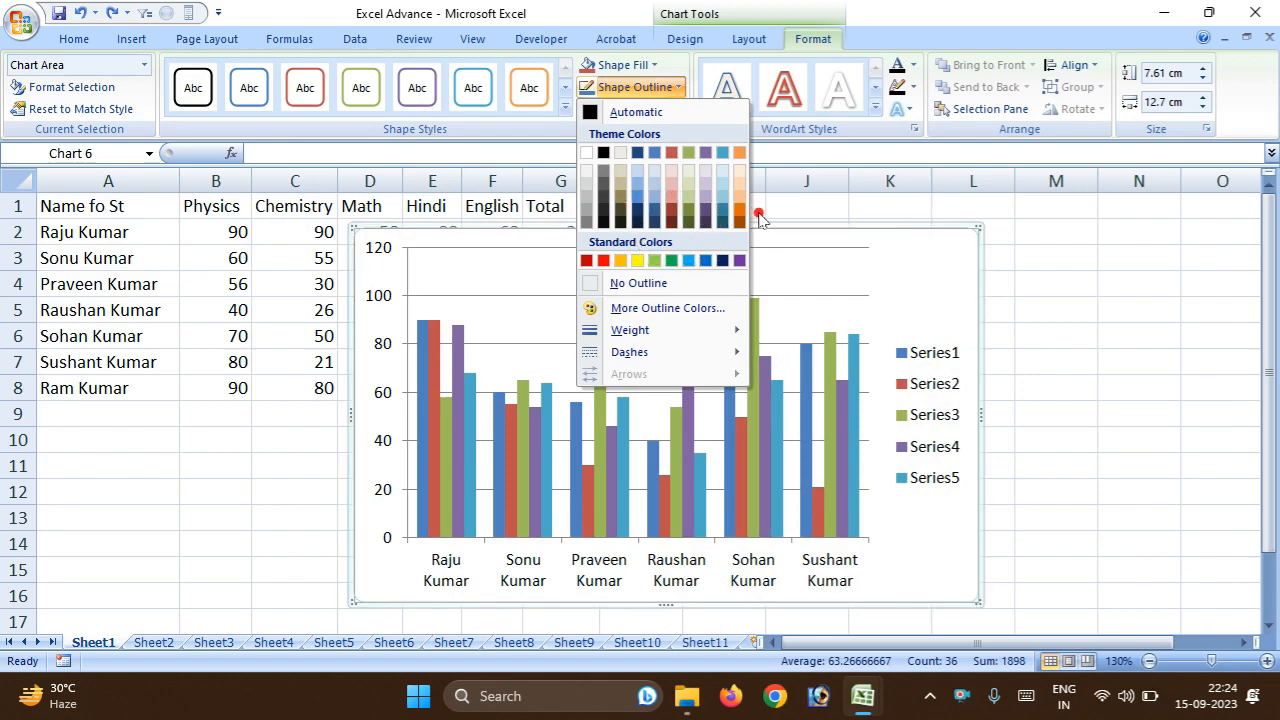
click(783, 255)
click(643, 109)
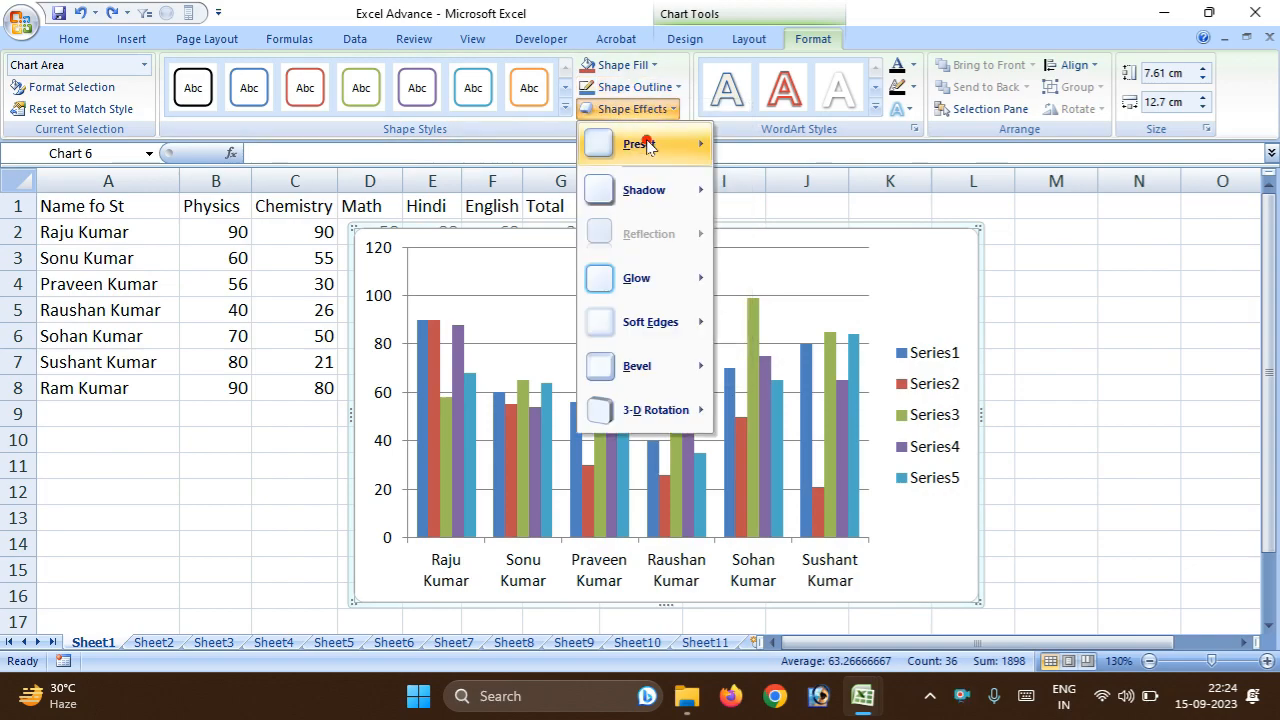
mouse_move(647, 145)
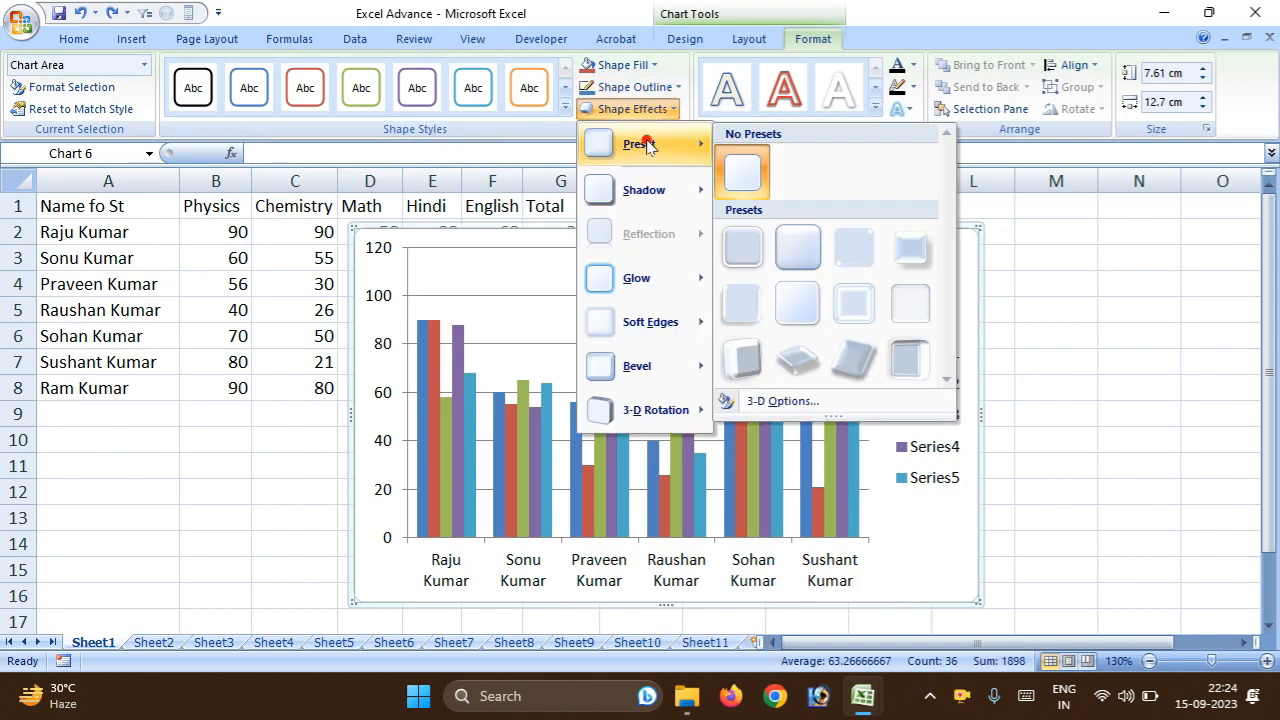
mouse_move(625, 325)
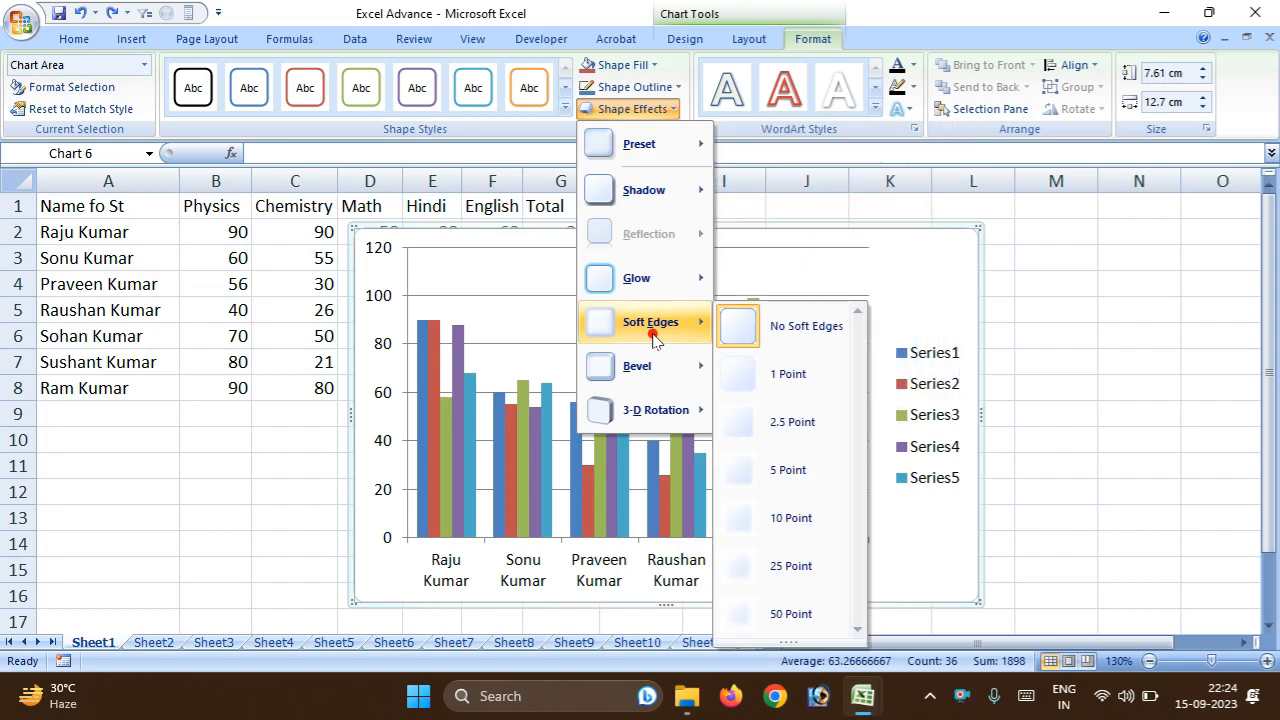
mouse_move(680, 280)
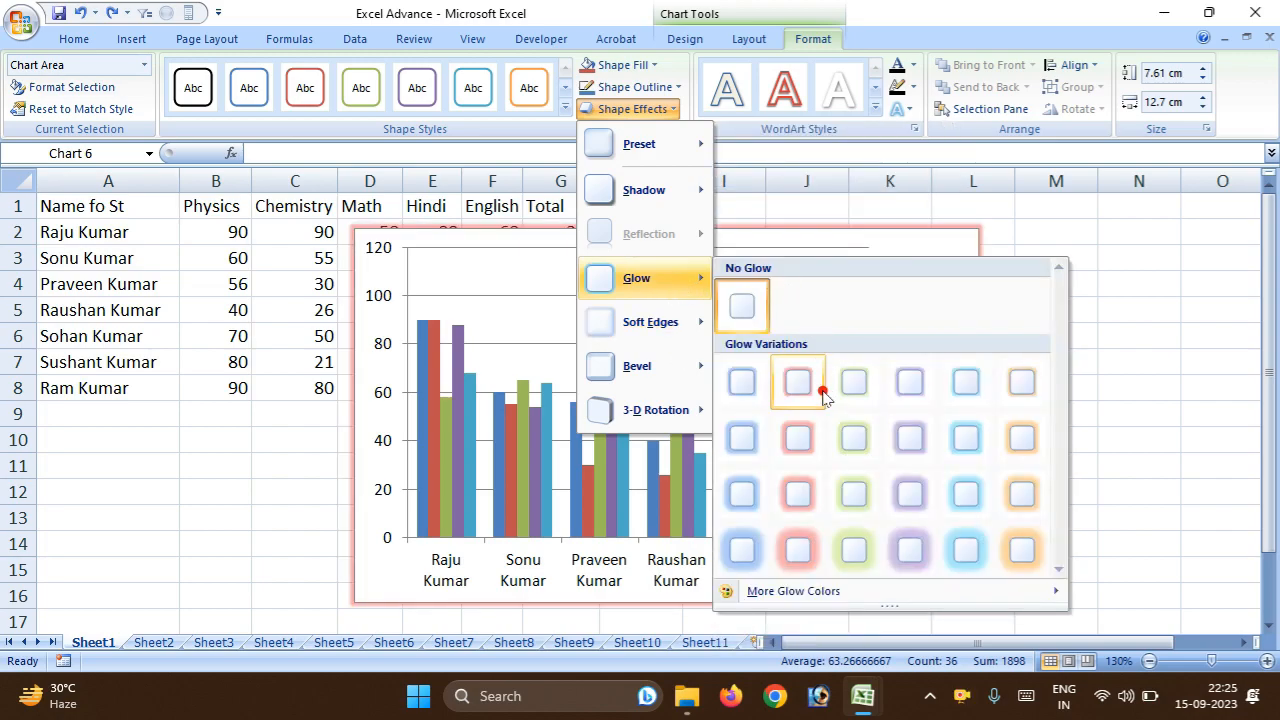
mouse_move(650, 191)
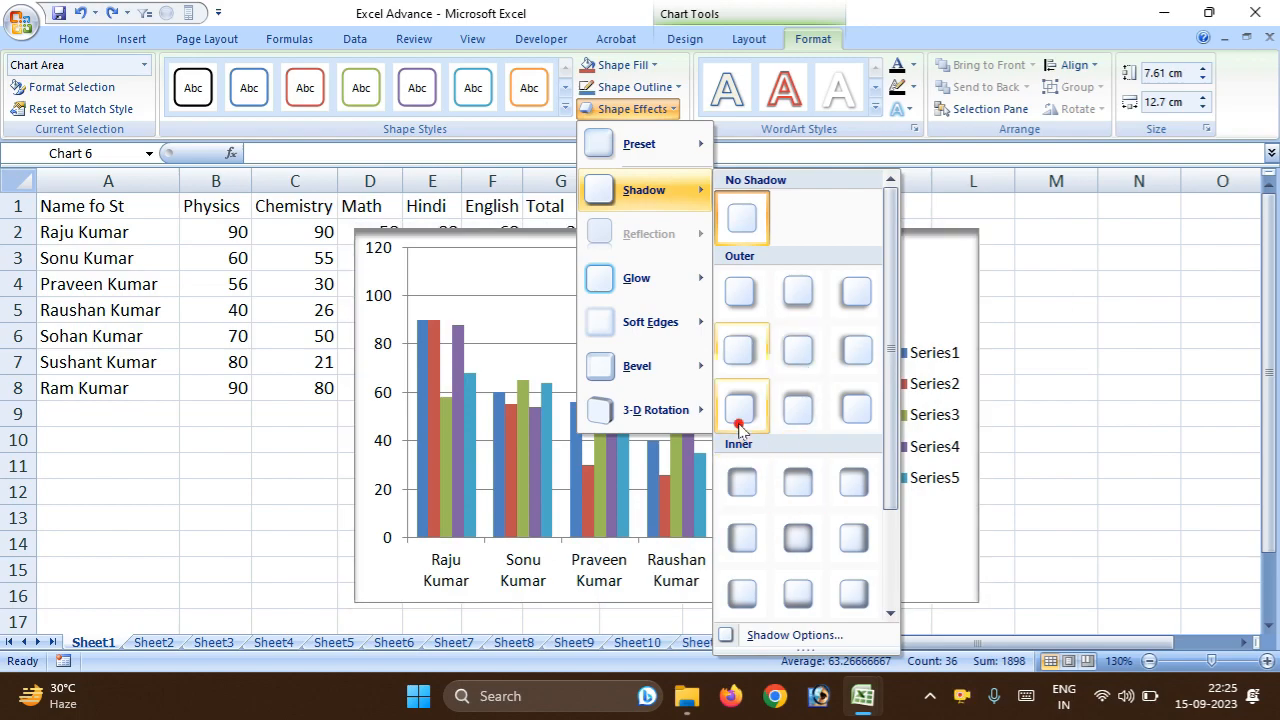
mouse_move(704, 140)
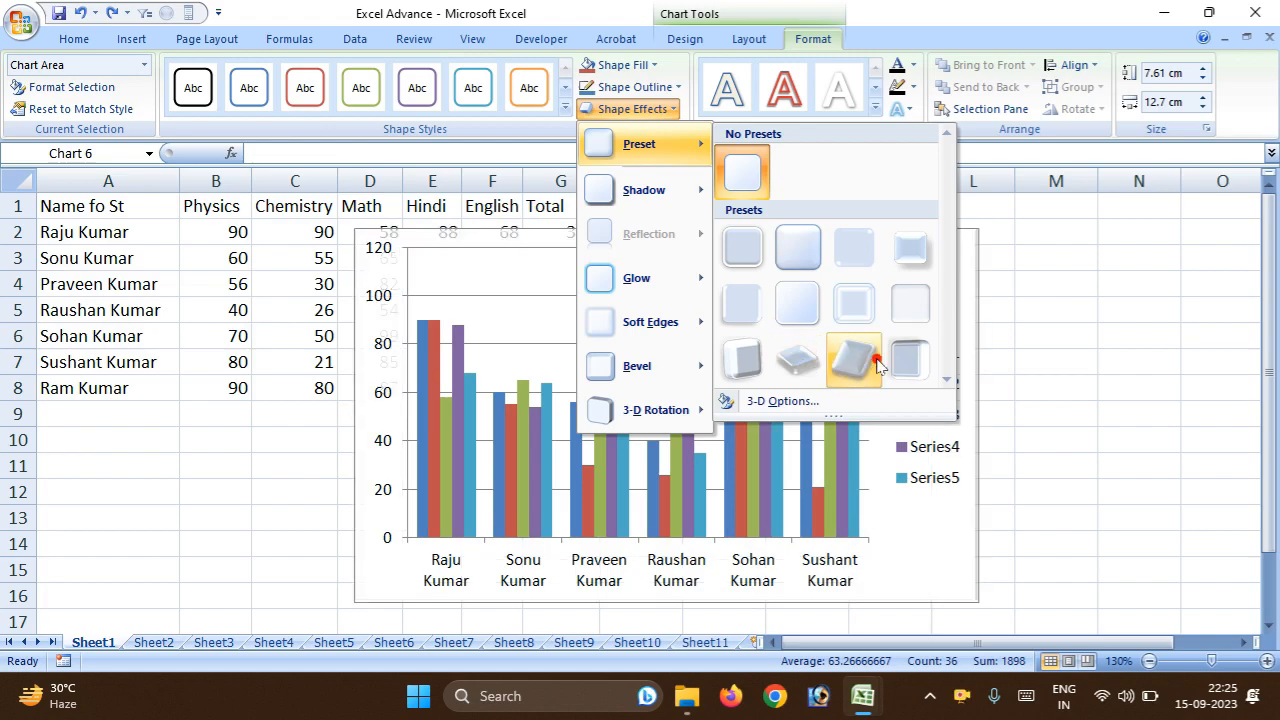
mouse_move(690, 410)
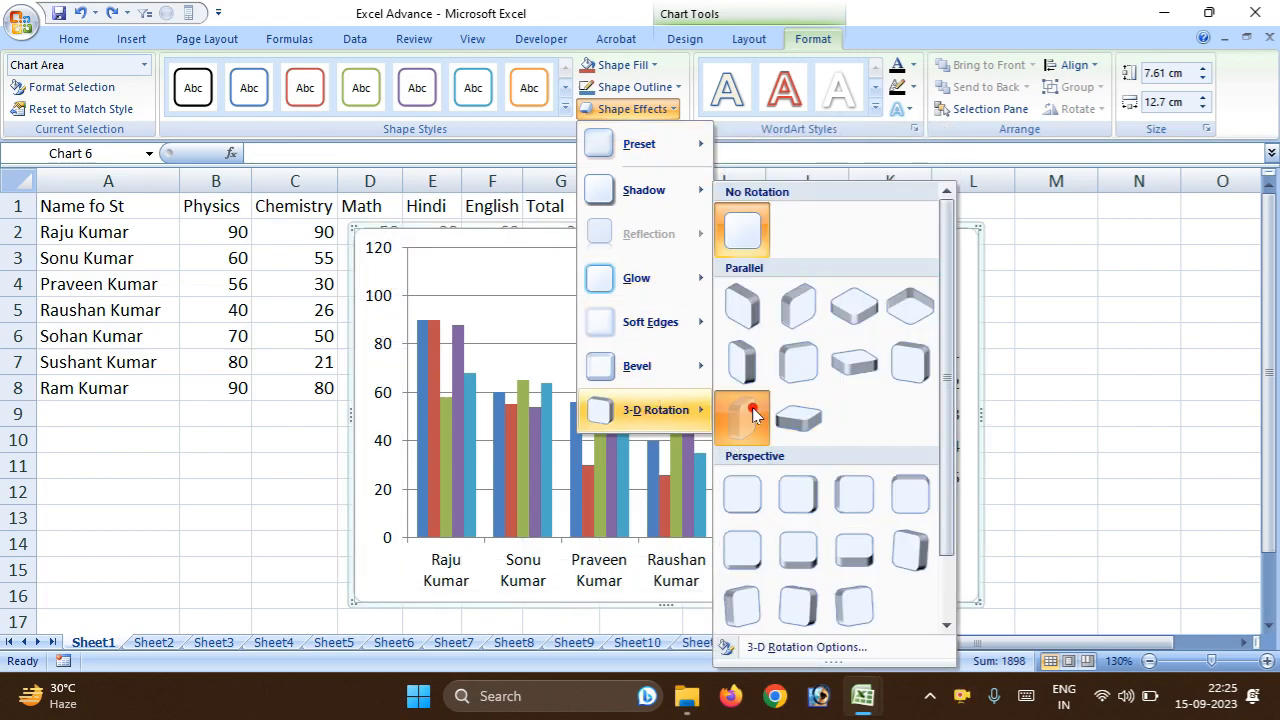
click(755, 414)
Move the chart slightly and shrink it to about 6.84 cm high by 9.4 cm wide.
drag(447, 230, 487, 233)
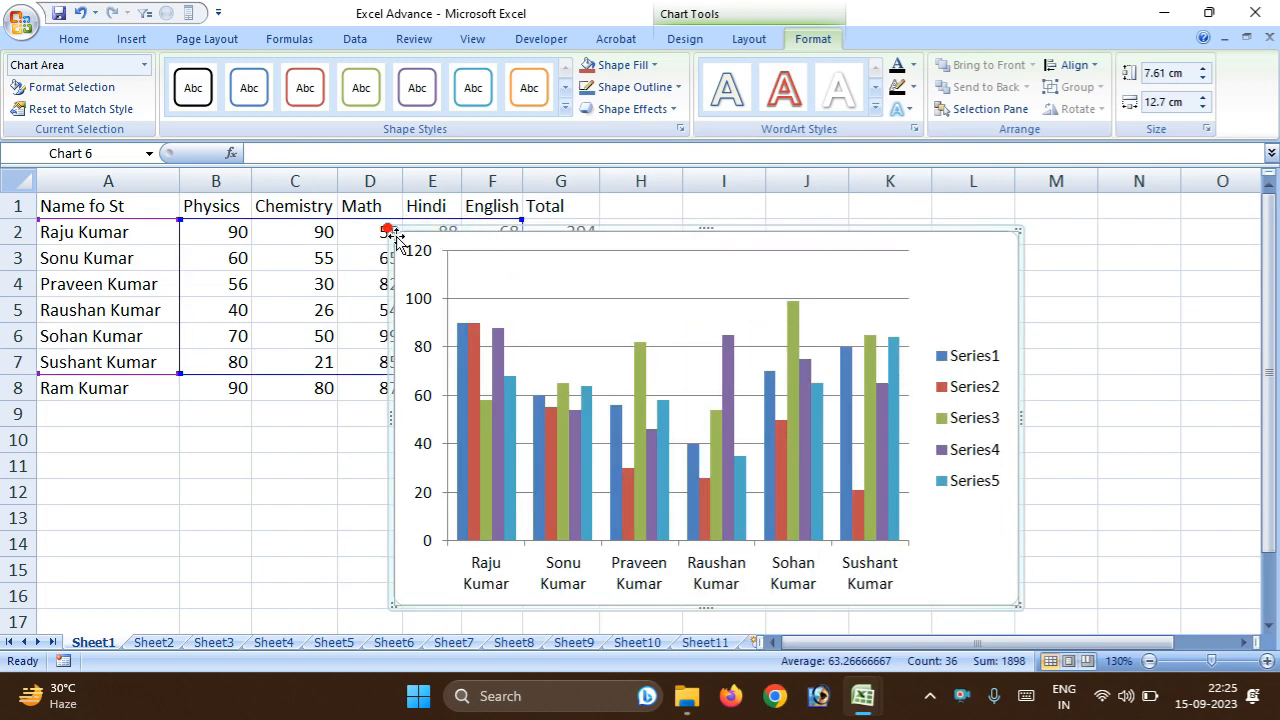
drag(392, 231, 487, 211)
Try a perspective 3-D rotation on the resized chart, and deselect the chart.
click(650, 108)
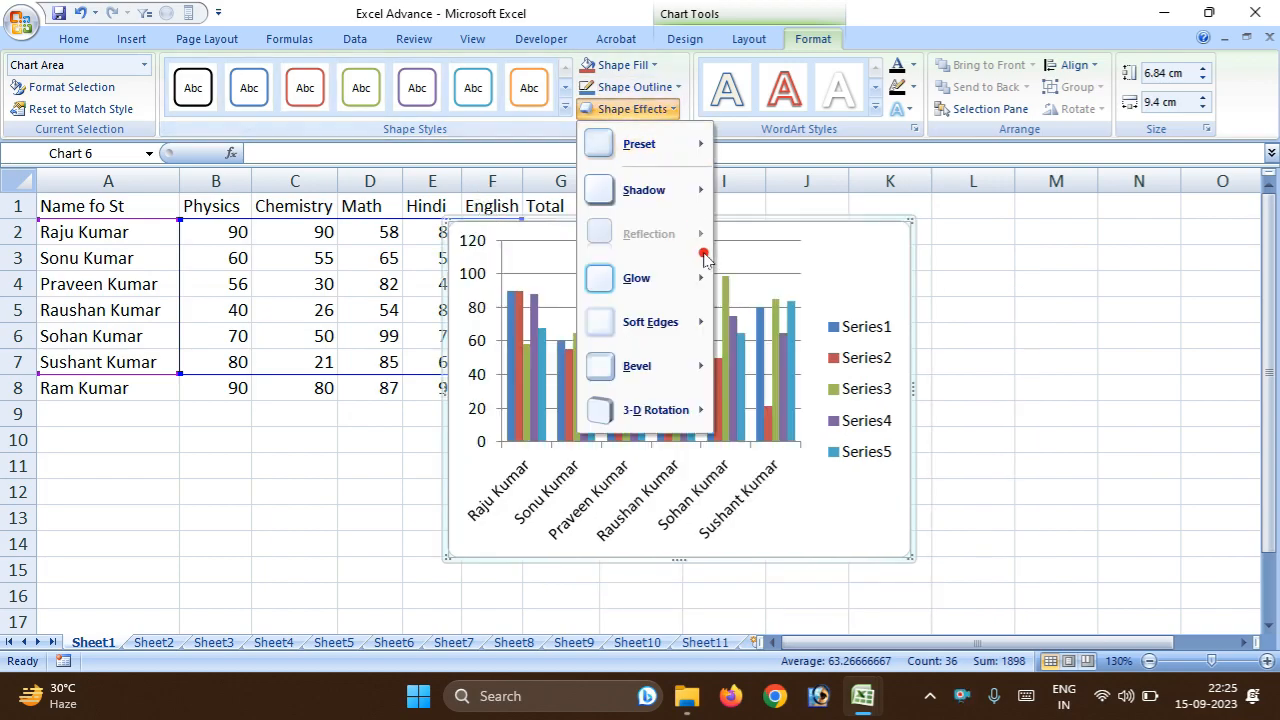
mouse_move(672, 412)
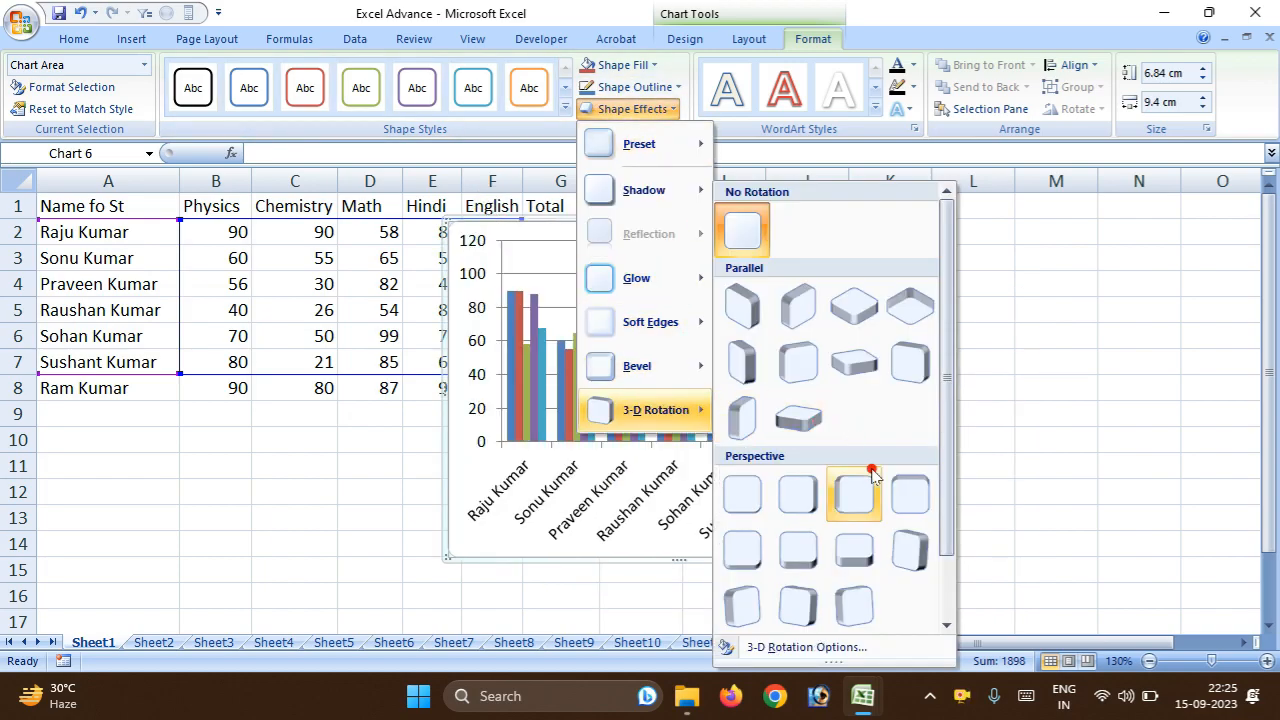
click(902, 535)
click(898, 428)
click(971, 358)
click(698, 352)
click(935, 272)
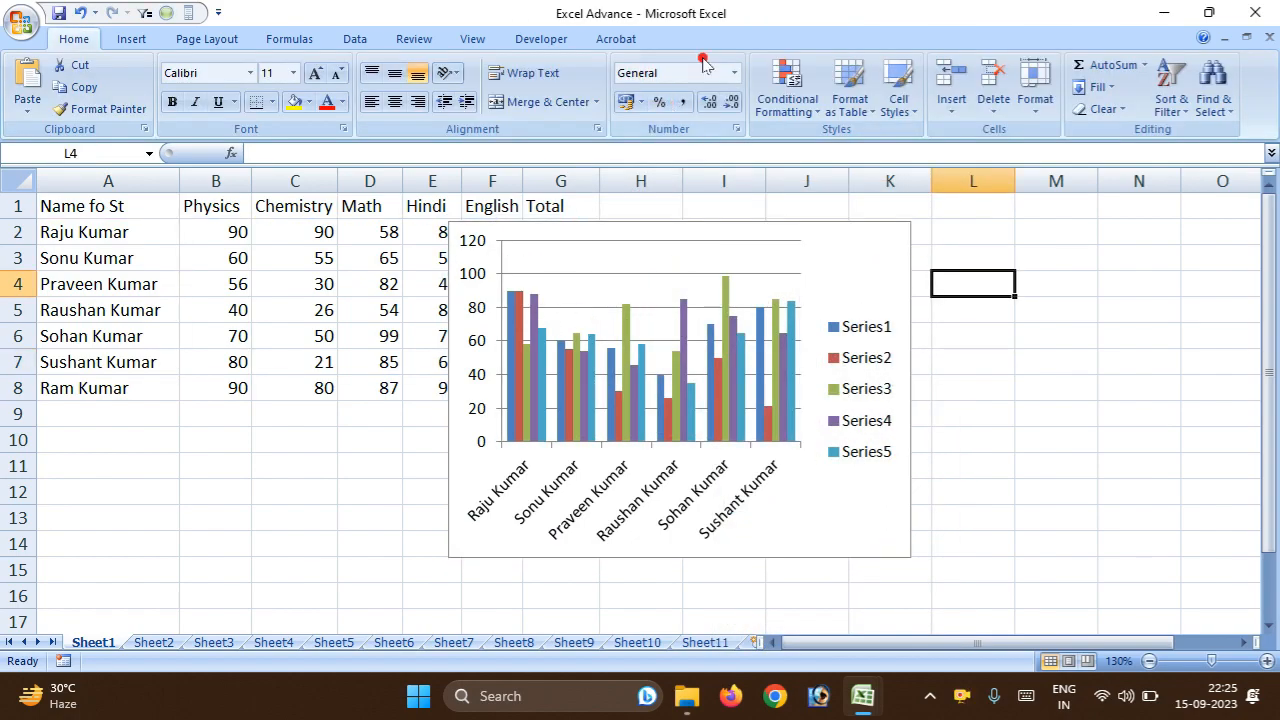
Try the blue and the white WordArt styles on the chart's text, and undo the white one.
click(680, 222)
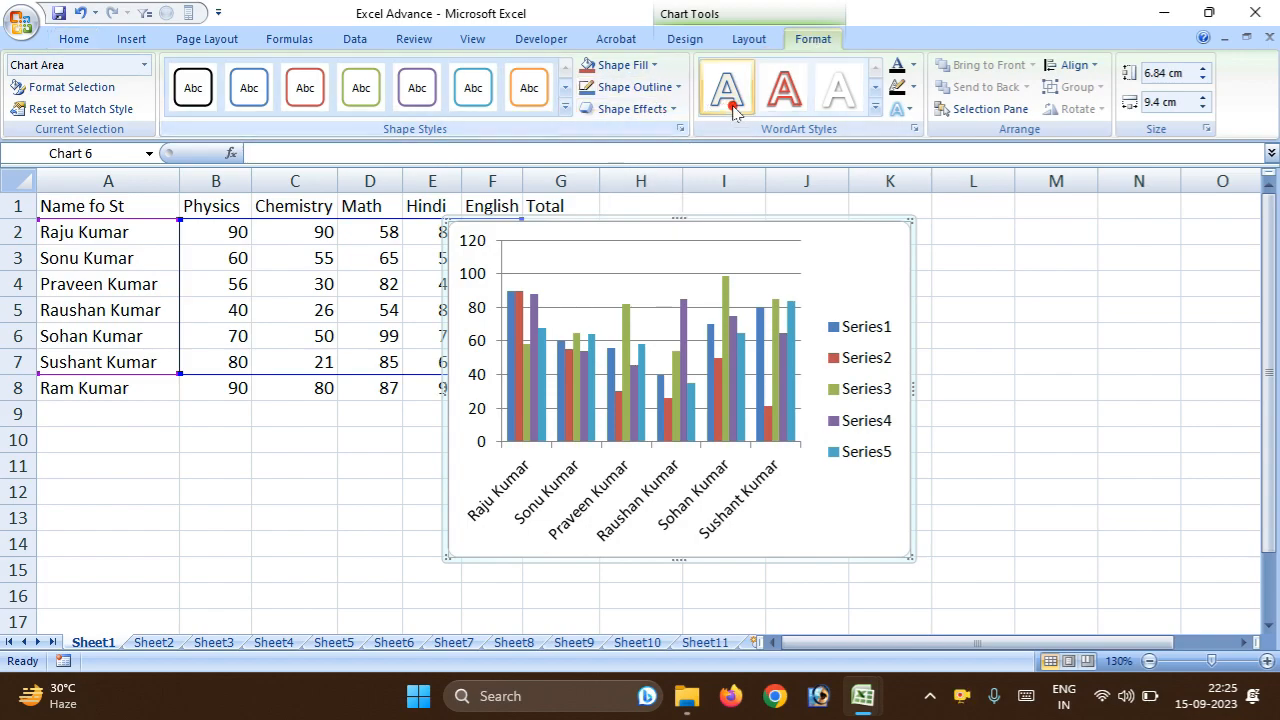
click(768, 100)
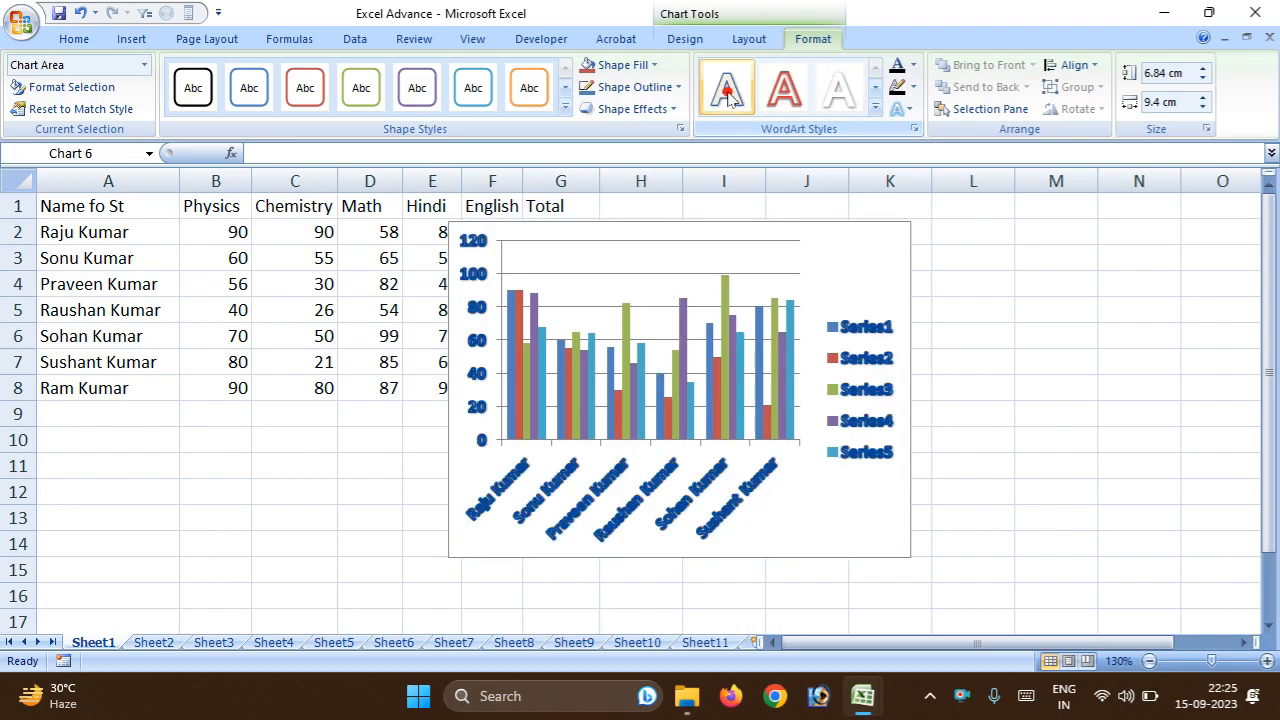
click(840, 90)
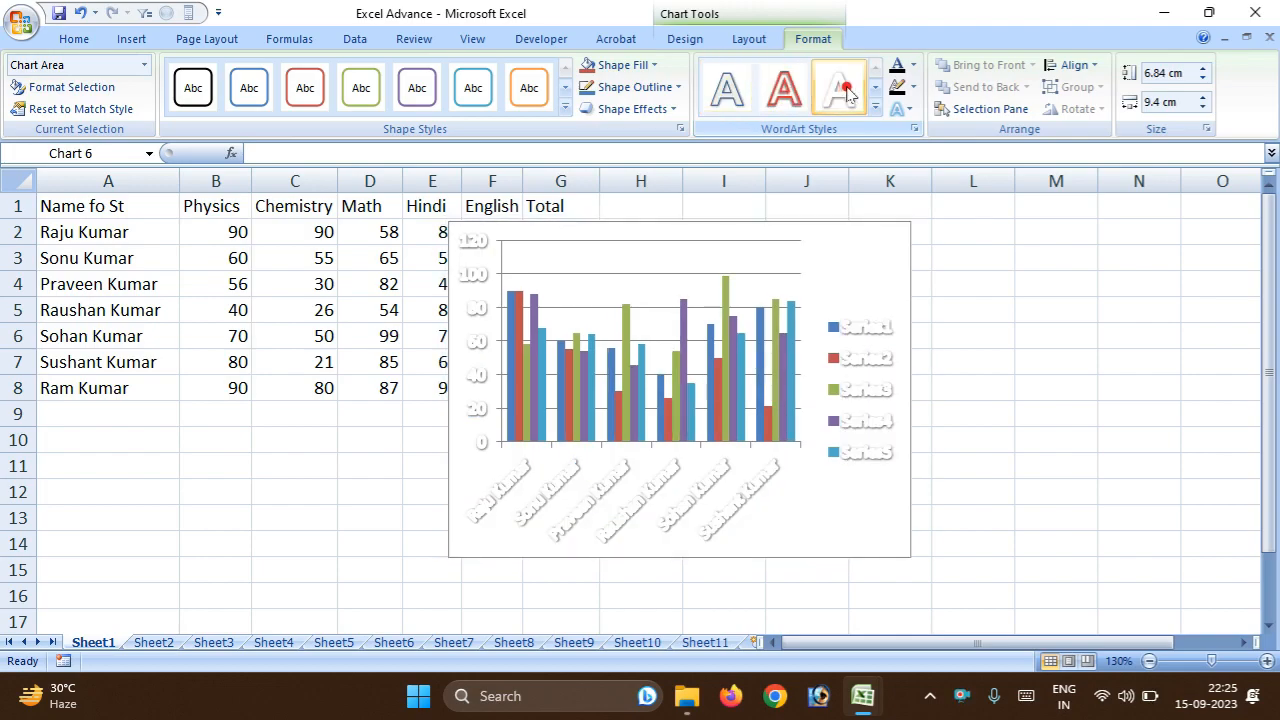
click(915, 66)
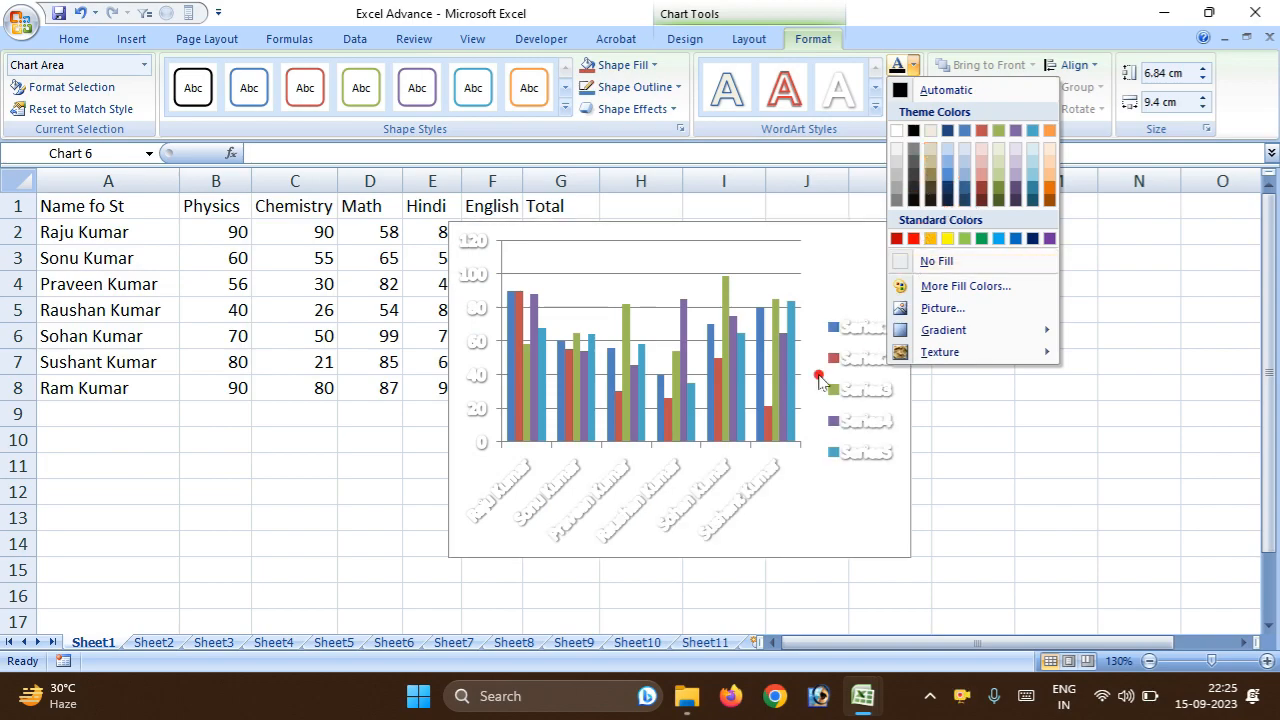
click(632, 300)
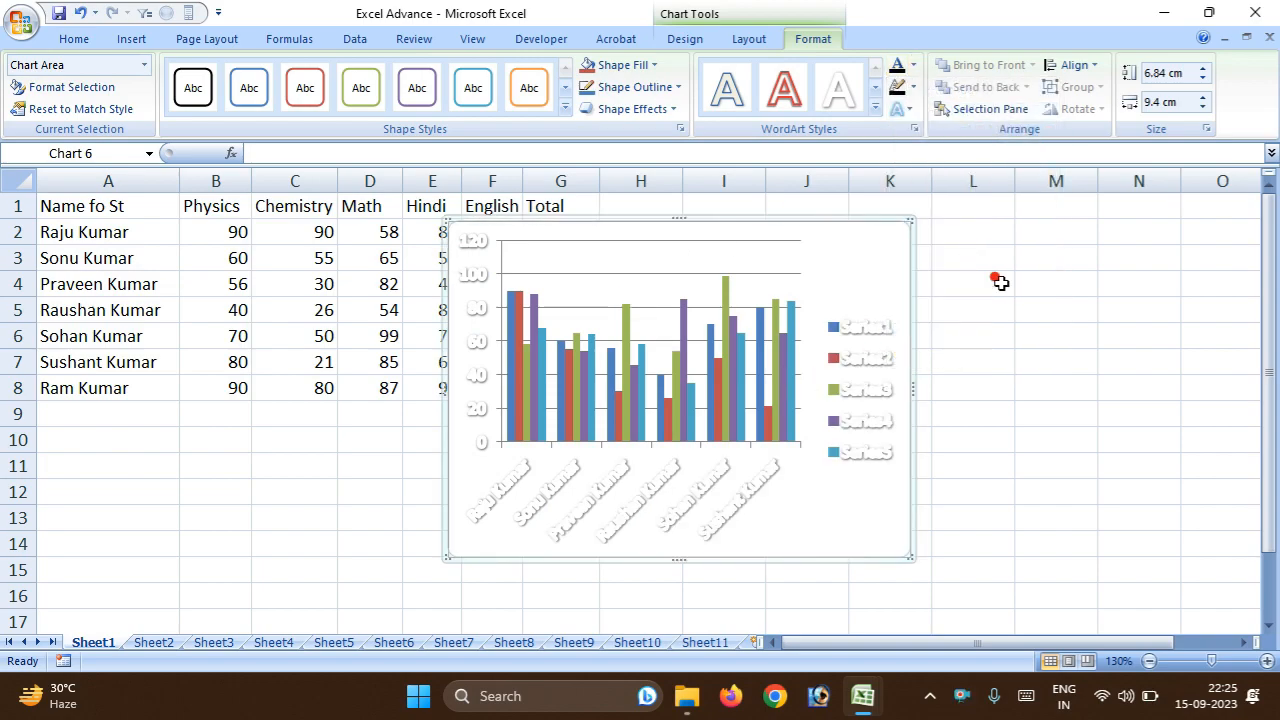
key(ctrl+z)
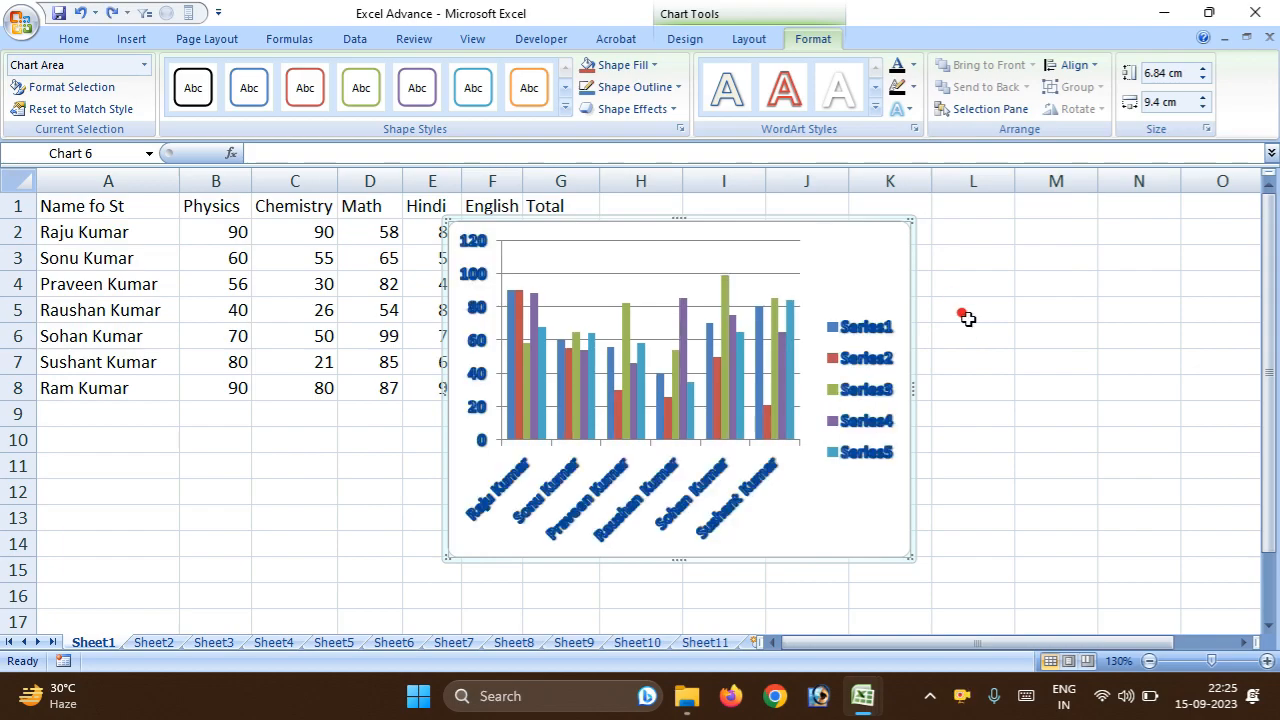
Preview text outline colours on the chart's labels without applying one.
click(914, 88)
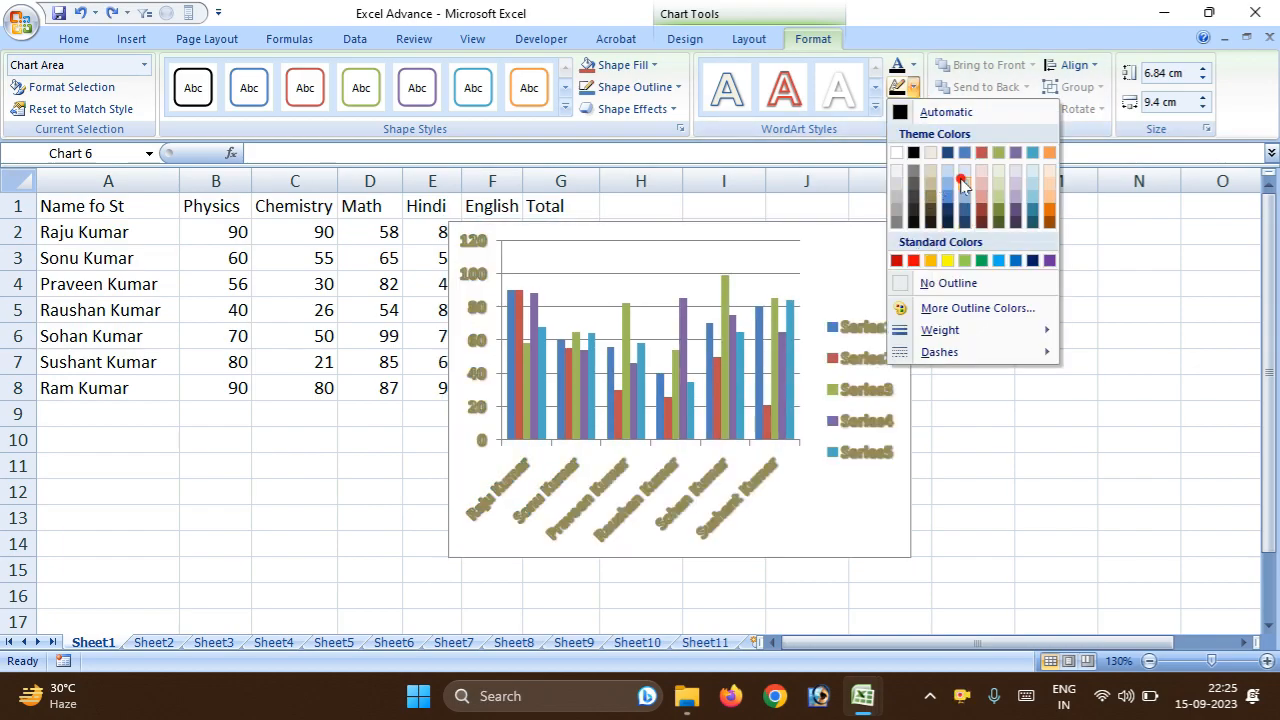
click(1103, 465)
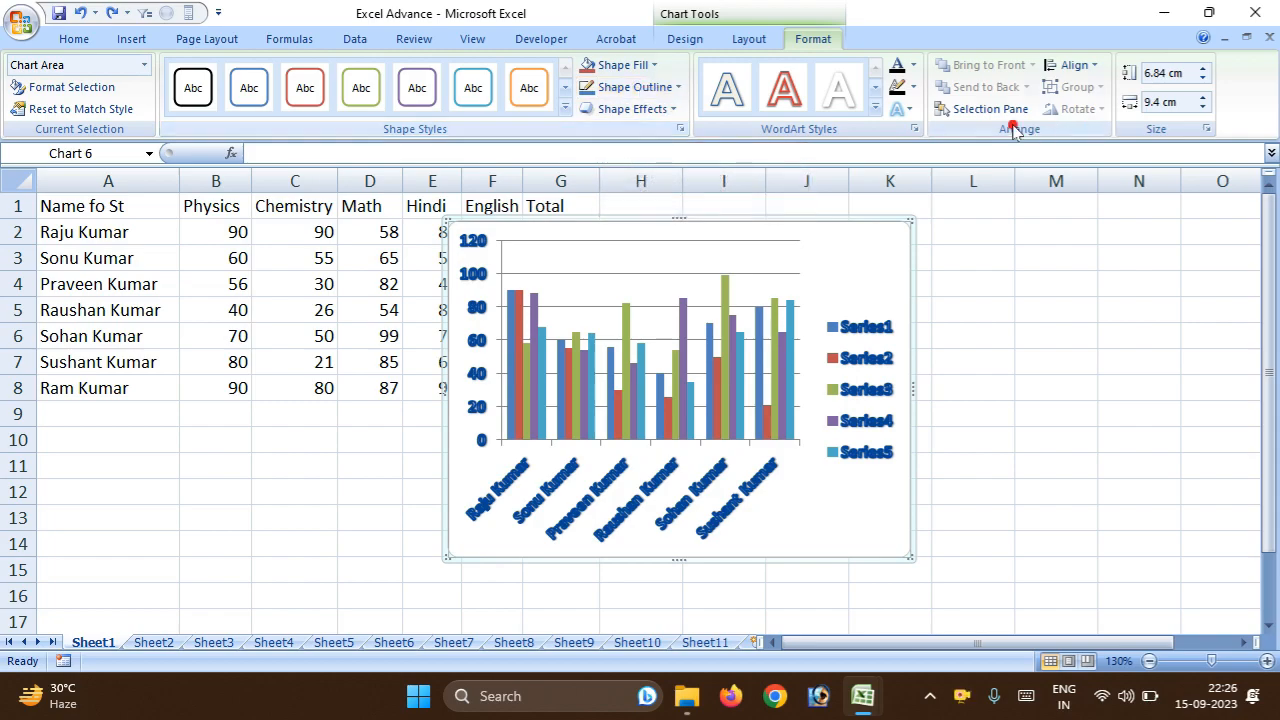
Apply the teal outlined shape style to the chart area, and preview the filled shape styles without choosing one.
click(626, 308)
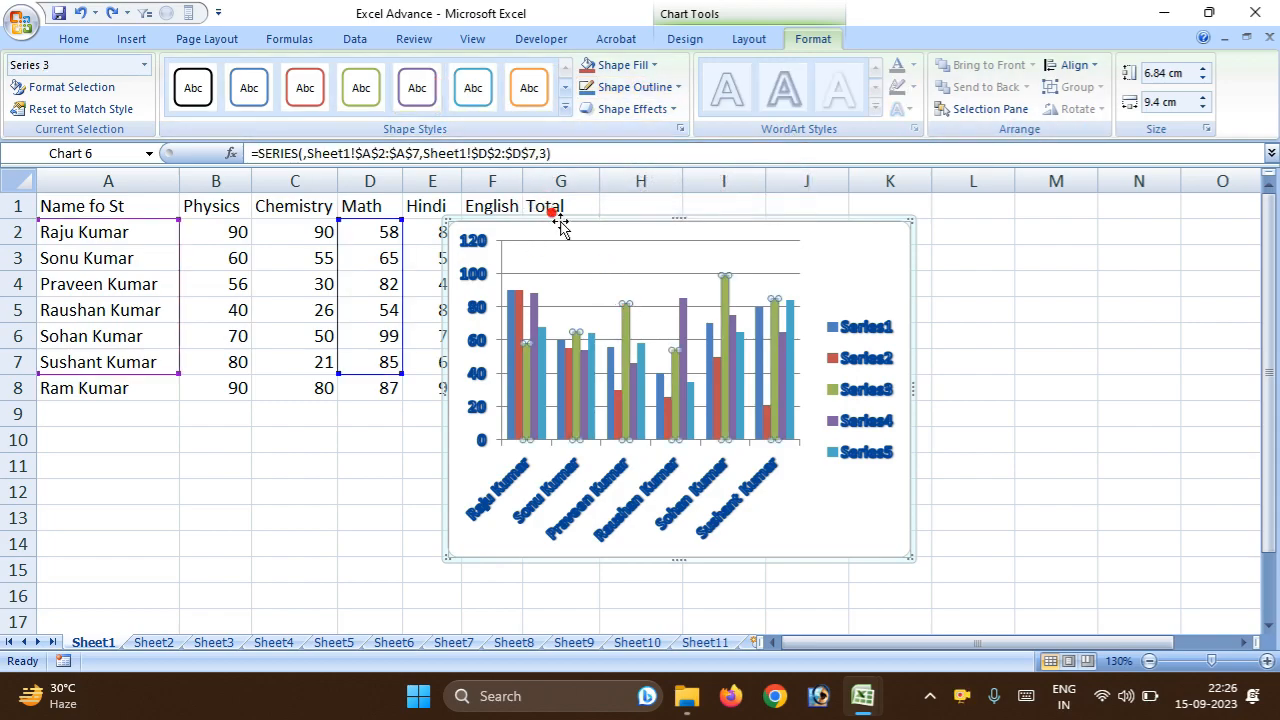
click(560, 228)
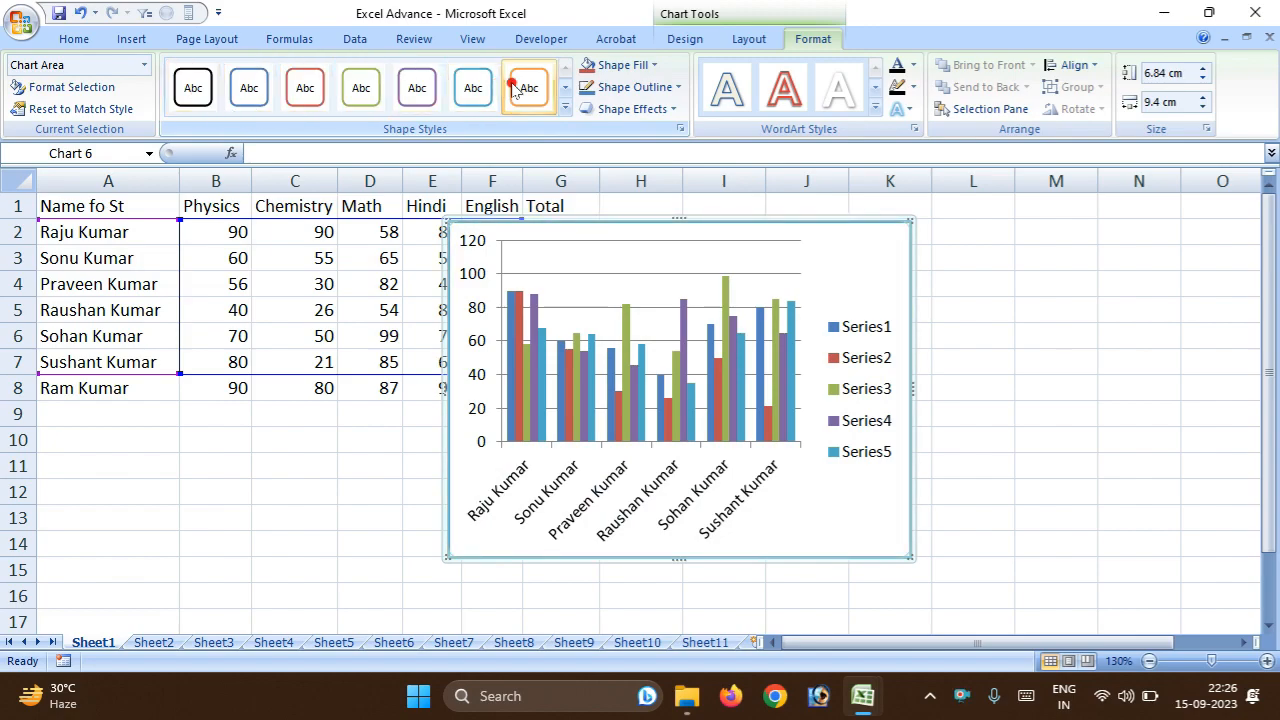
click(565, 108)
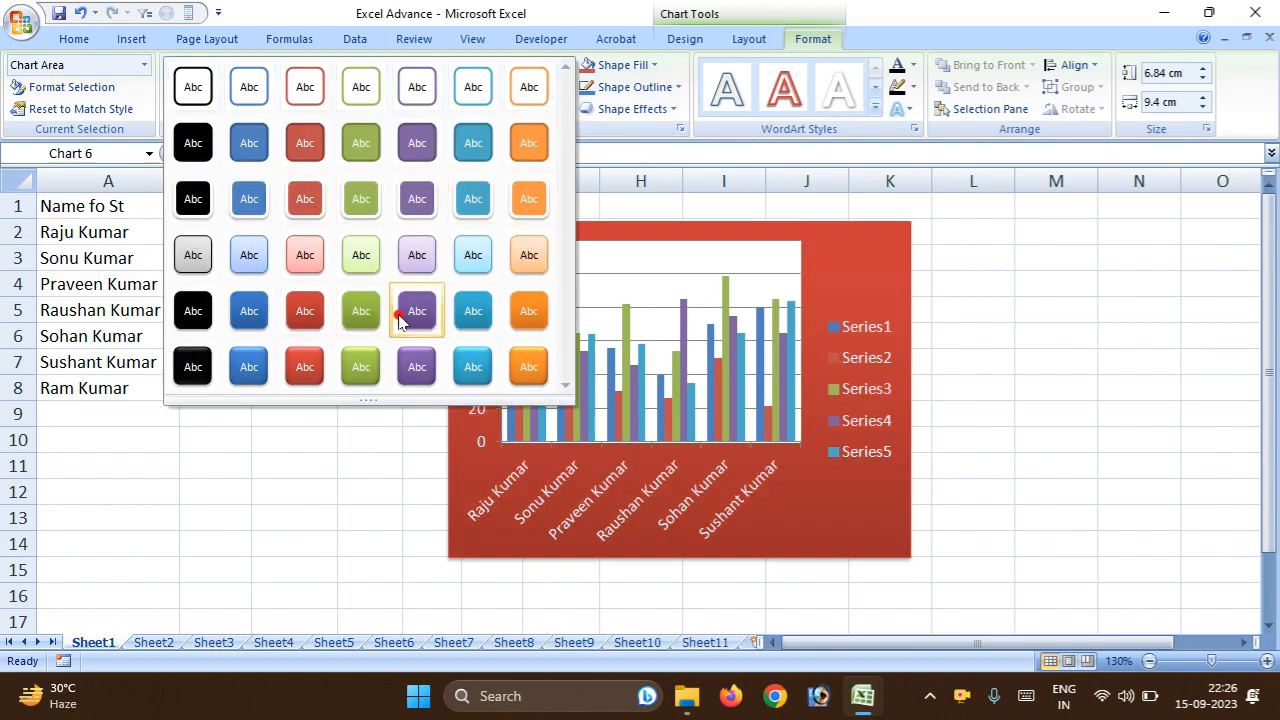
click(1060, 267)
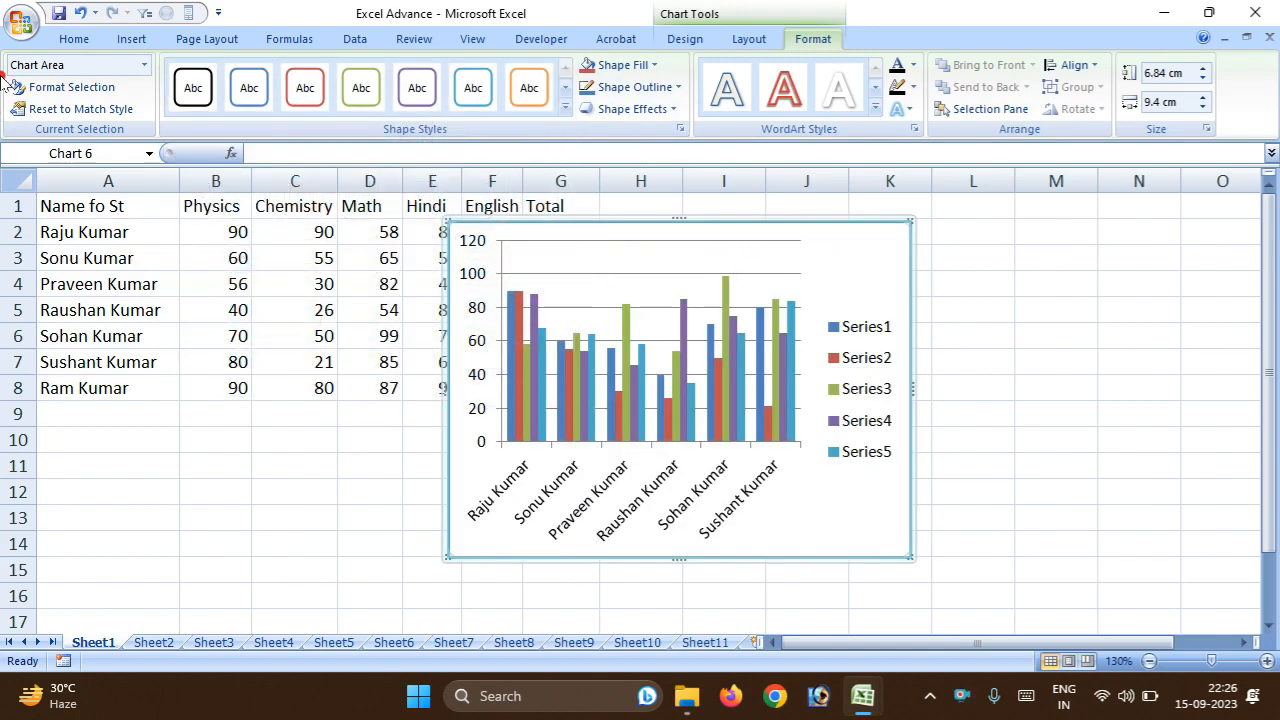
Open the Format Chart Area settings, place them clear of the chart, and set the border colour to Gradient line.
click(100, 92)
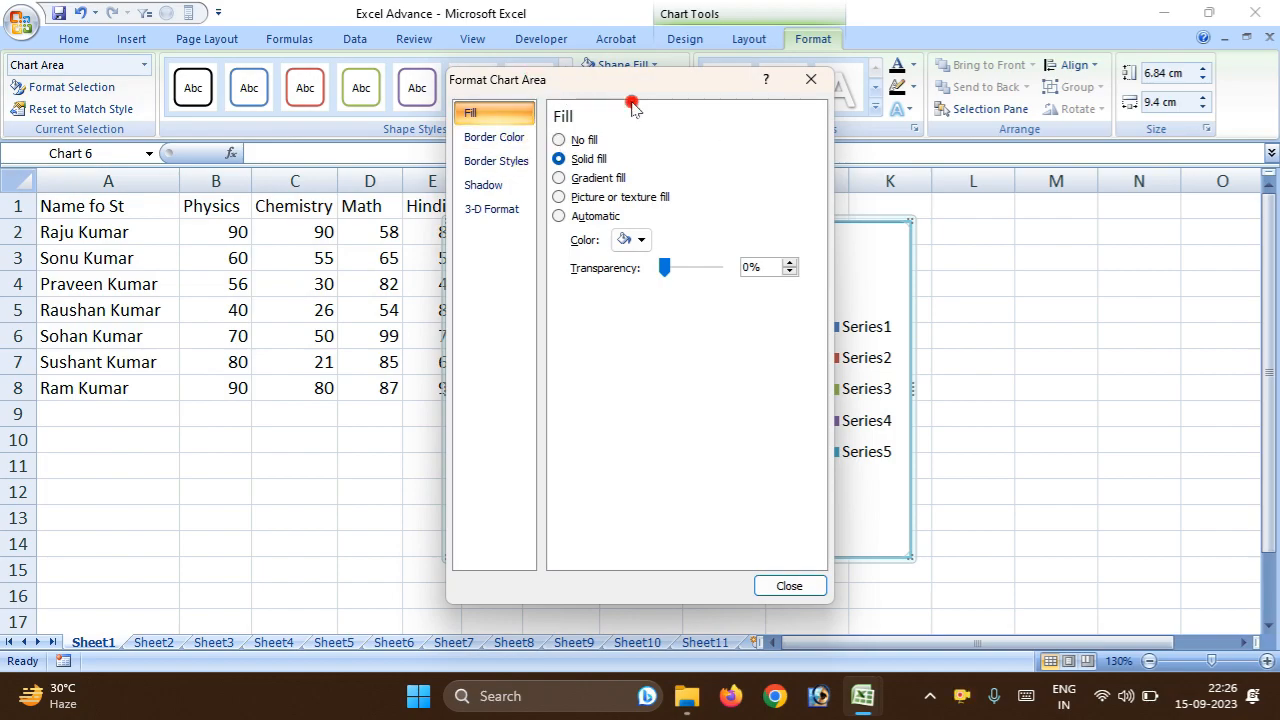
drag(542, 88, 226, 64)
click(133, 115)
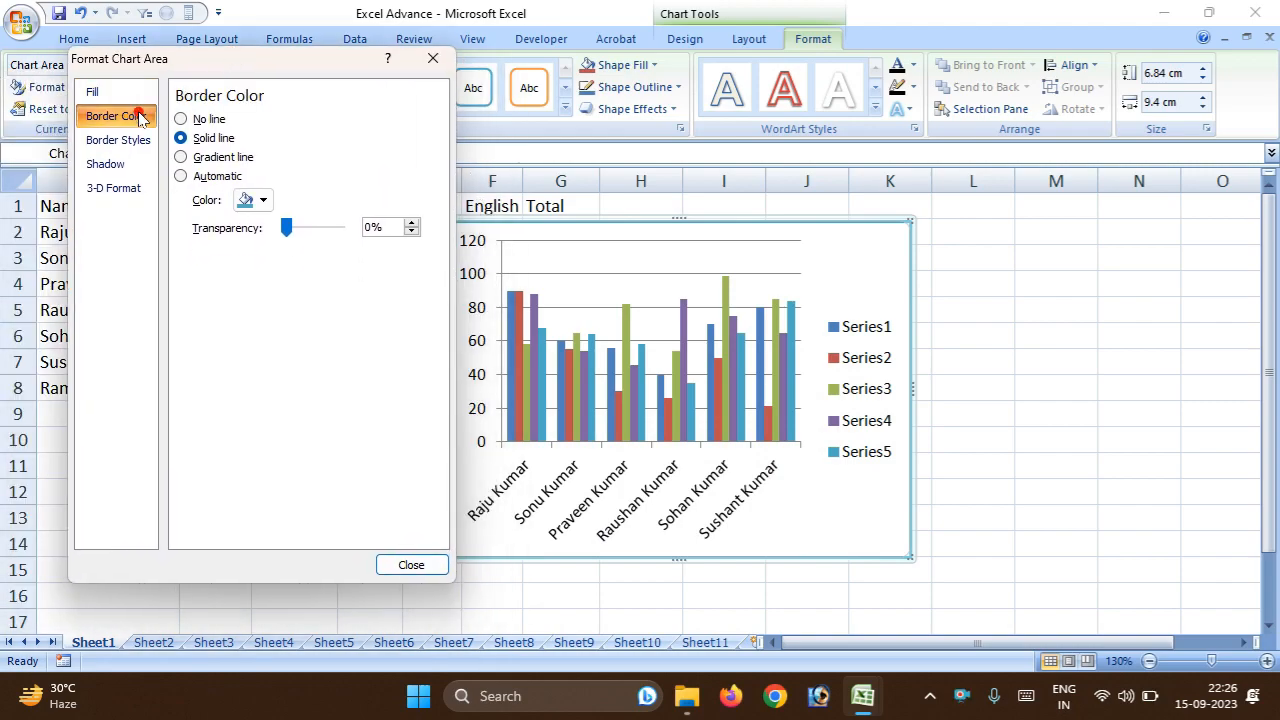
click(182, 157)
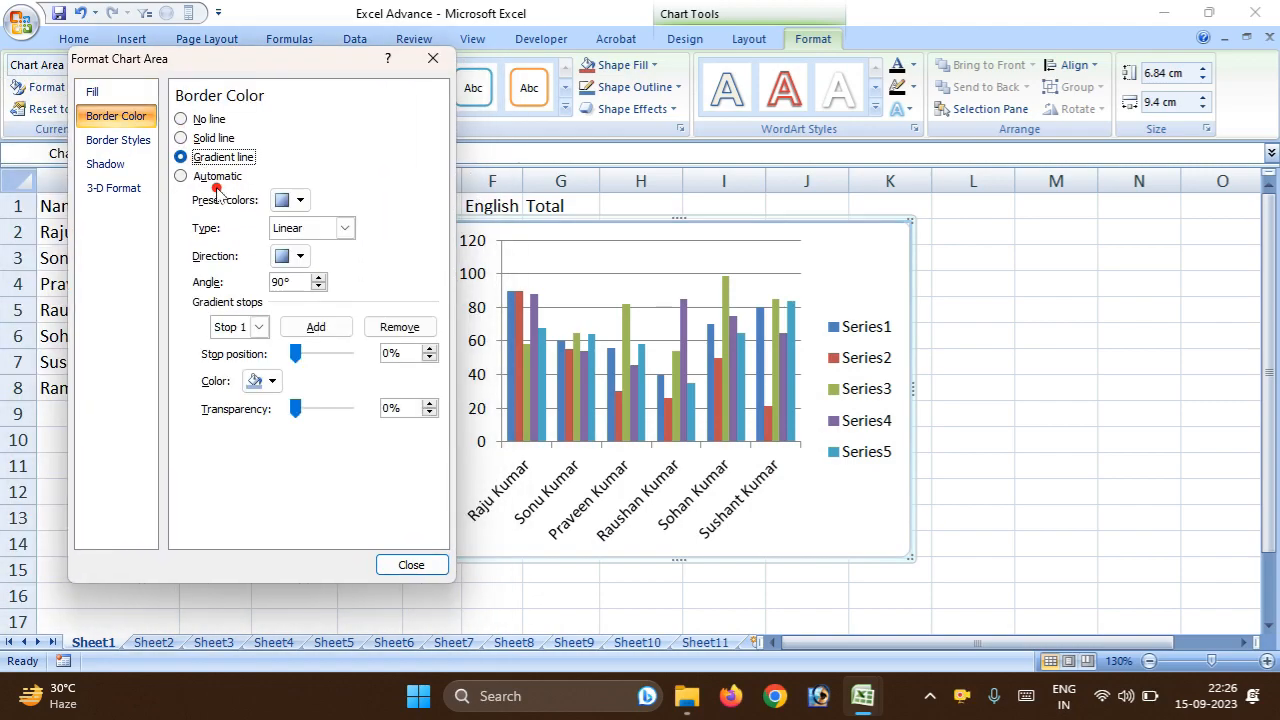
Try another direction for the border gradient and the Radial gradient type.
click(290, 256)
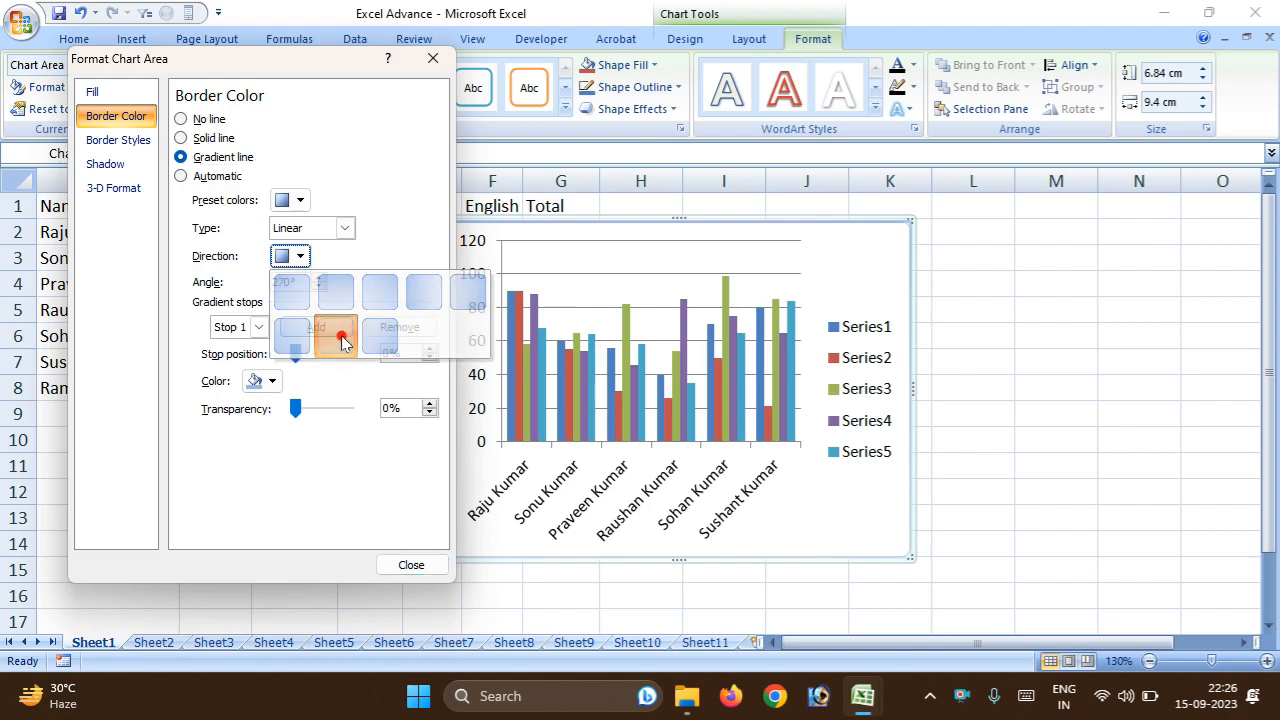
click(340, 334)
click(340, 230)
click(327, 271)
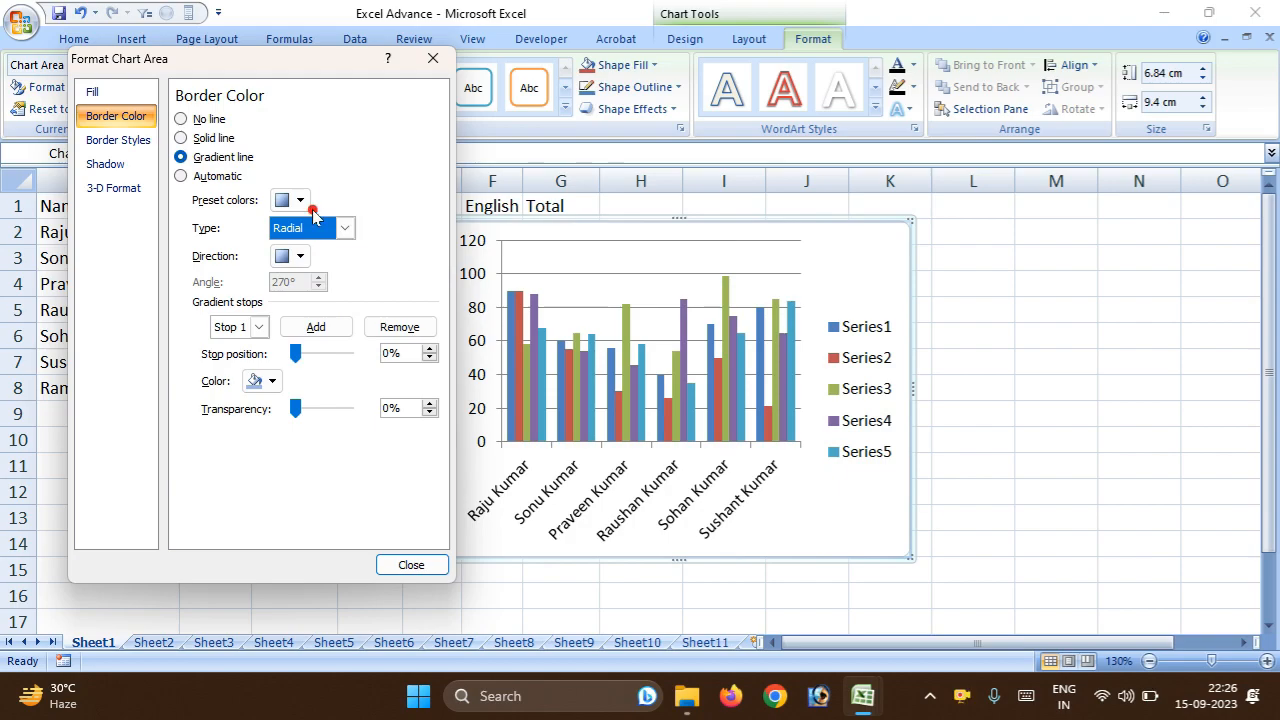
Give the border gradient a preset running from black to orange, with a diagonal direction adjusted to an 80° angle.
click(302, 201)
click(337, 235)
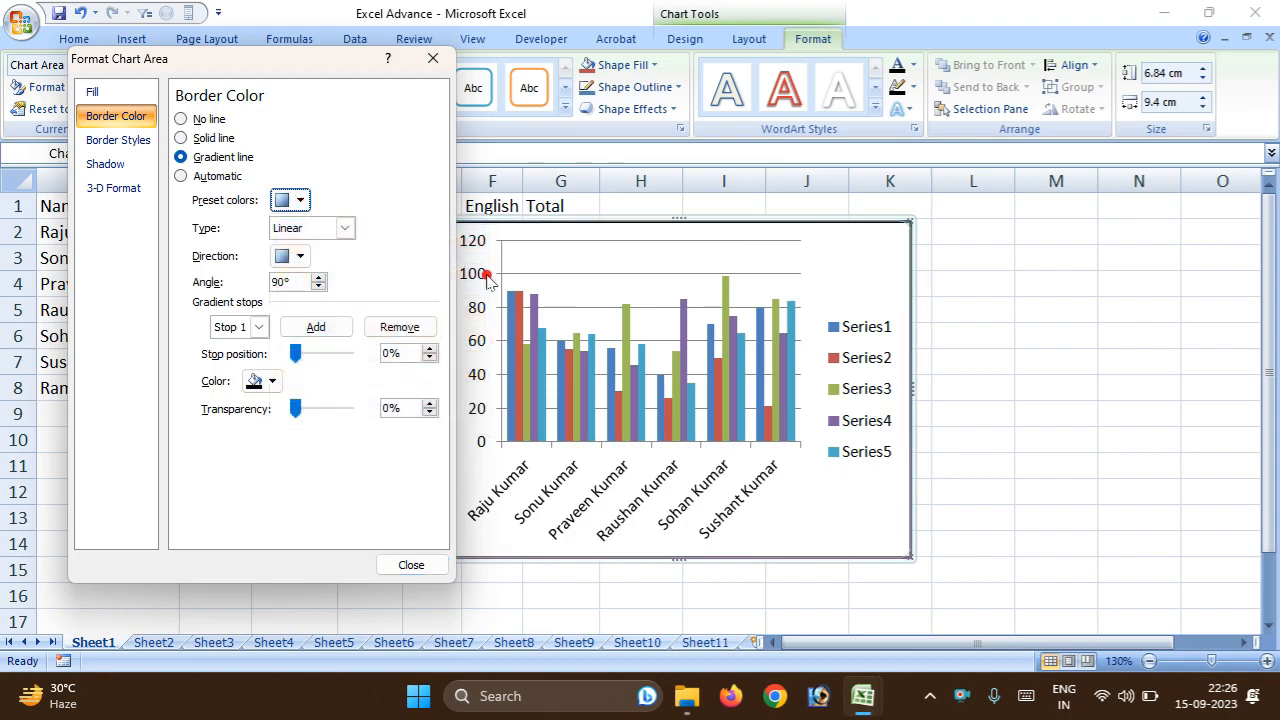
click(301, 256)
click(283, 298)
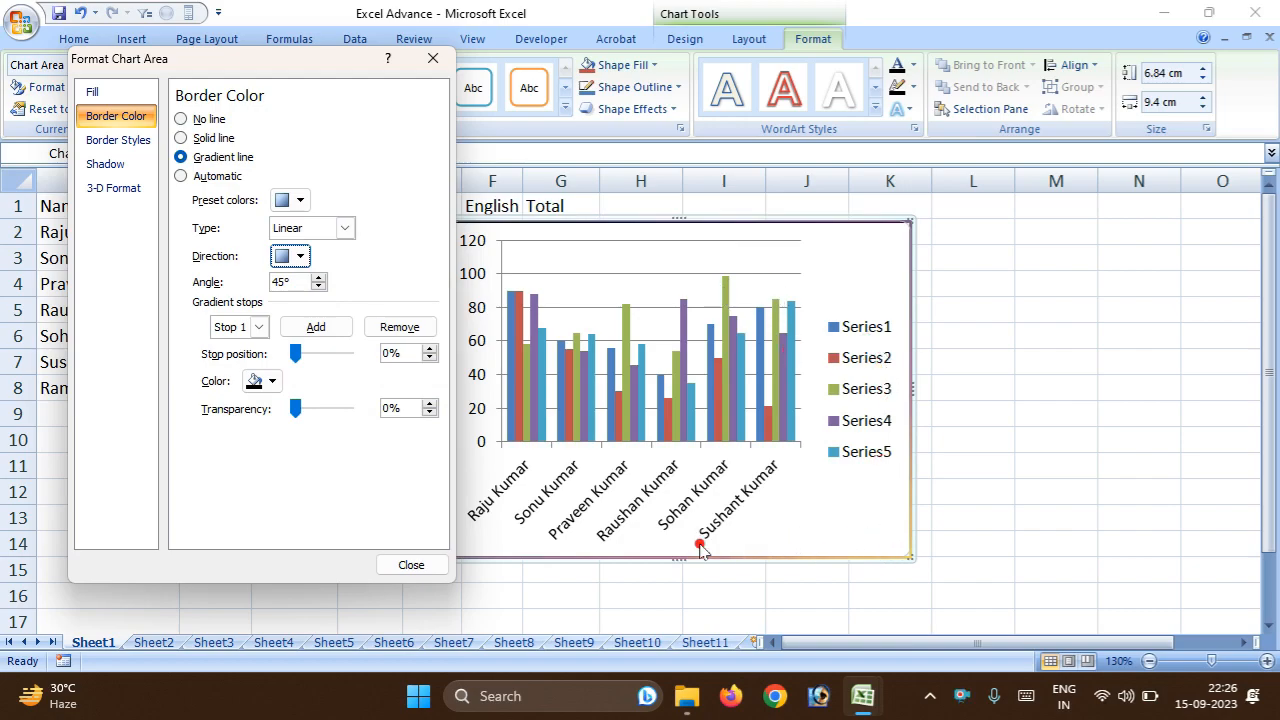
click(317, 279)
Add a gradient stop to the border at position 90% with 100% transparency.
click(324, 327)
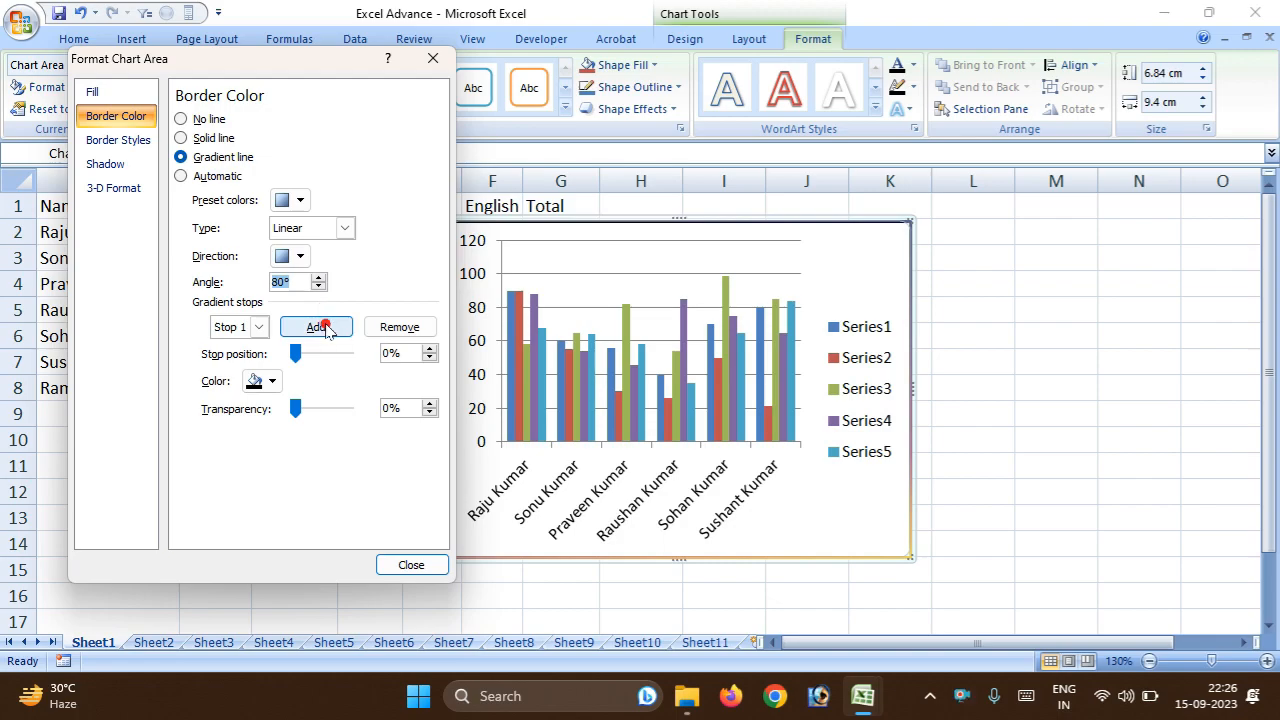
drag(300, 356, 350, 361)
drag(287, 412, 366, 408)
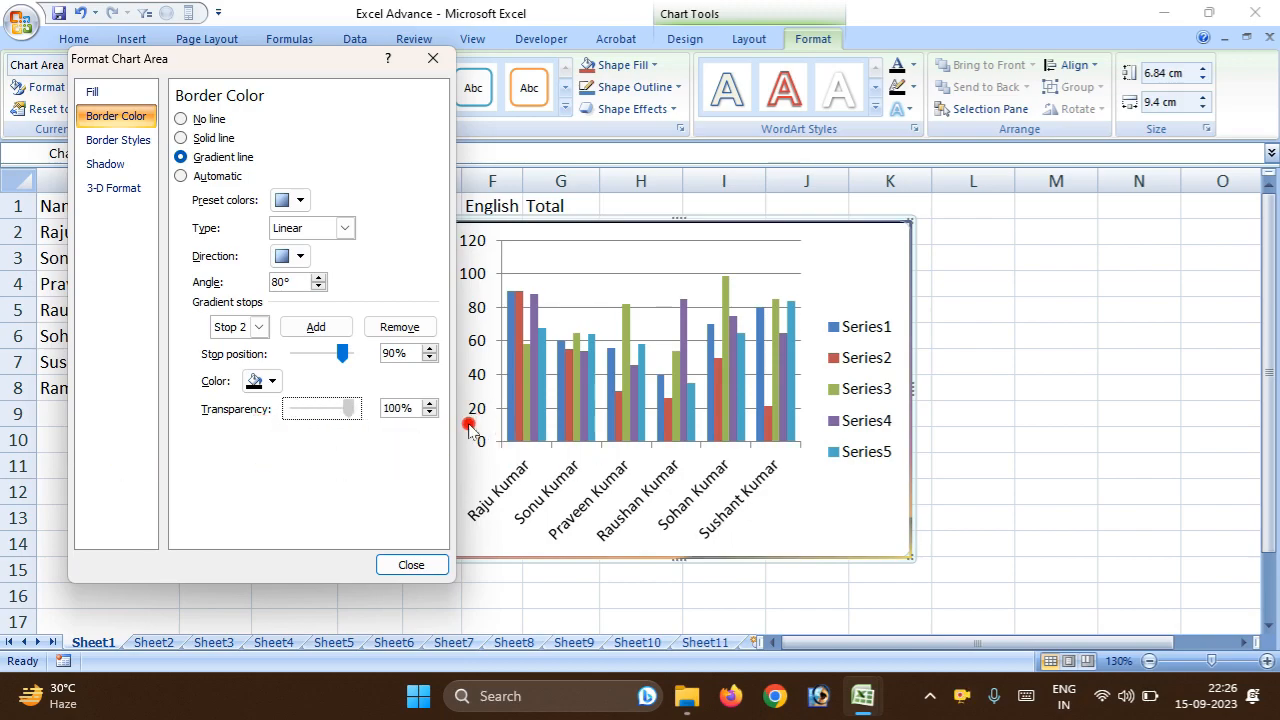
Set the compound type of the chart area's border to the triple line.
click(119, 146)
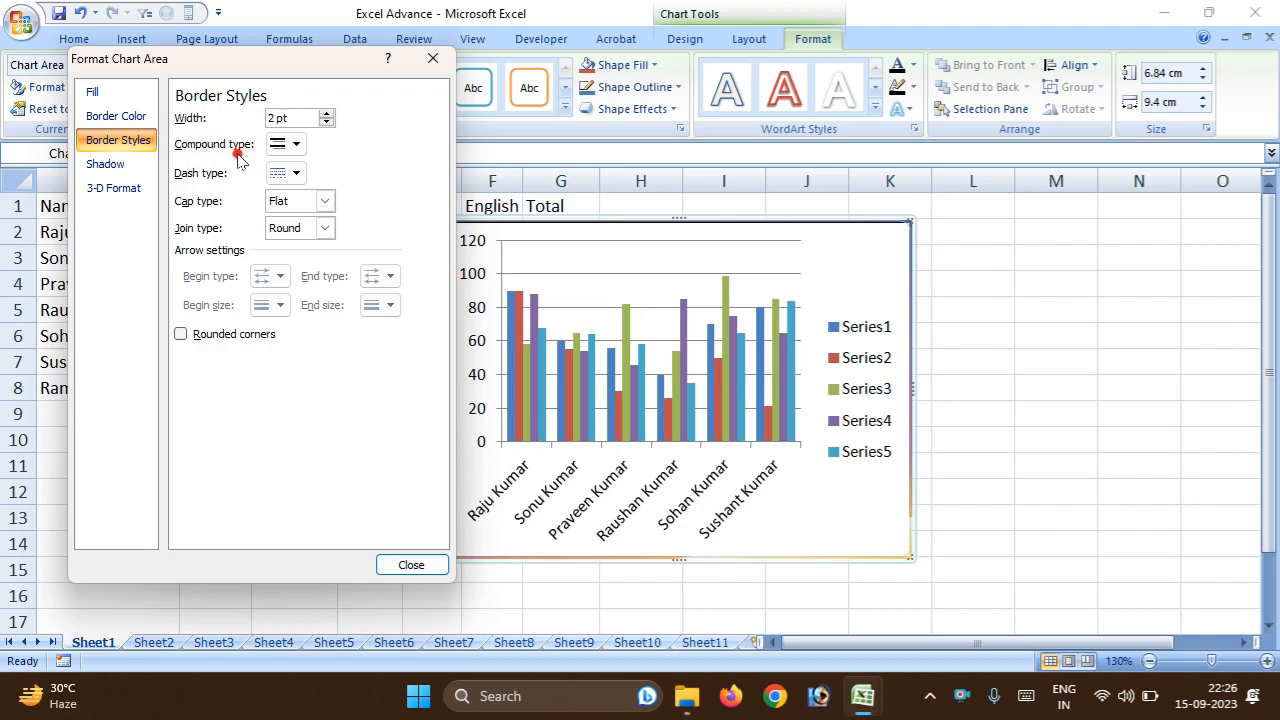
click(295, 146)
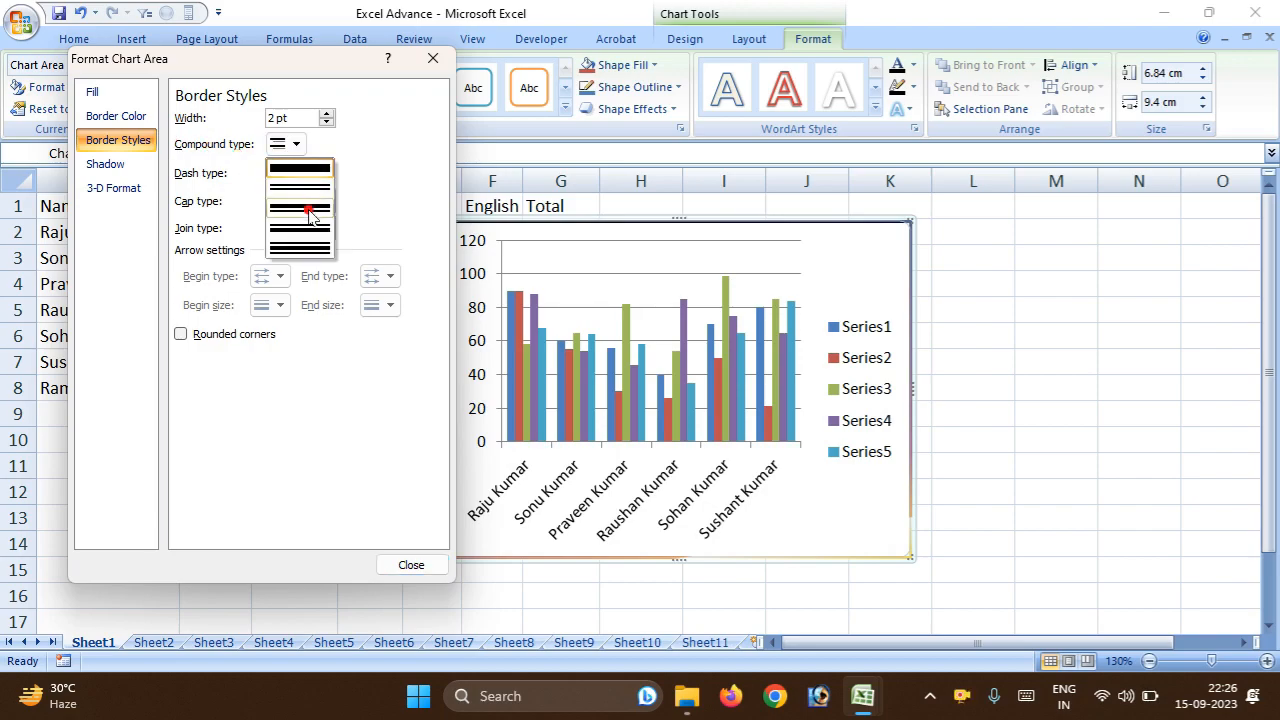
click(318, 247)
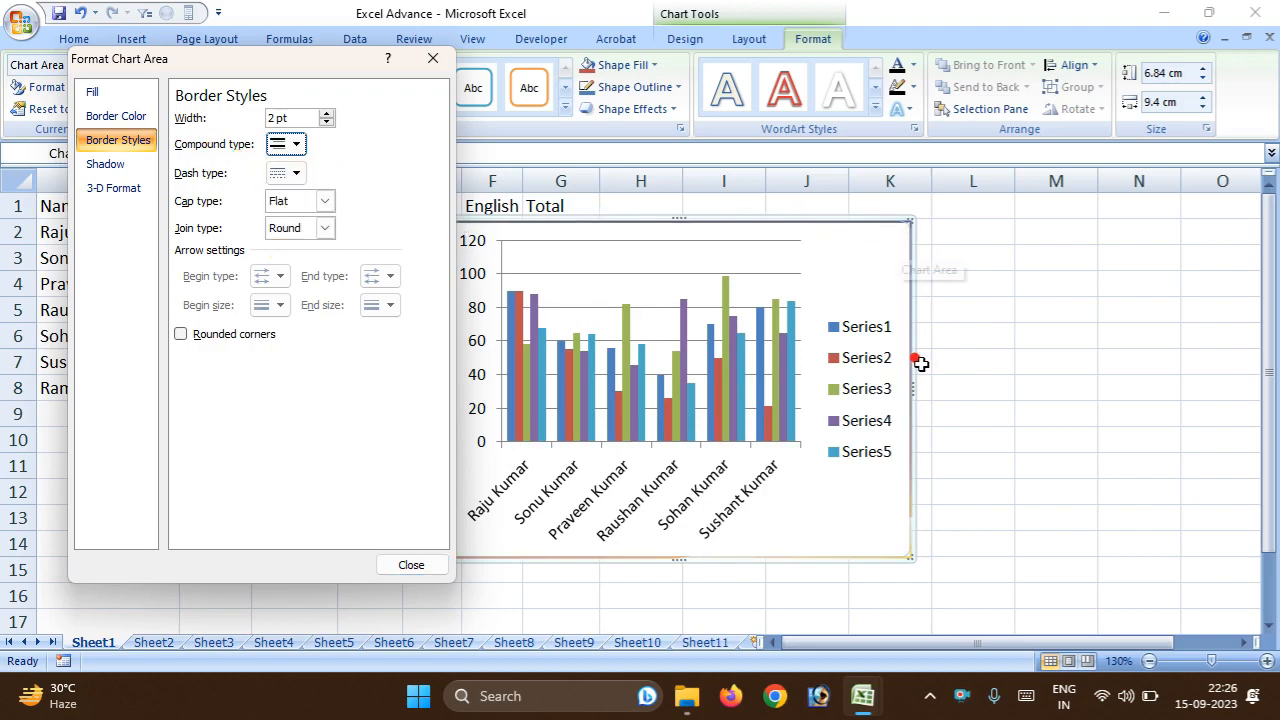
click(1029, 334)
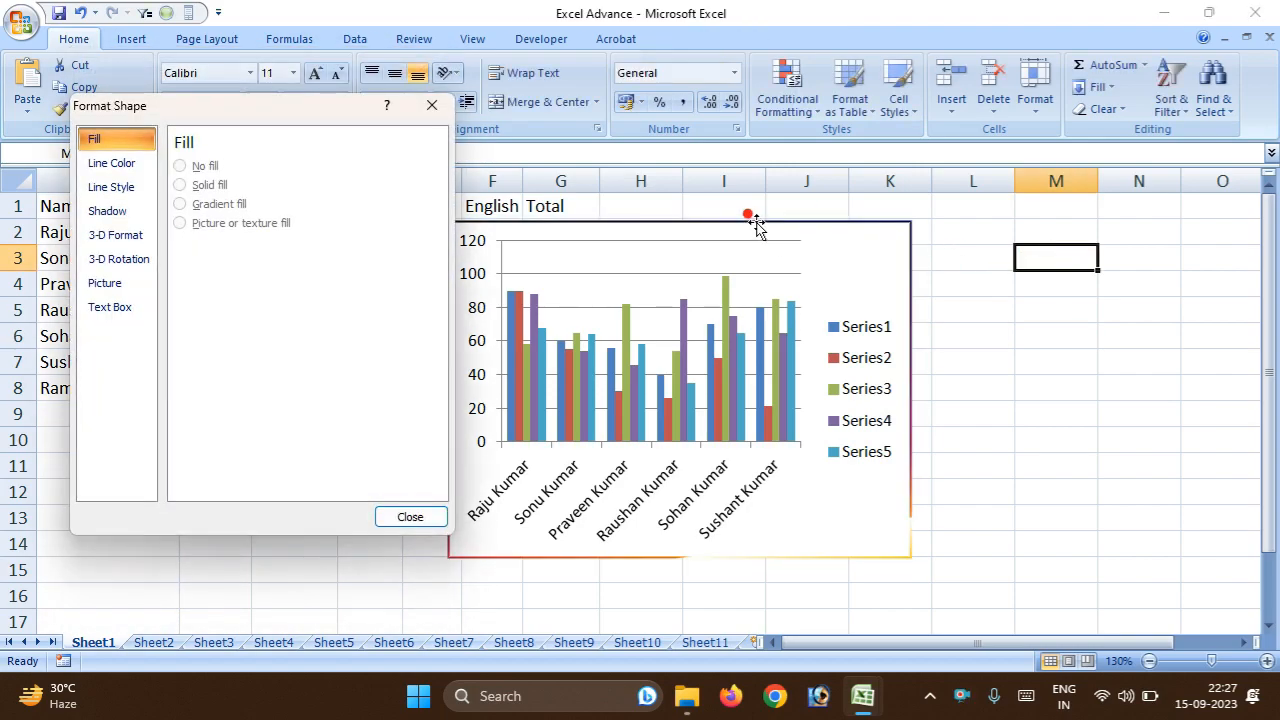
Apply the second bevel preset of the first row to the bottom of the chart area and close the format settings.
click(757, 228)
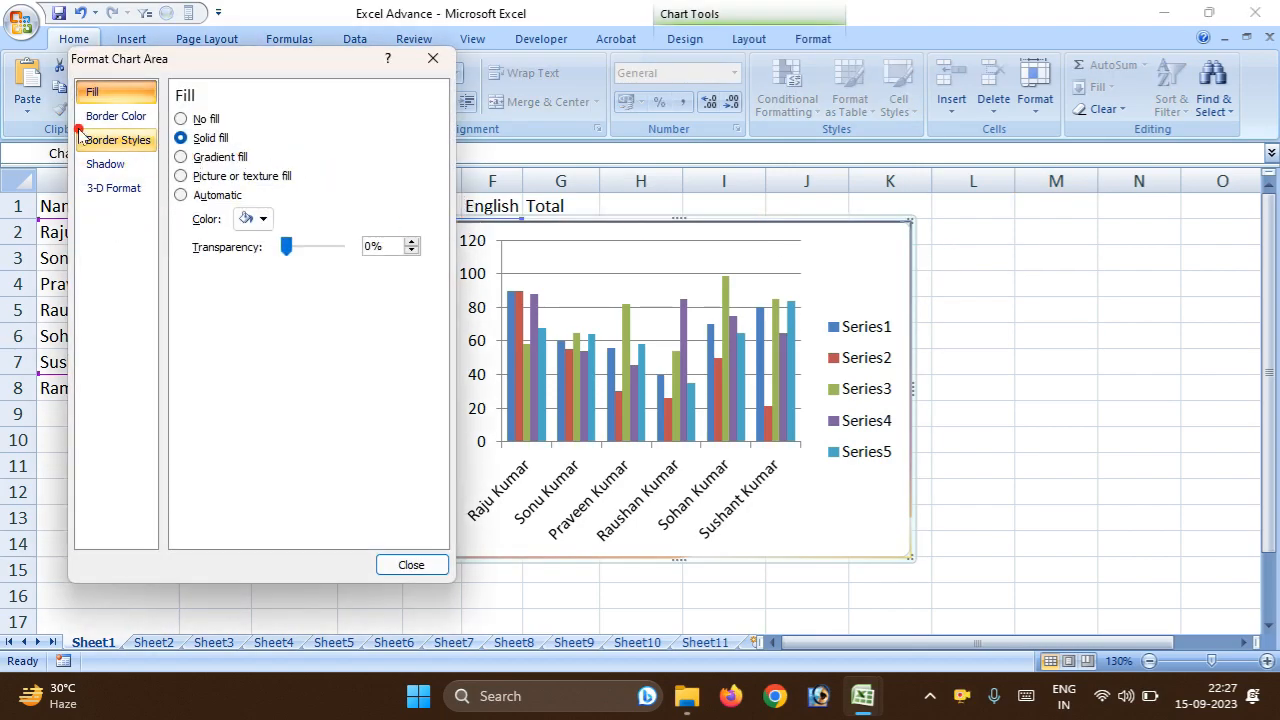
click(115, 116)
click(125, 141)
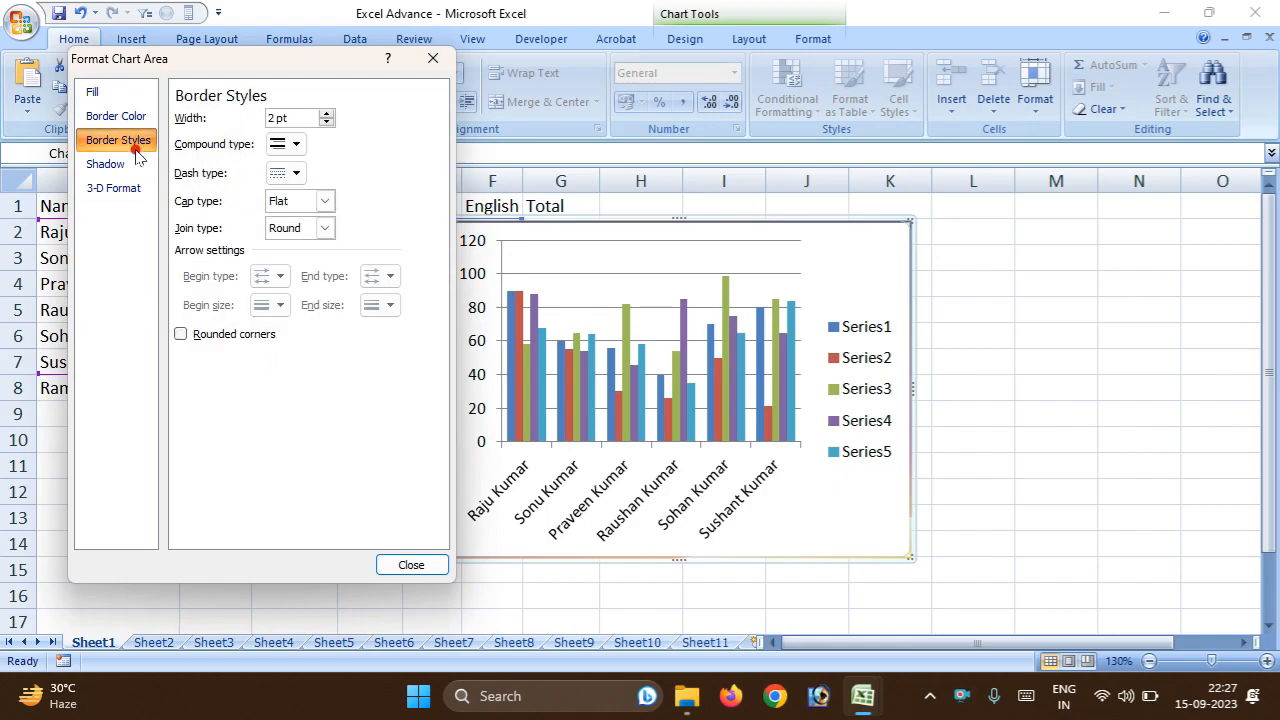
click(110, 164)
click(124, 188)
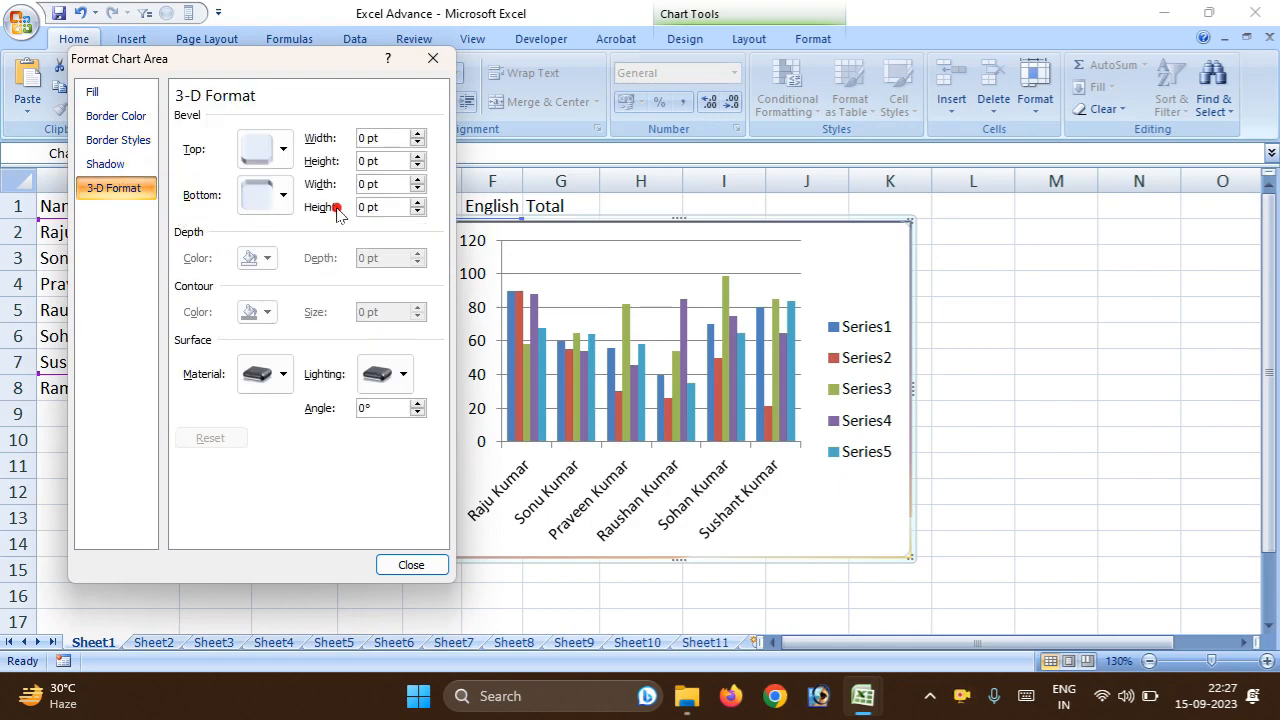
click(283, 195)
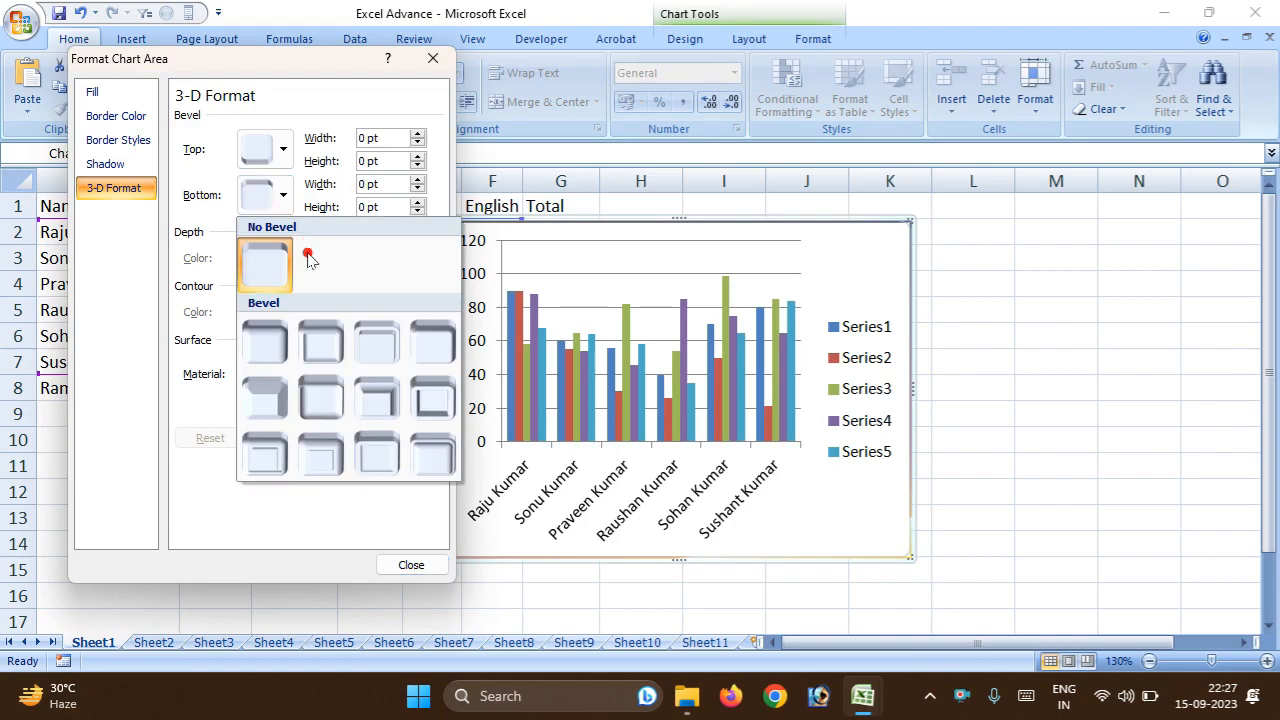
click(324, 340)
click(434, 61)
click(1044, 336)
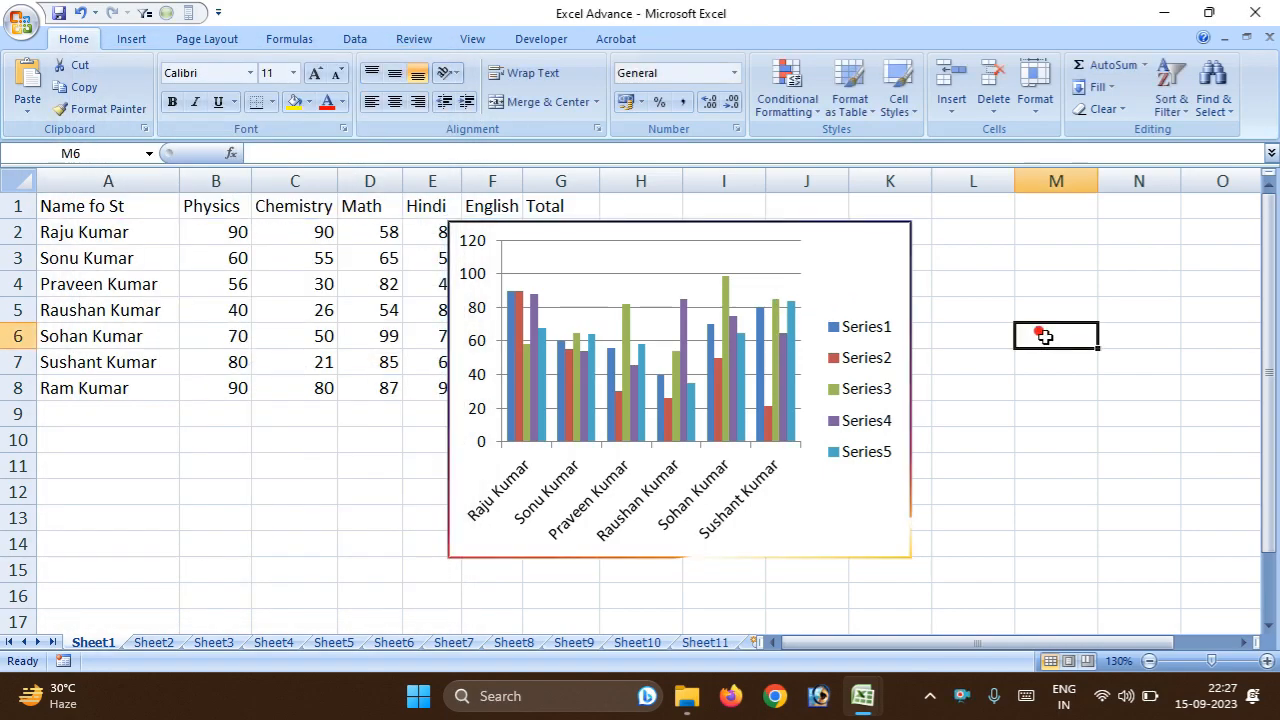
Reset the Series4 column of the fourth student on the chart to match the chart style.
click(681, 370)
click(681, 370)
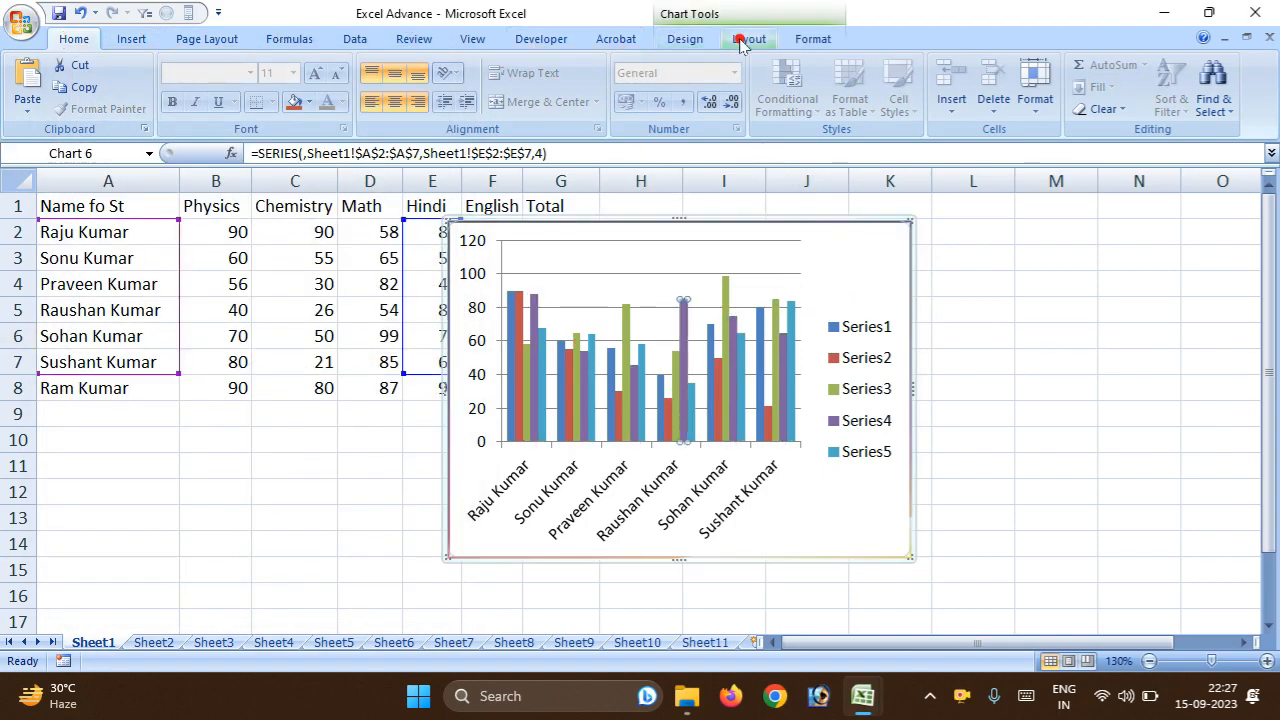
click(812, 38)
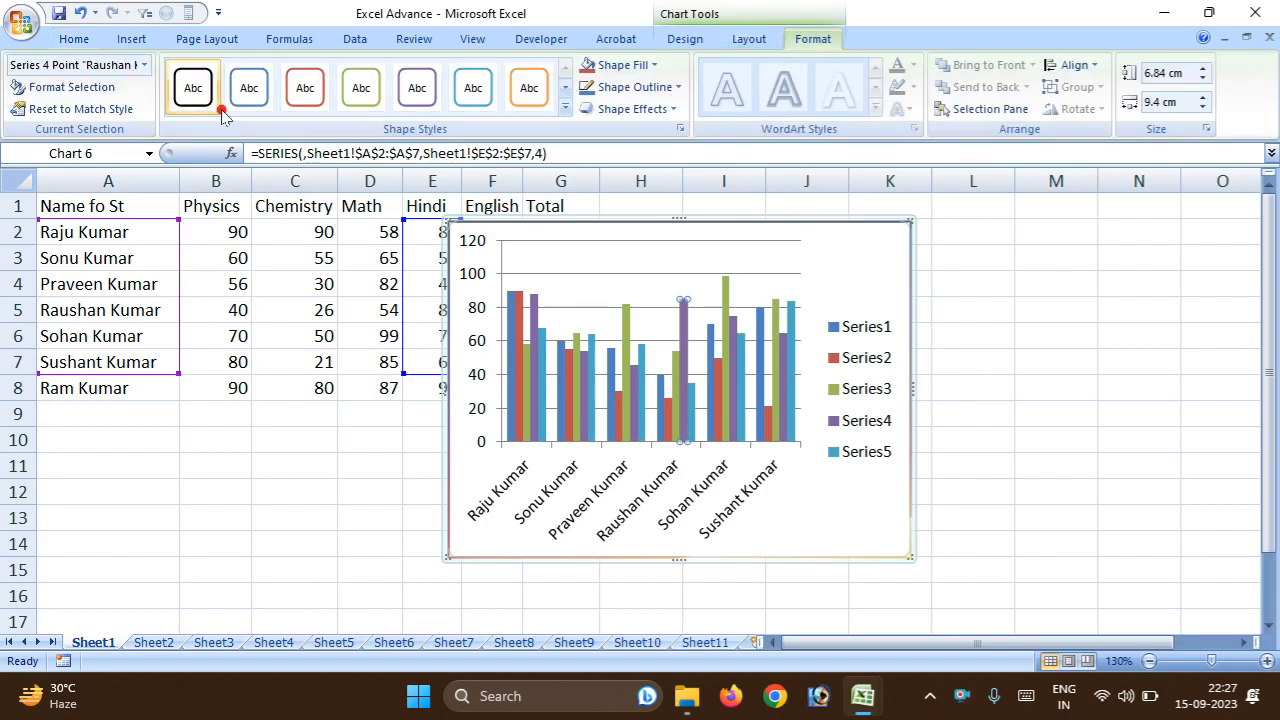
click(47, 110)
click(480, 213)
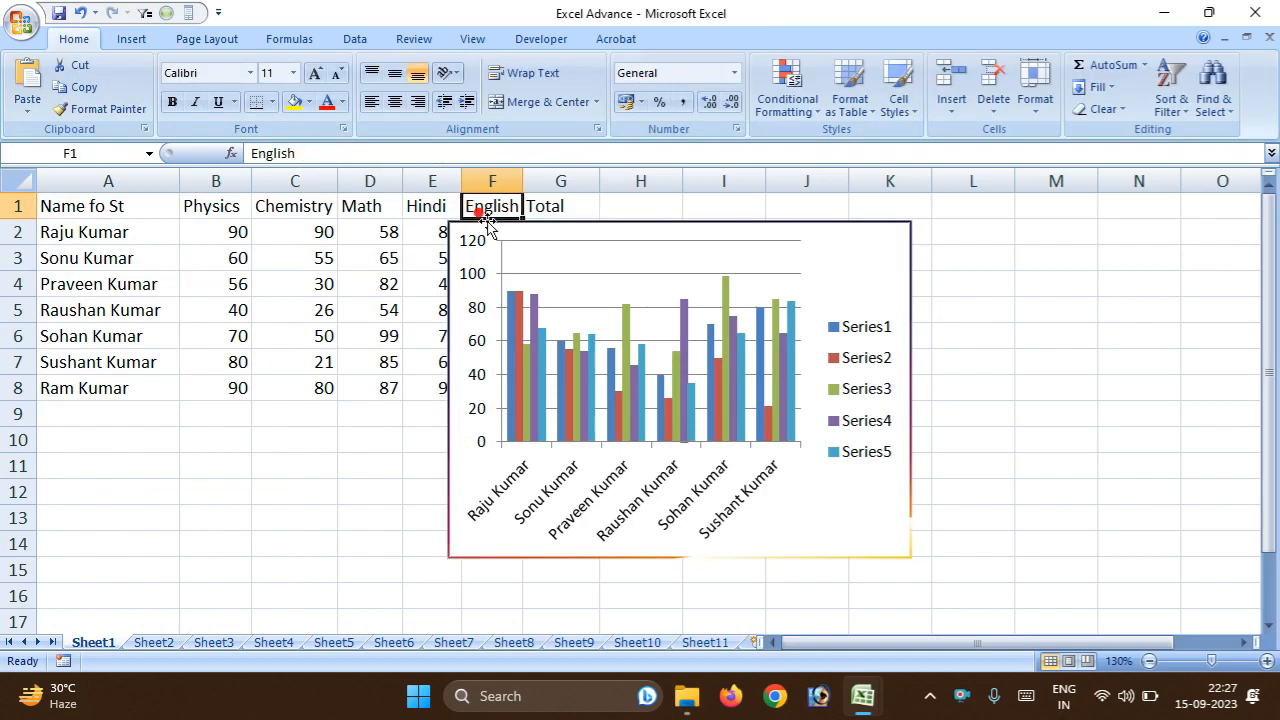
Reset the whole chart area to match the chart style, clearing its custom gradient border.
click(499, 236)
click(90, 110)
click(733, 250)
click(846, 250)
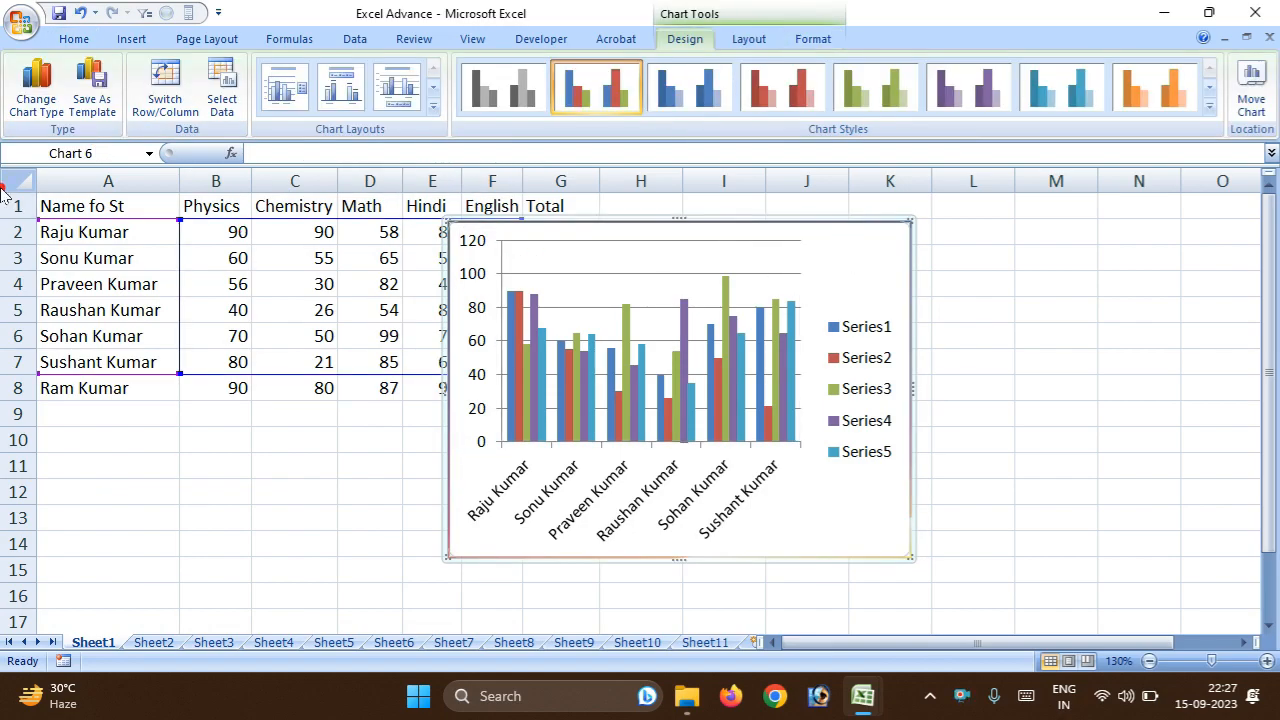
click(813, 38)
click(80, 109)
click(638, 271)
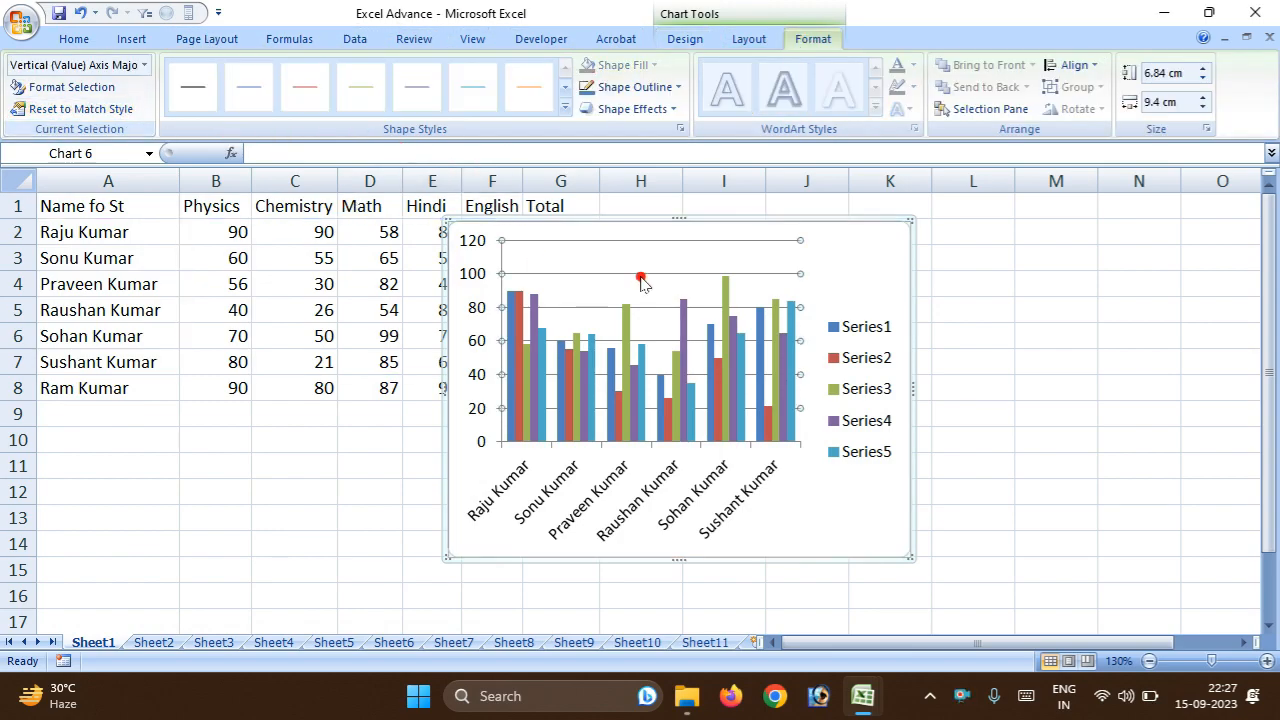
click(873, 243)
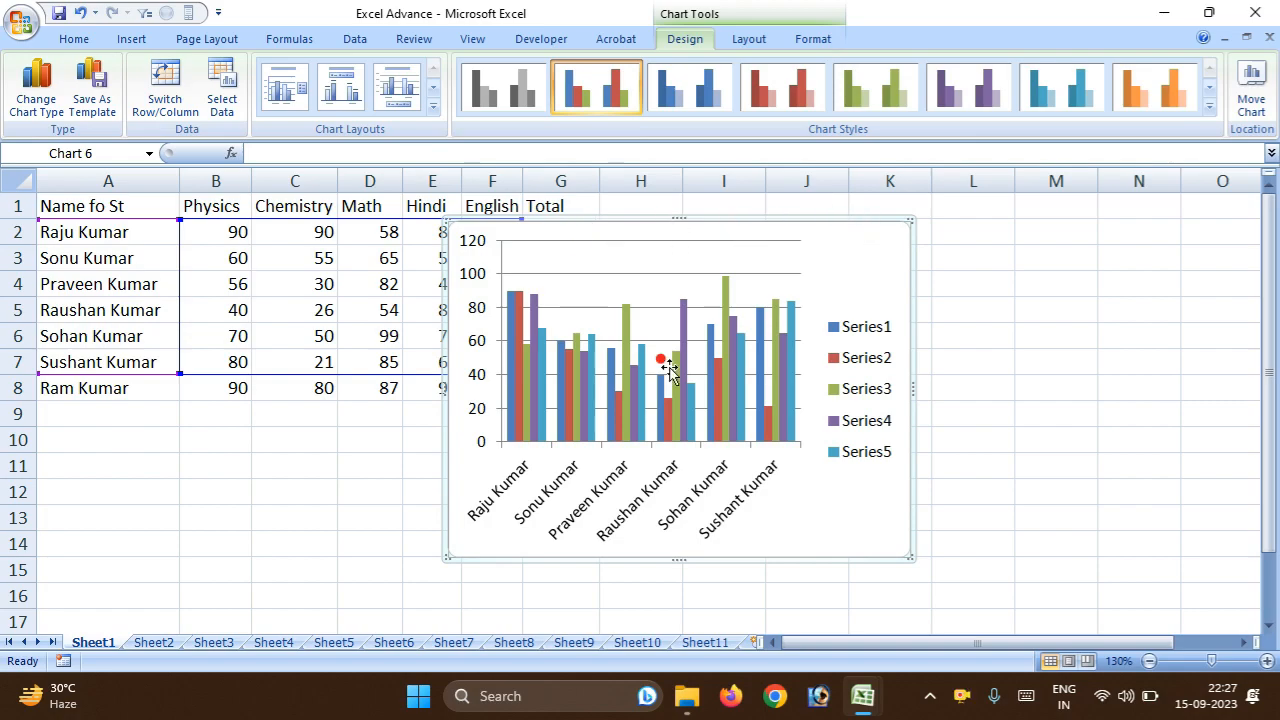
Examine the chart's design, layout and format tools and the commands offered for the chart area and the Series2 columns.
click(750, 40)
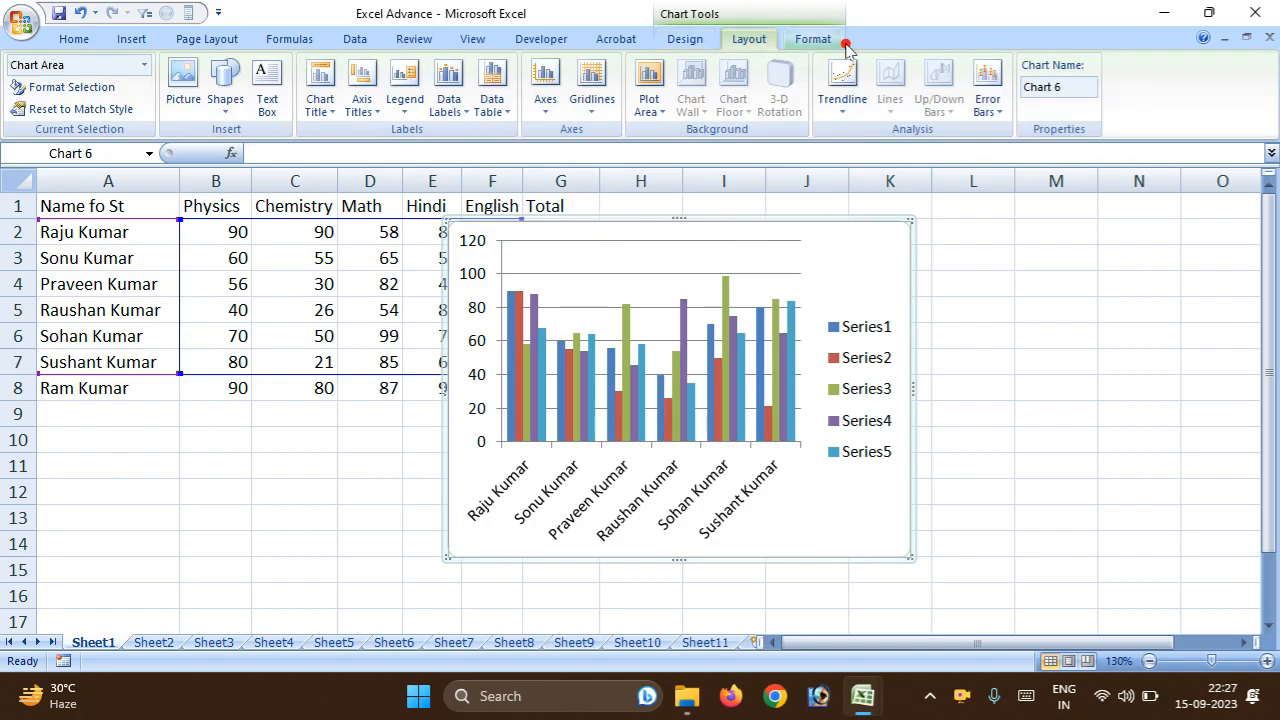
click(813, 38)
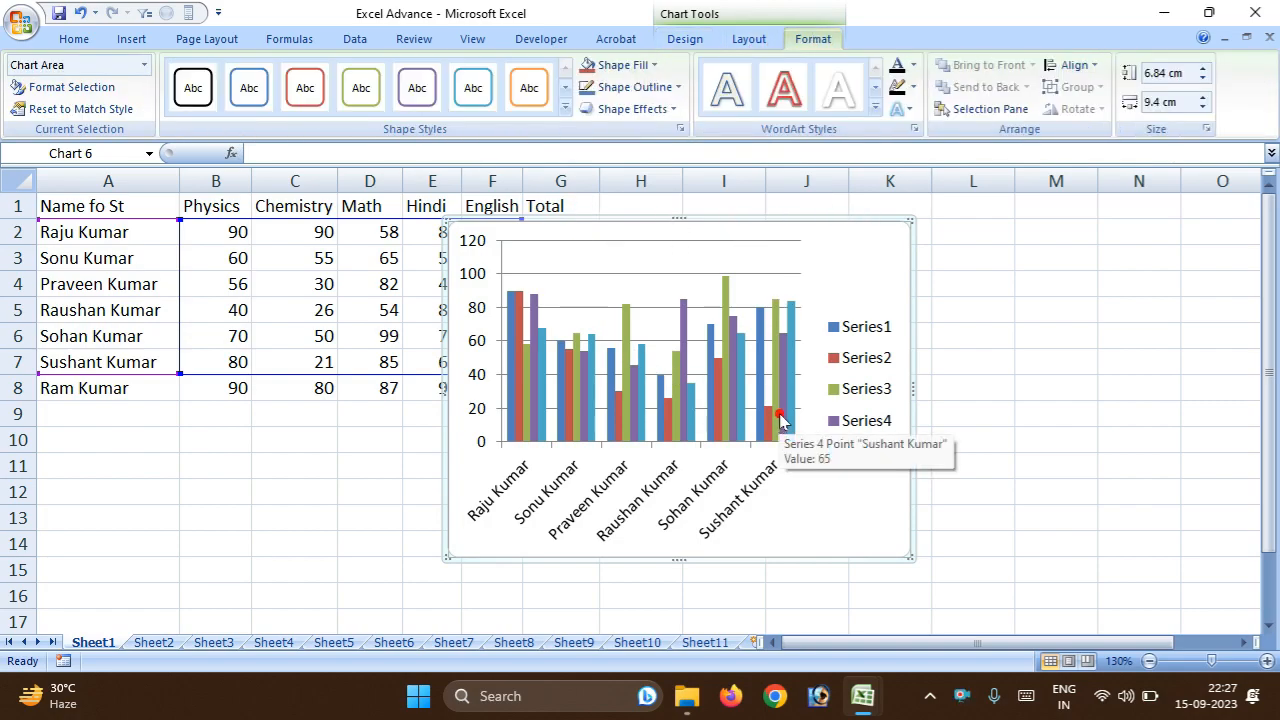
click(685, 38)
click(812, 38)
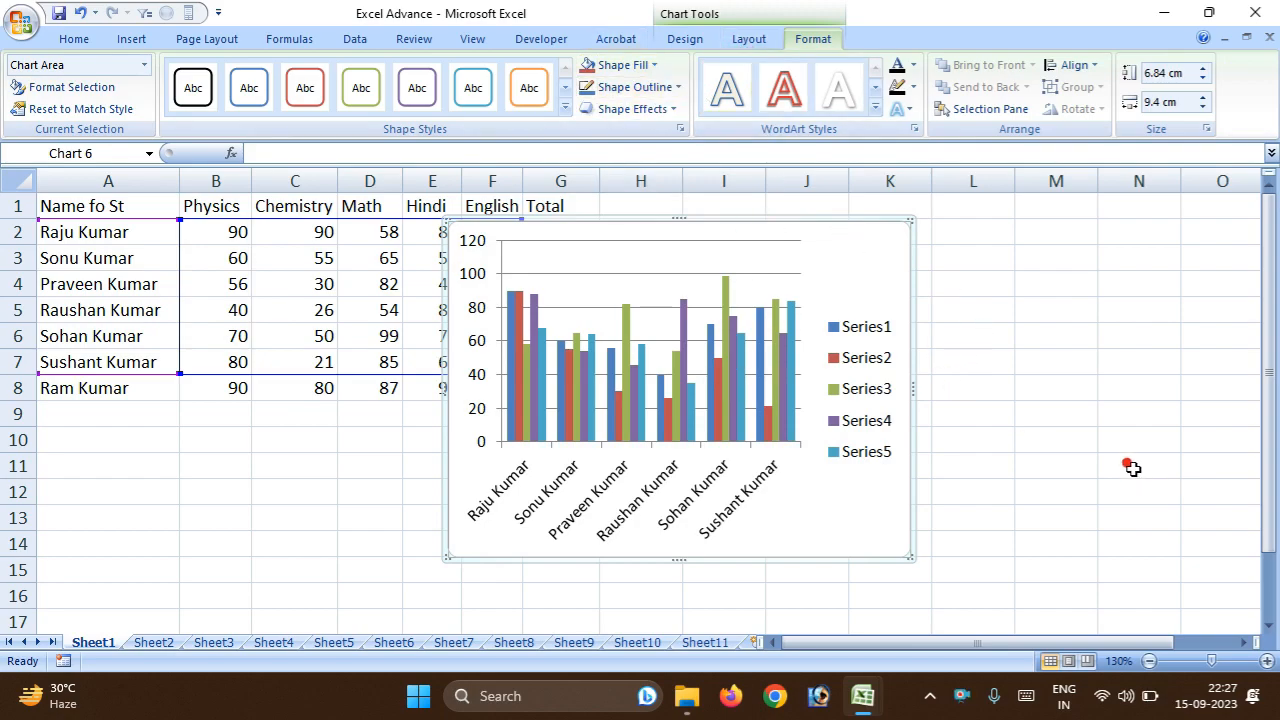
right_click(826, 240)
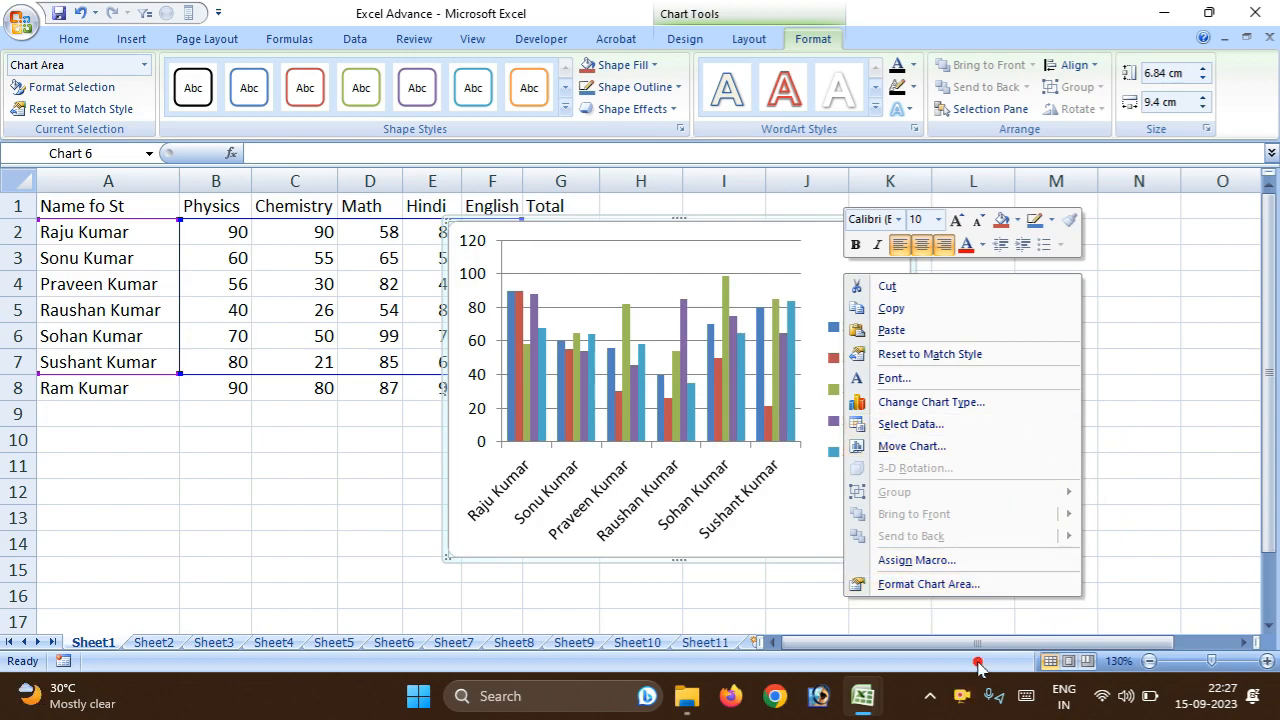
click(679, 493)
right_click(620, 416)
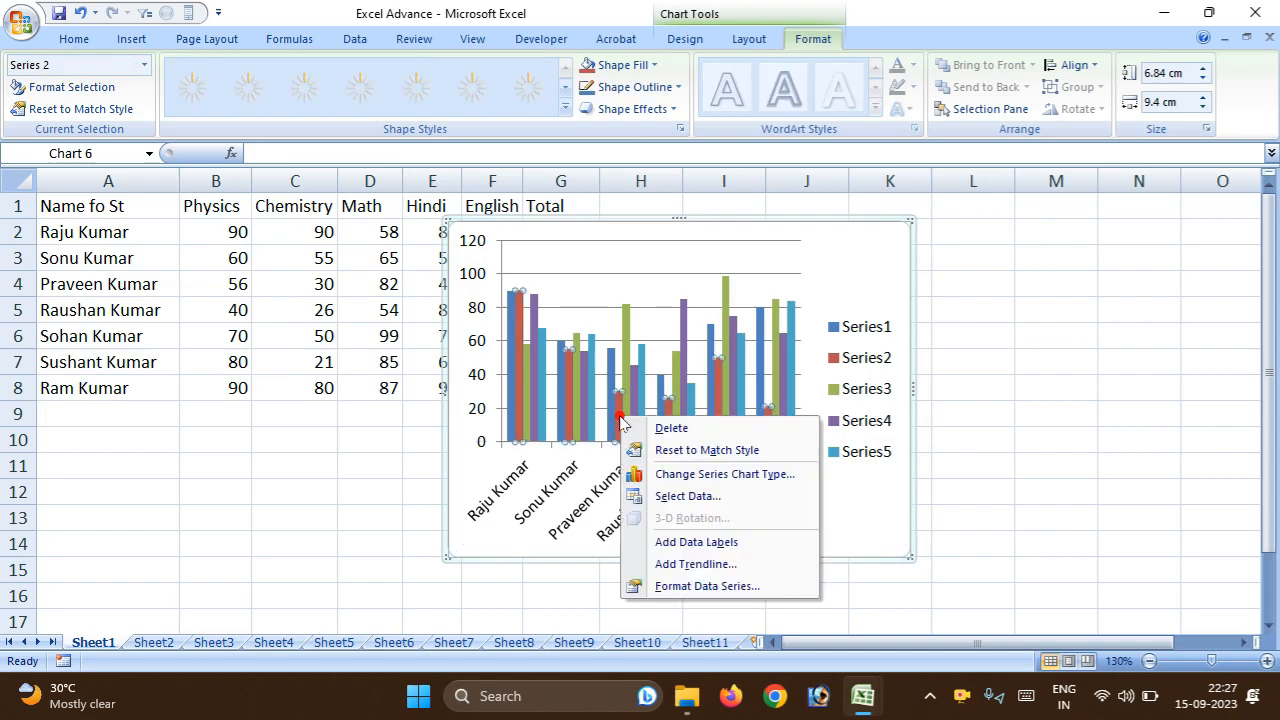
click(561, 382)
Fill the Series1 columns with the crumpled brown paper texture.
right_click(561, 385)
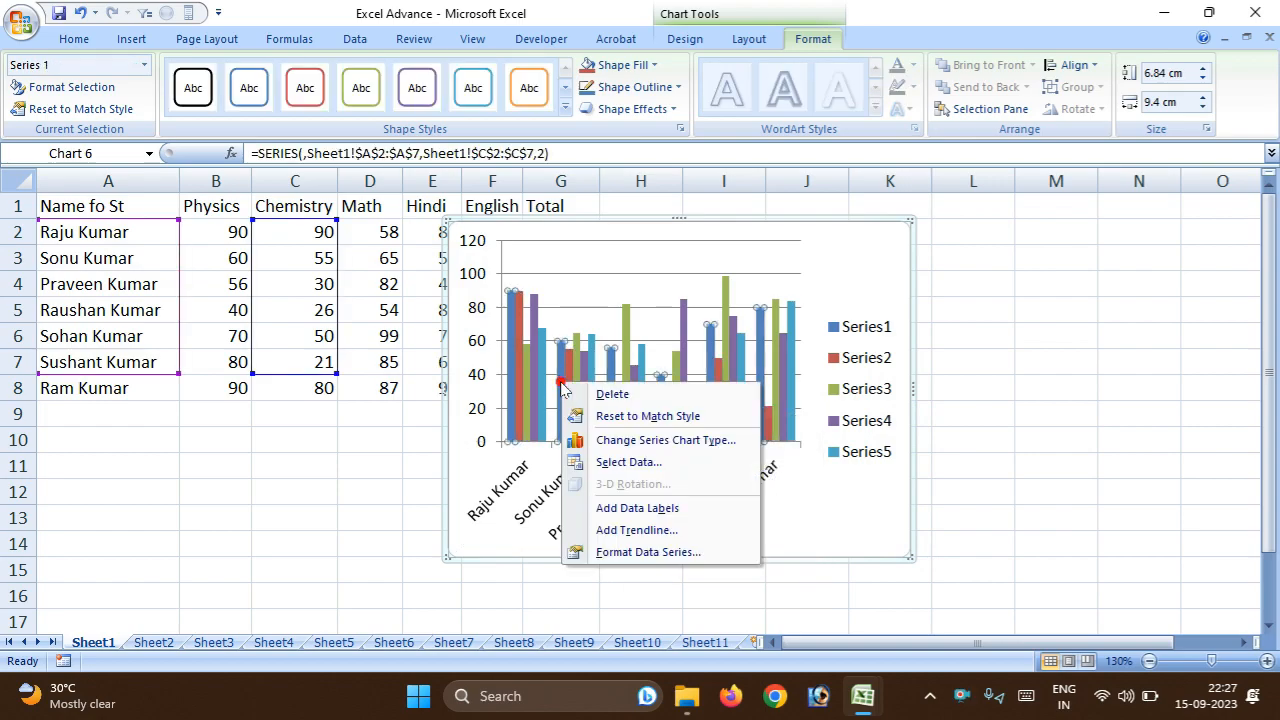
click(670, 555)
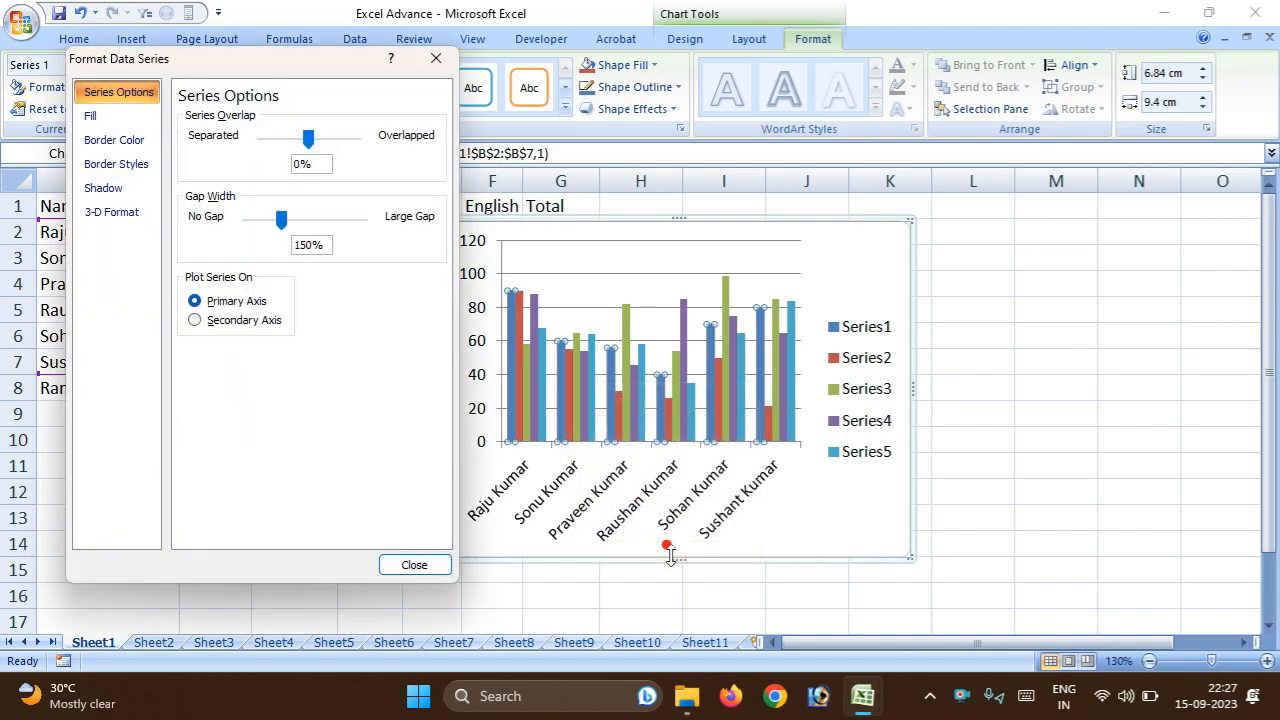
click(89, 122)
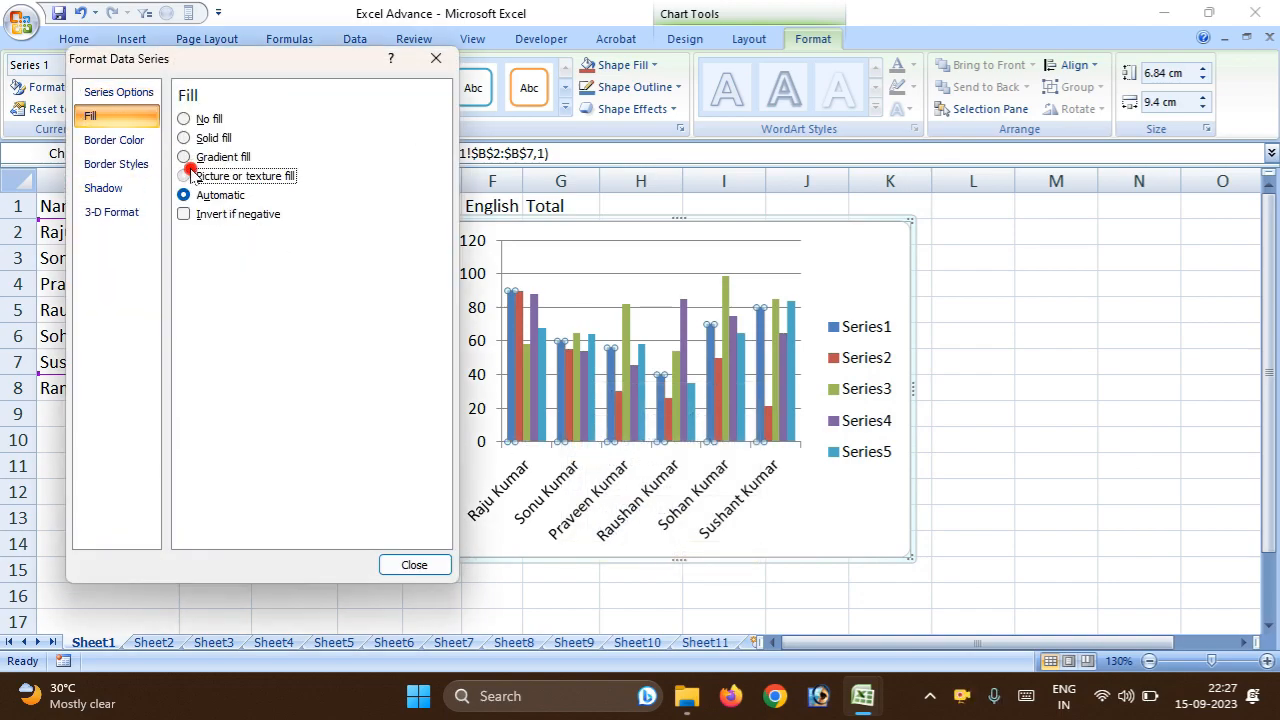
click(186, 176)
click(283, 241)
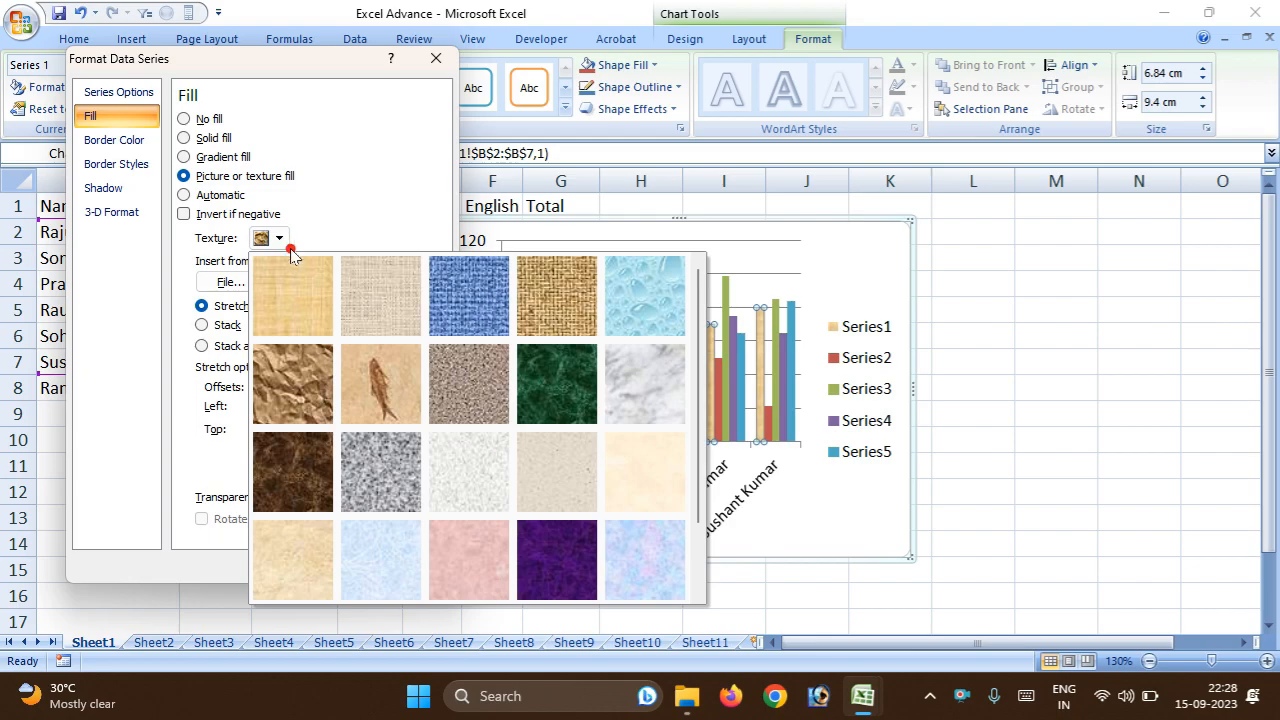
click(322, 365)
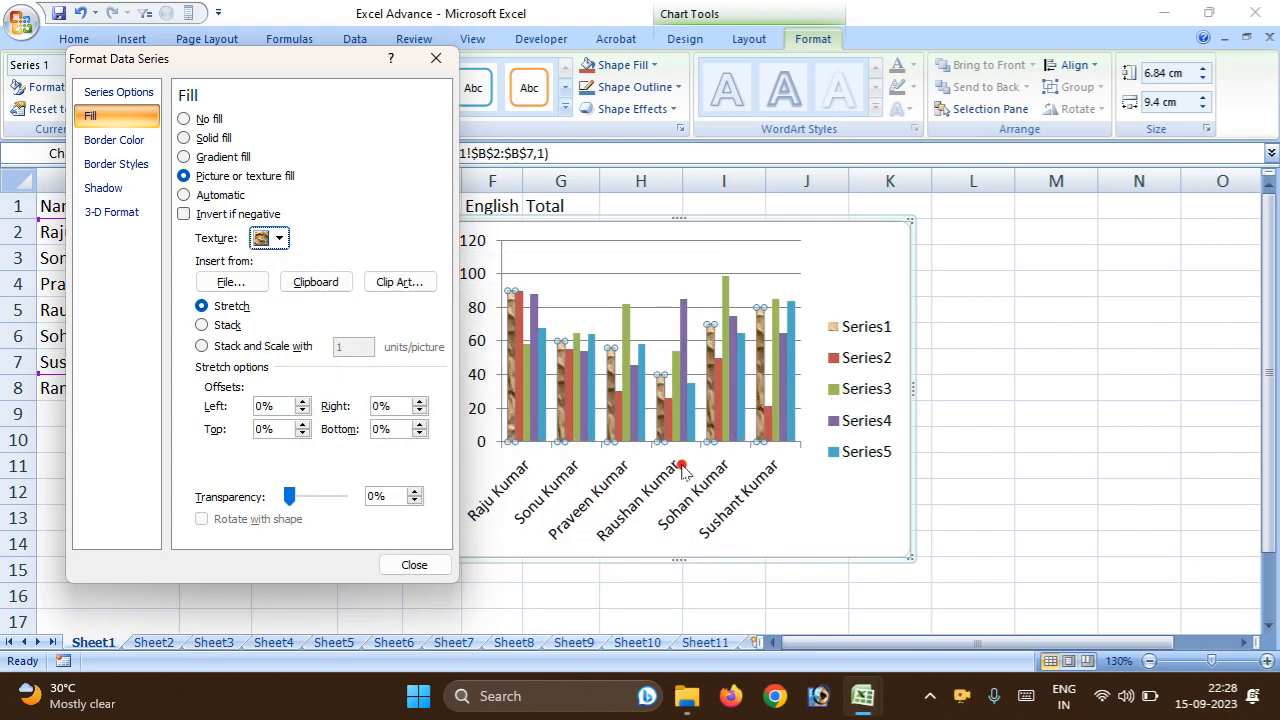
Increase the gap width between the column groups and fill the Series5 columns with the green marble texture.
click(590, 396)
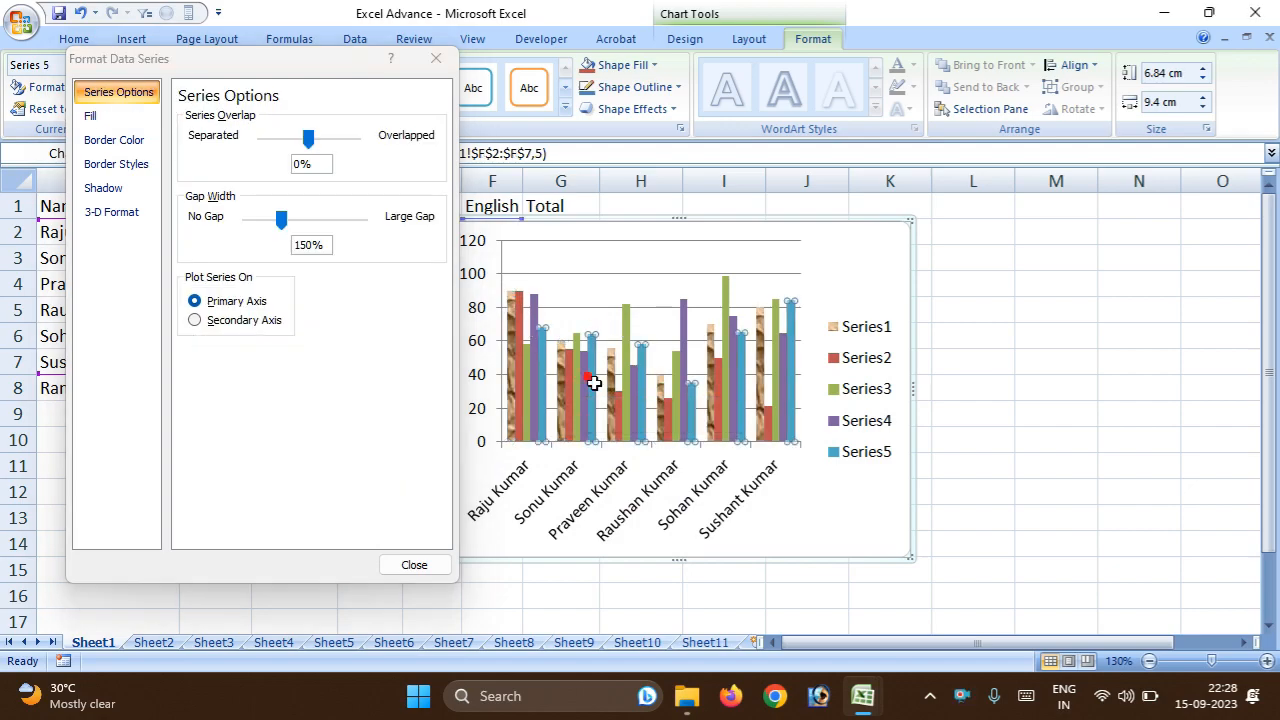
drag(281, 219, 333, 230)
click(92, 116)
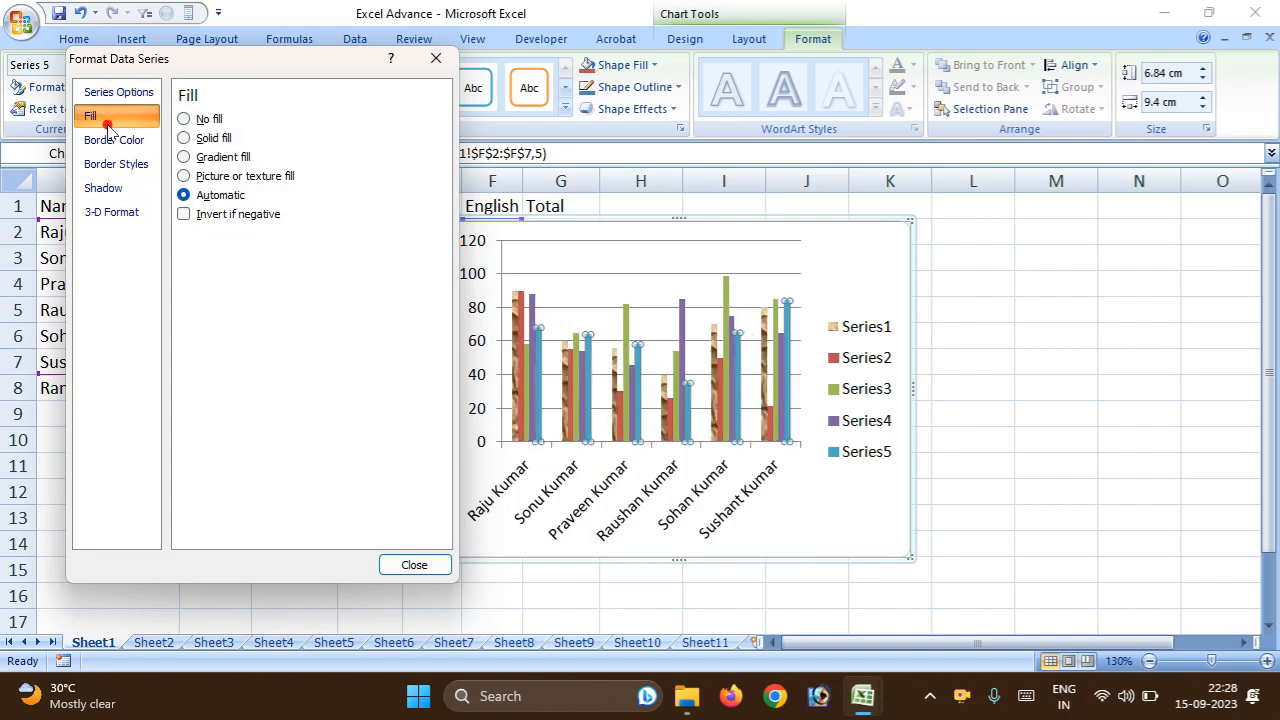
click(186, 176)
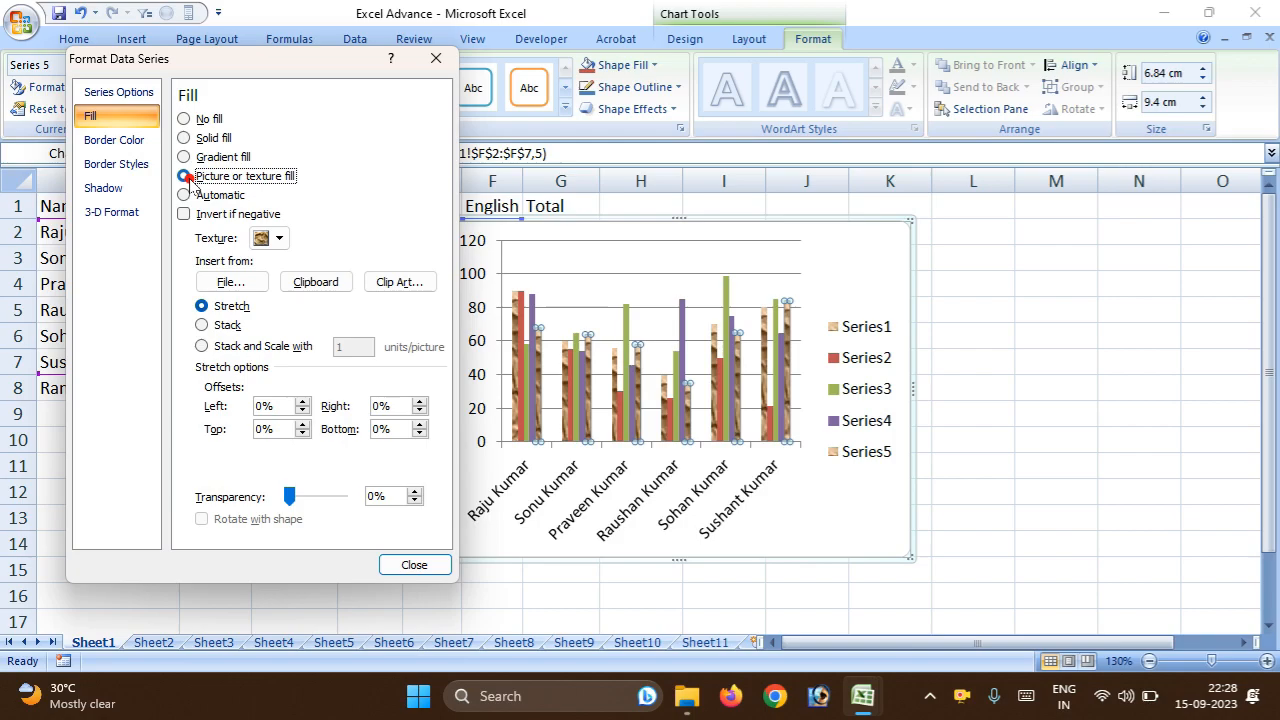
click(280, 236)
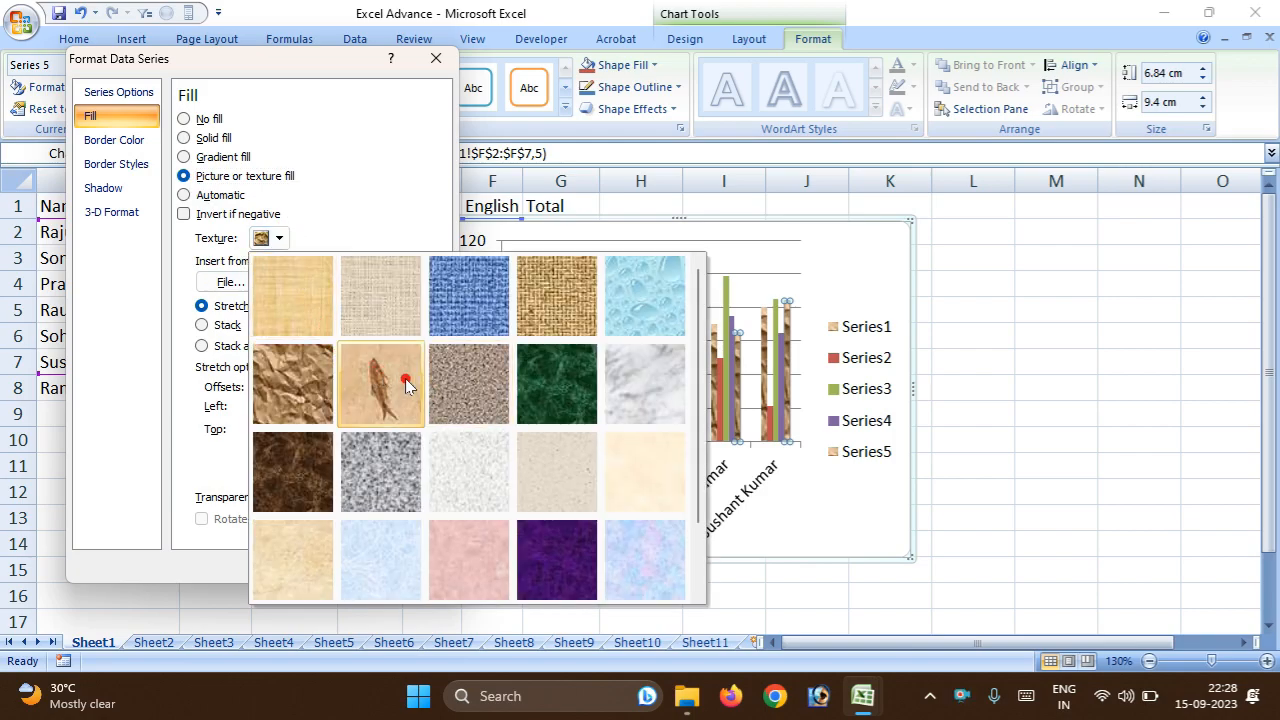
click(568, 405)
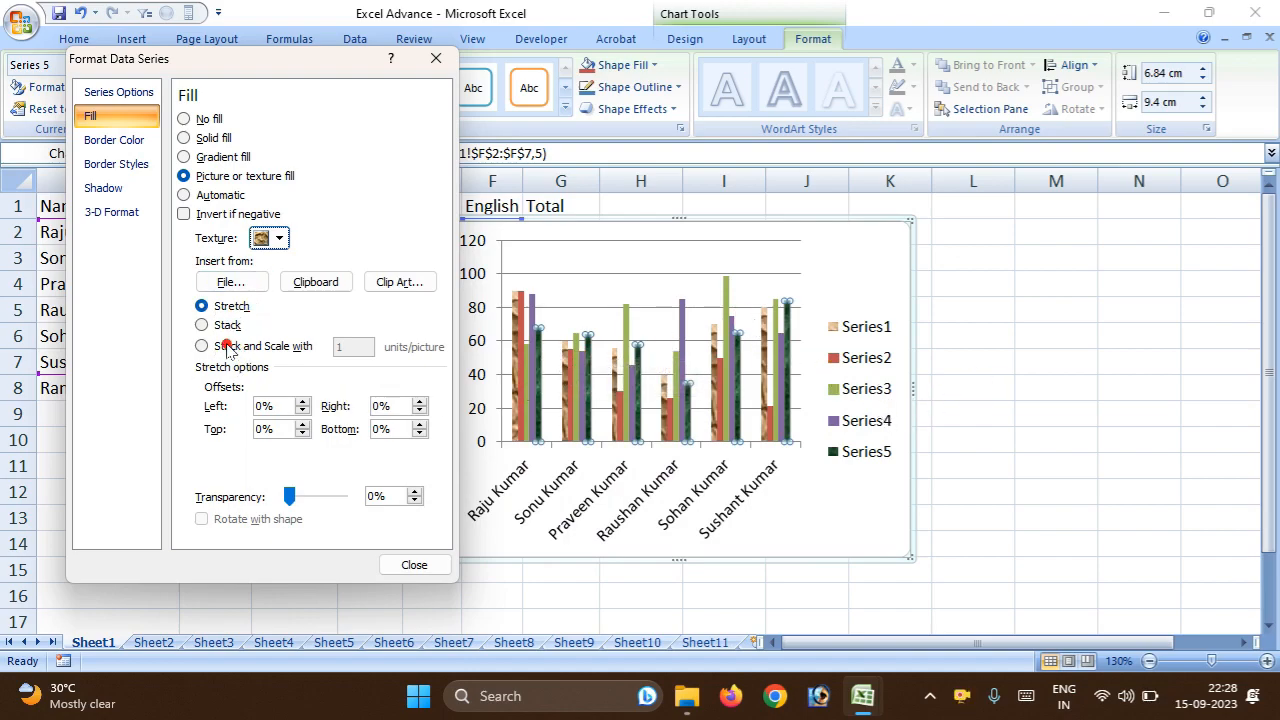
Set the Series5 texture to Stack and Scale with 1 unit per picture, and close the data series settings.
click(199, 326)
click(201, 346)
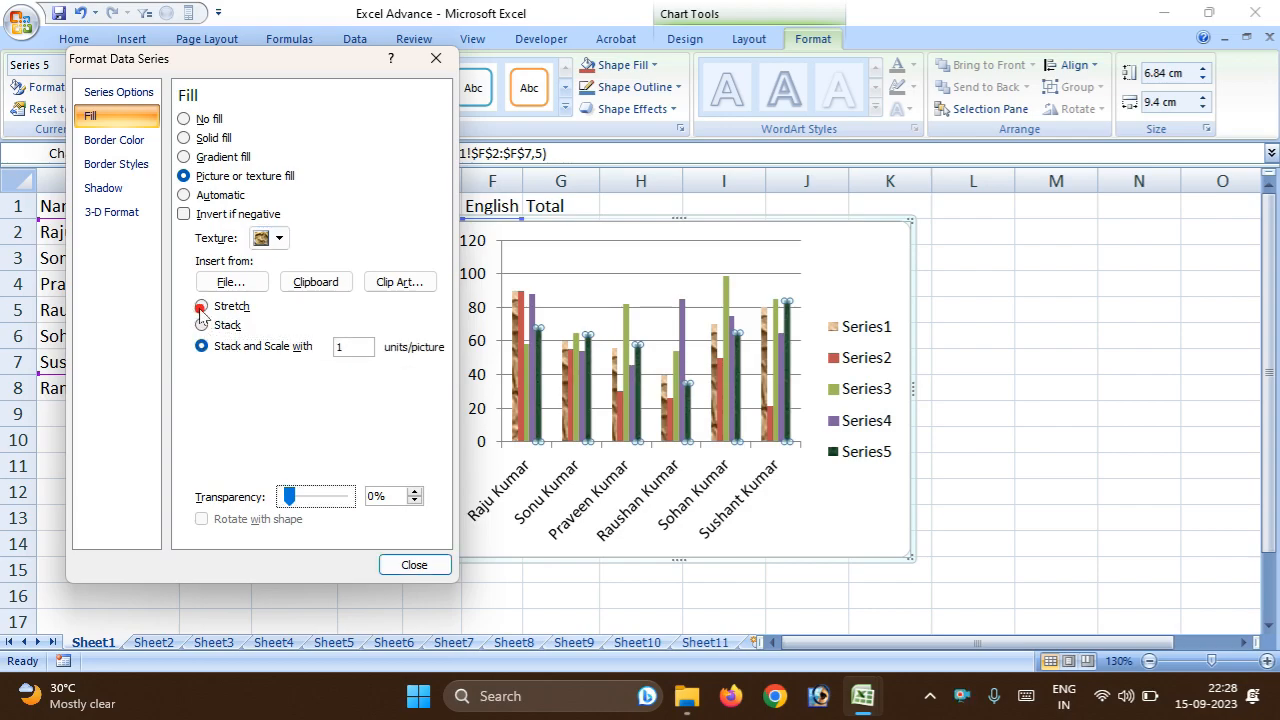
click(112, 168)
click(114, 142)
click(116, 165)
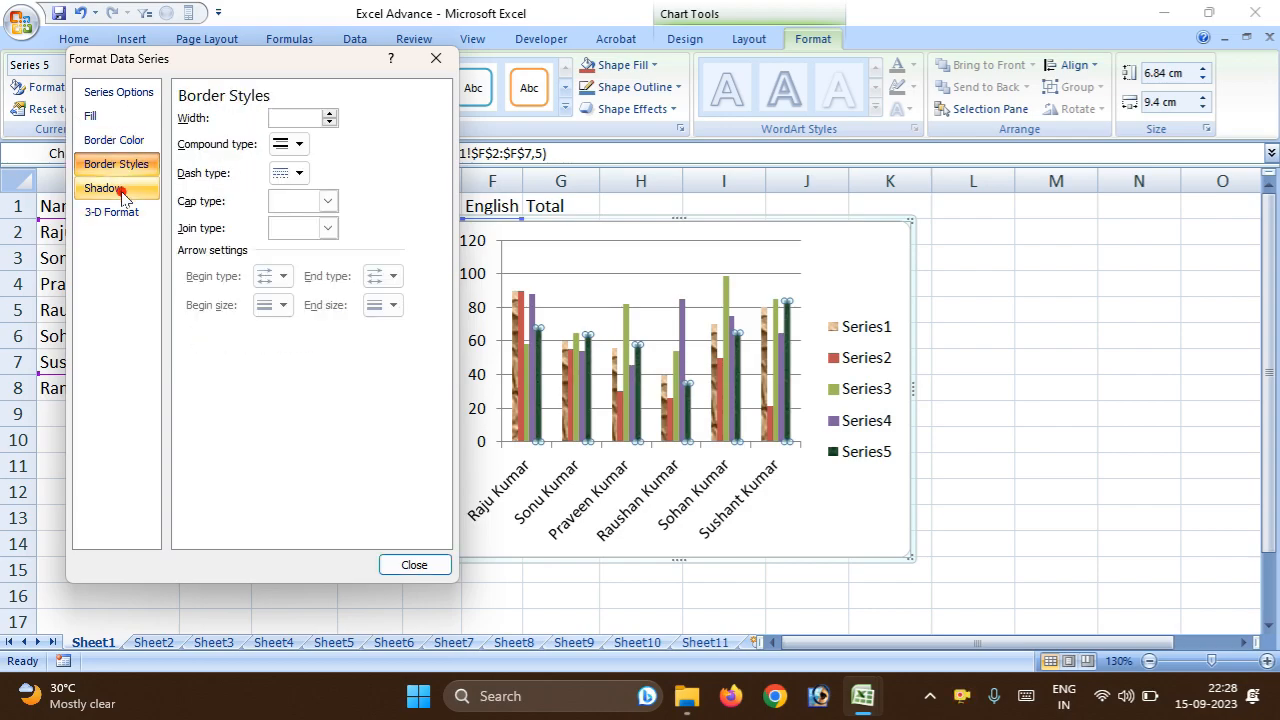
click(121, 190)
click(118, 211)
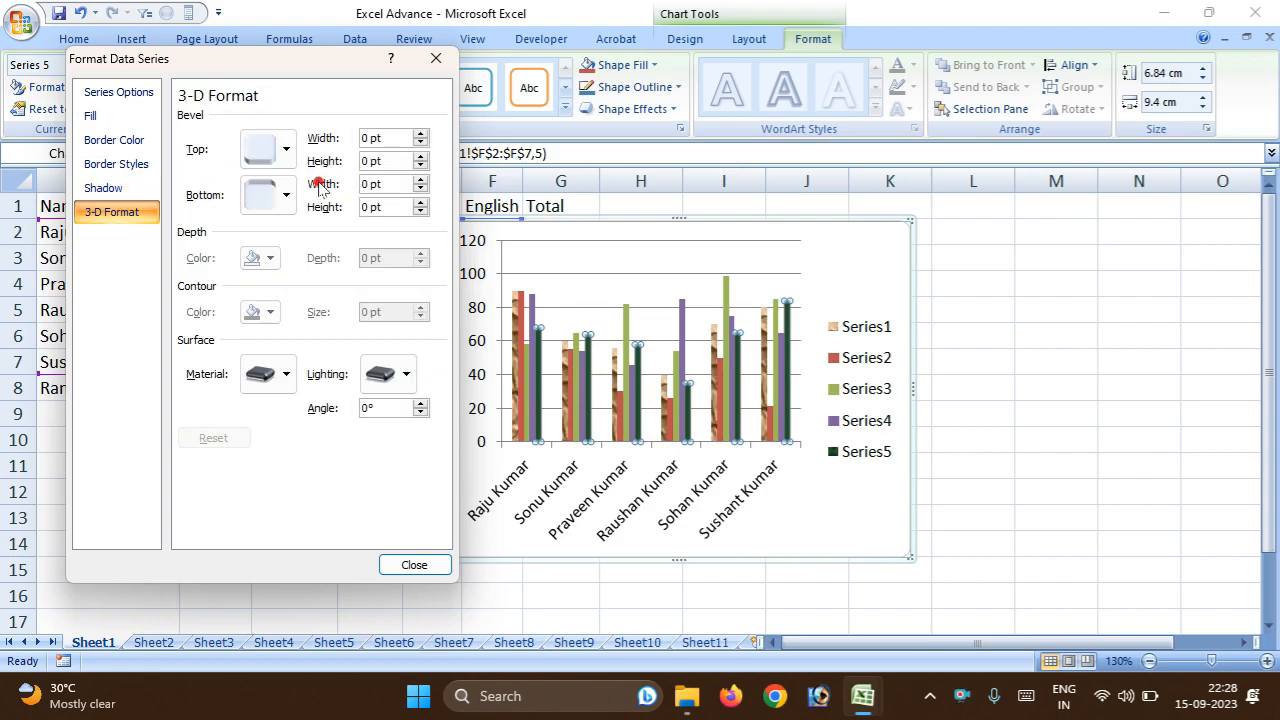
click(436, 58)
click(1017, 335)
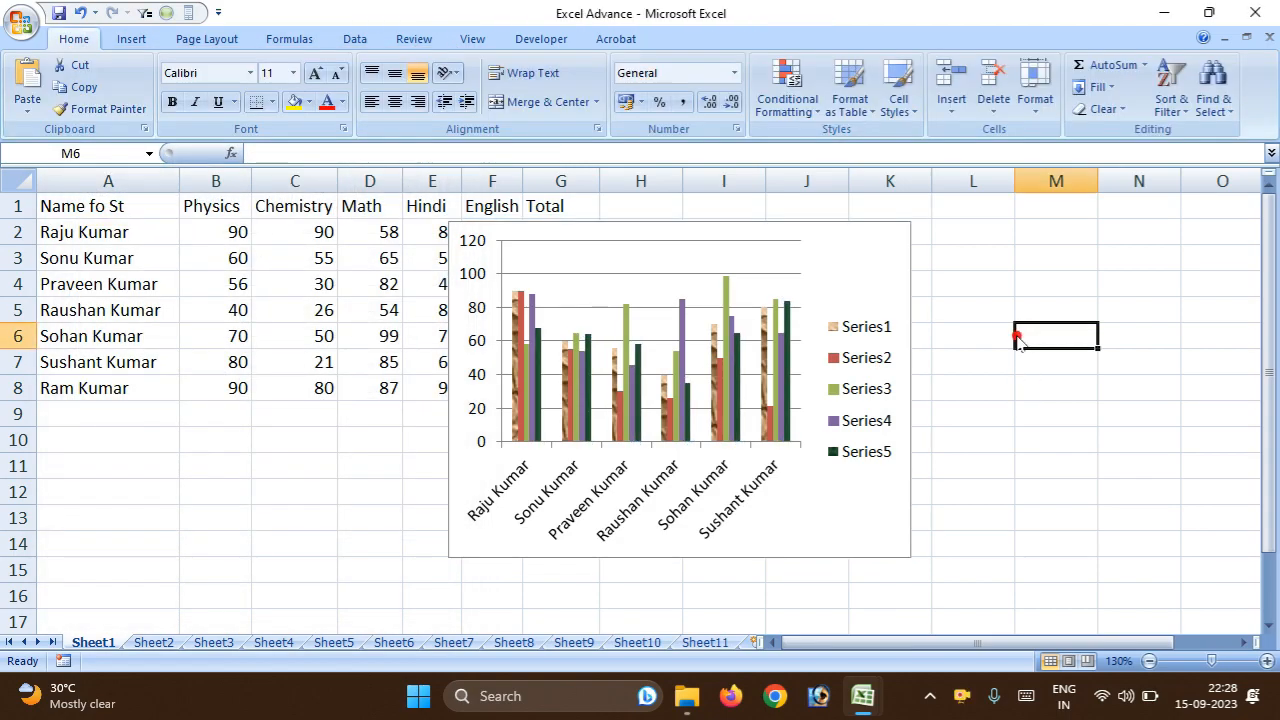
Try the Sheet1 range A3:E7 as the chart's data source and leave the dialog without applying it.
click(677, 291)
right_click(682, 296)
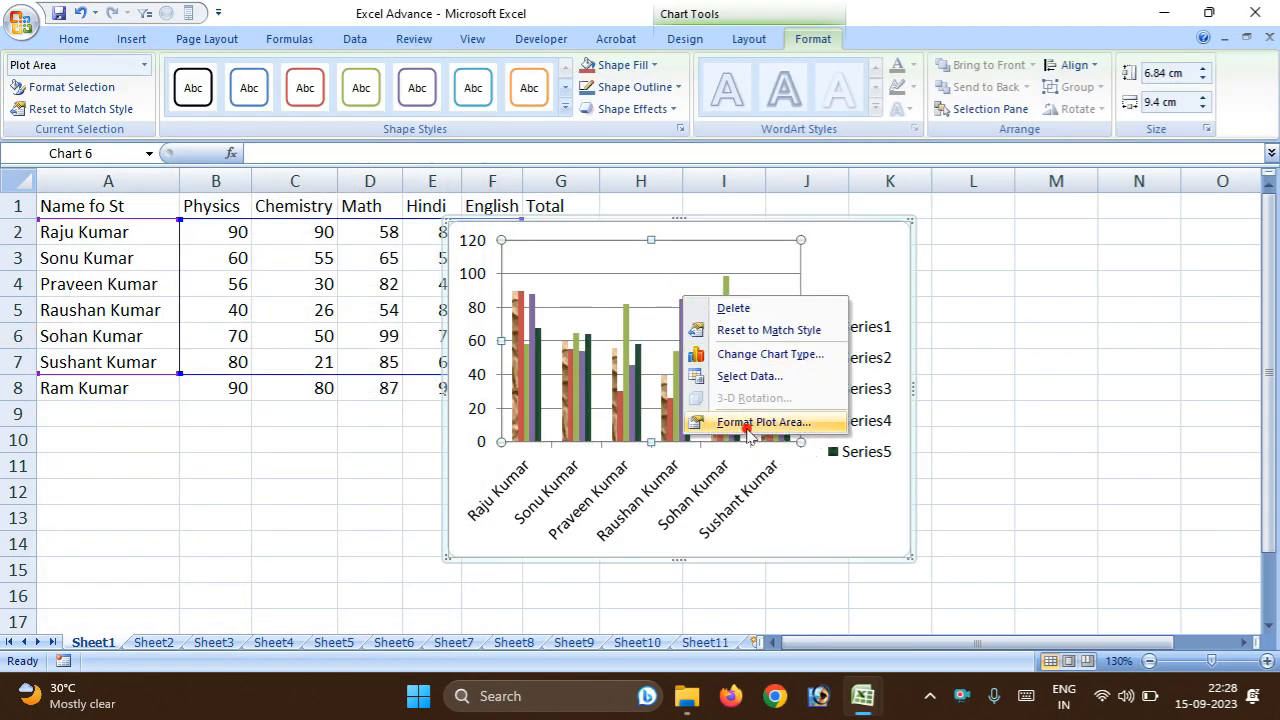
click(741, 385)
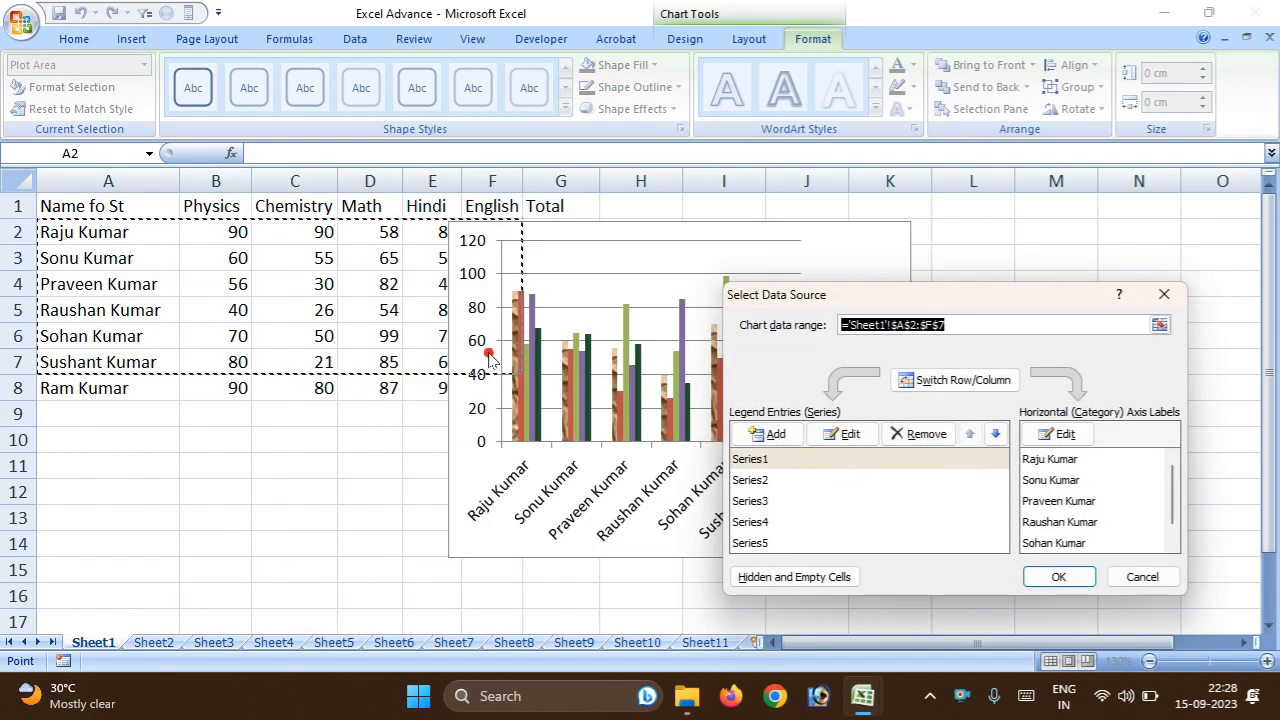
drag(64, 268, 401, 364)
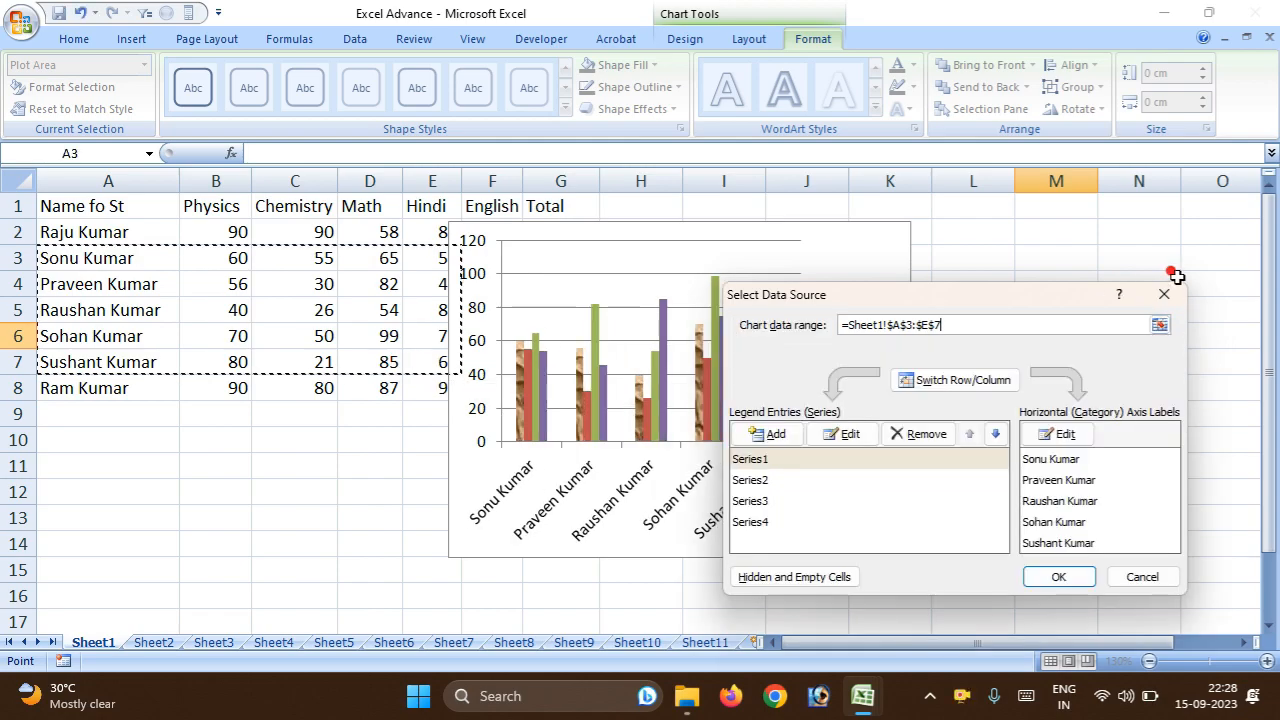
click(1163, 294)
Reset the chart's horizontal gridlines to match the style and apply the thick aqua line style with a shadow.
right_click(610, 380)
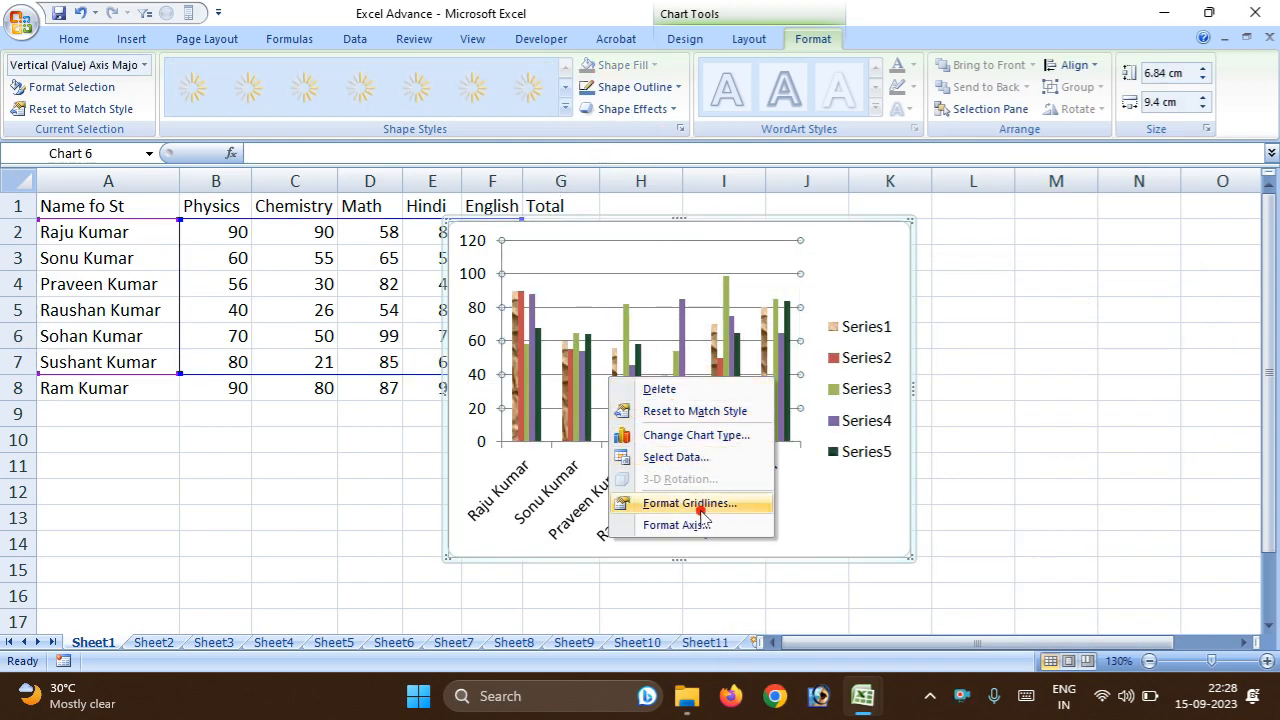
click(695, 411)
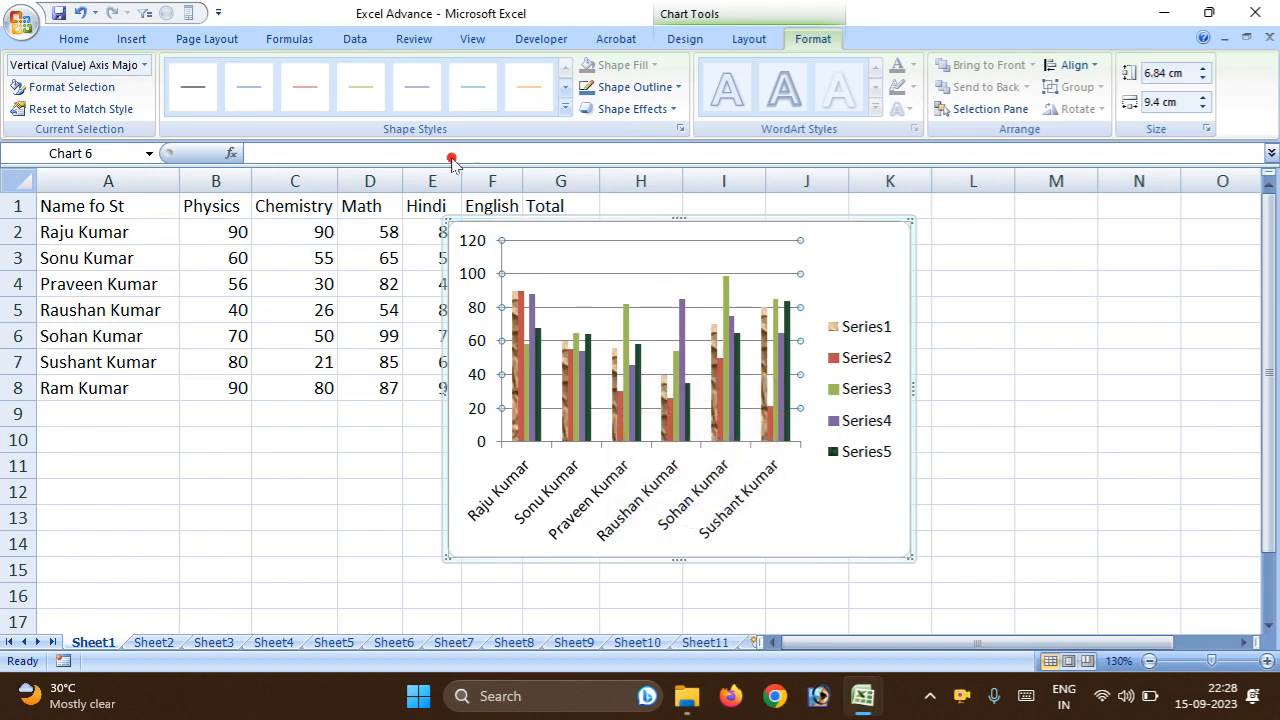
click(560, 110)
click(478, 192)
click(565, 108)
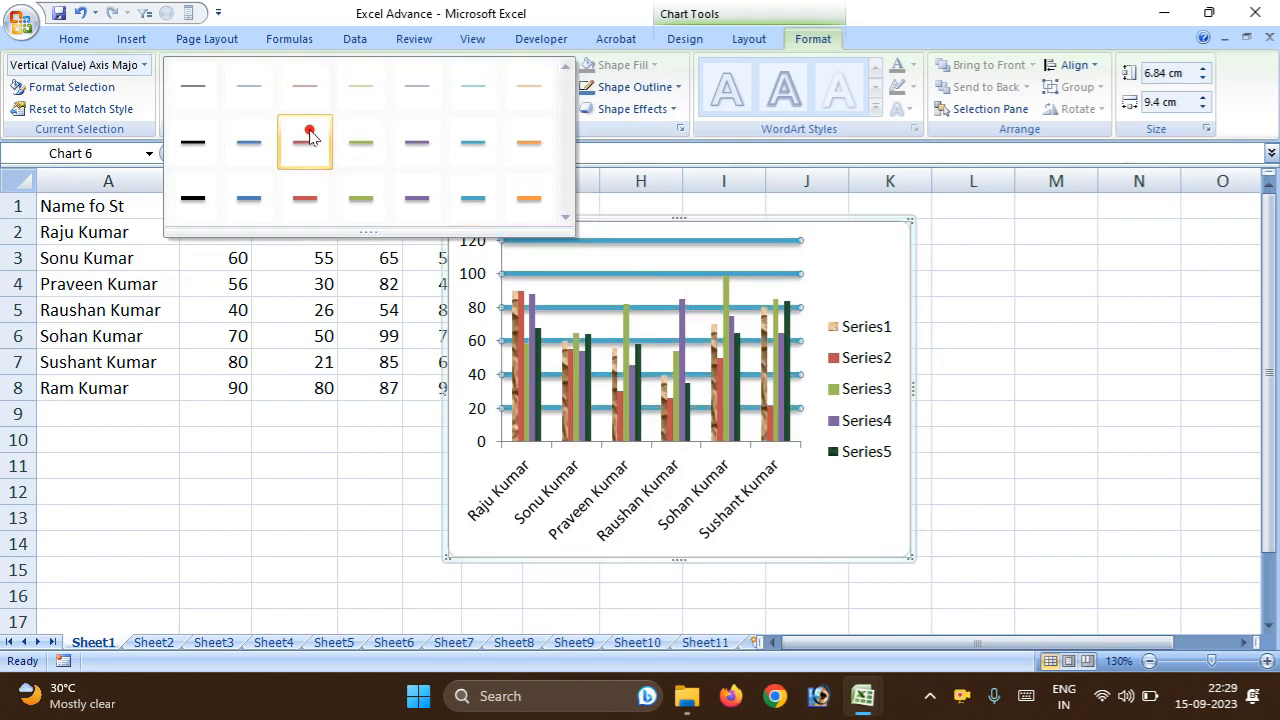
click(1196, 460)
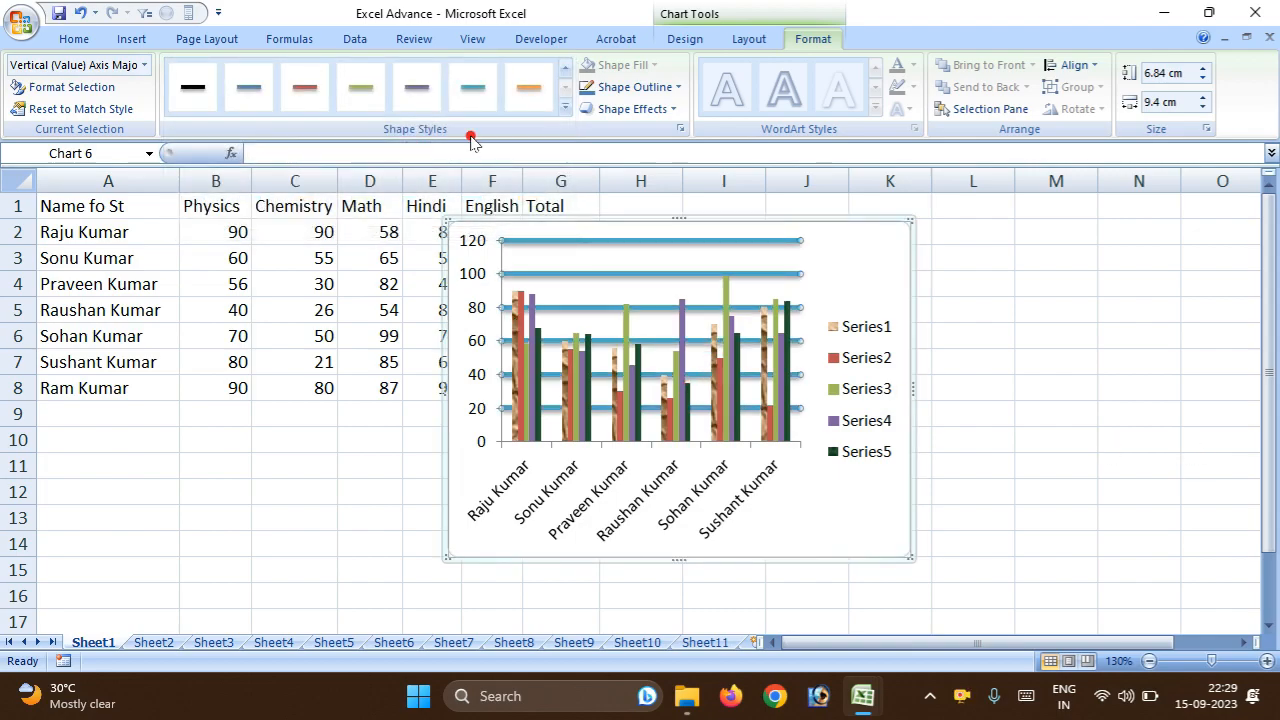
click(698, 45)
click(756, 40)
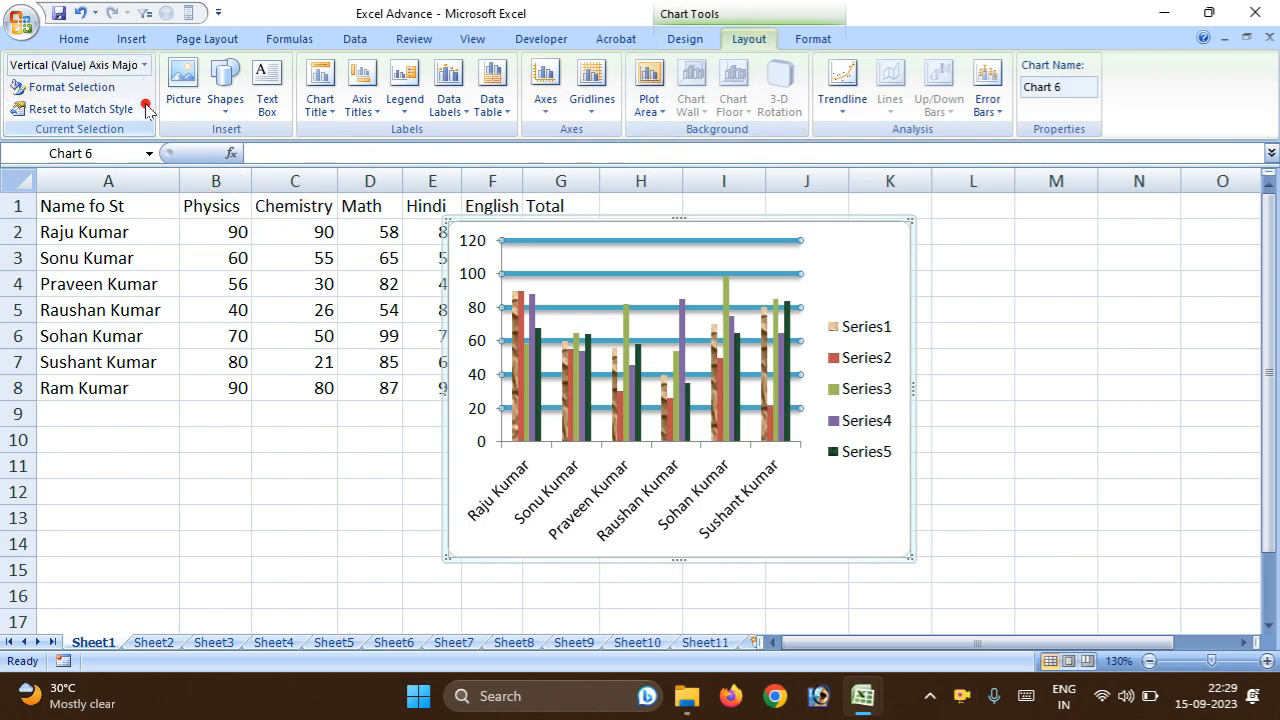
click(805, 39)
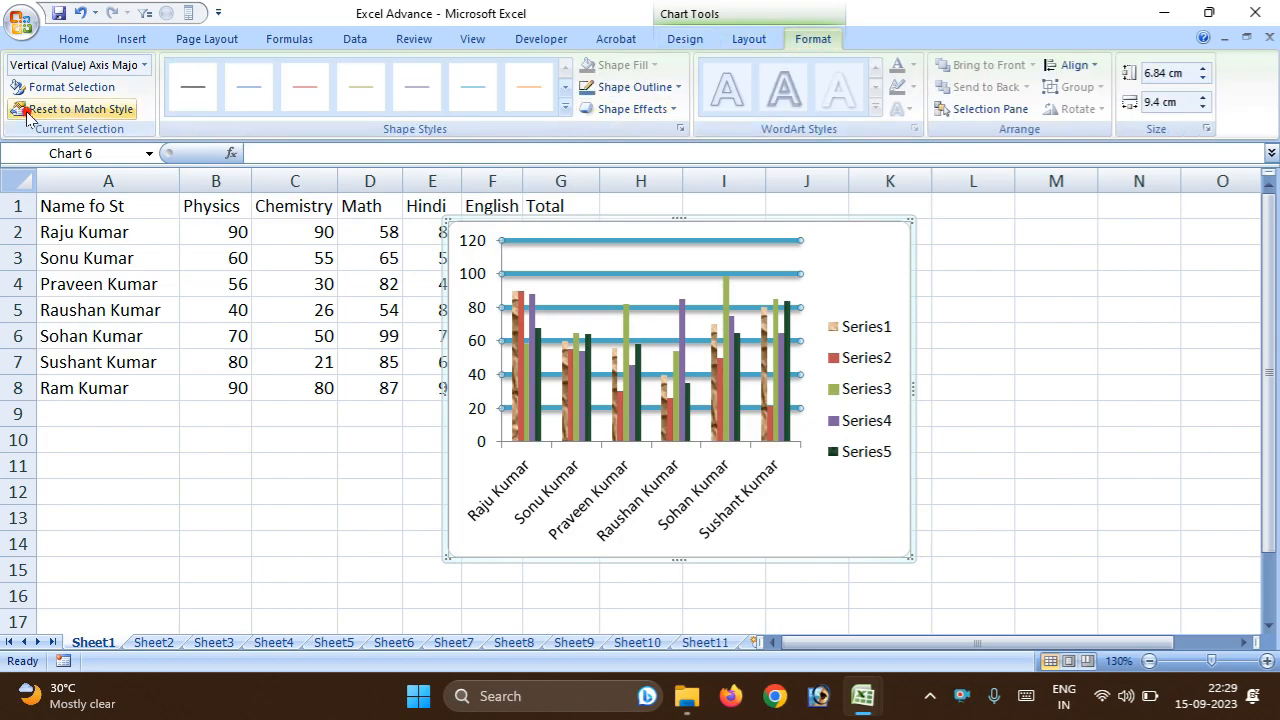
click(748, 39)
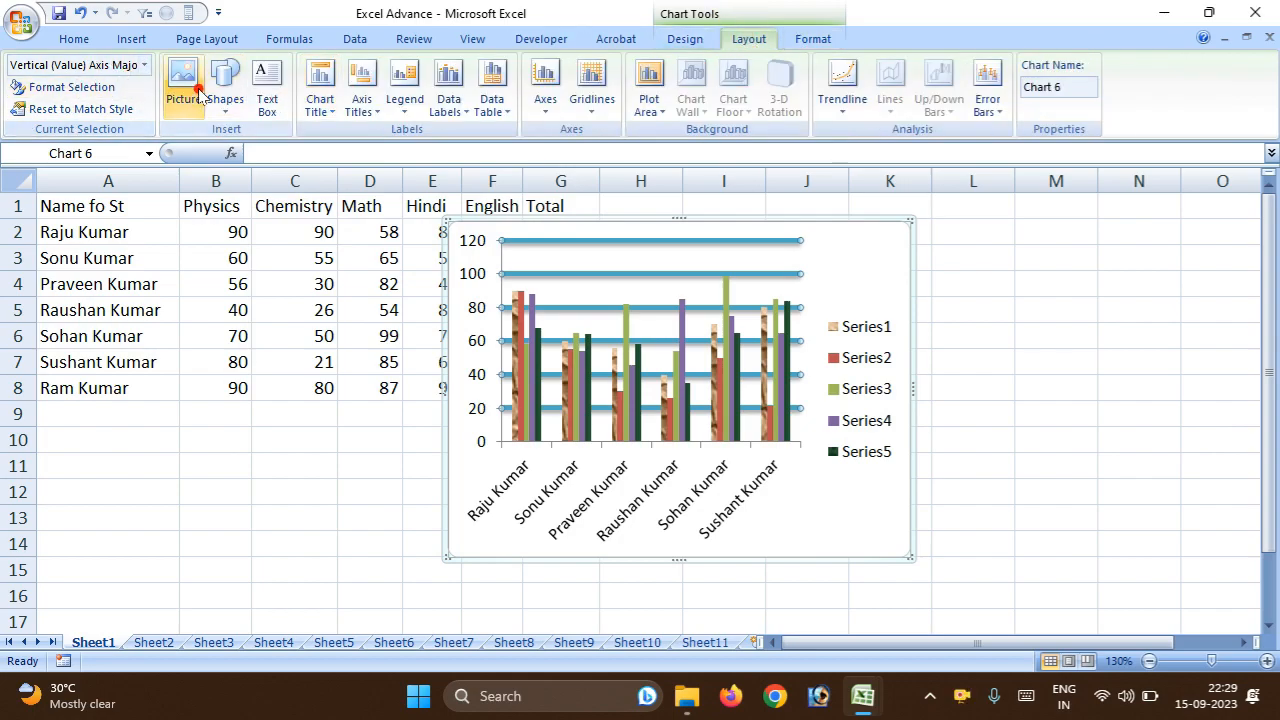
Insert the picture aaas from the Desktop's image folder into the chart and look over its picture commands.
click(829, 250)
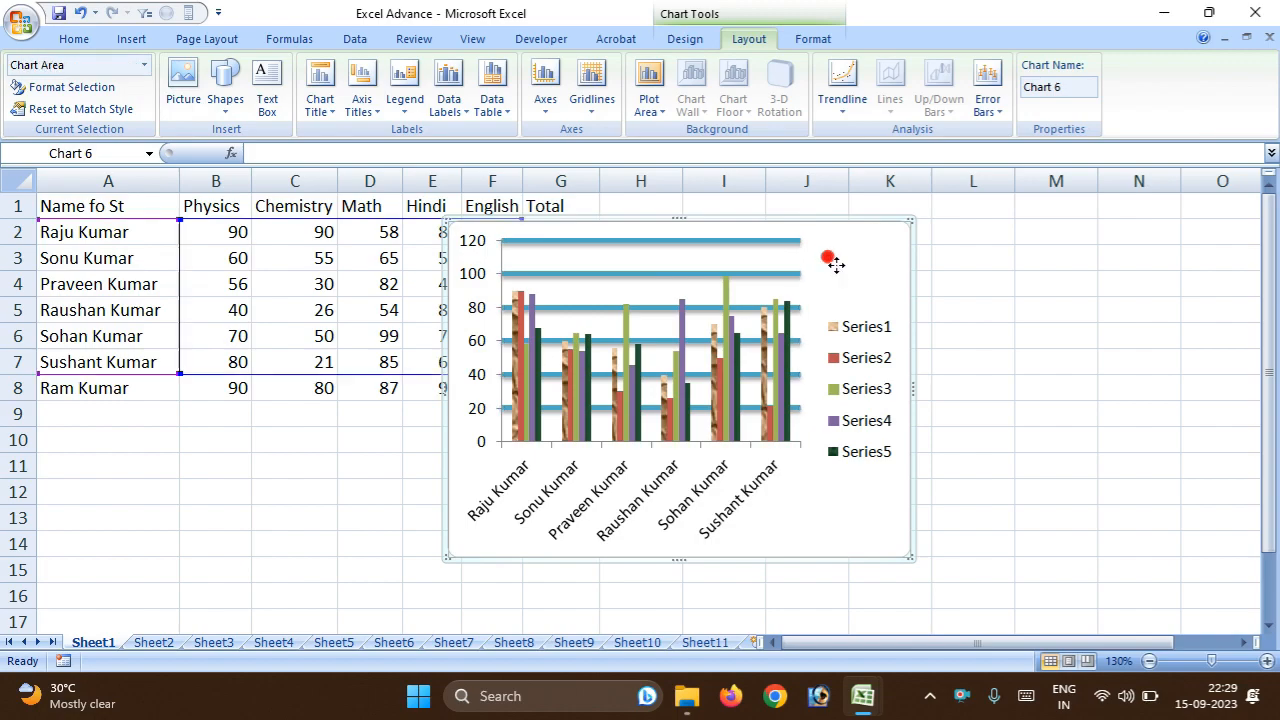
click(752, 38)
click(184, 95)
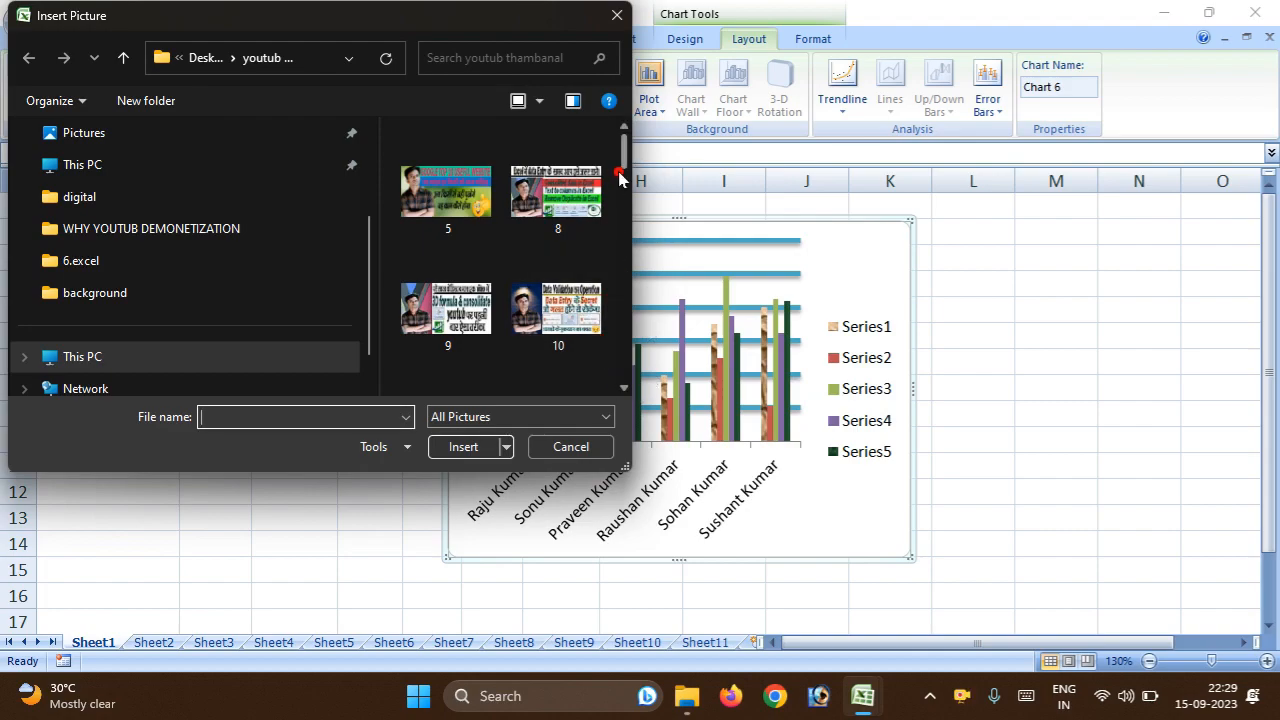
drag(620, 175, 624, 220)
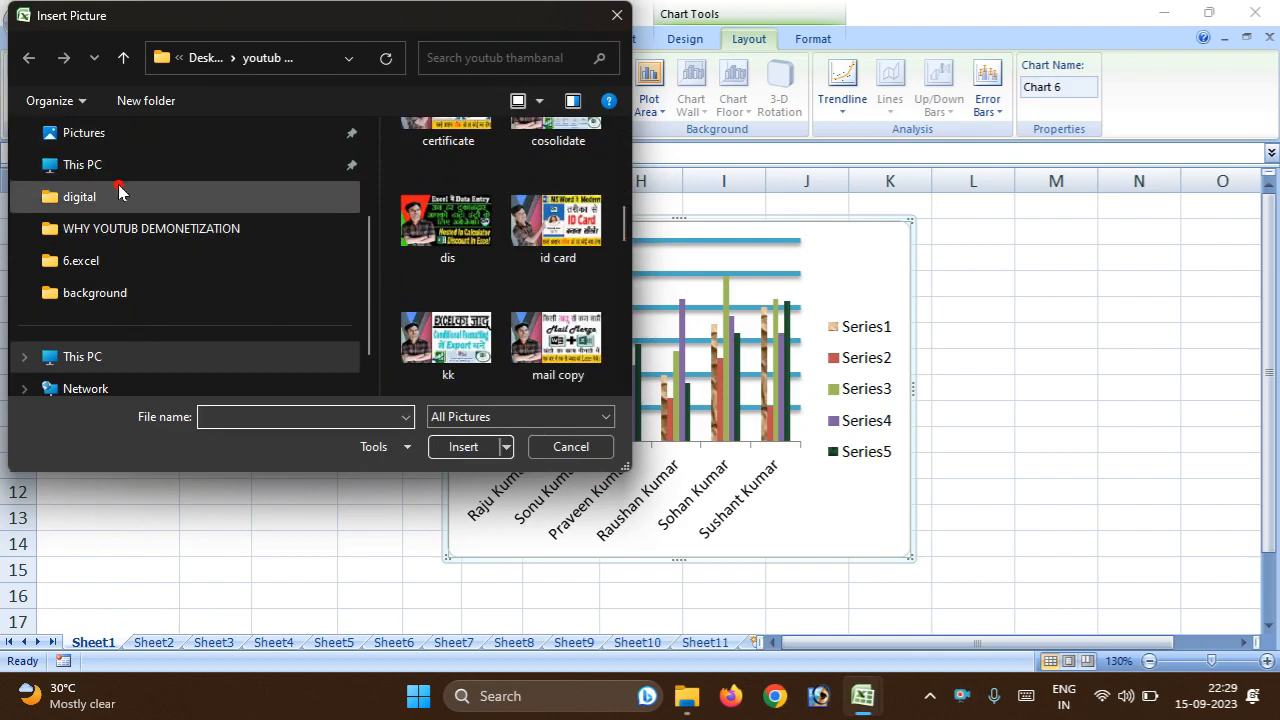
scroll(357, 256, up, 1)
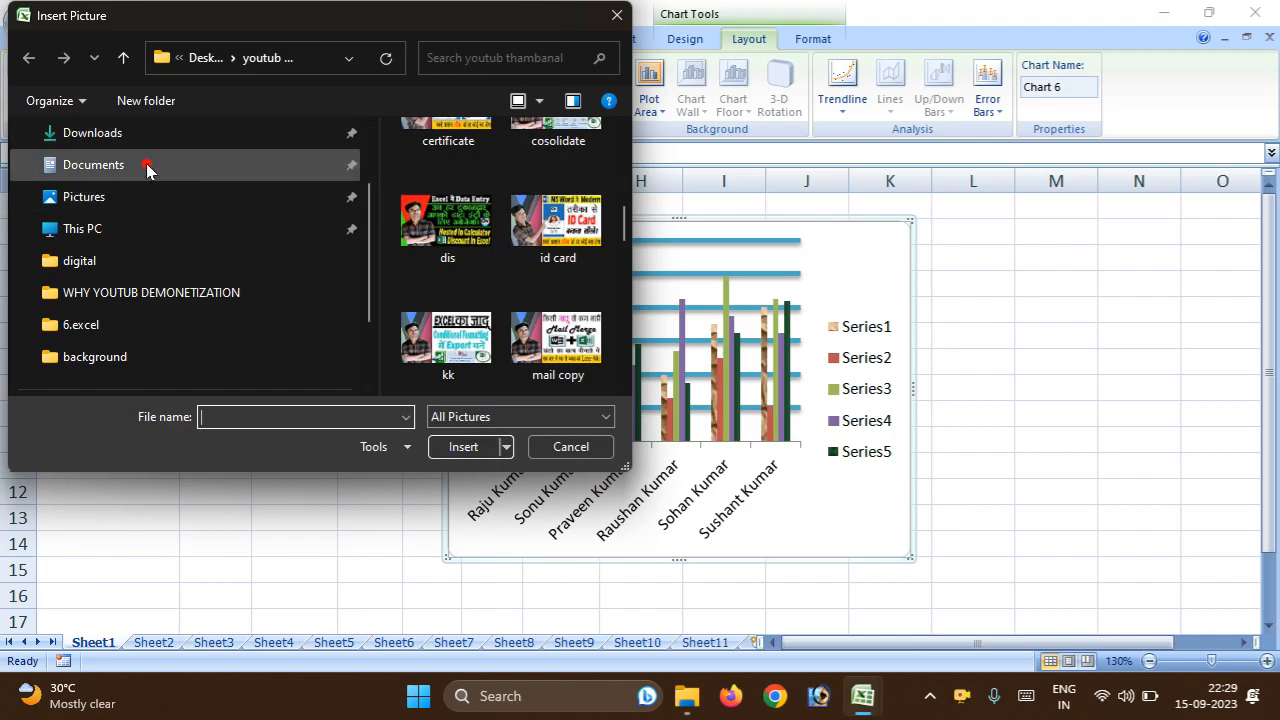
click(232, 59)
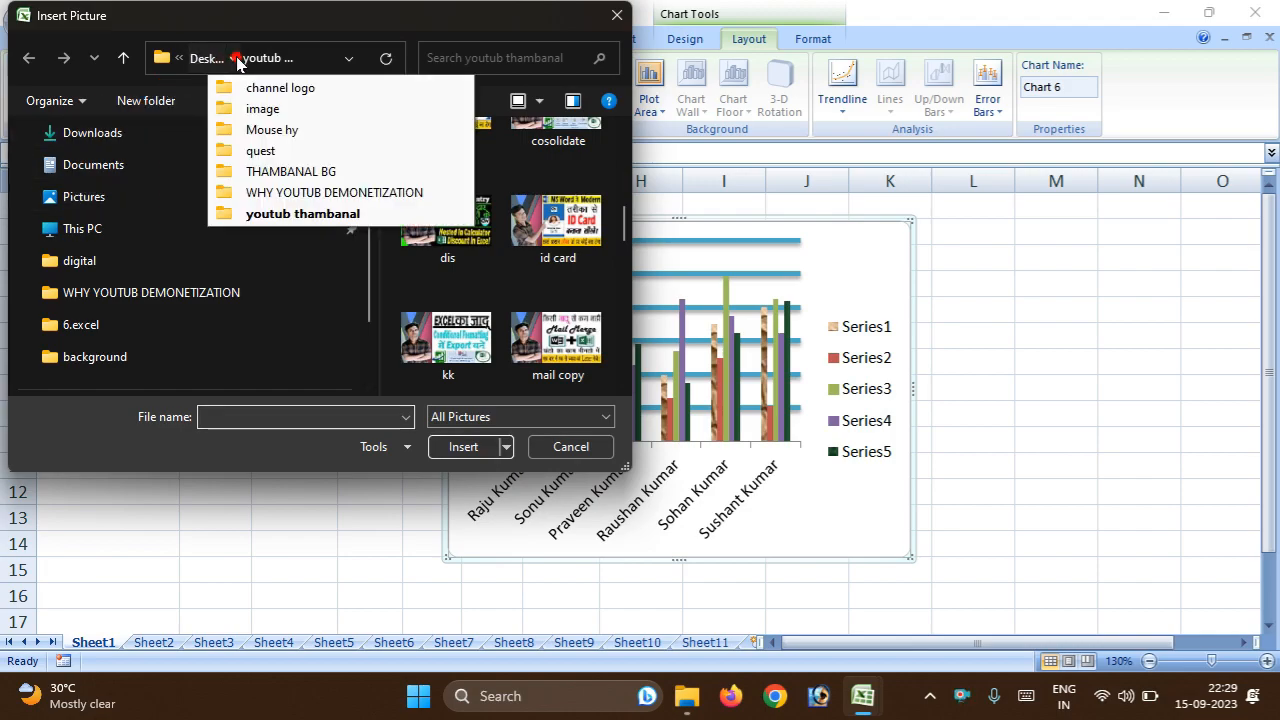
click(245, 110)
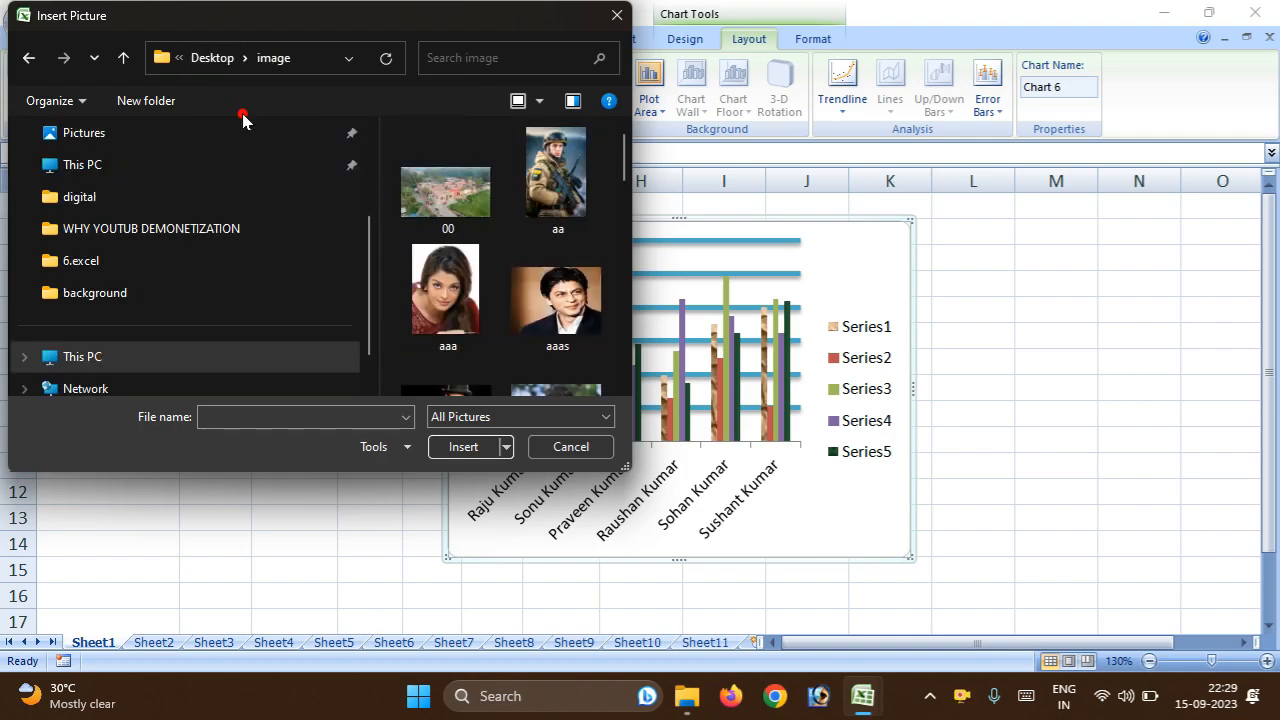
double_click(547, 297)
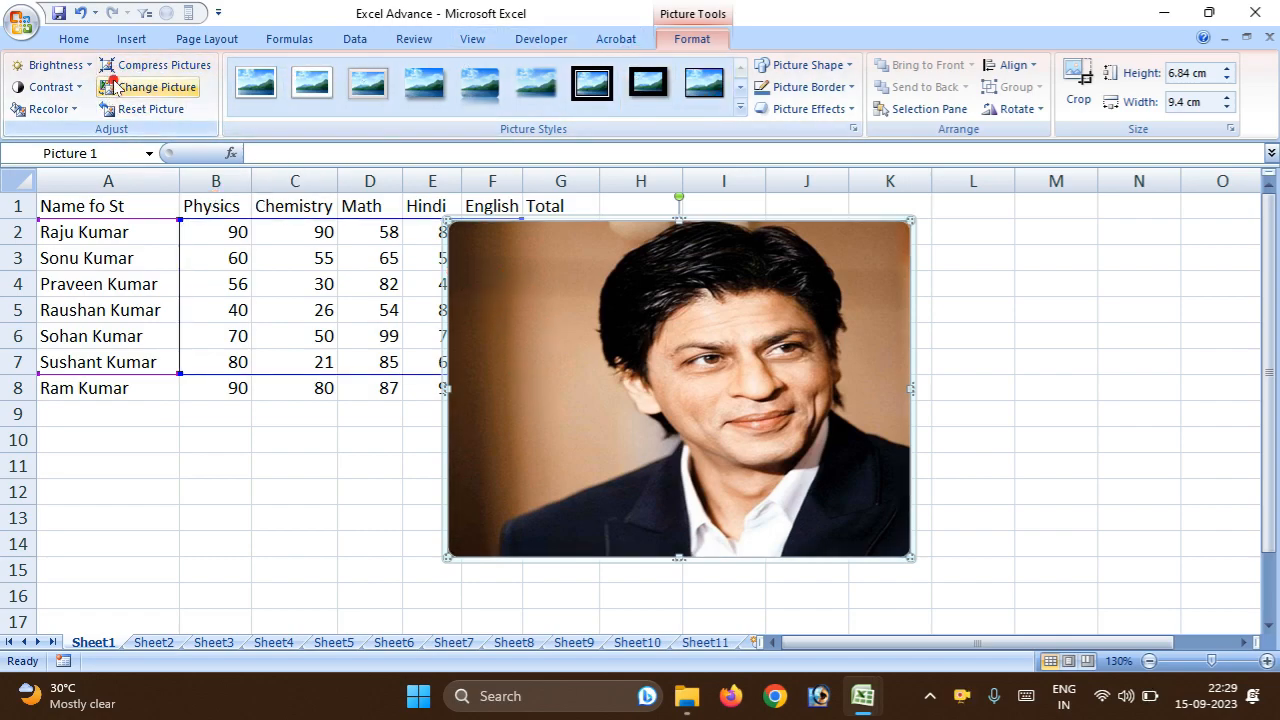
click(80, 90)
right_click(788, 354)
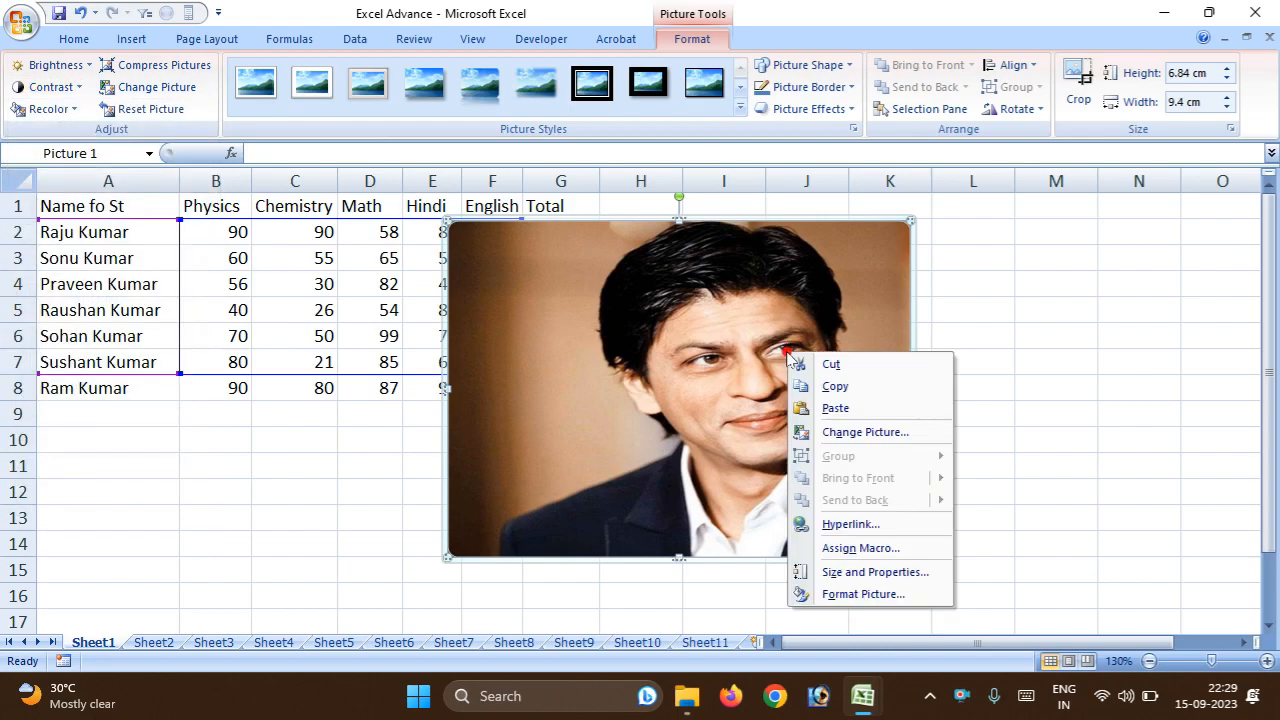
click(978, 302)
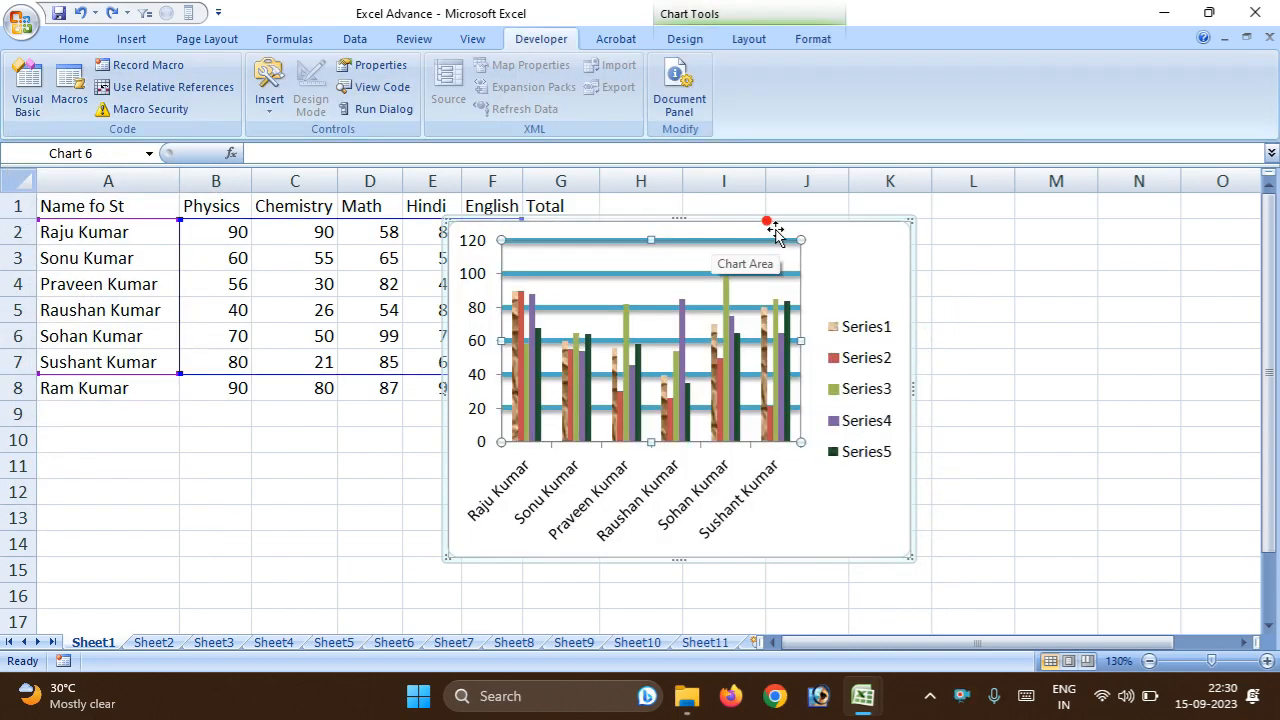
Enlarge the chart by its corner so it extends to about the end of column M and into row 15.
click(750, 36)
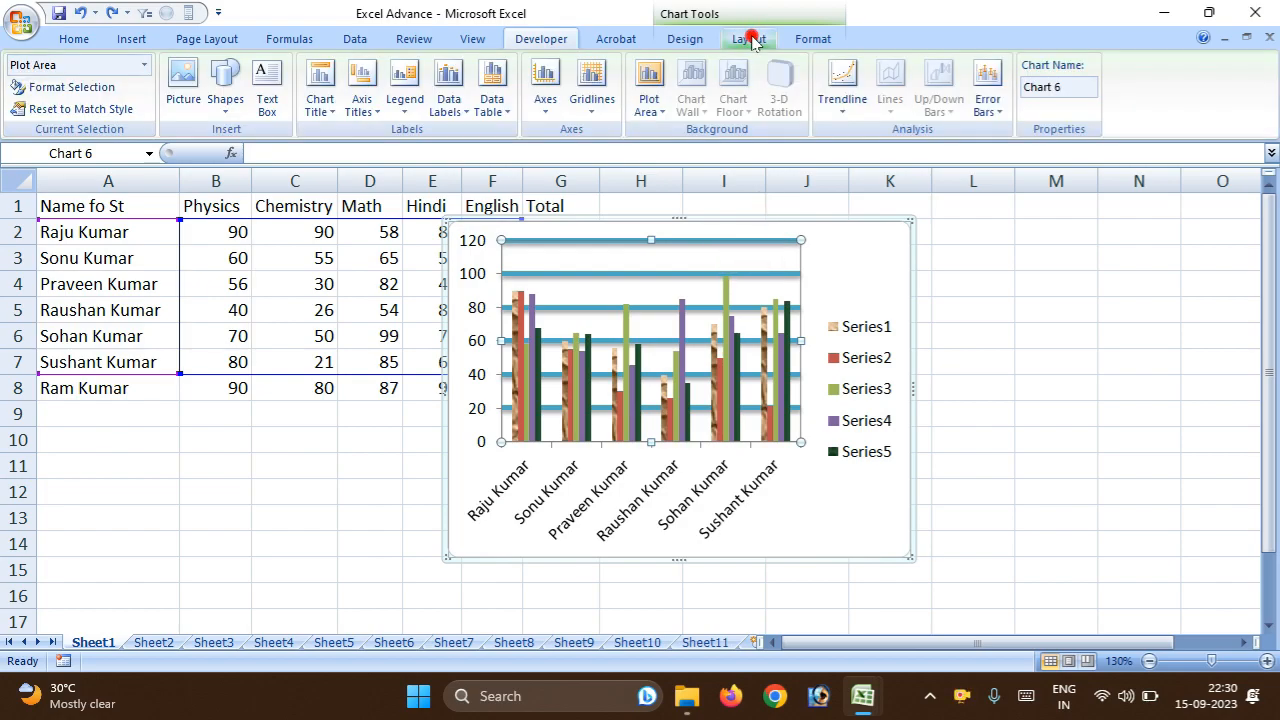
click(563, 283)
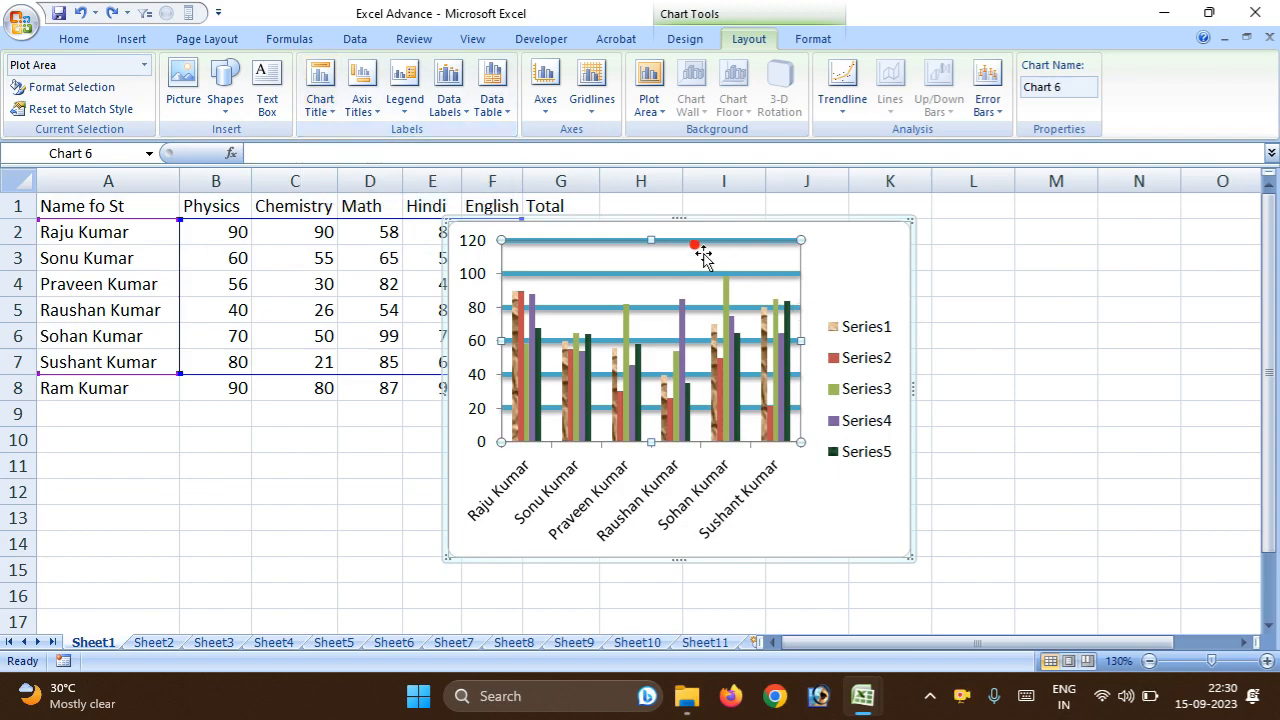
drag(908, 558, 1102, 574)
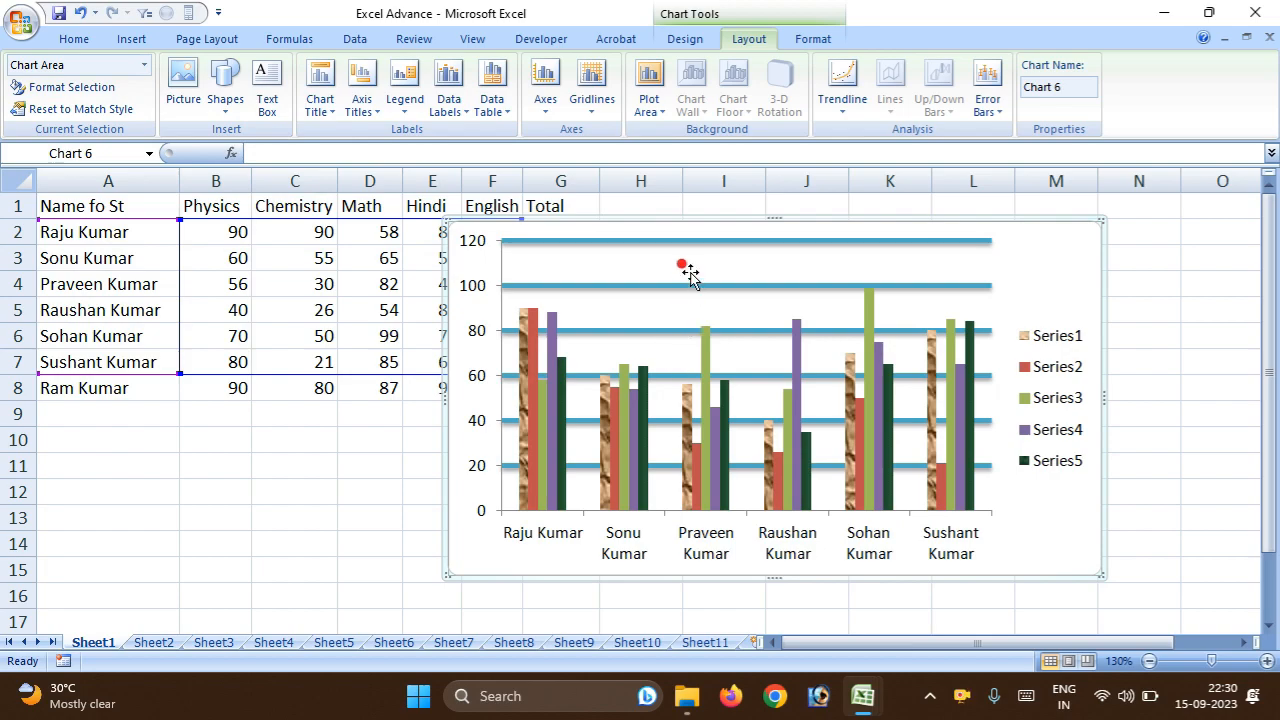
Add a title above the chart and replace its placeholder text with "st r".
click(318, 94)
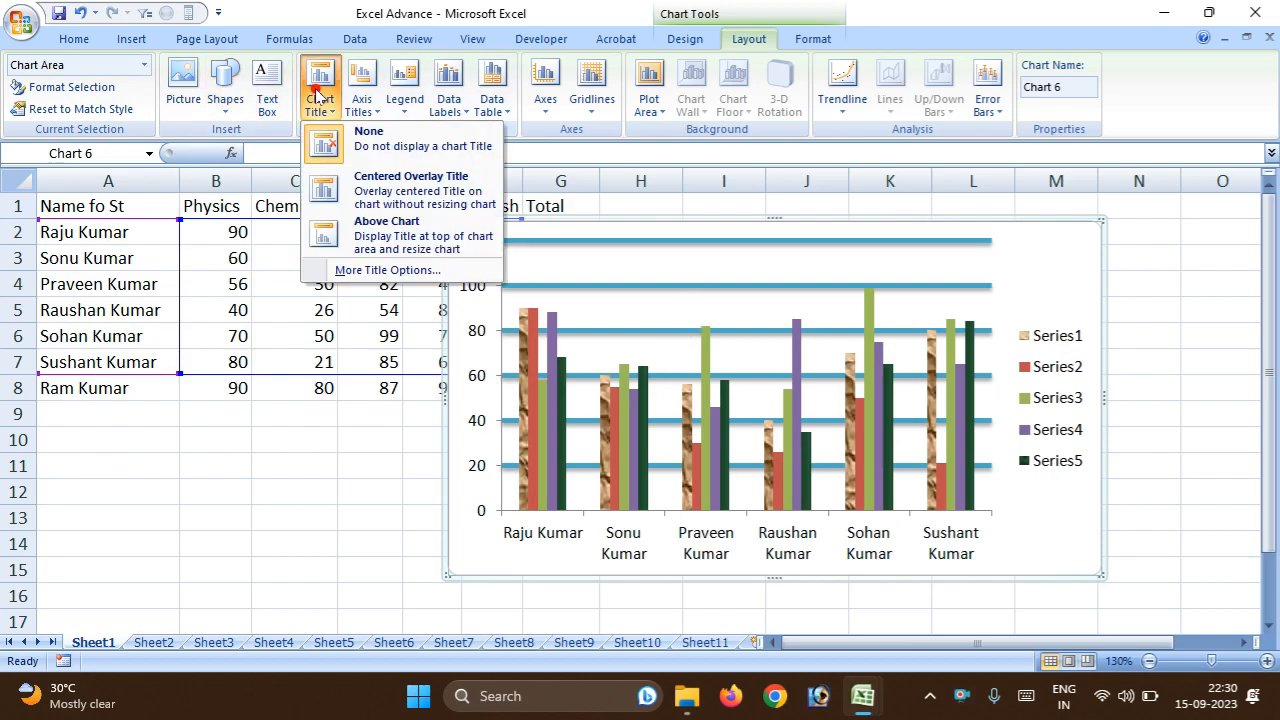
click(384, 222)
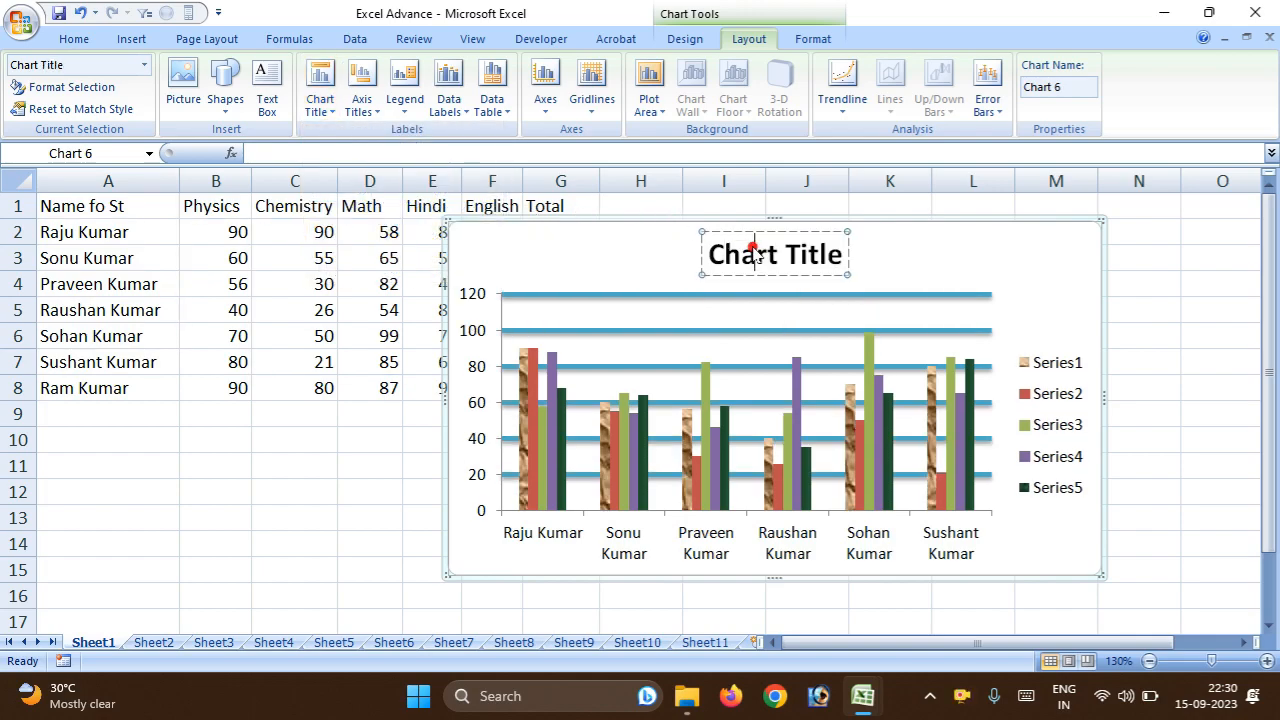
triple_click(755, 254)
text(stbr)
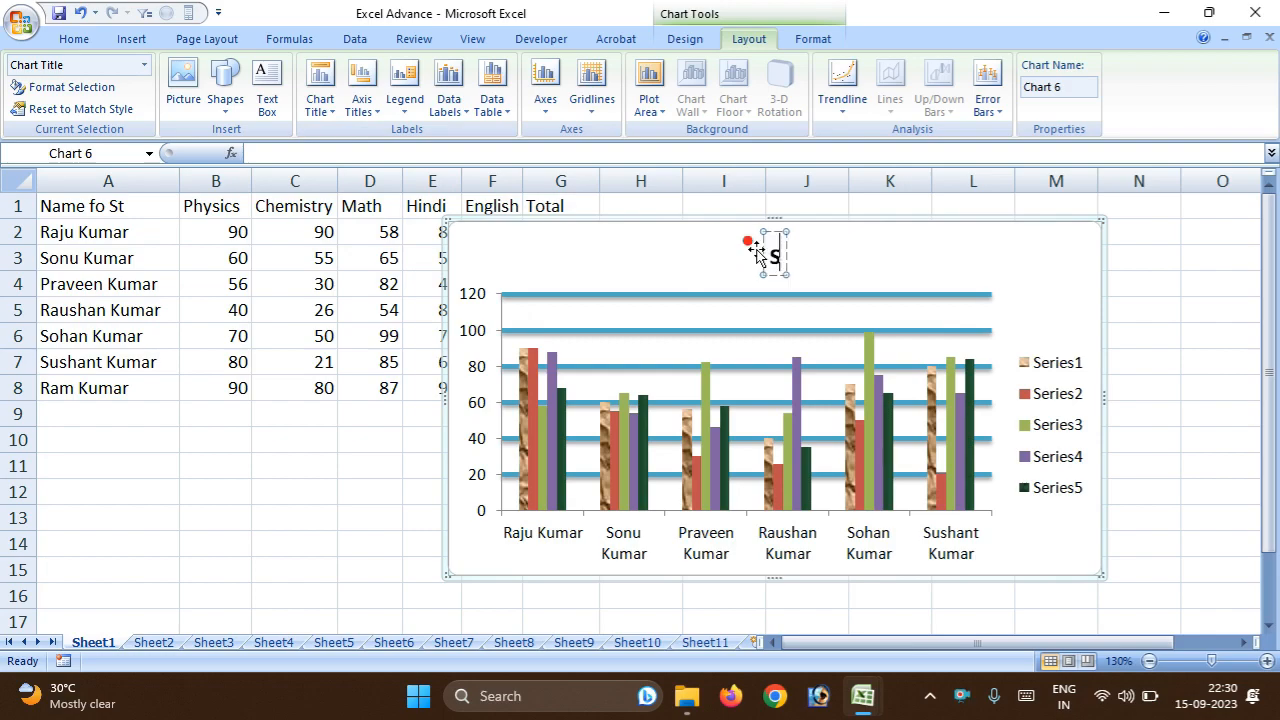
key(BackSpace)
key(BackSpace)
key(BackSpace)
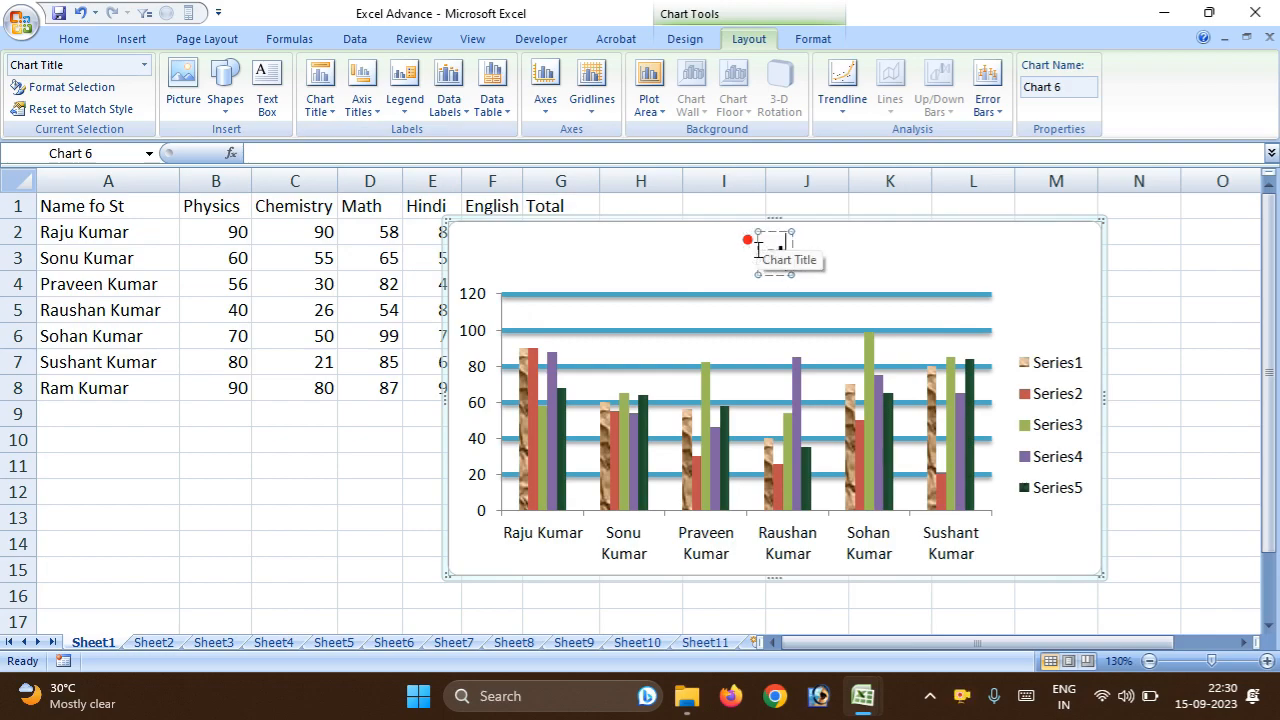
text(u)
click(820, 274)
click(778, 256)
click(931, 258)
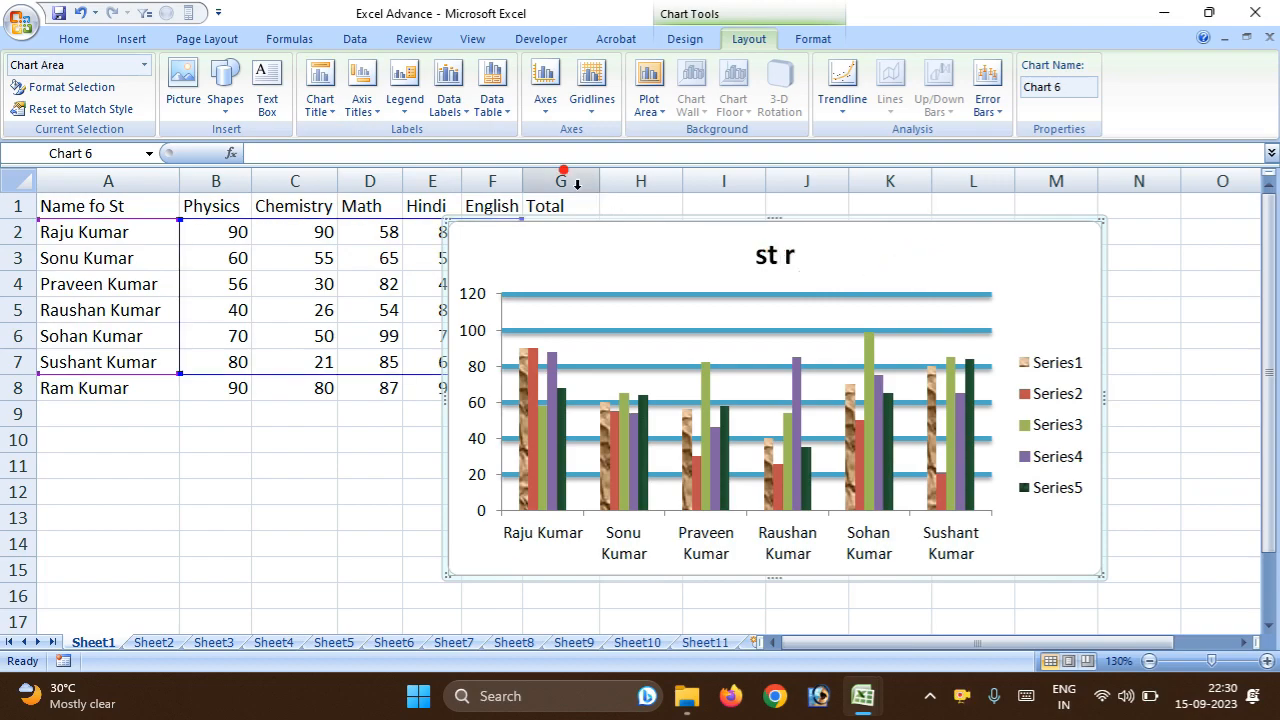
Add a primary horizontal axis title below the chart's category axis.
click(362, 105)
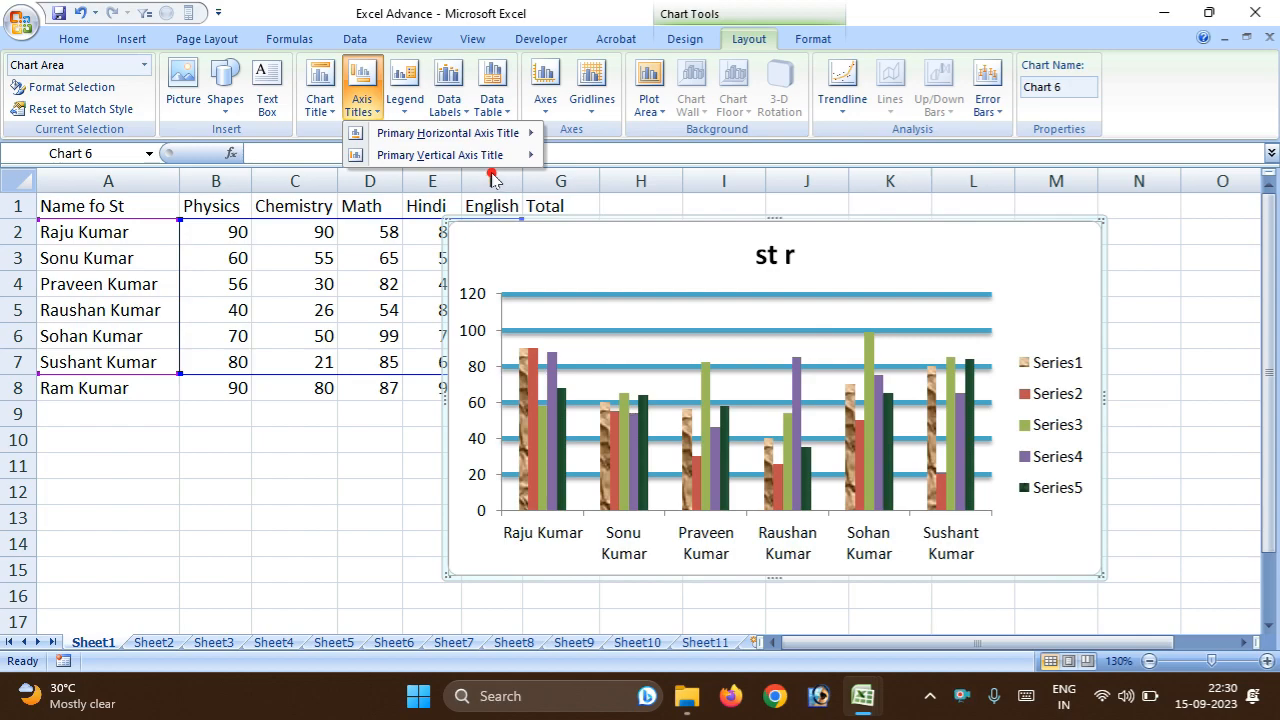
mouse_move(447, 134)
click(636, 188)
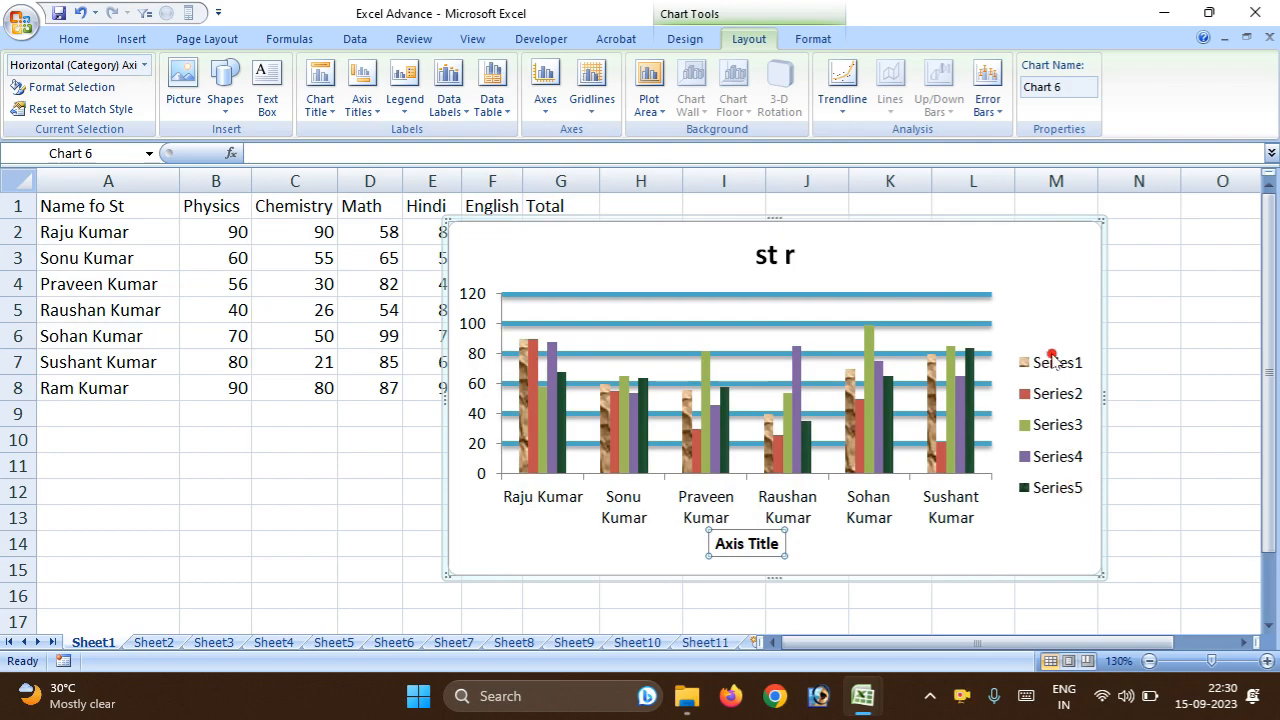
Apply Show Legend at Right to the chart and check the available data label positions.
click(410, 108)
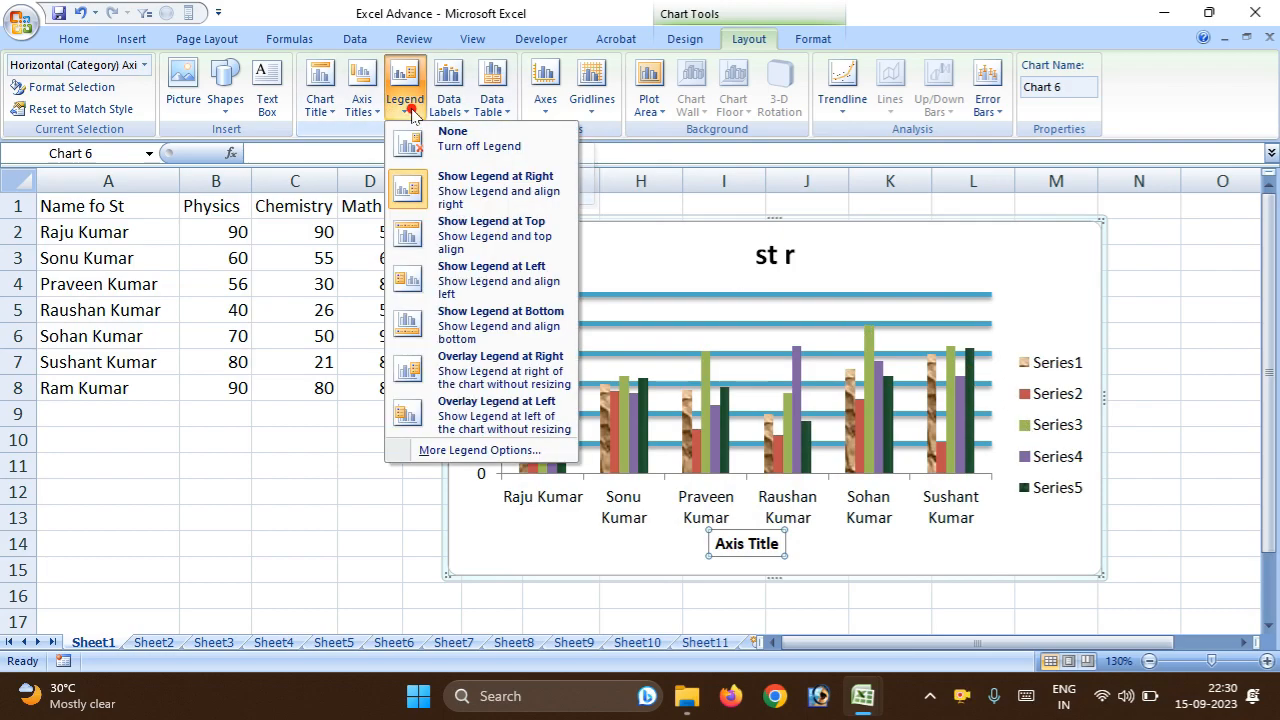
click(505, 205)
click(458, 112)
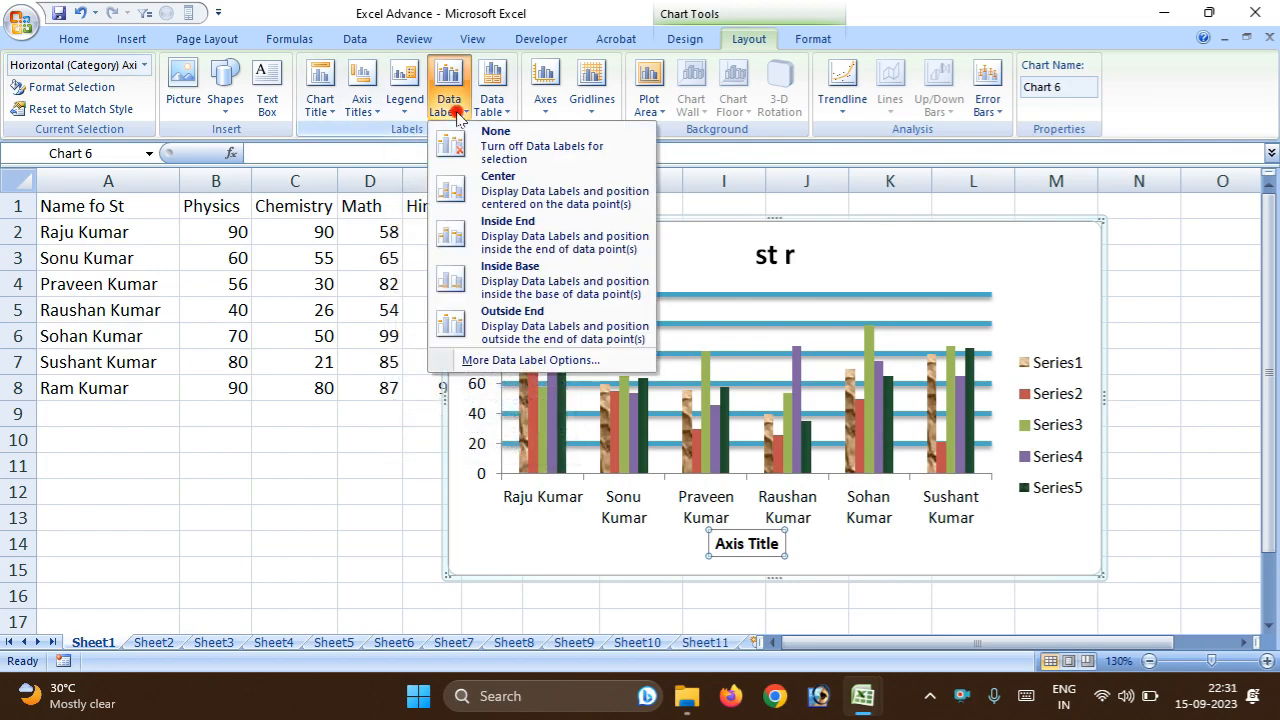
click(456, 112)
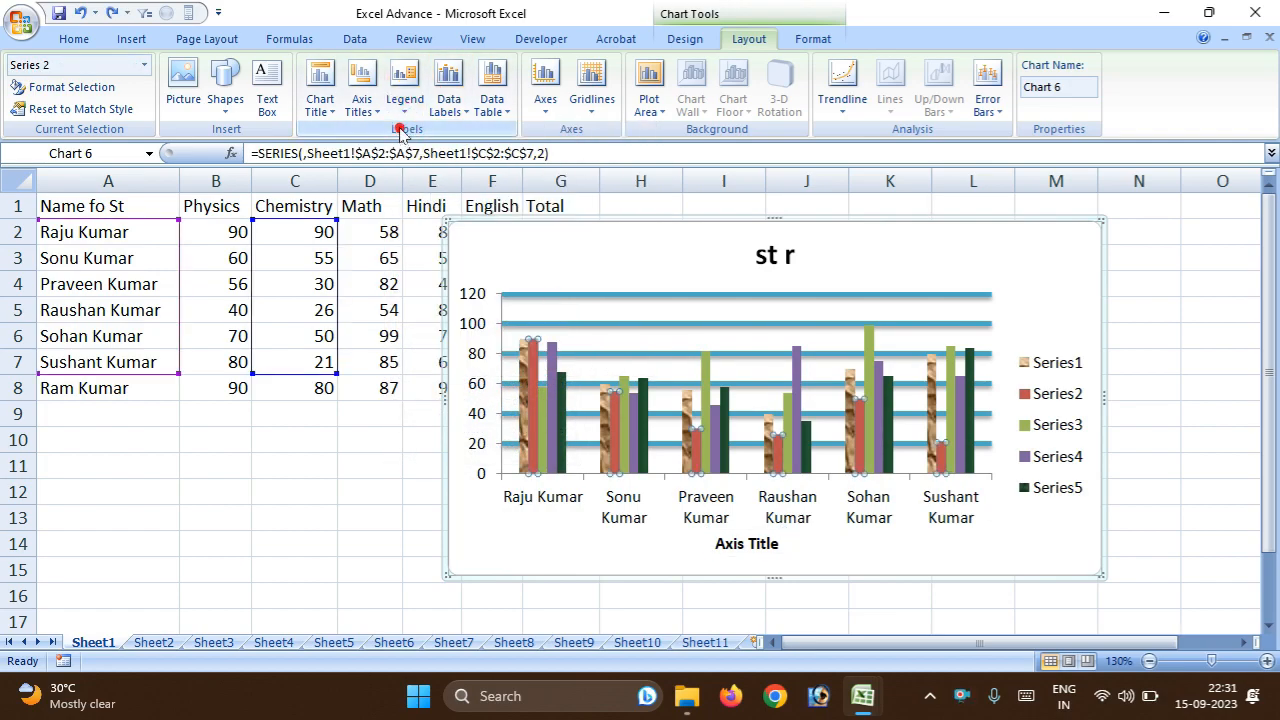
Try the chart legend at the top and at the bottom, ending with Overlay Legend at Right.
click(408, 115)
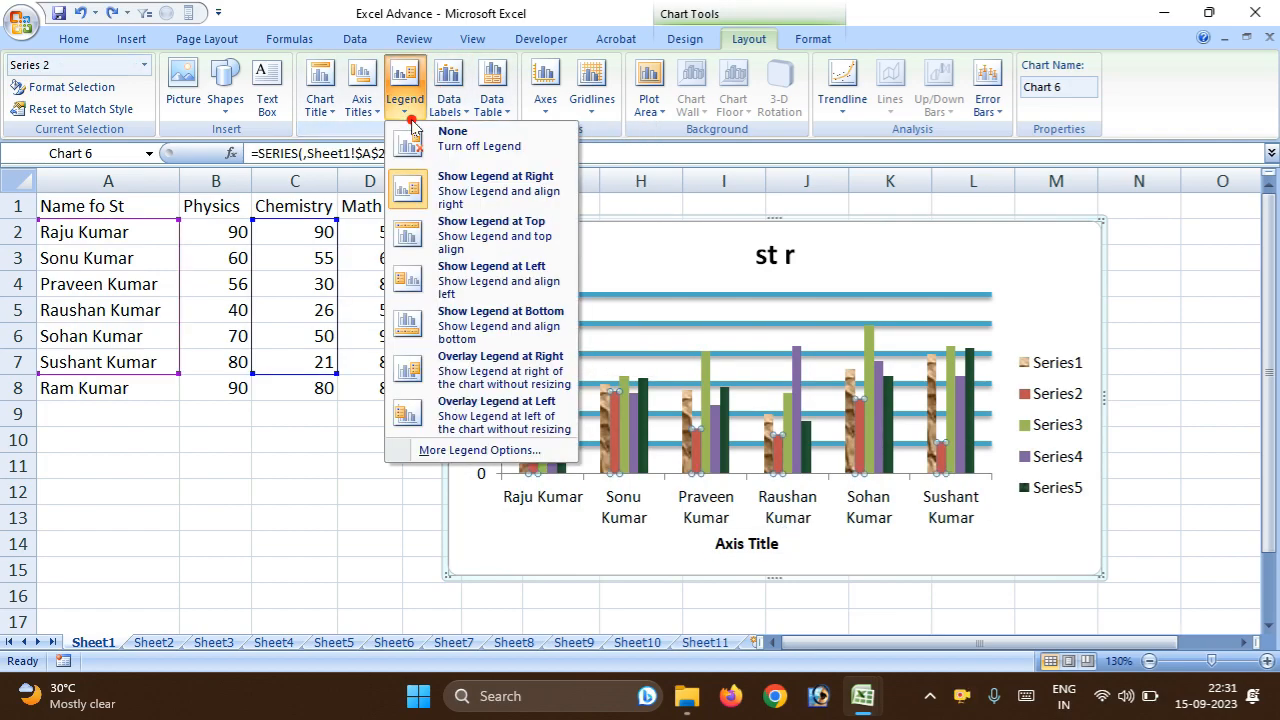
click(511, 240)
click(403, 112)
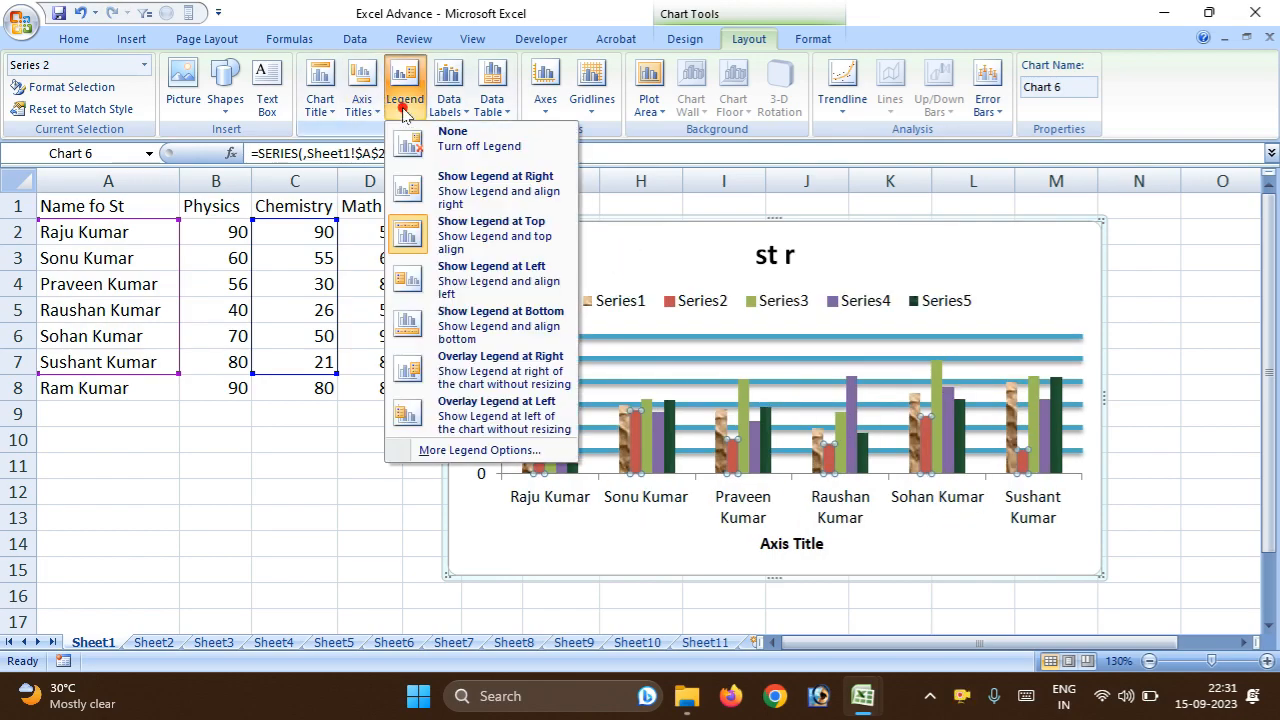
click(488, 326)
click(417, 118)
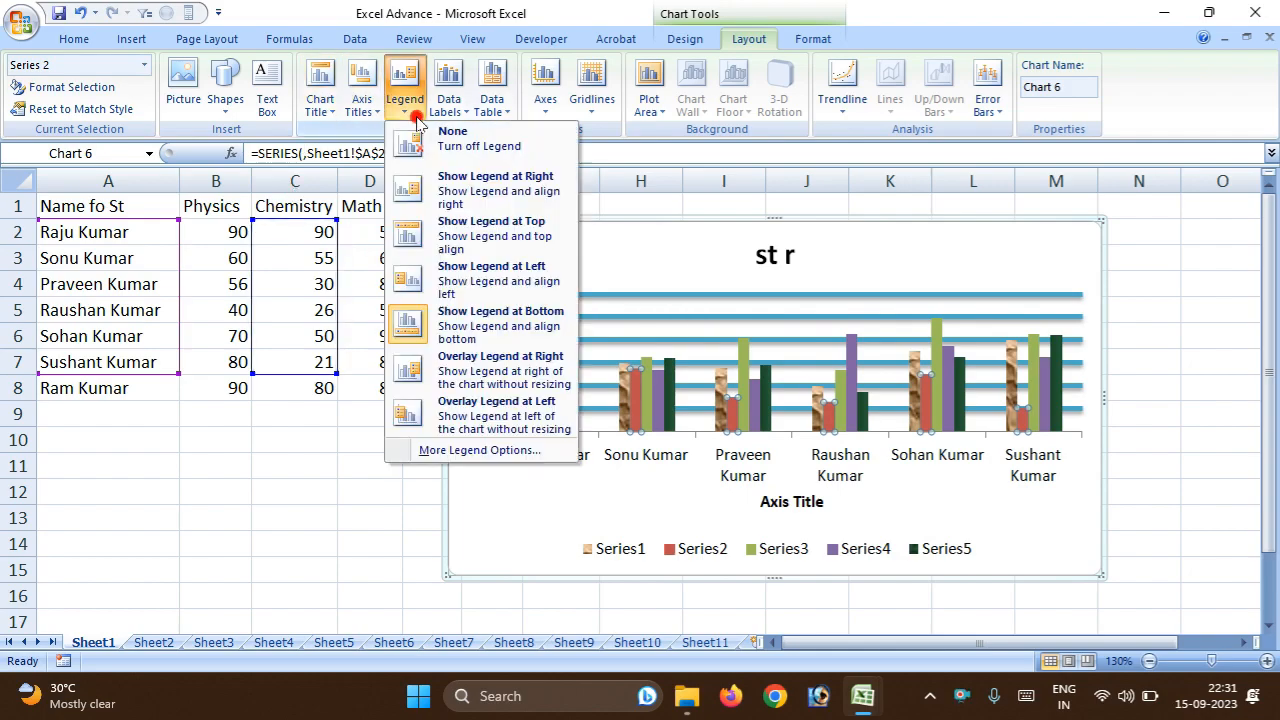
click(480, 357)
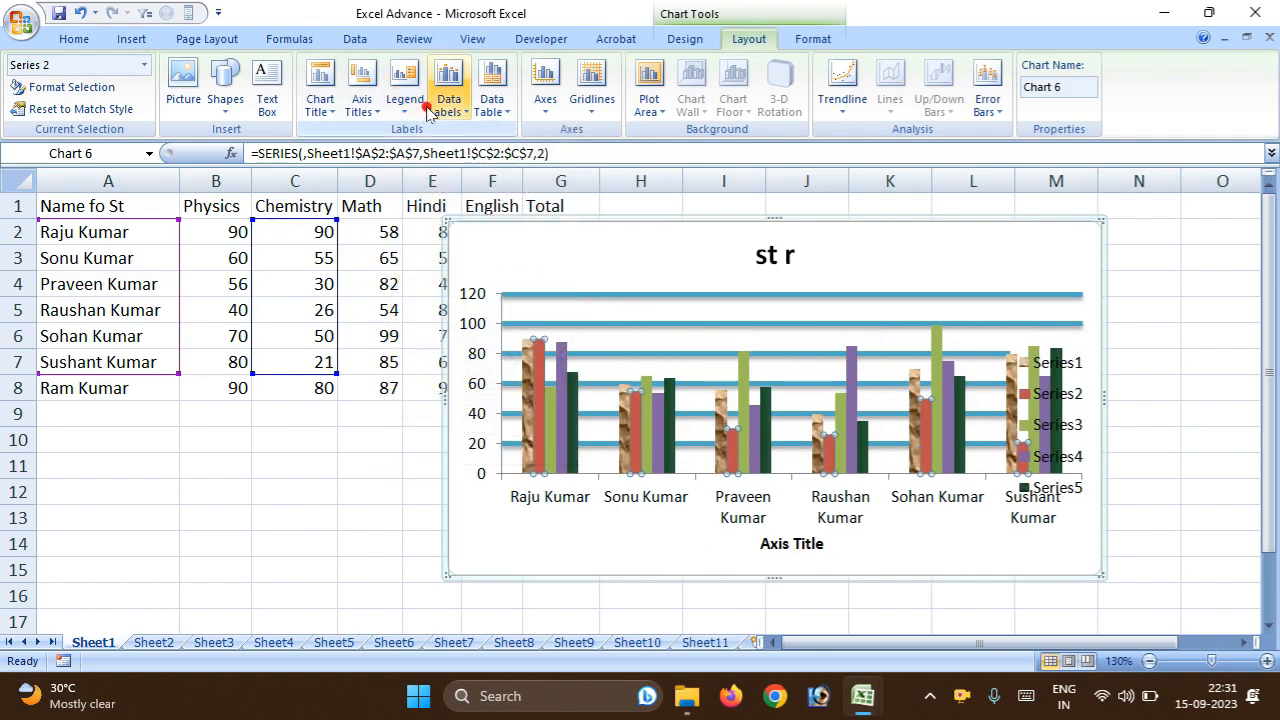
Try the chart's data table without and with legend keys, and turn it back off.
click(498, 112)
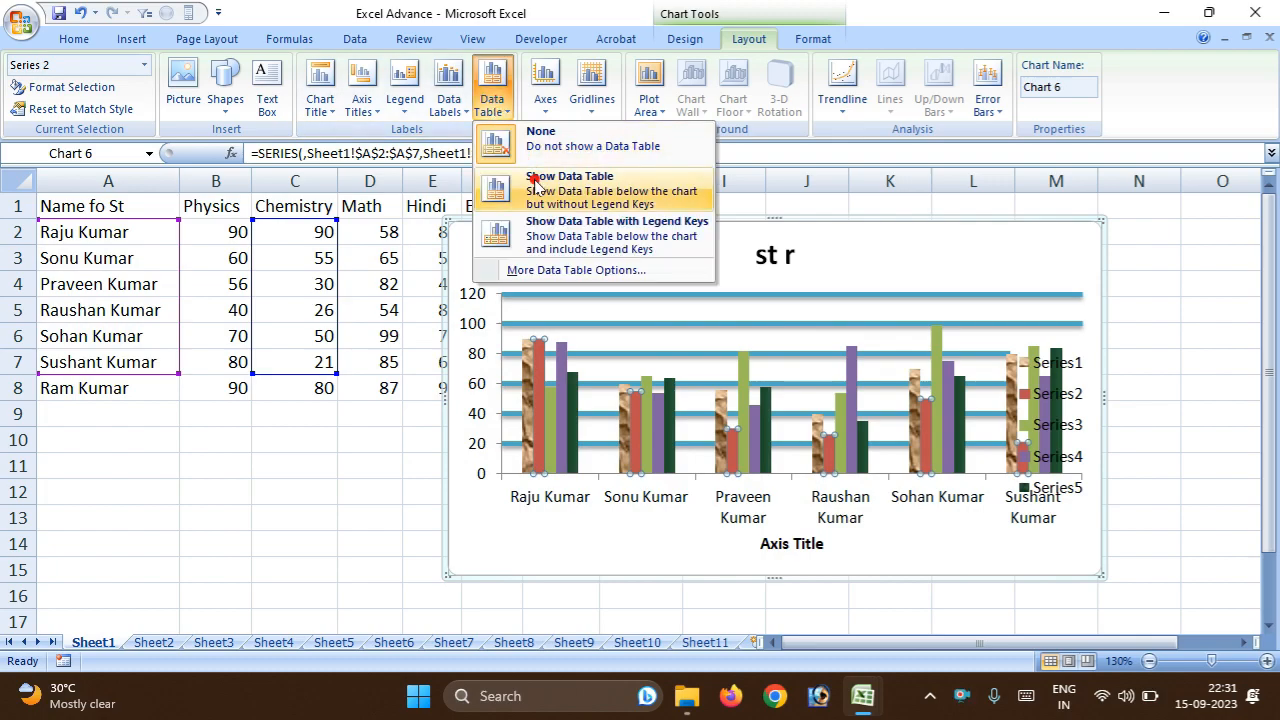
click(535, 185)
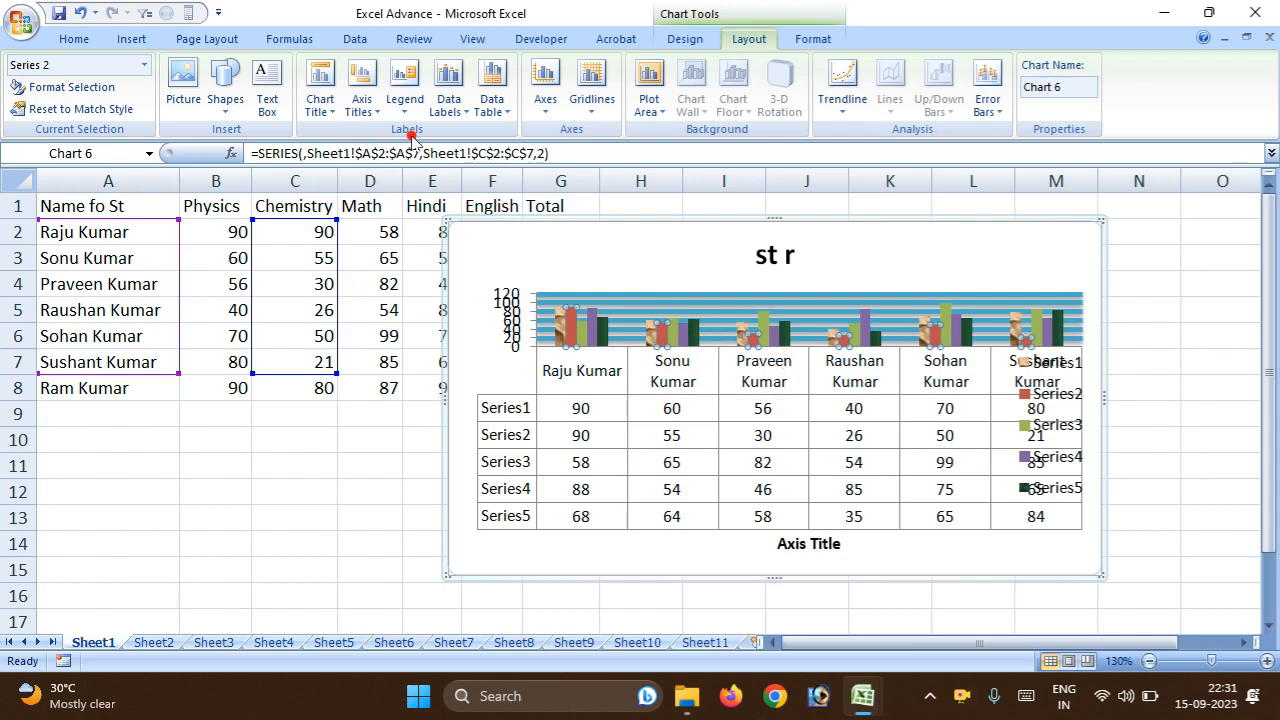
click(492, 100)
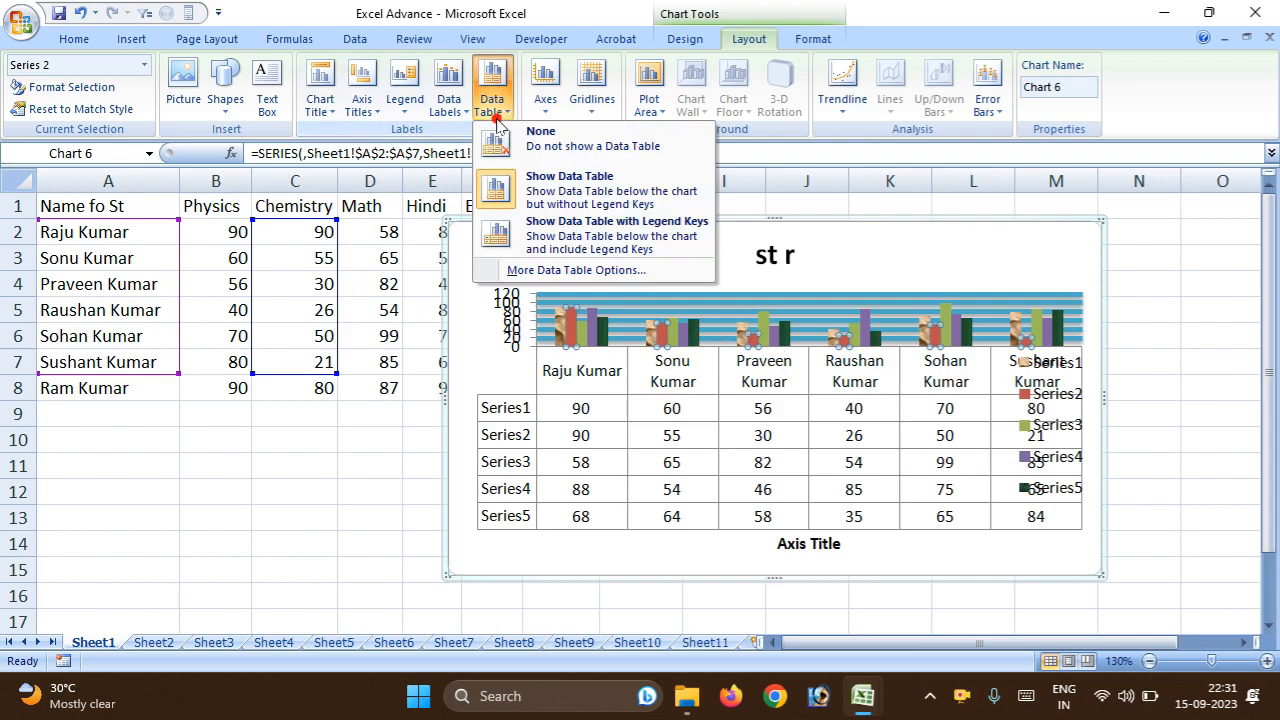
click(545, 185)
click(490, 104)
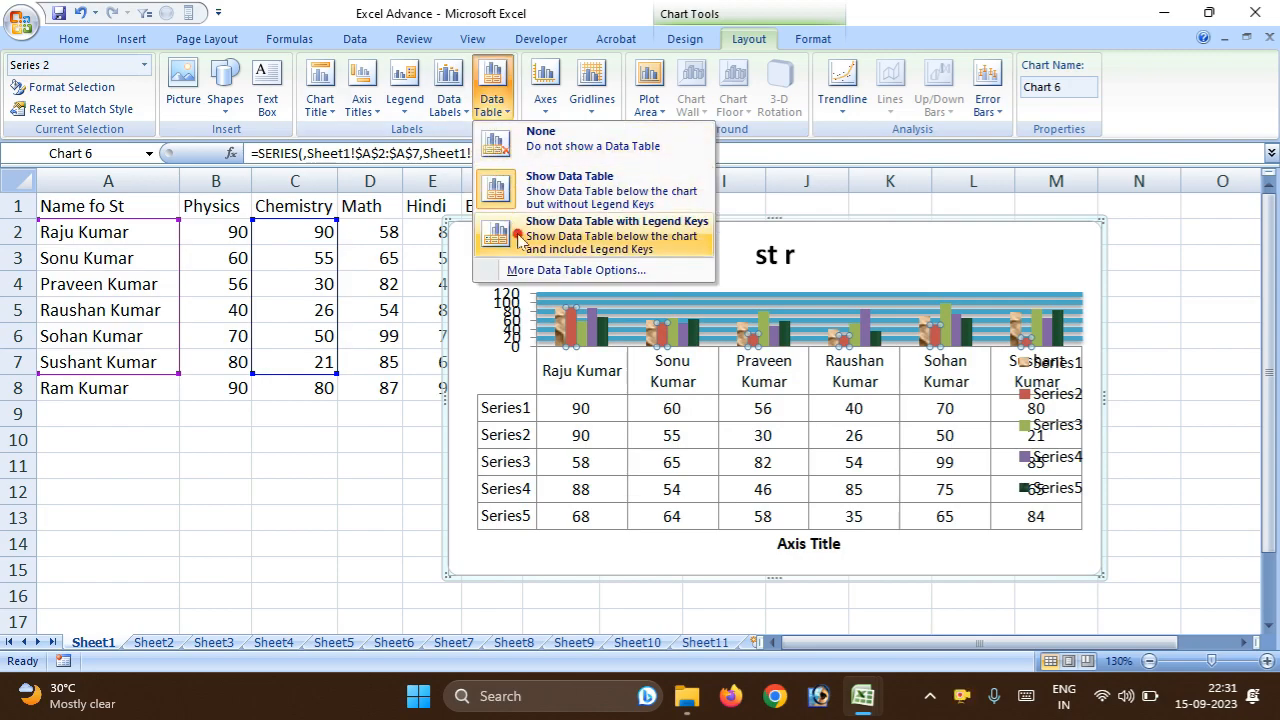
click(545, 215)
click(490, 100)
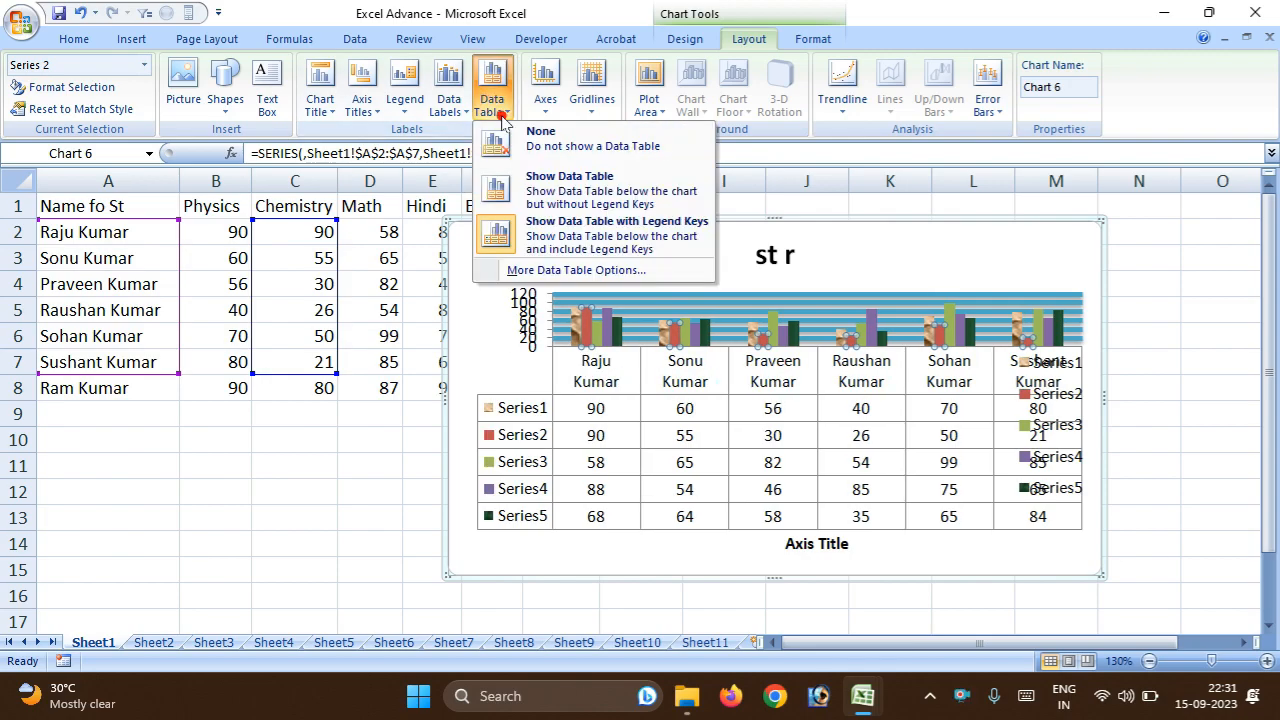
click(530, 132)
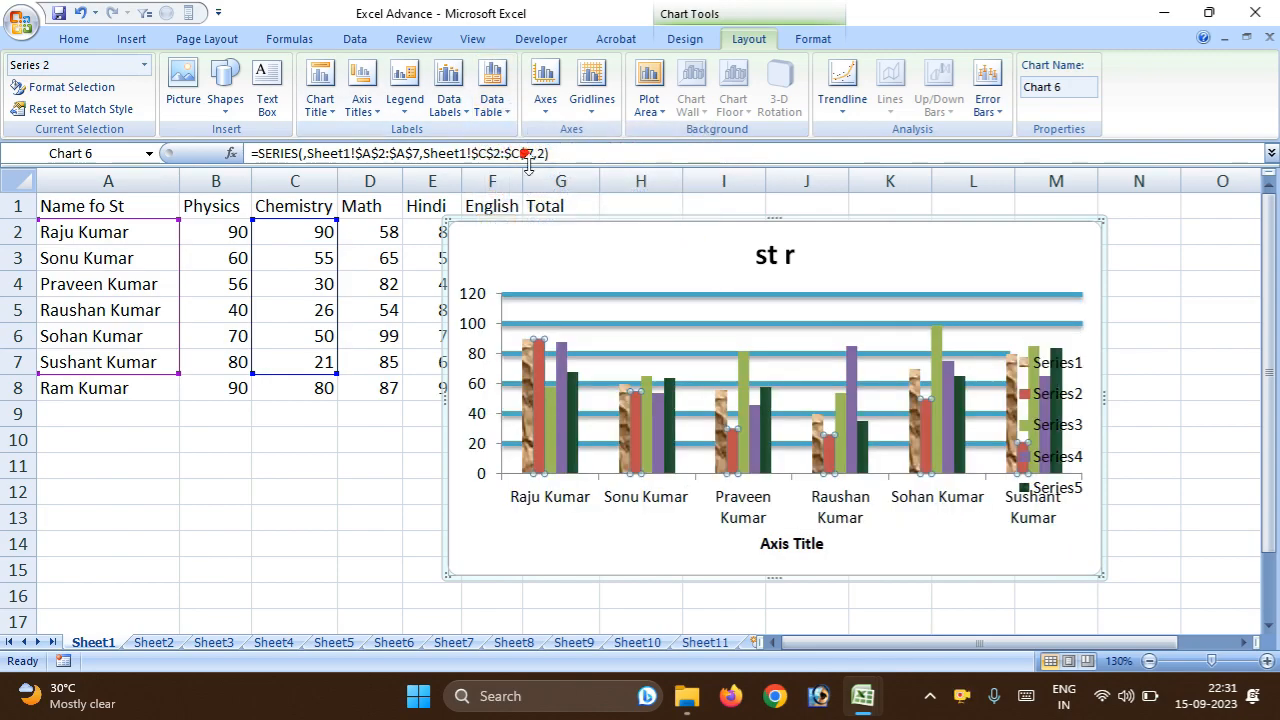
click(545, 100)
mouse_move(567, 135)
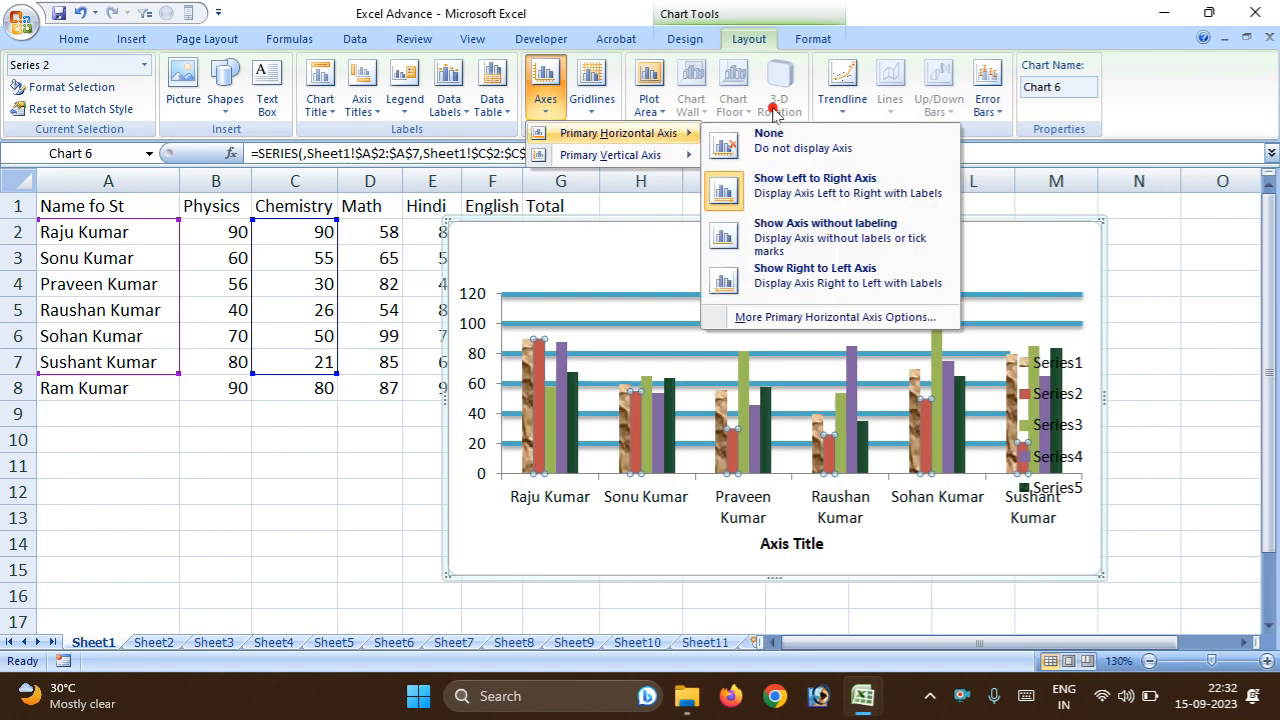
click(580, 220)
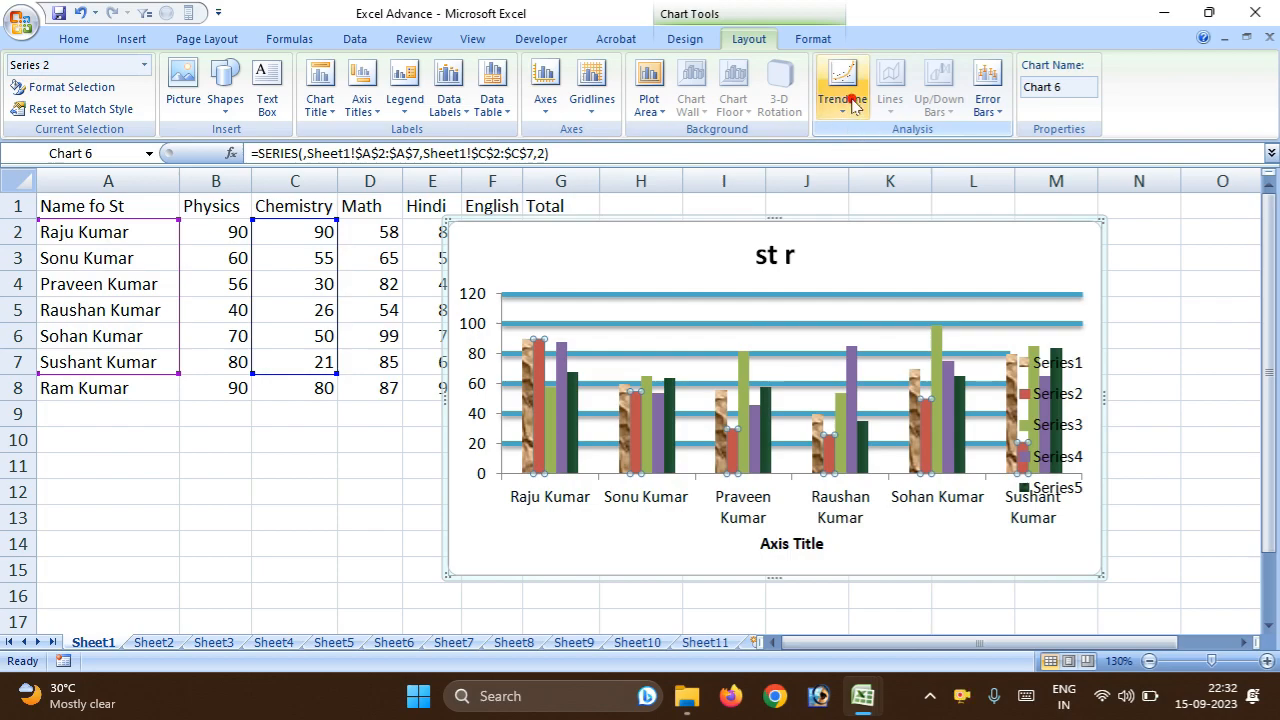
Cut the formatted column chart titled "st r" from the worksheet.
click(997, 215)
right_click(999, 215)
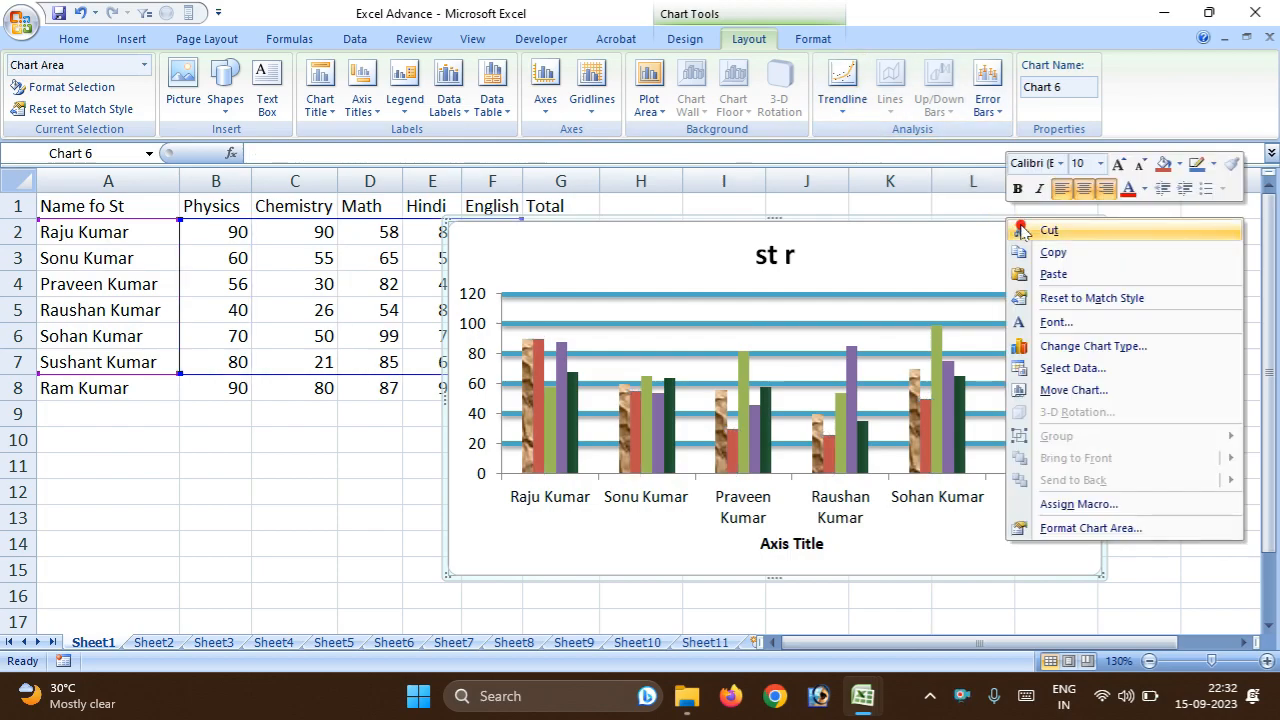
click(1045, 230)
click(396, 388)
Insert a stacked pyramid chart from the student marks in A2:G8 and cut it from the worksheet.
drag(54, 233, 553, 233)
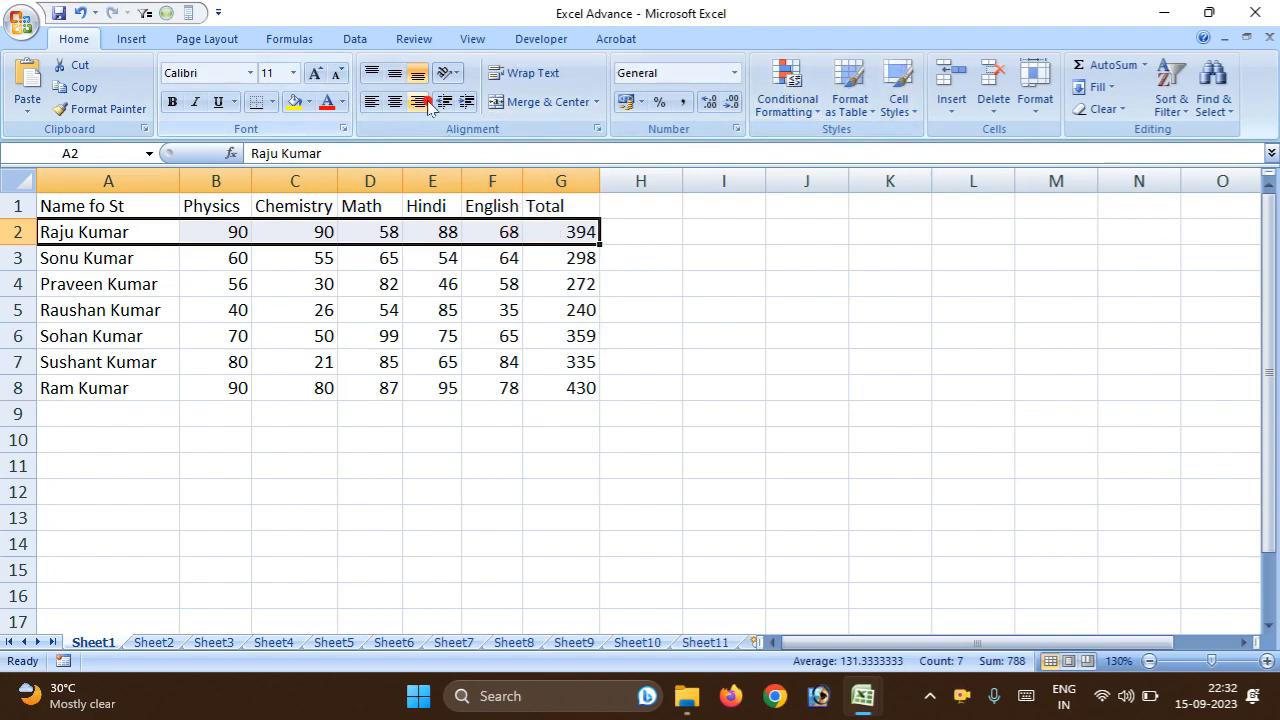
click(258, 280)
drag(86, 236, 580, 390)
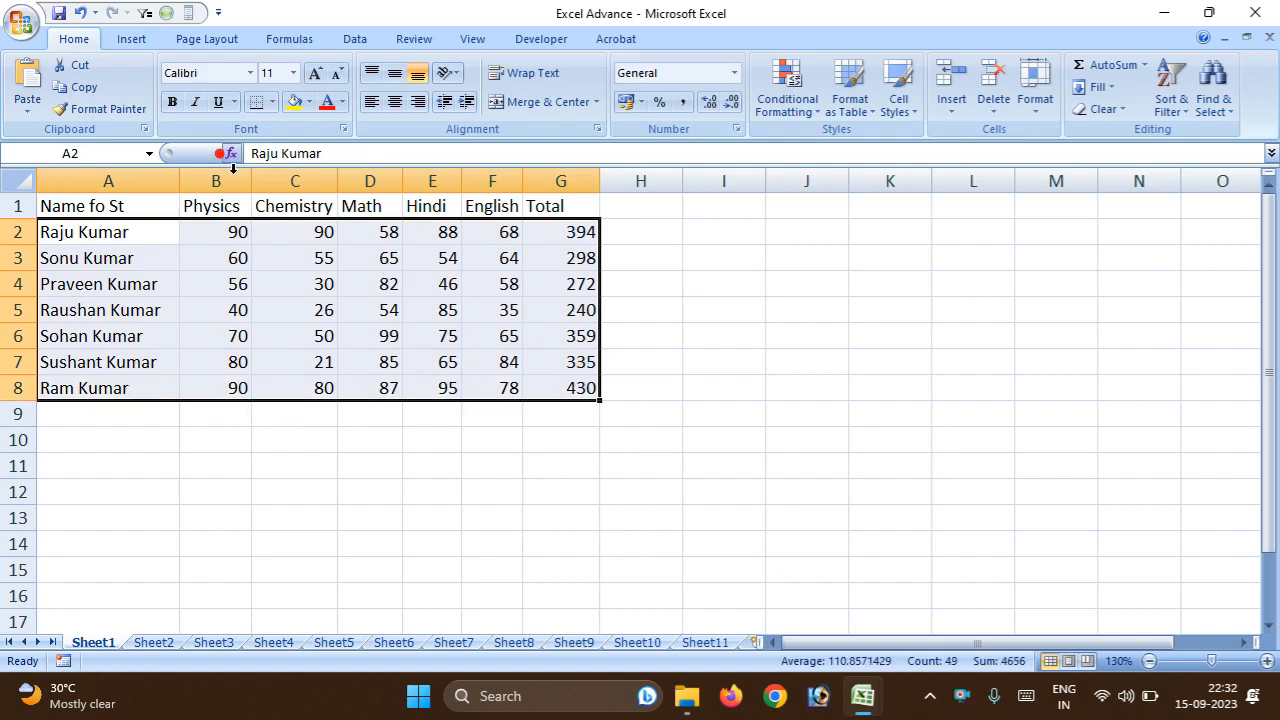
click(131, 39)
click(326, 90)
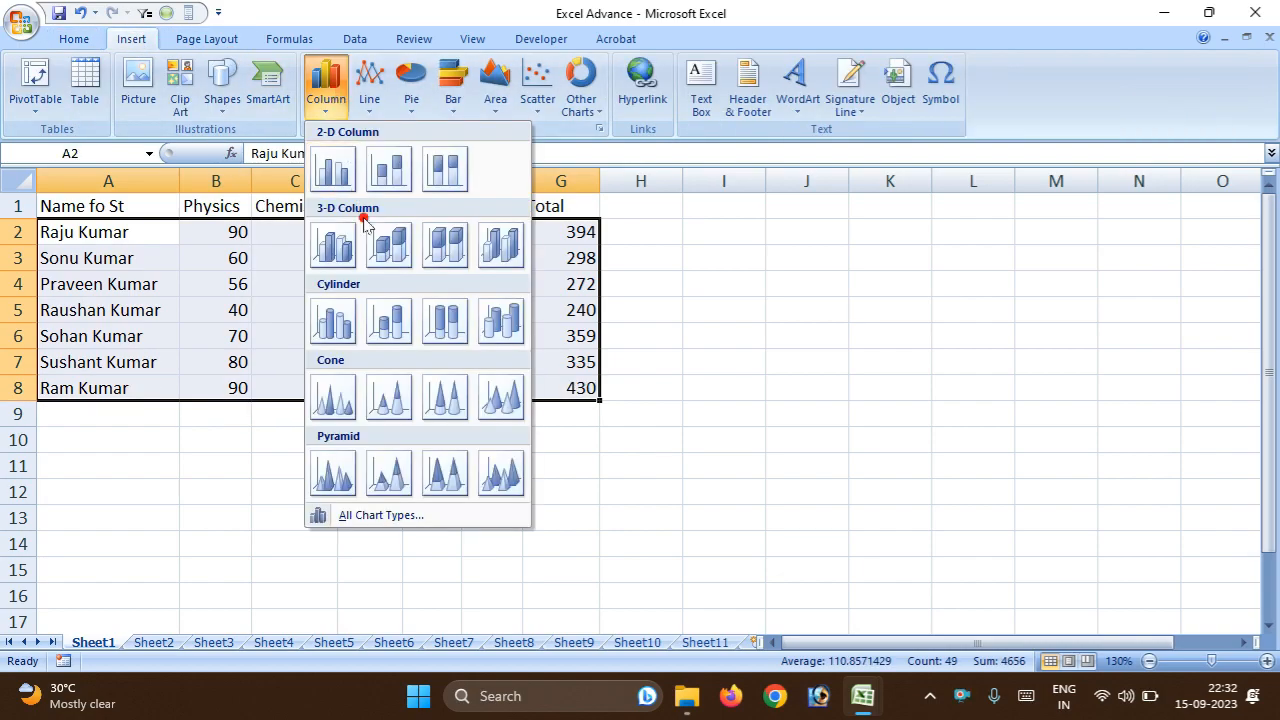
click(390, 472)
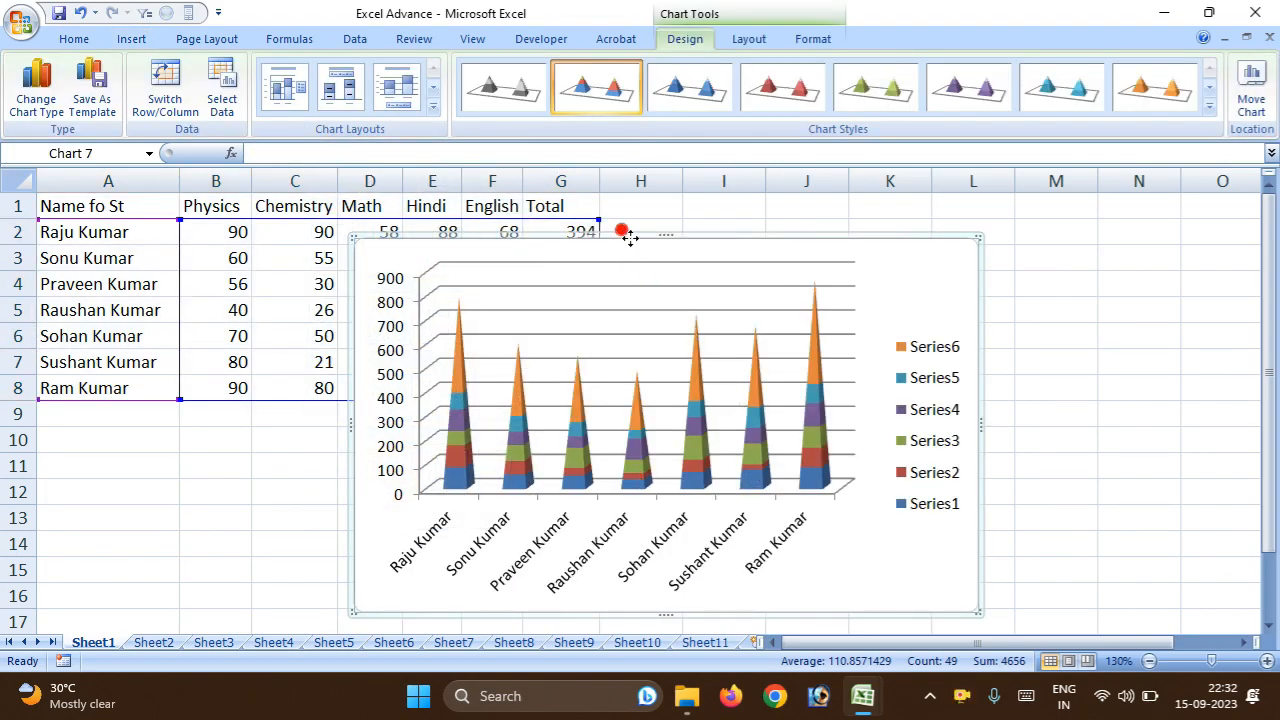
right_click(628, 236)
click(651, 250)
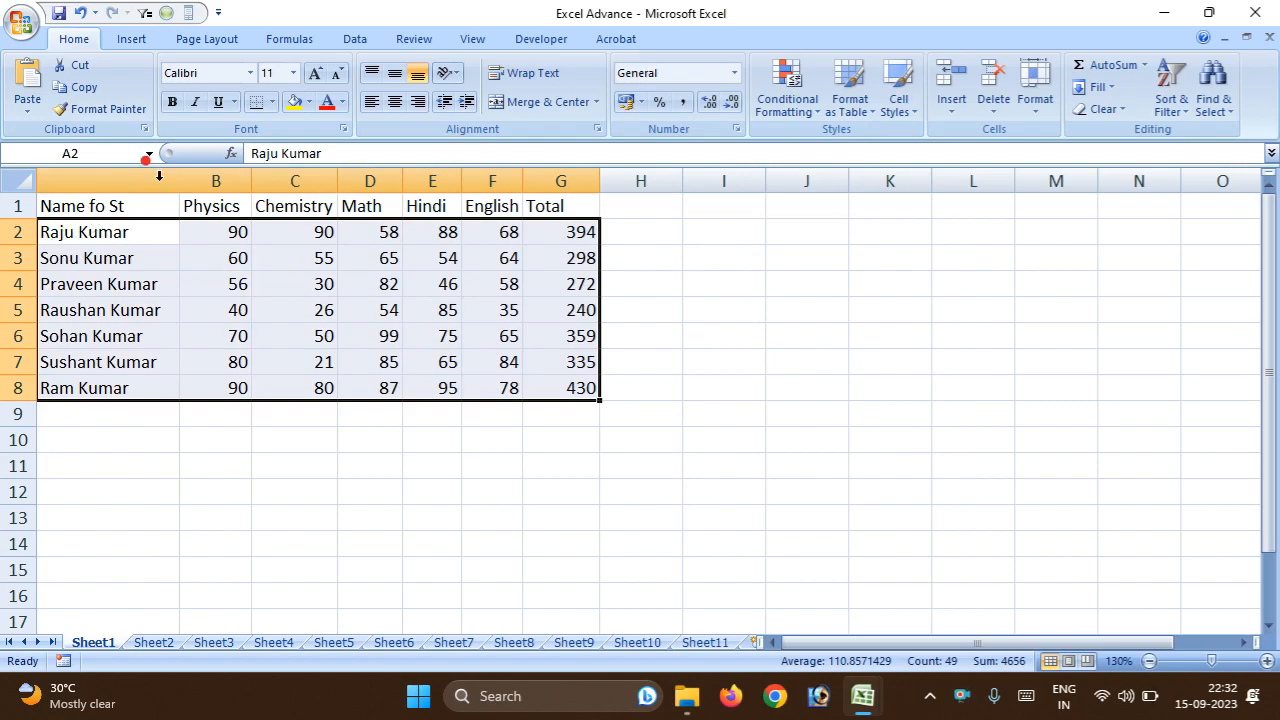
Open the Insert Chart dialog with all chart types for the selected range A2:G8.
click(207, 39)
click(291, 40)
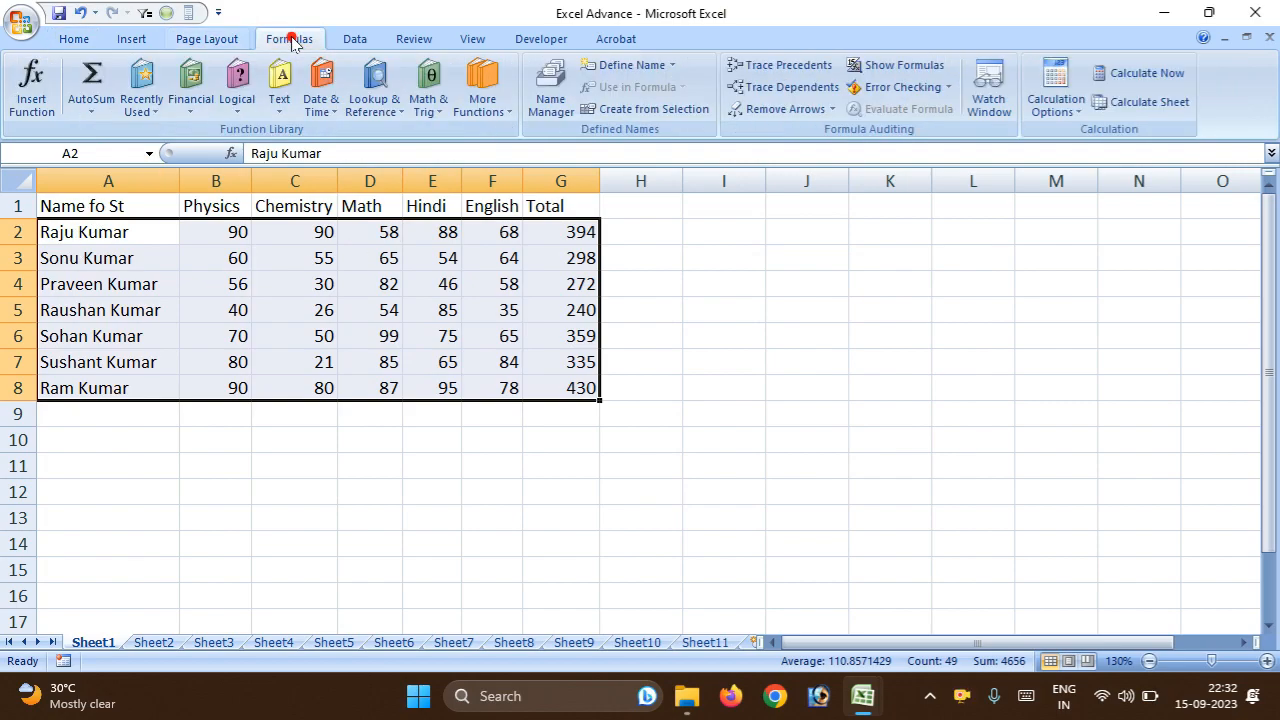
click(131, 39)
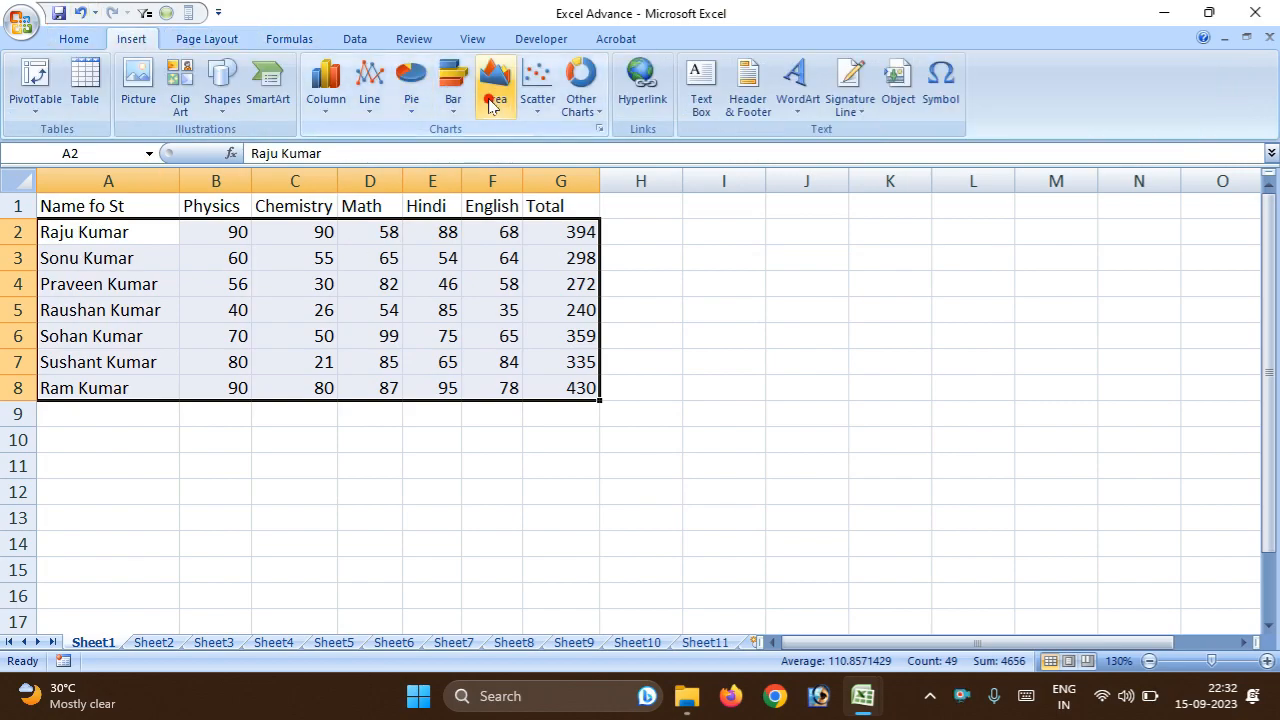
click(356, 107)
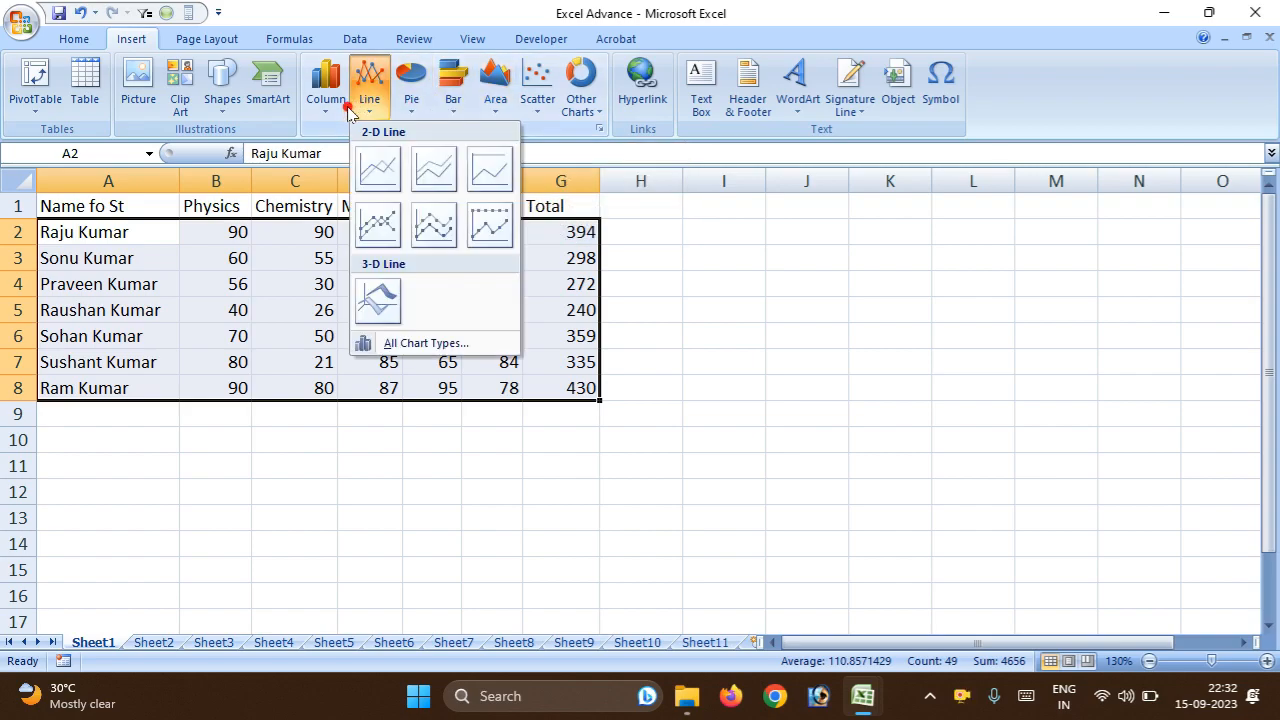
click(338, 105)
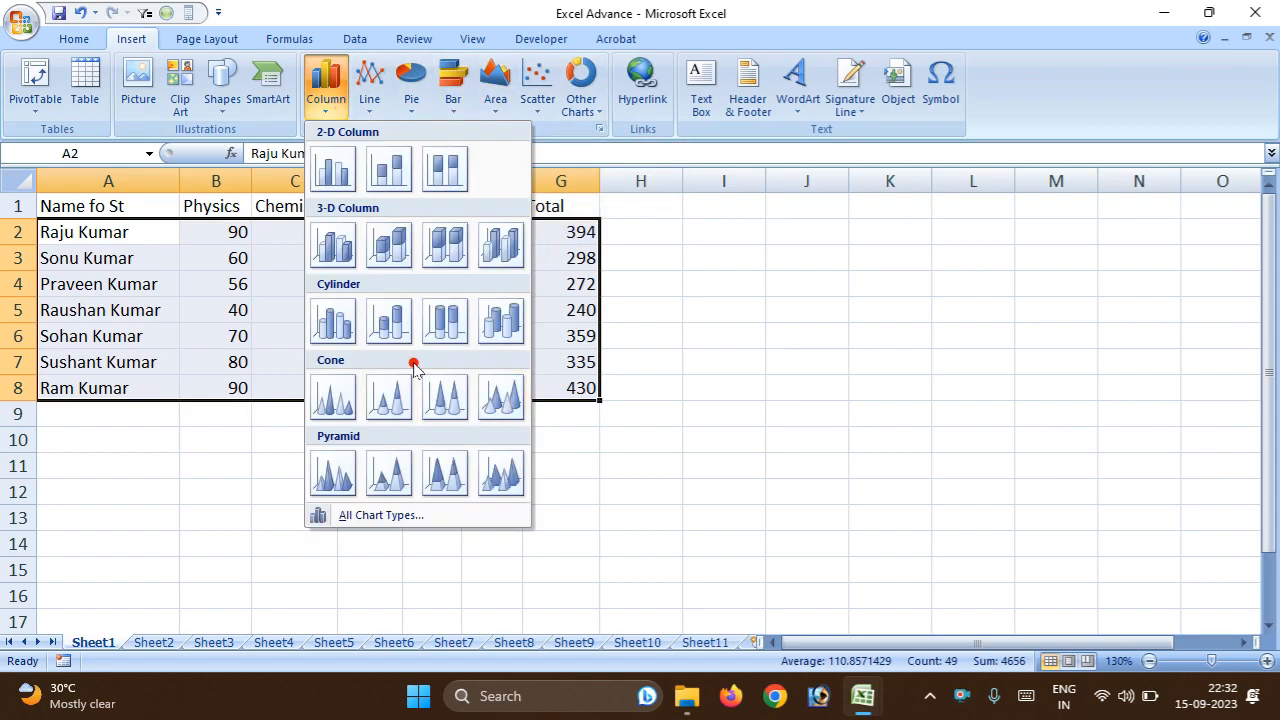
click(392, 514)
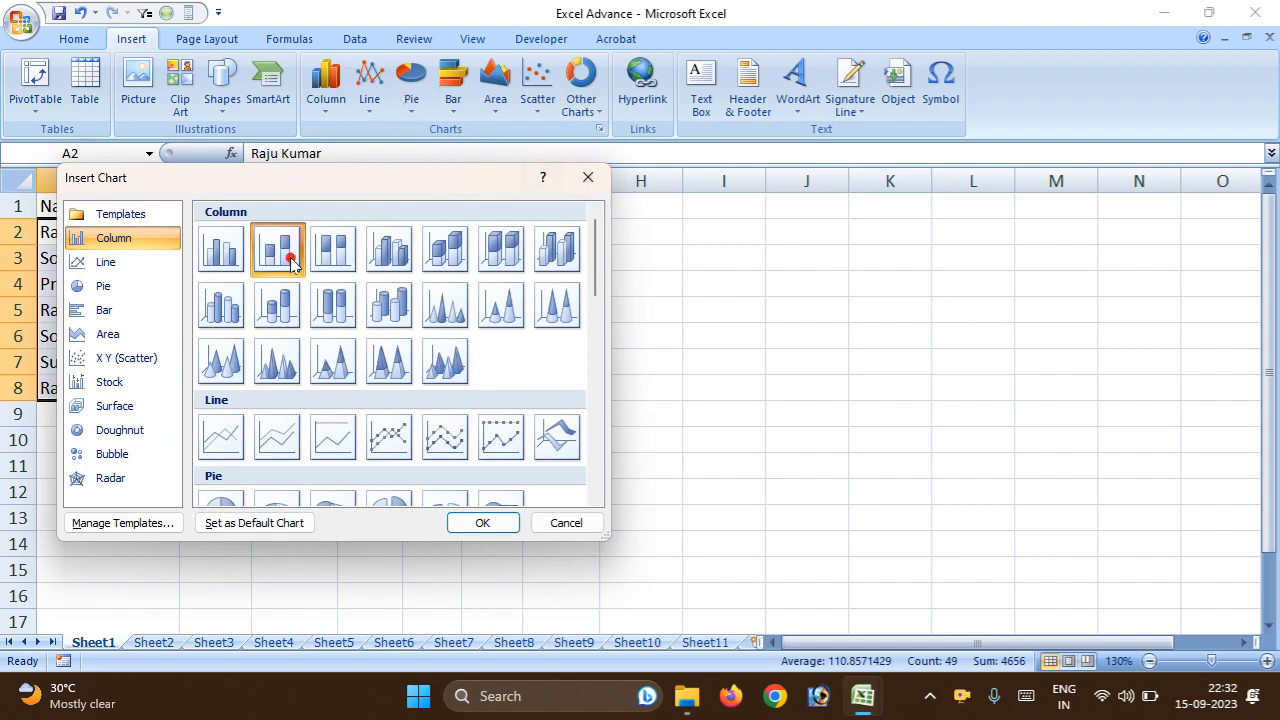
Move the Insert Chart dialog clear of the marks table and insert a stacked line chart with markers.
click(127, 288)
click(125, 263)
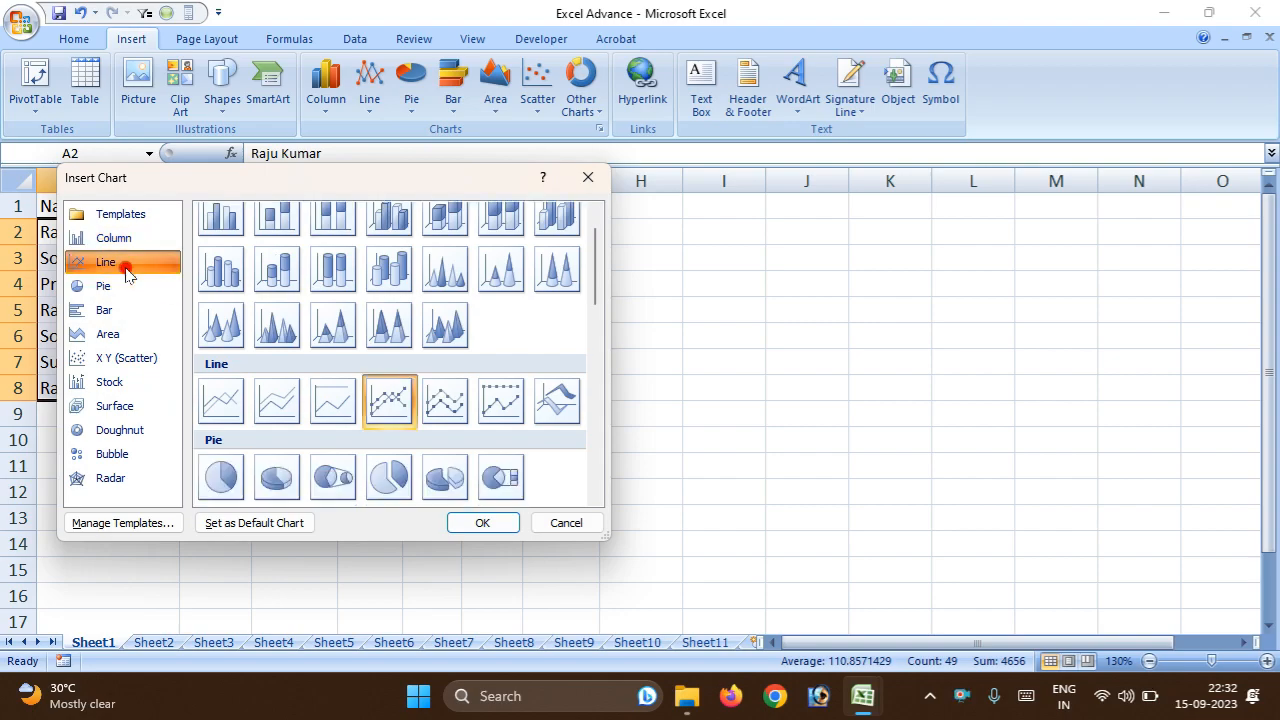
click(499, 416)
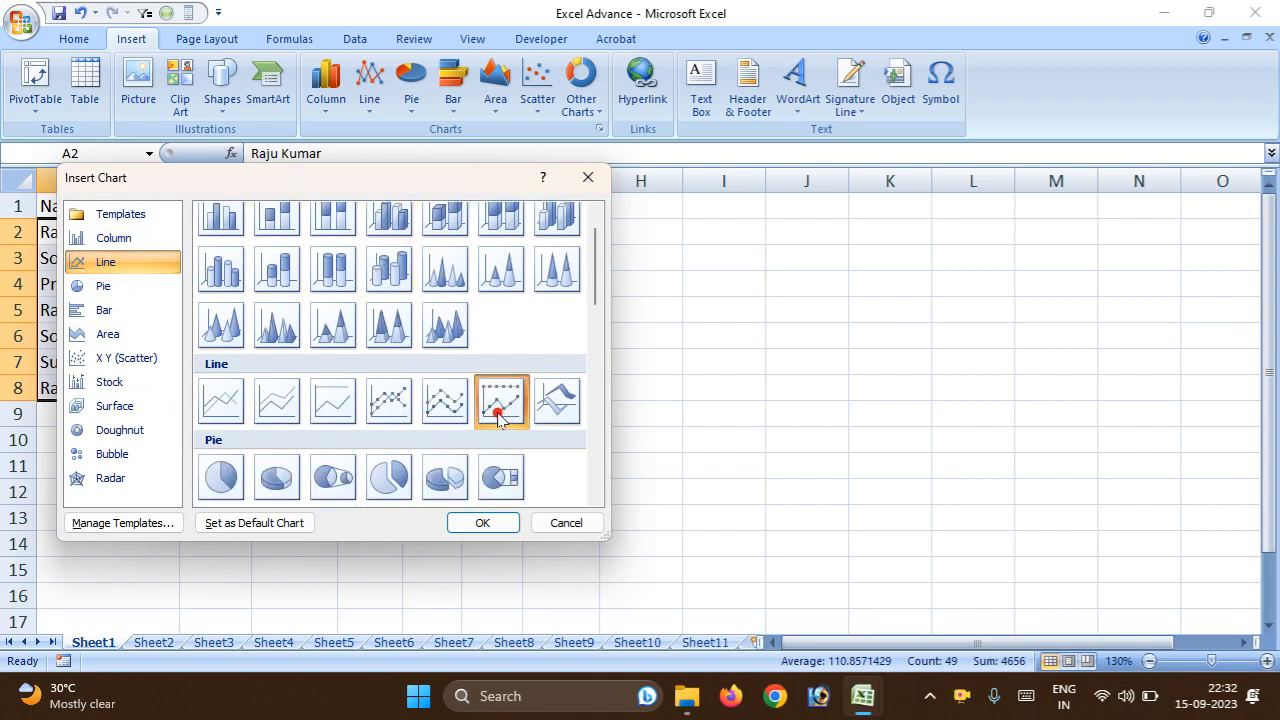
drag(602, 298, 607, 360)
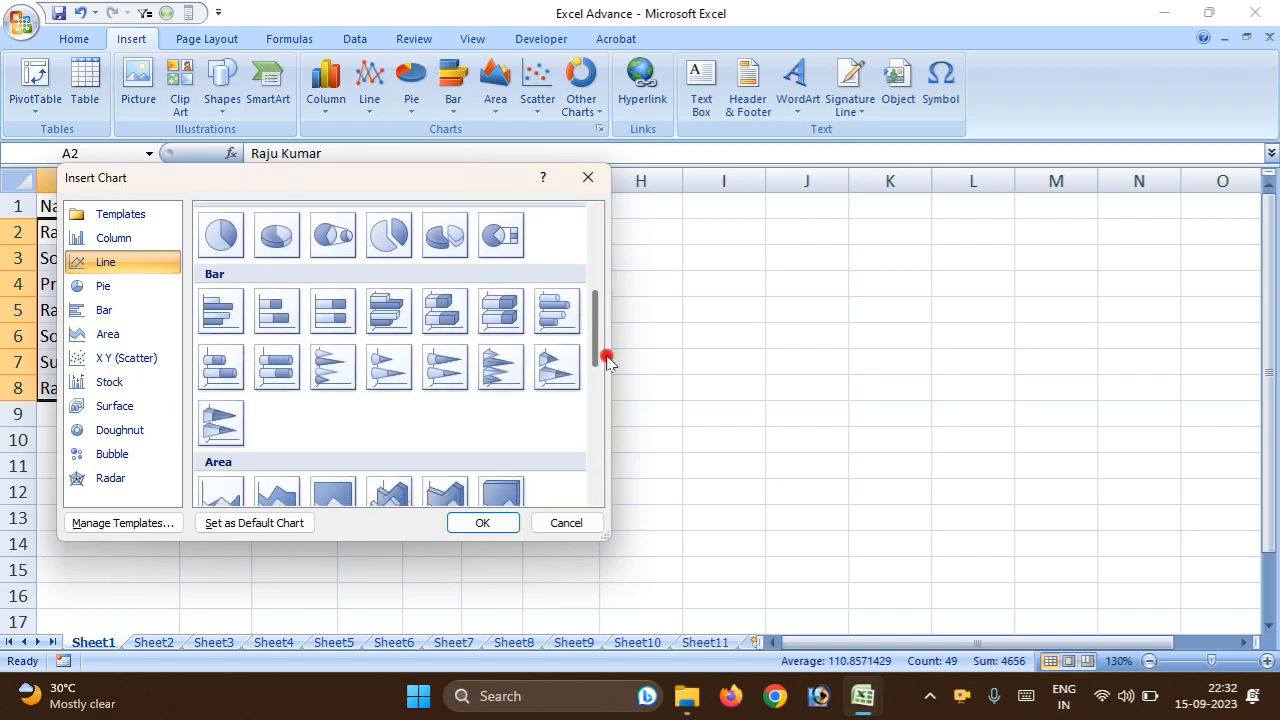
drag(443, 190, 1037, 204)
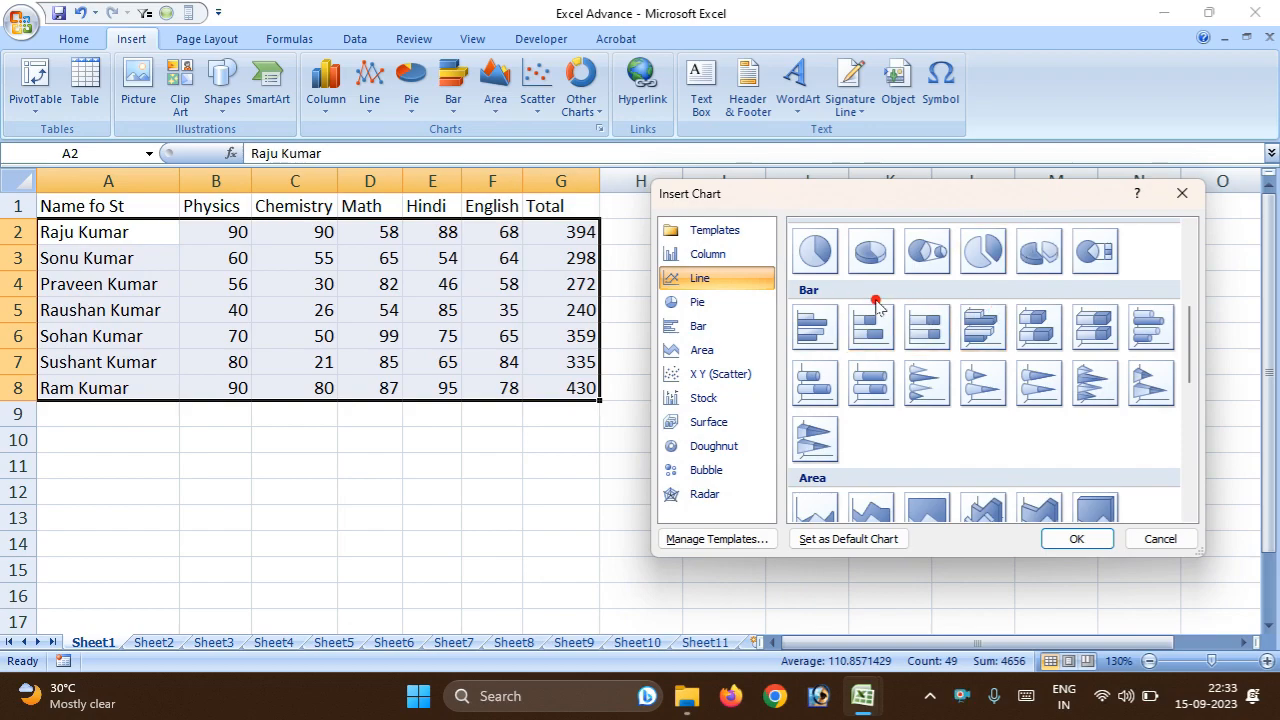
scroll(875, 303, up, 5)
scroll(929, 320, down, 5)
scroll(986, 323, up, 5)
click(1040, 451)
click(1070, 537)
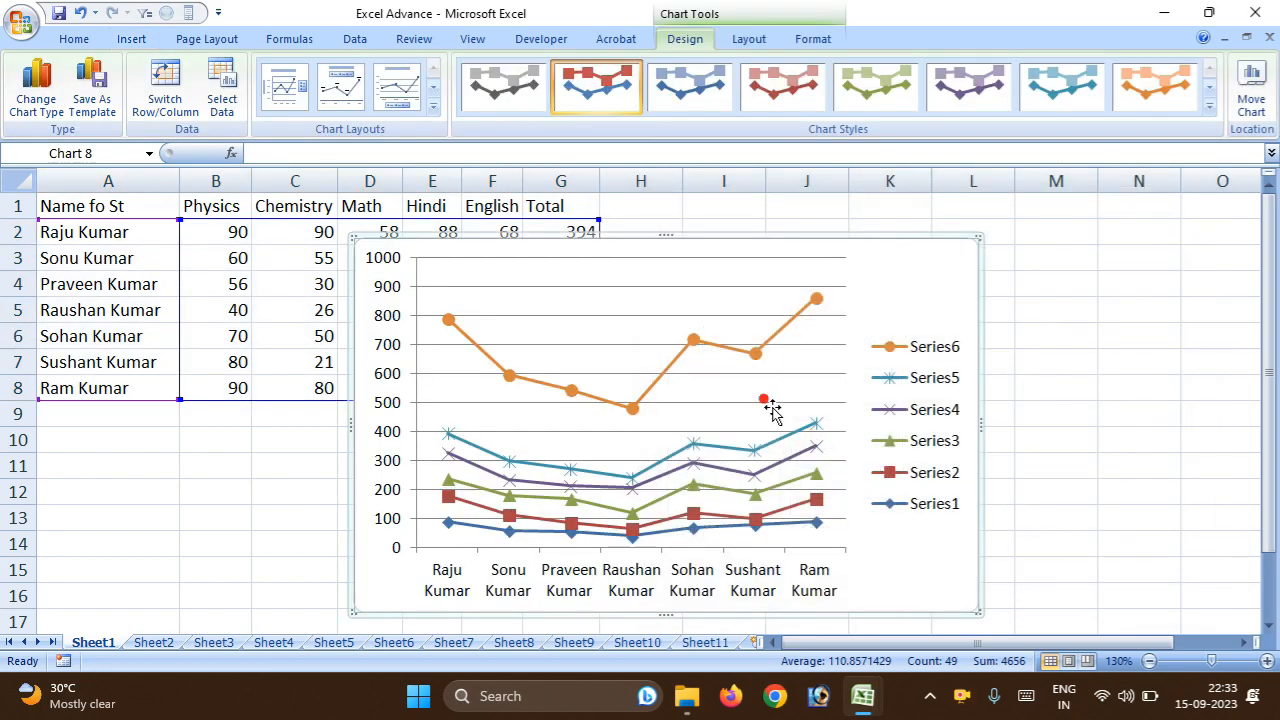
Move the line chart up beside the marks, reaching from column E to column M, and cut it from the worksheet.
drag(723, 248, 808, 210)
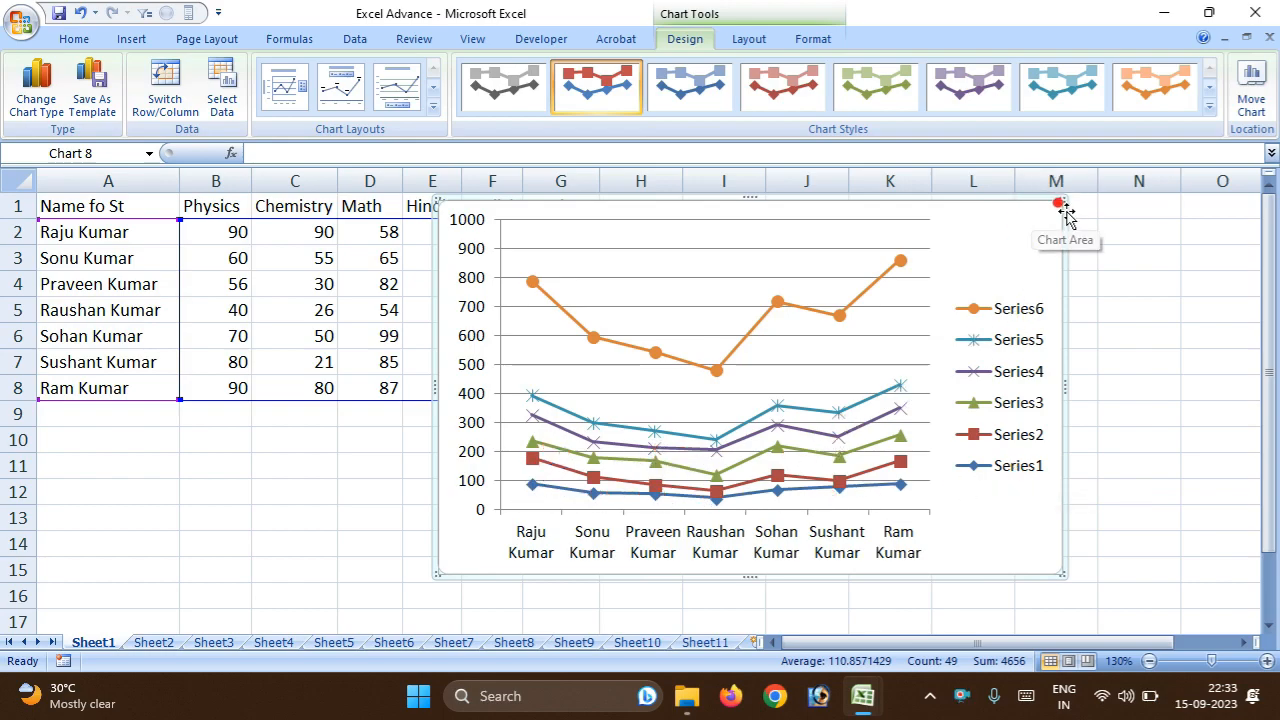
right_click(1018, 213)
click(1019, 215)
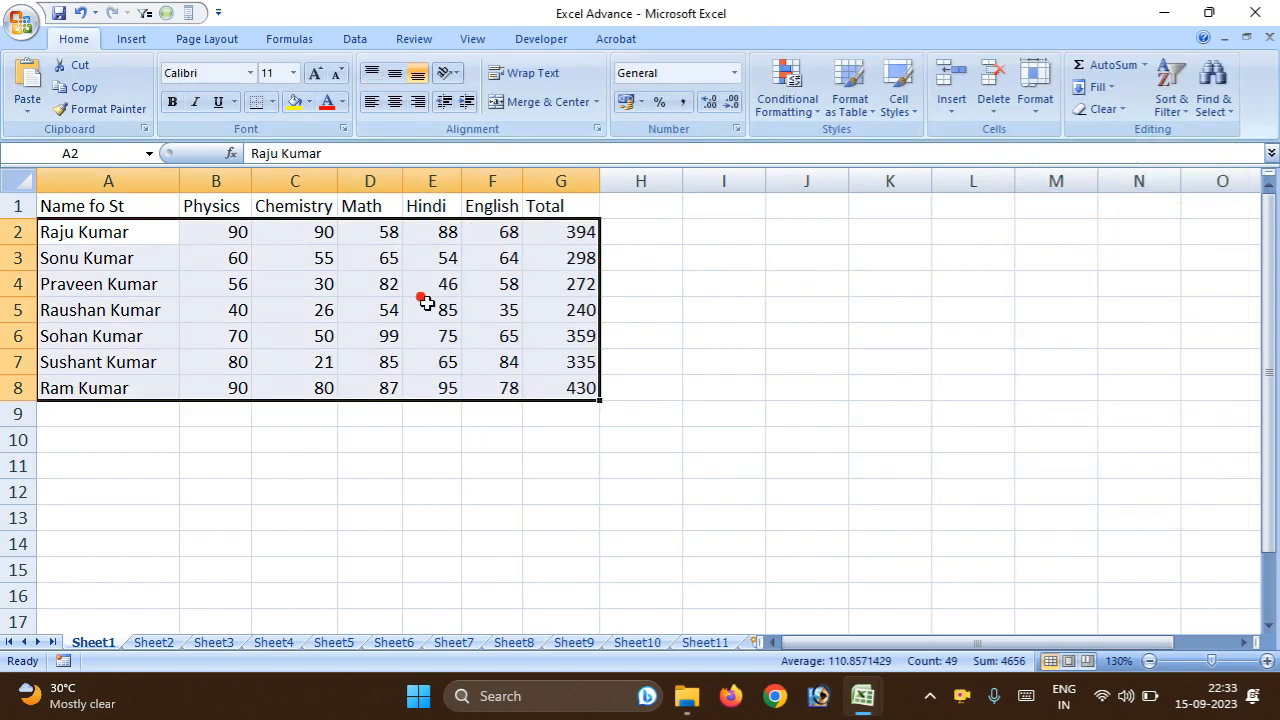
Insert a 2-D Pie of Pie chart from the selected student marks in A2:G8.
click(150, 42)
click(185, 40)
click(135, 40)
click(415, 118)
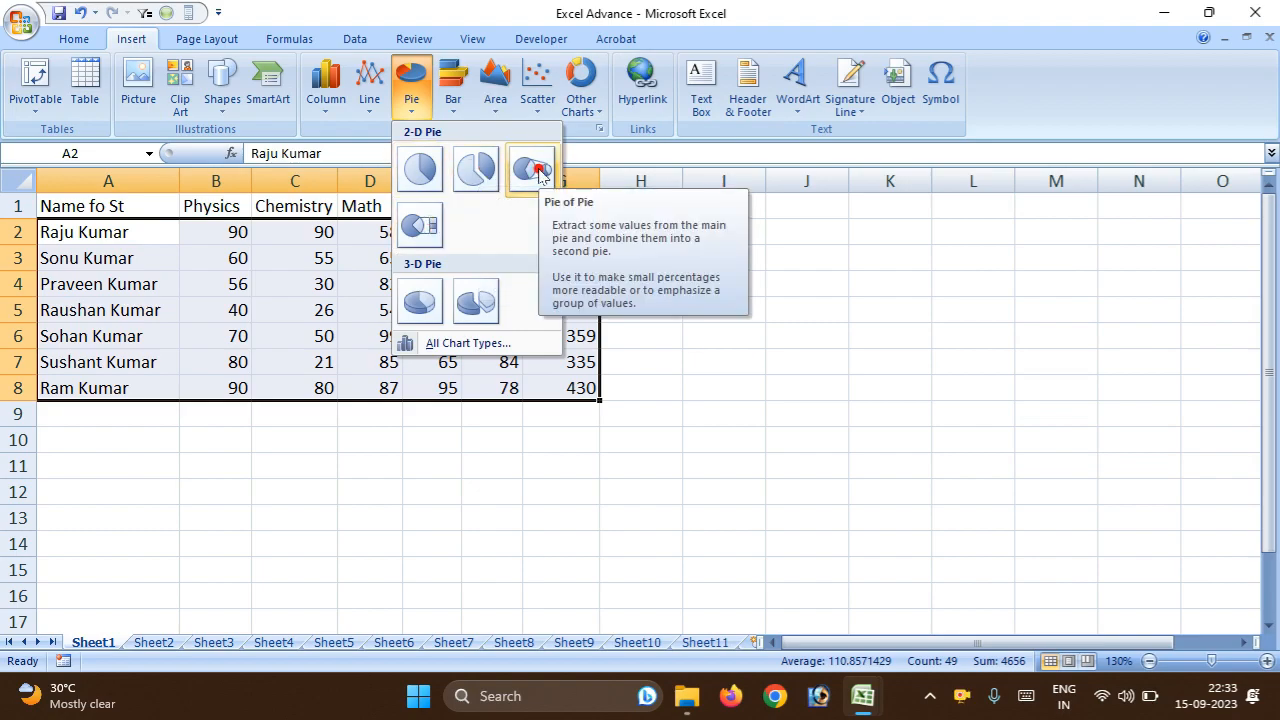
click(490, 178)
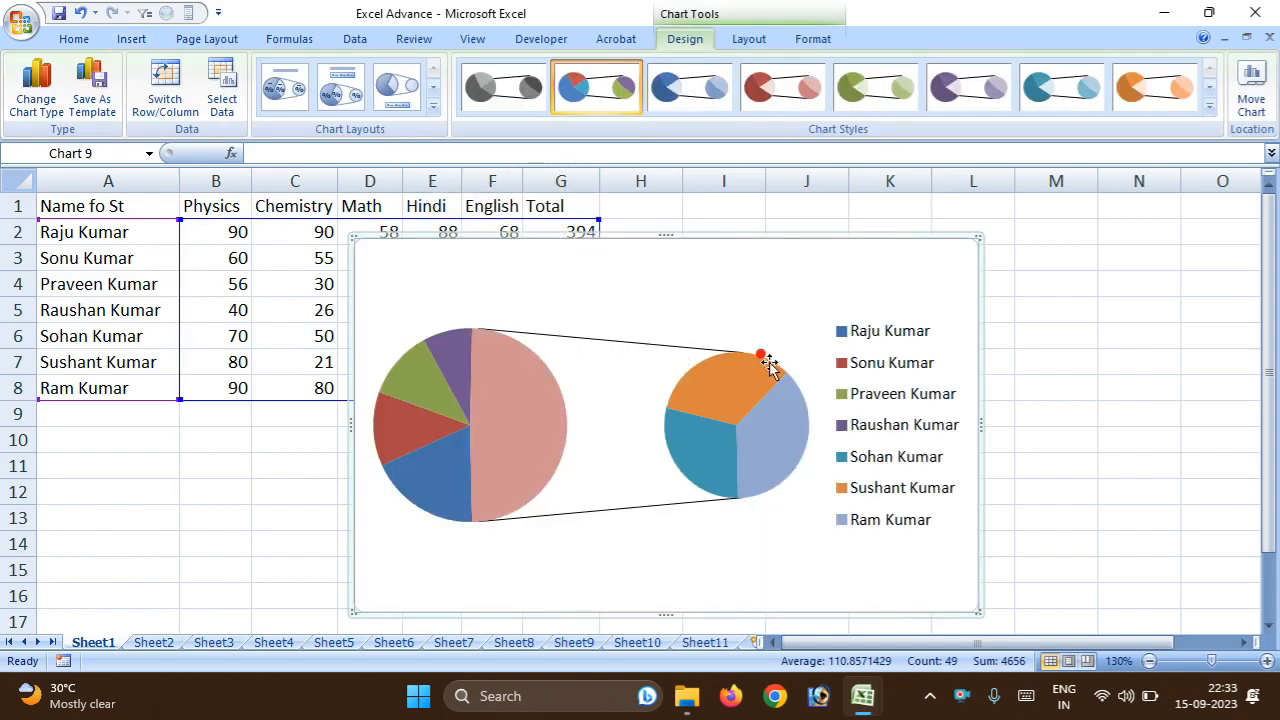
Check the editing options offered for the pie chart's legend and its data series.
right_click(857, 455)
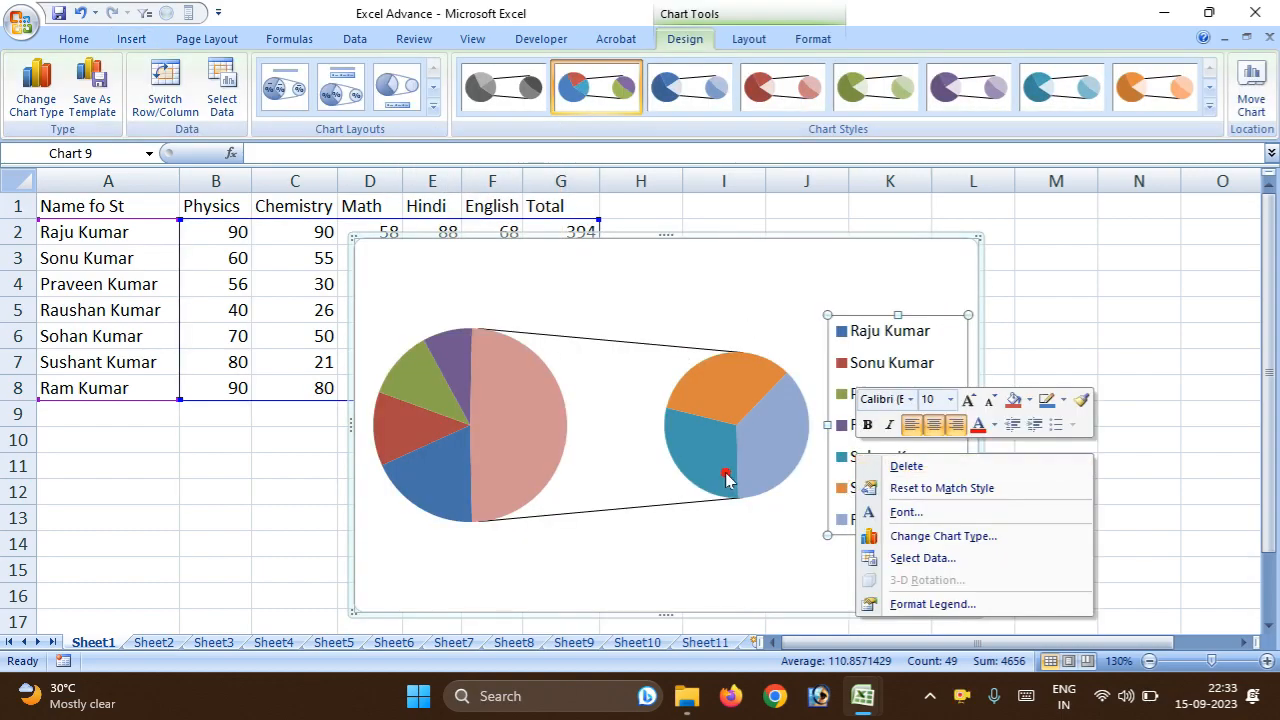
right_click(694, 481)
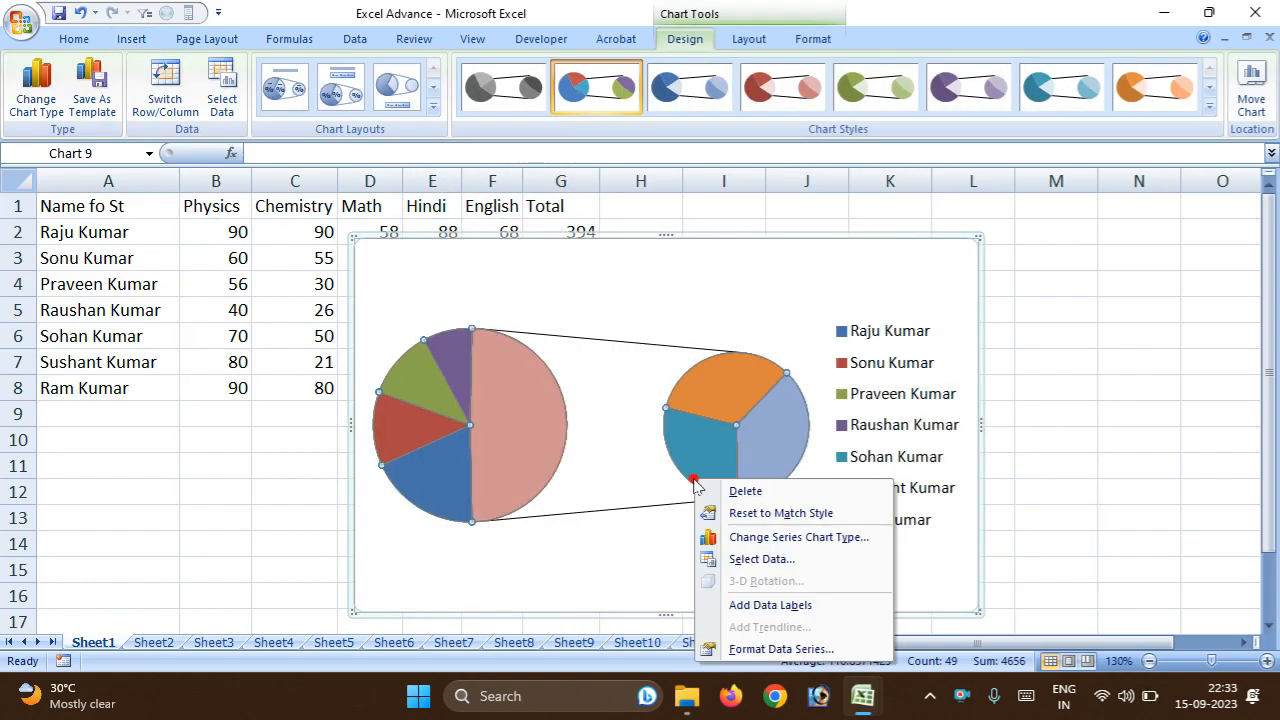
click(545, 420)
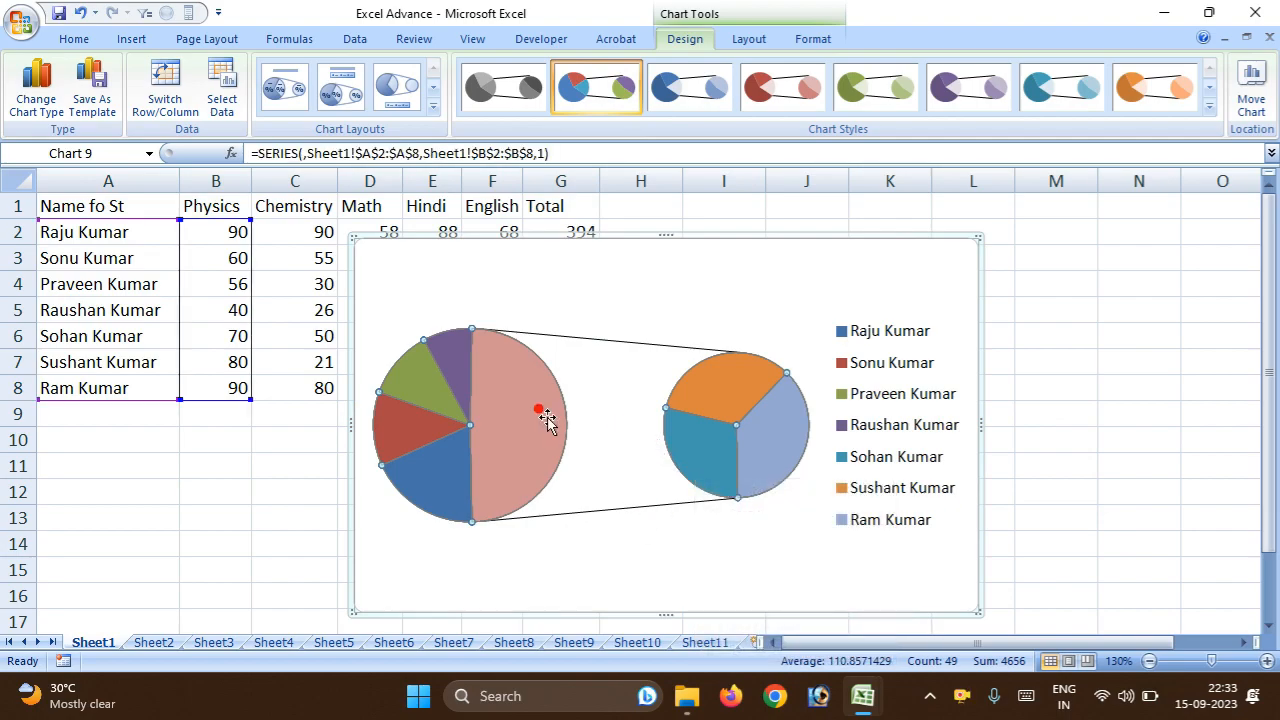
Check the editing options for a slice of the Pie of Pie chart and remove the chart from the worksheet.
click(499, 406)
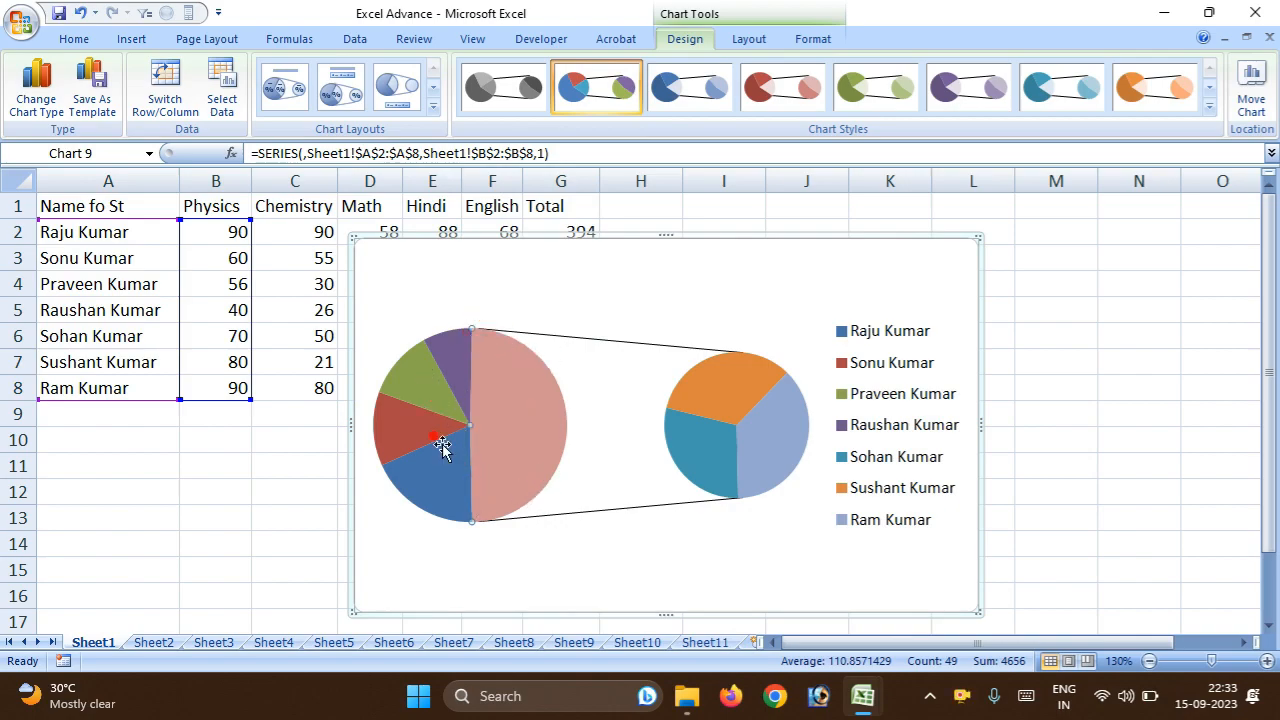
right_click(542, 437)
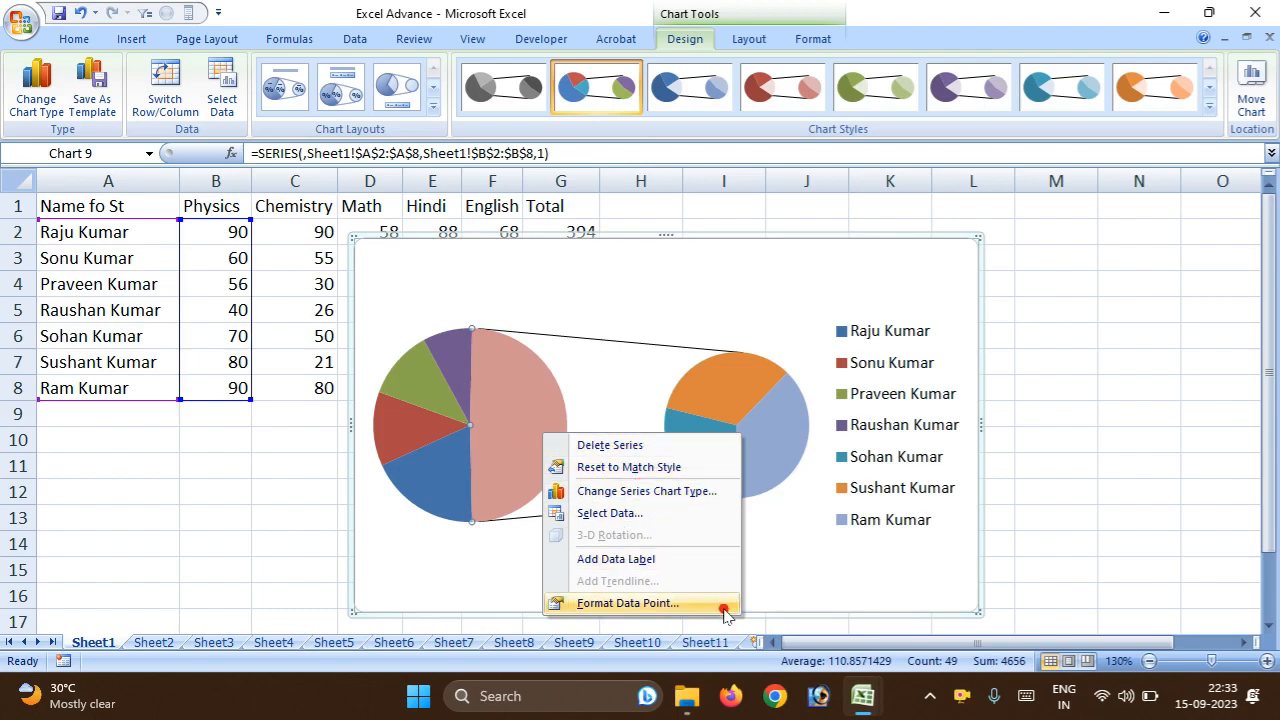
click(931, 597)
right_click(931, 597)
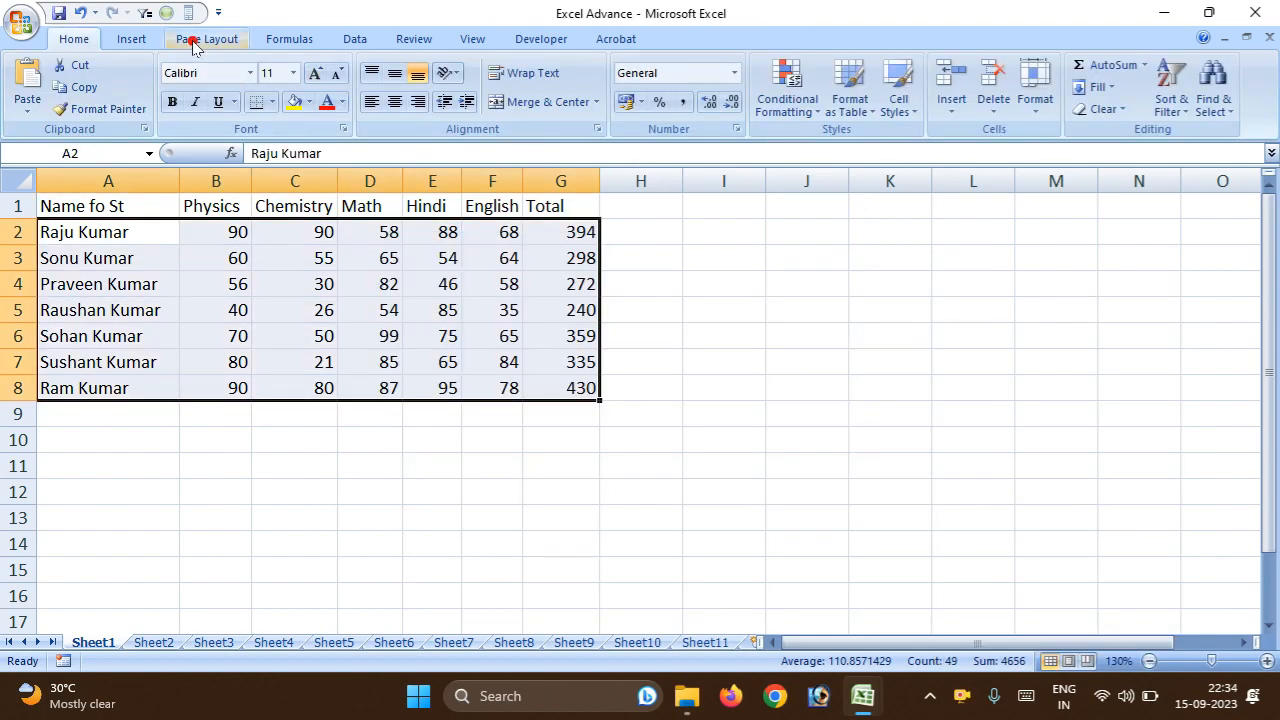
click(190, 40)
click(98, 40)
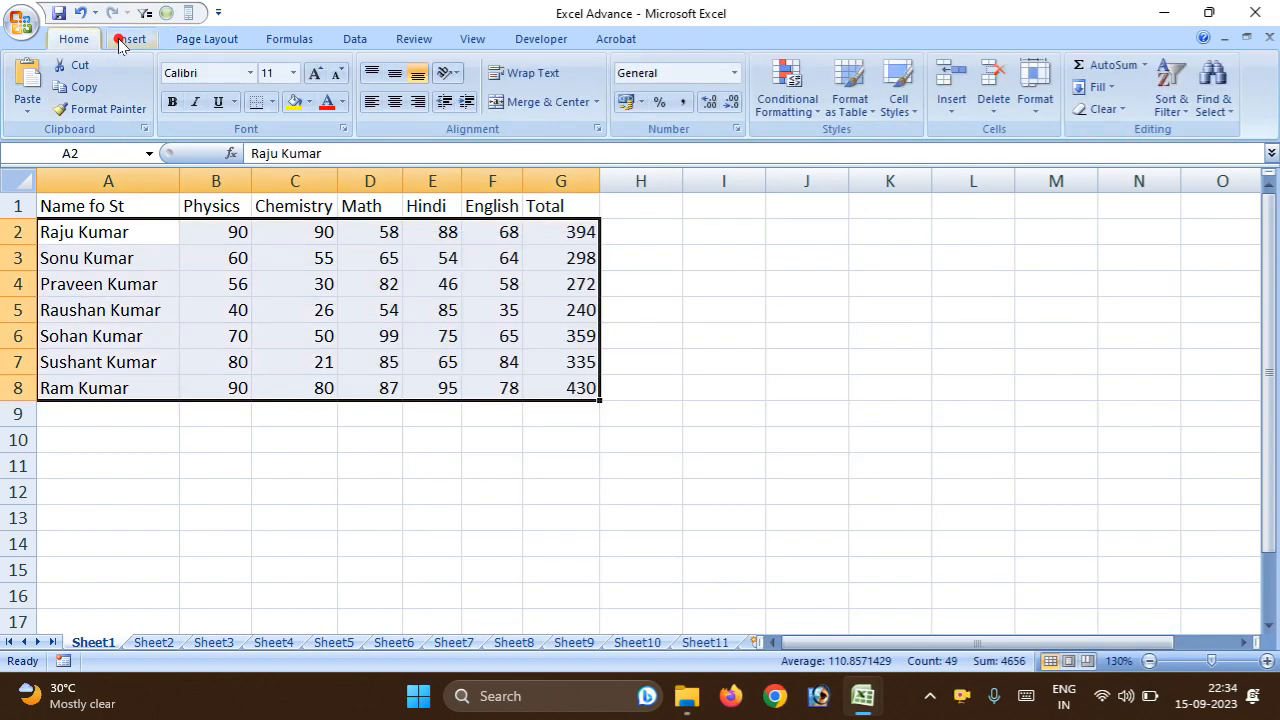
Insert an exploded 3-D pie chart from the student marks in A2:G8 and move it to start in column E just below the headers.
click(120, 40)
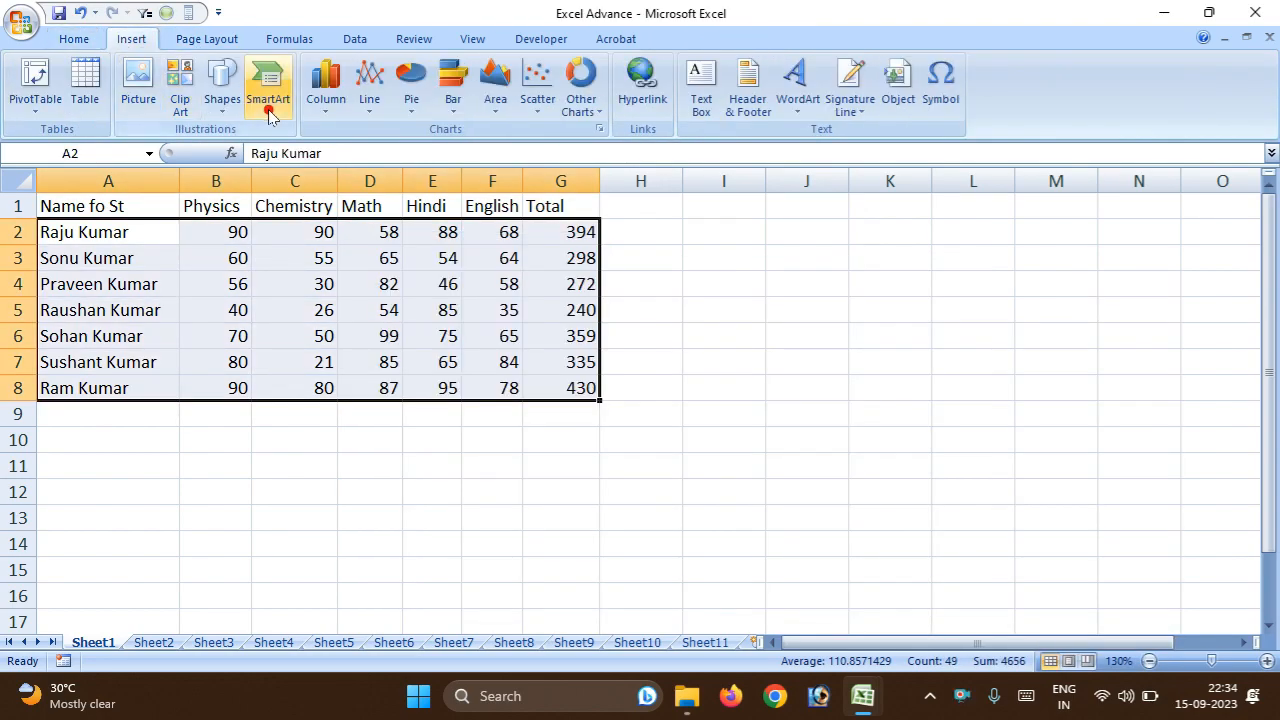
click(418, 119)
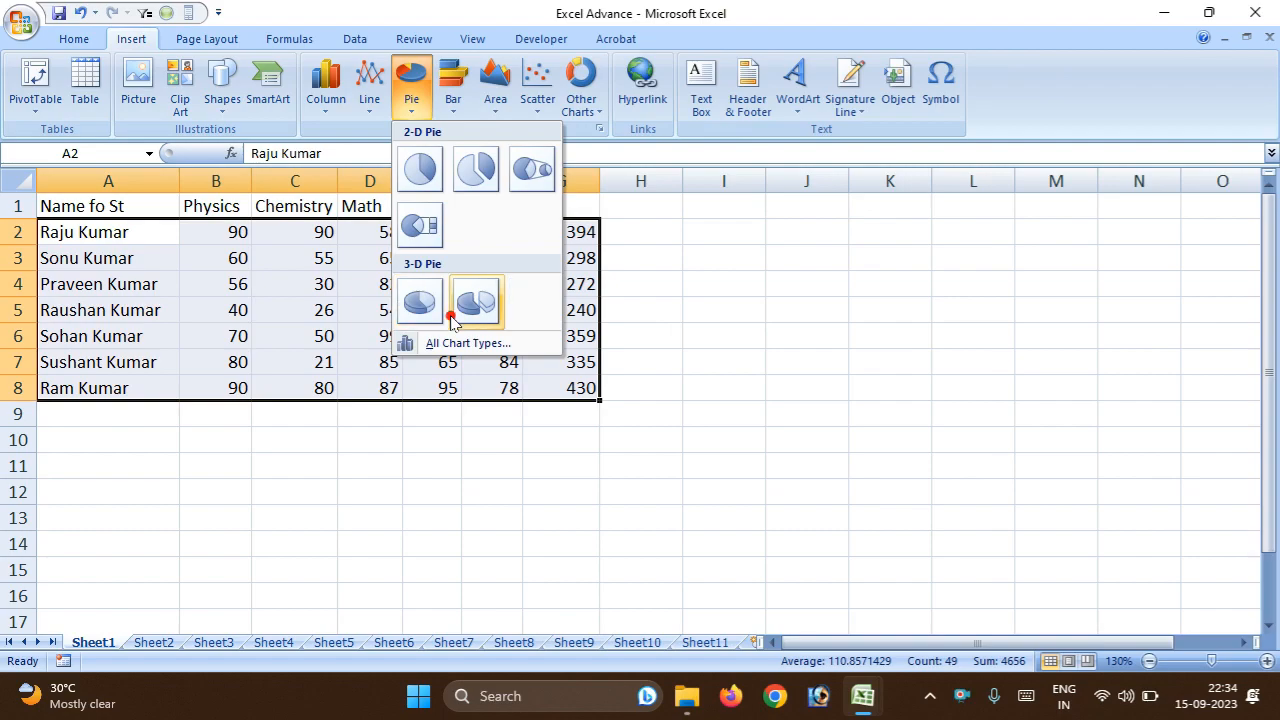
click(490, 344)
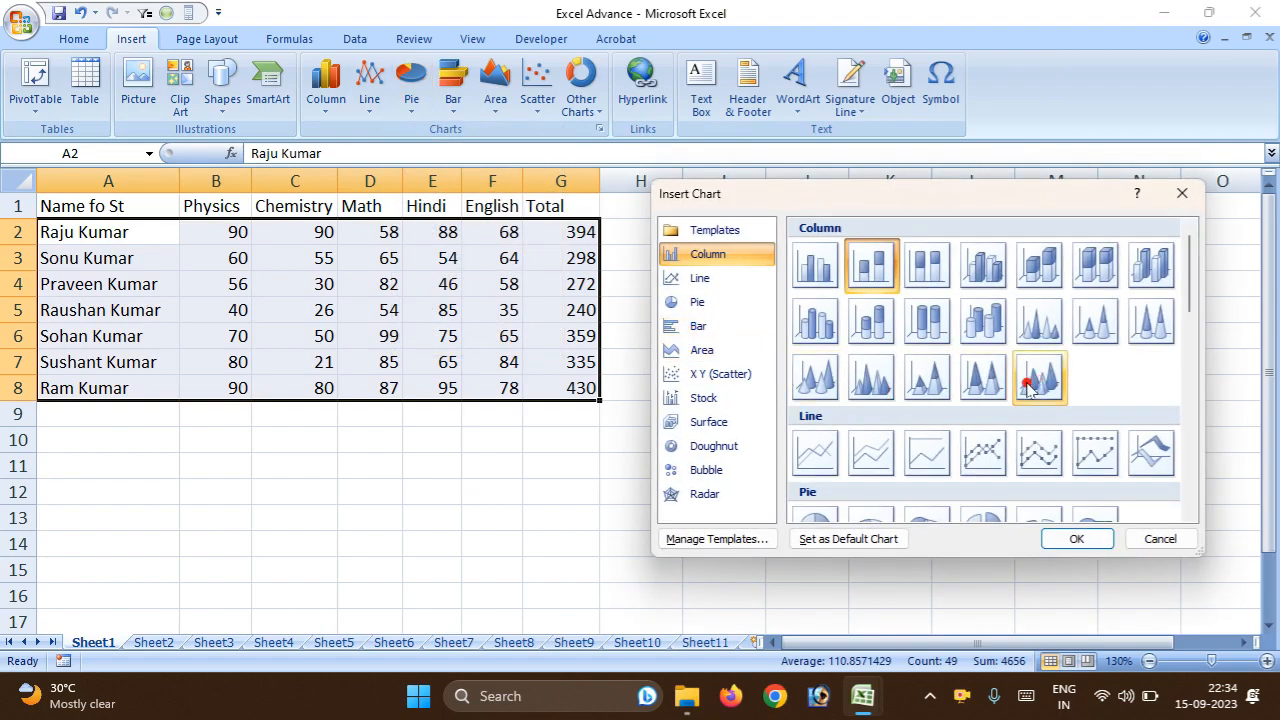
click(703, 301)
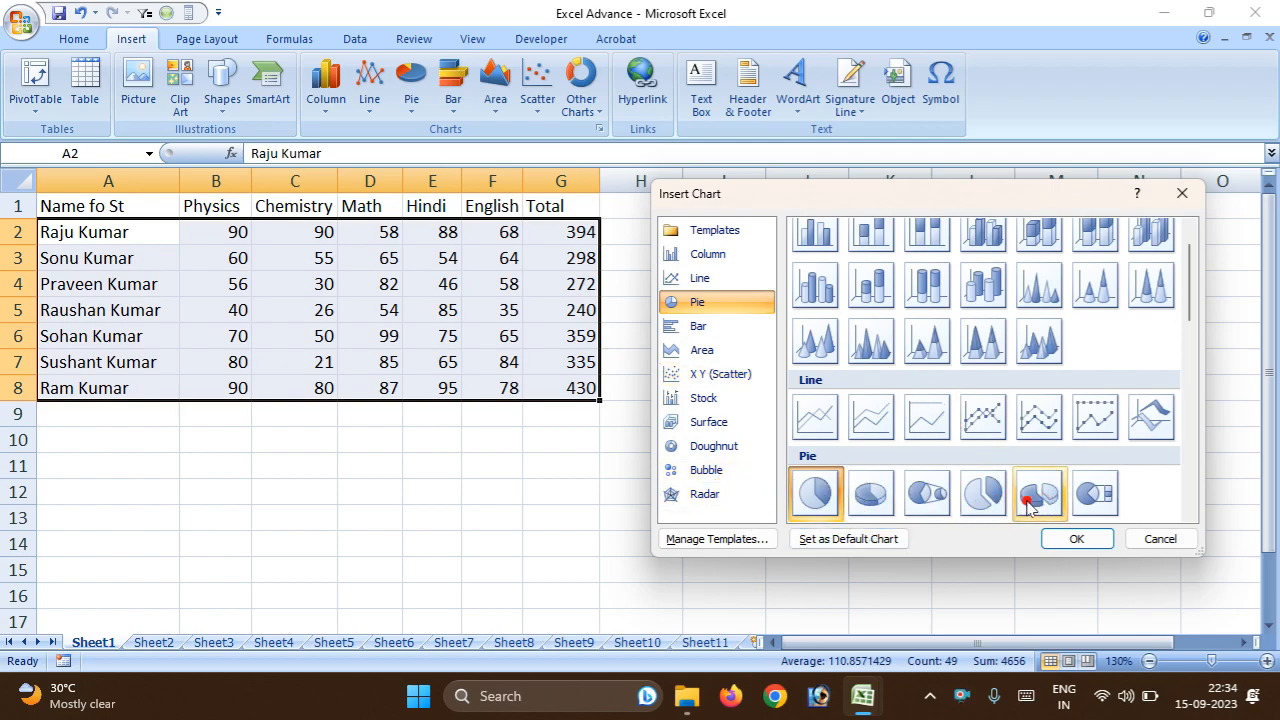
click(1057, 503)
click(1077, 538)
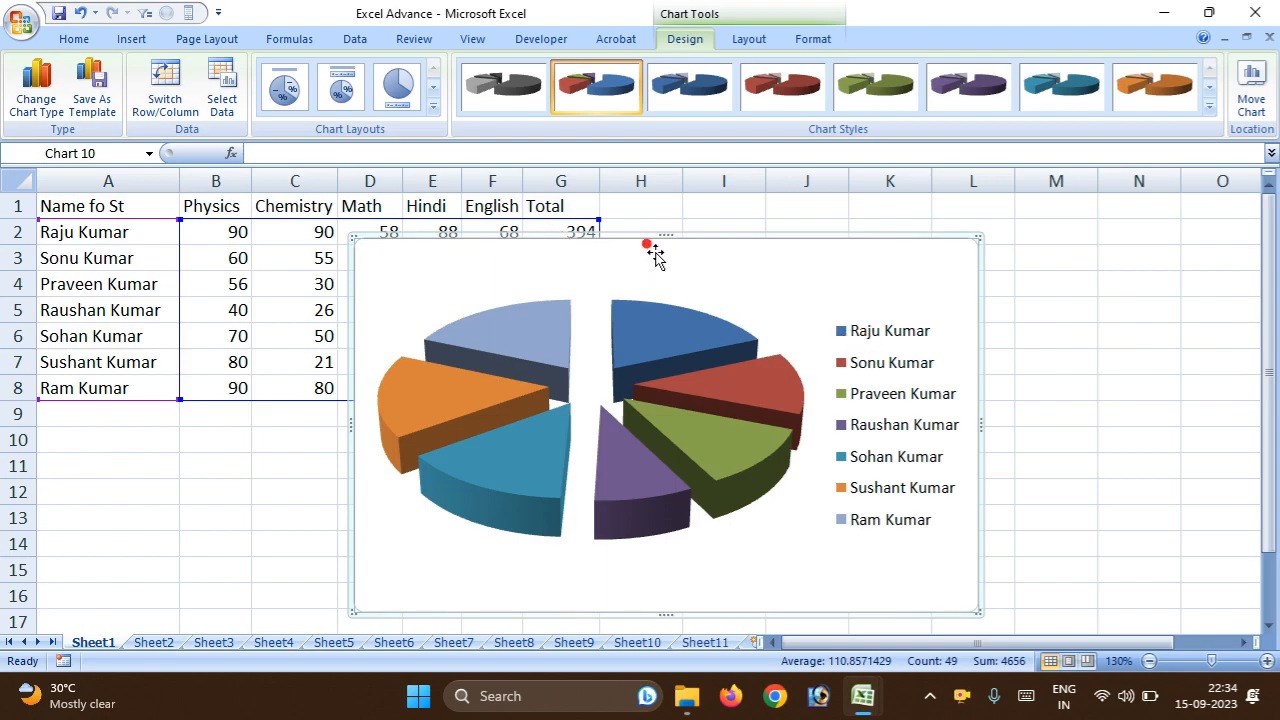
drag(576, 242, 694, 233)
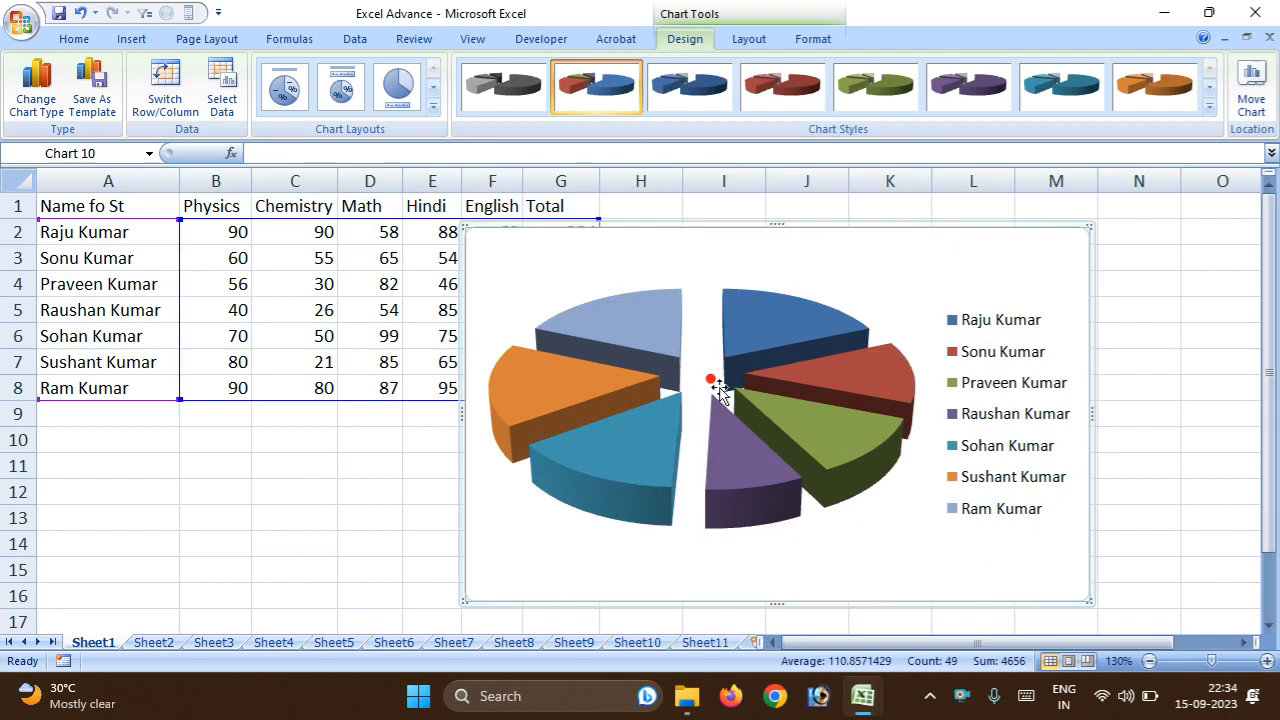
drag(675, 227, 644, 213)
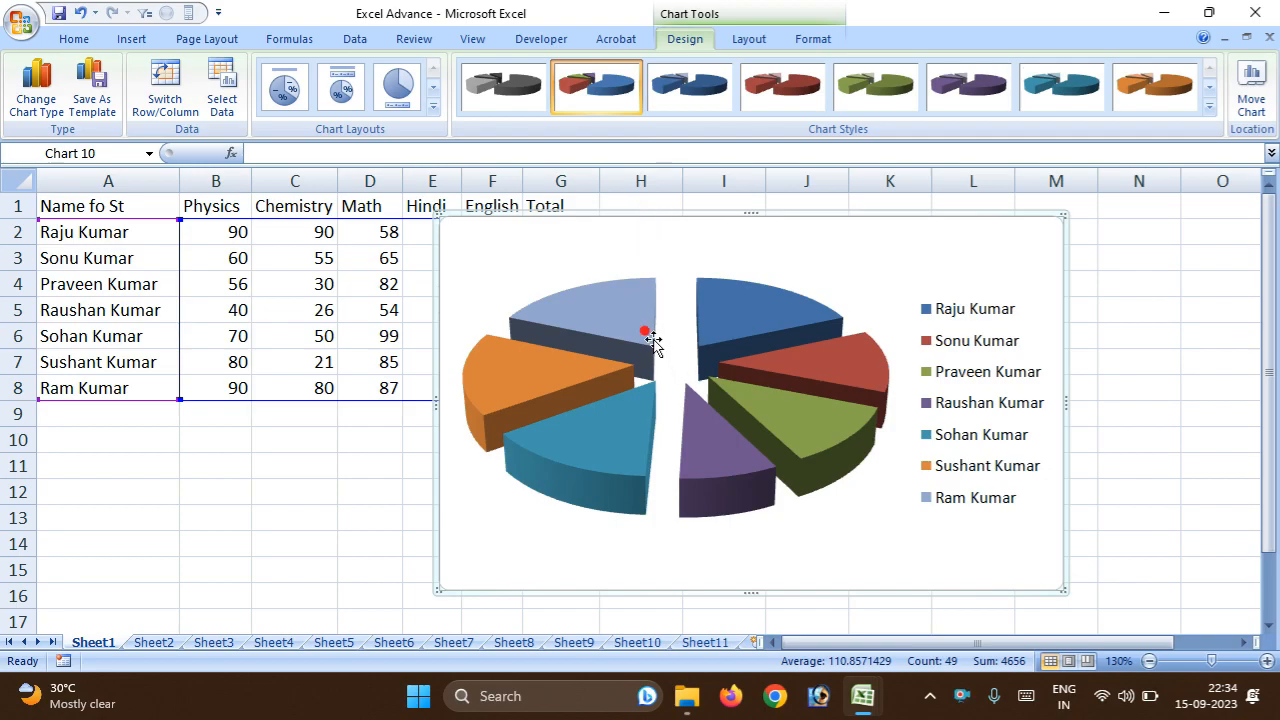
Add a data label to the light blue slice of the 3-D pie chart.
click(628, 316)
right_click(631, 321)
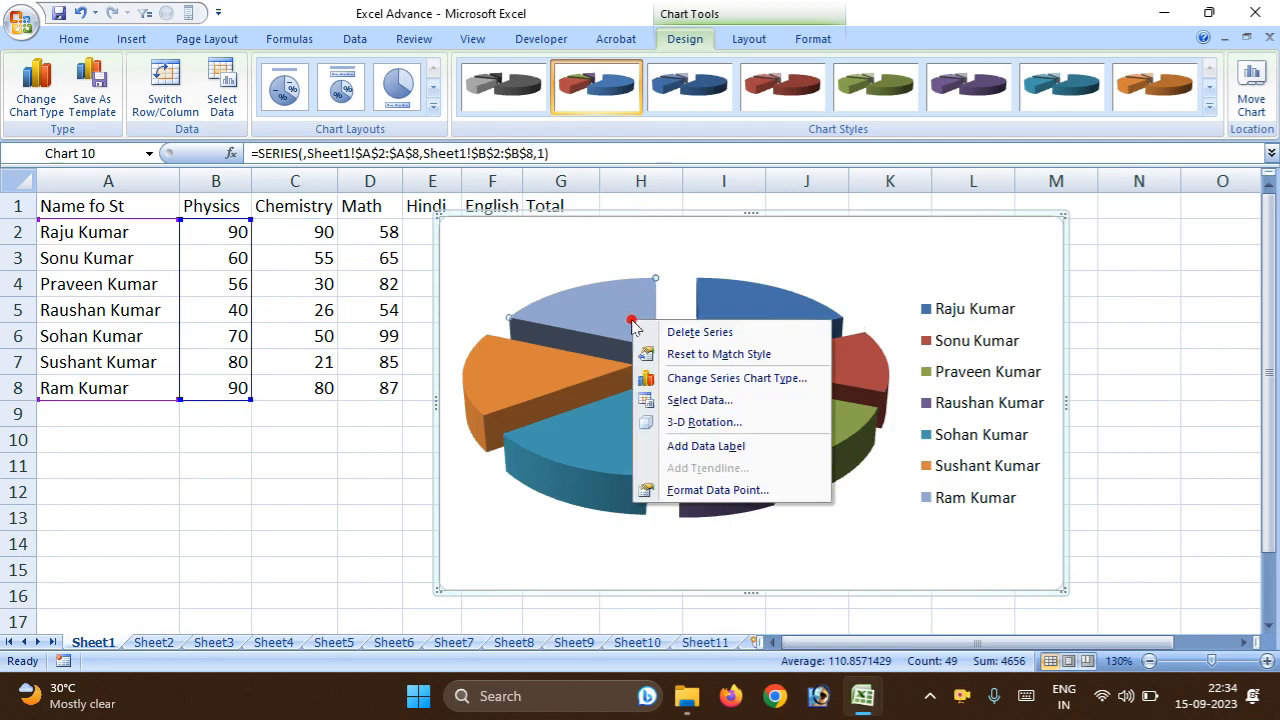
click(695, 447)
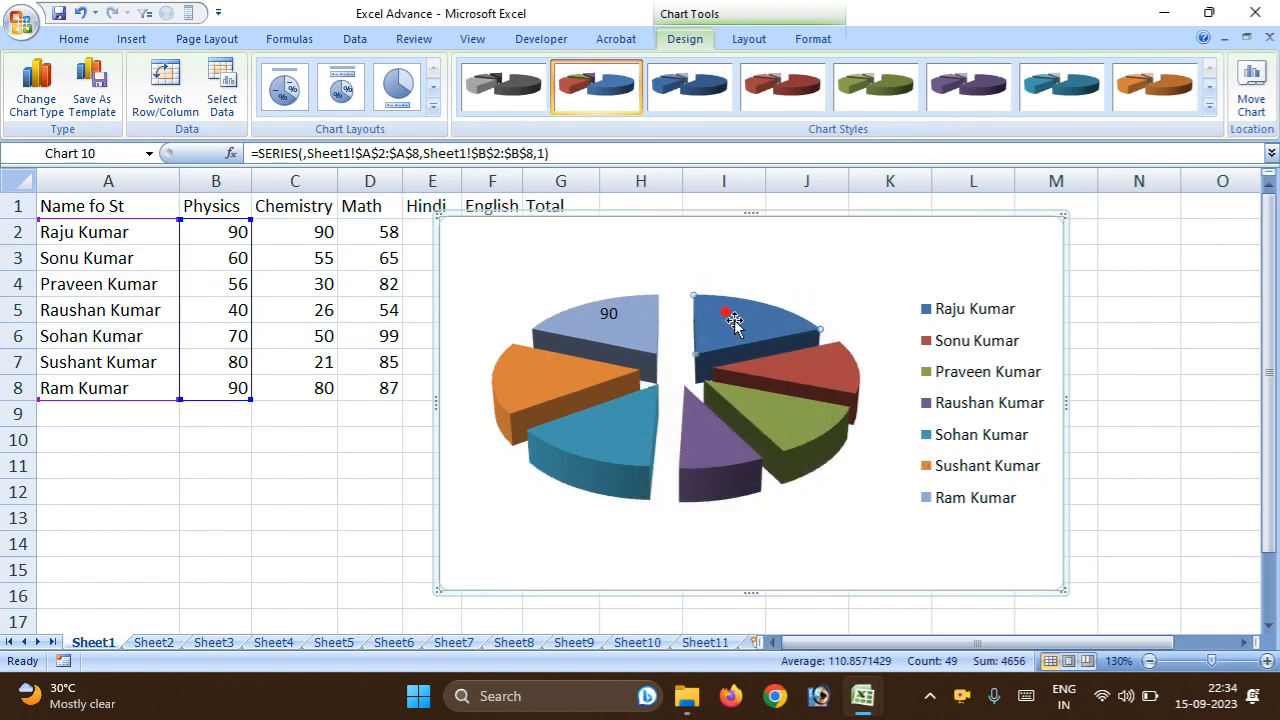
Review the pie chart's source data range and series, then leave the data selection without changes.
click(795, 380)
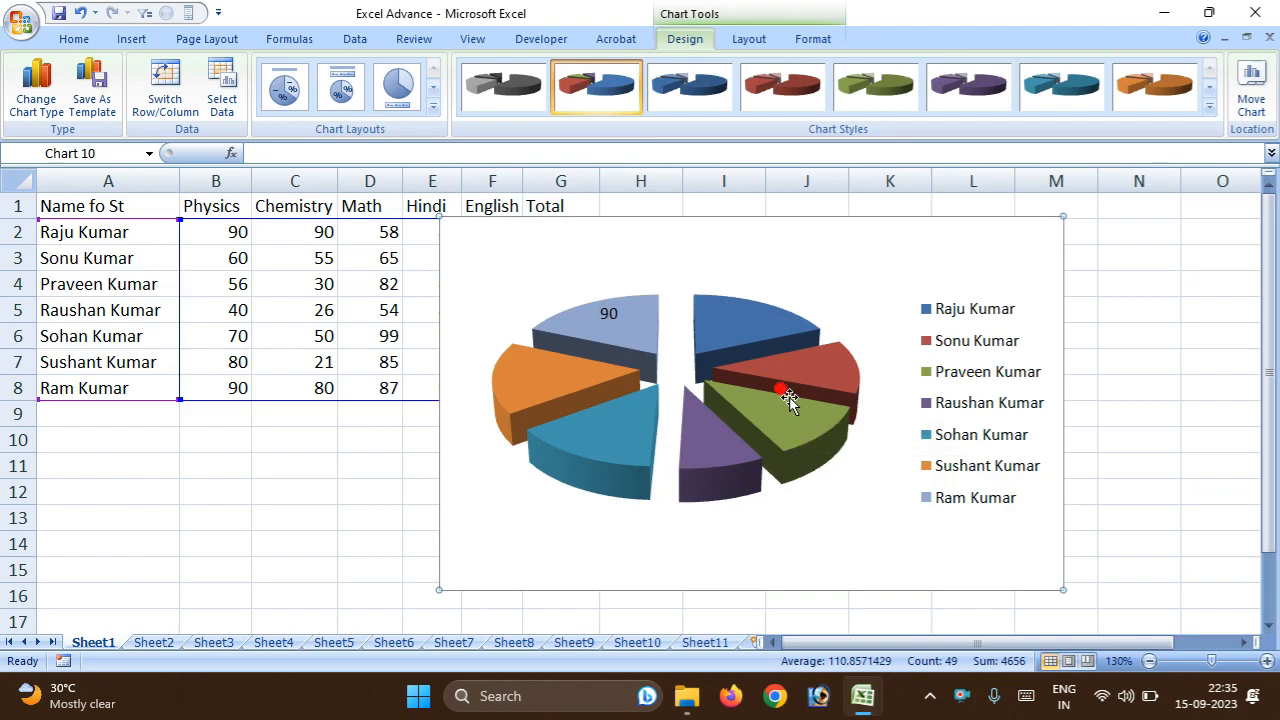
right_click(829, 472)
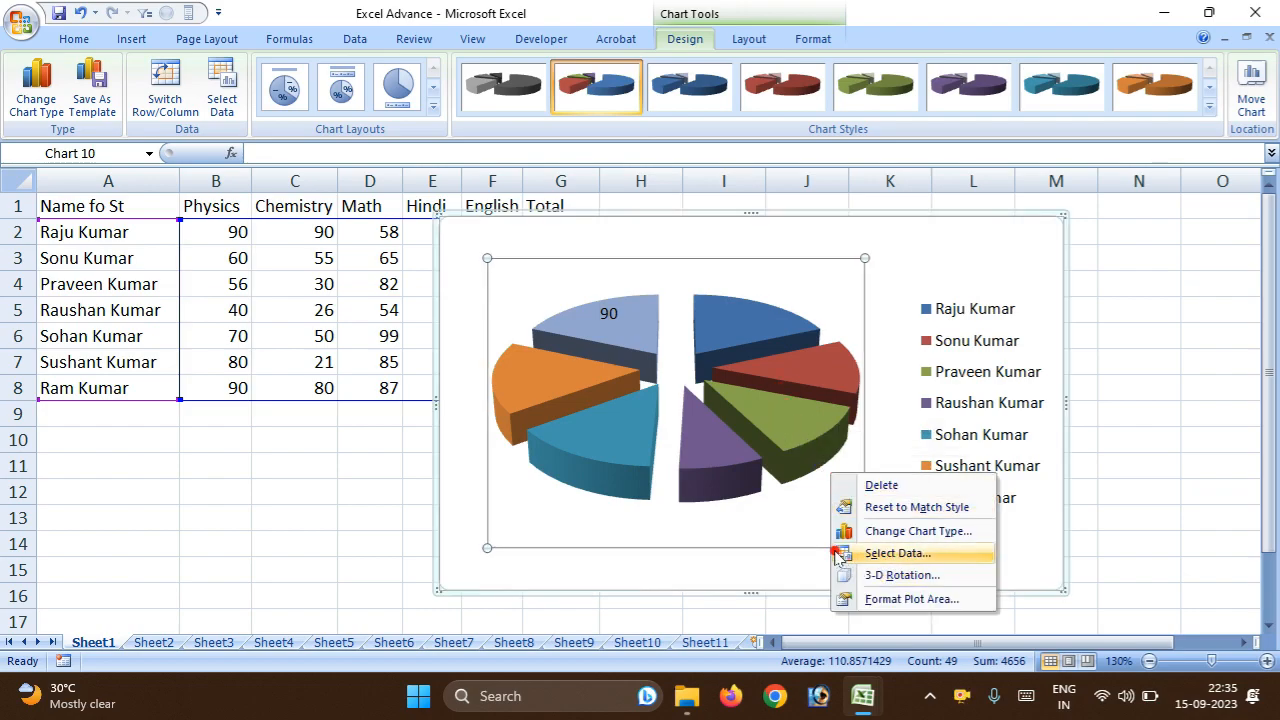
click(962, 554)
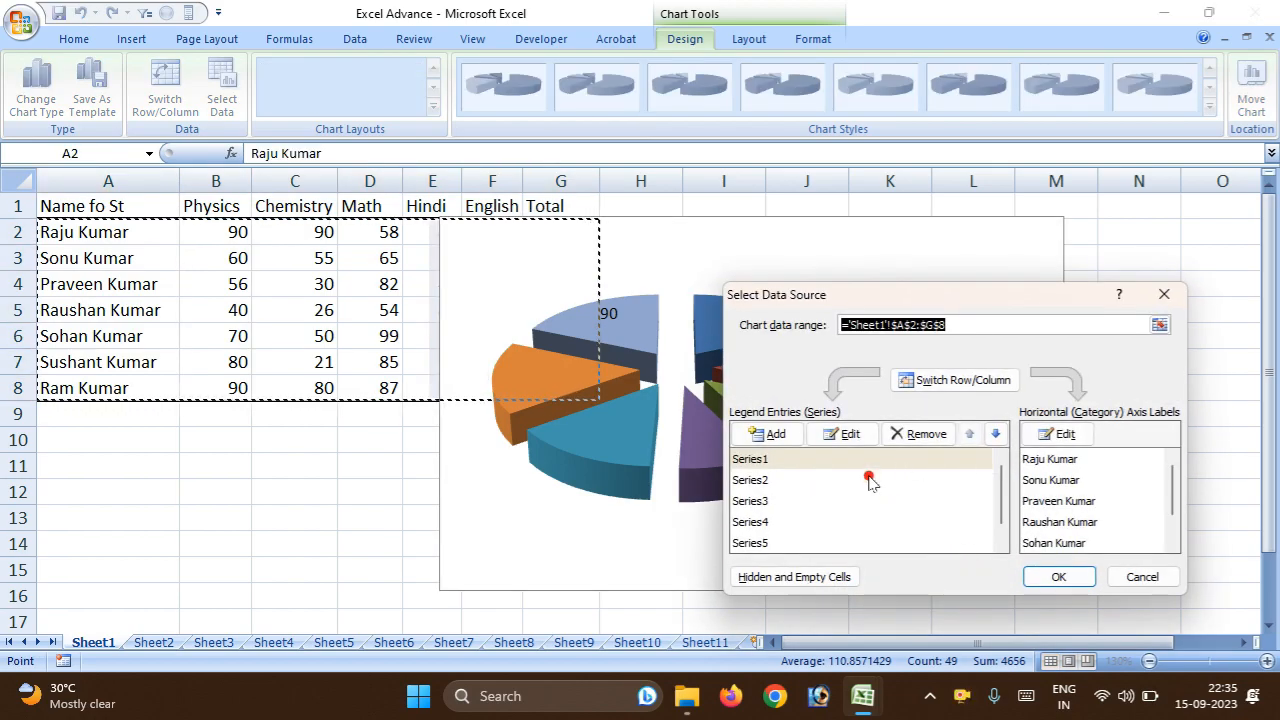
click(271, 289)
drag(94, 250, 423, 369)
click(1164, 295)
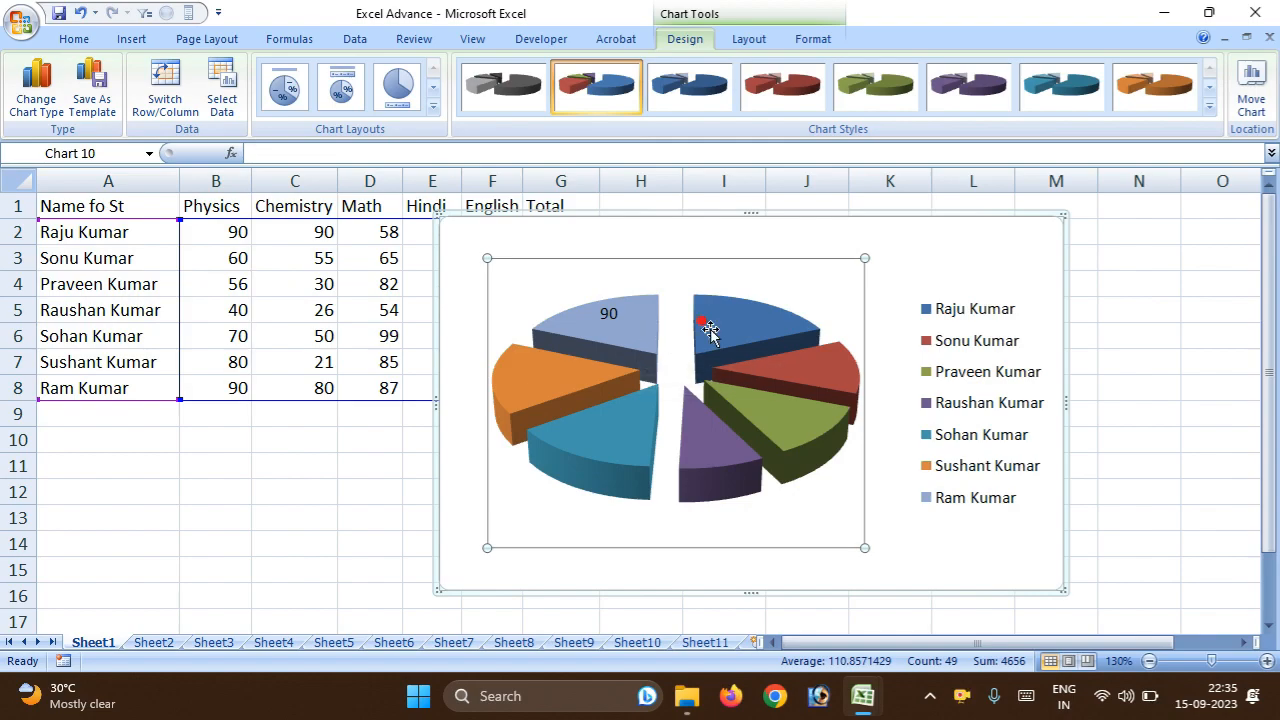
Set the data labels of all pie slices to contain the series name, category name and value.
click(784, 371)
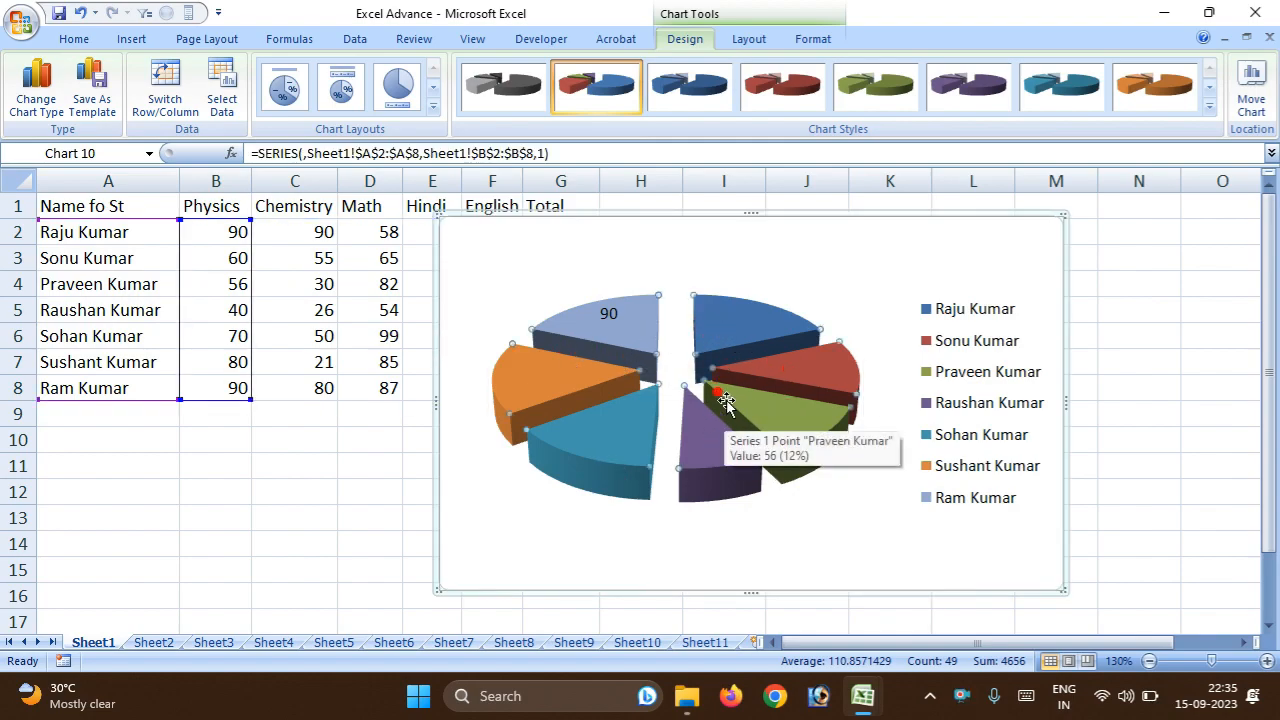
right_click(738, 400)
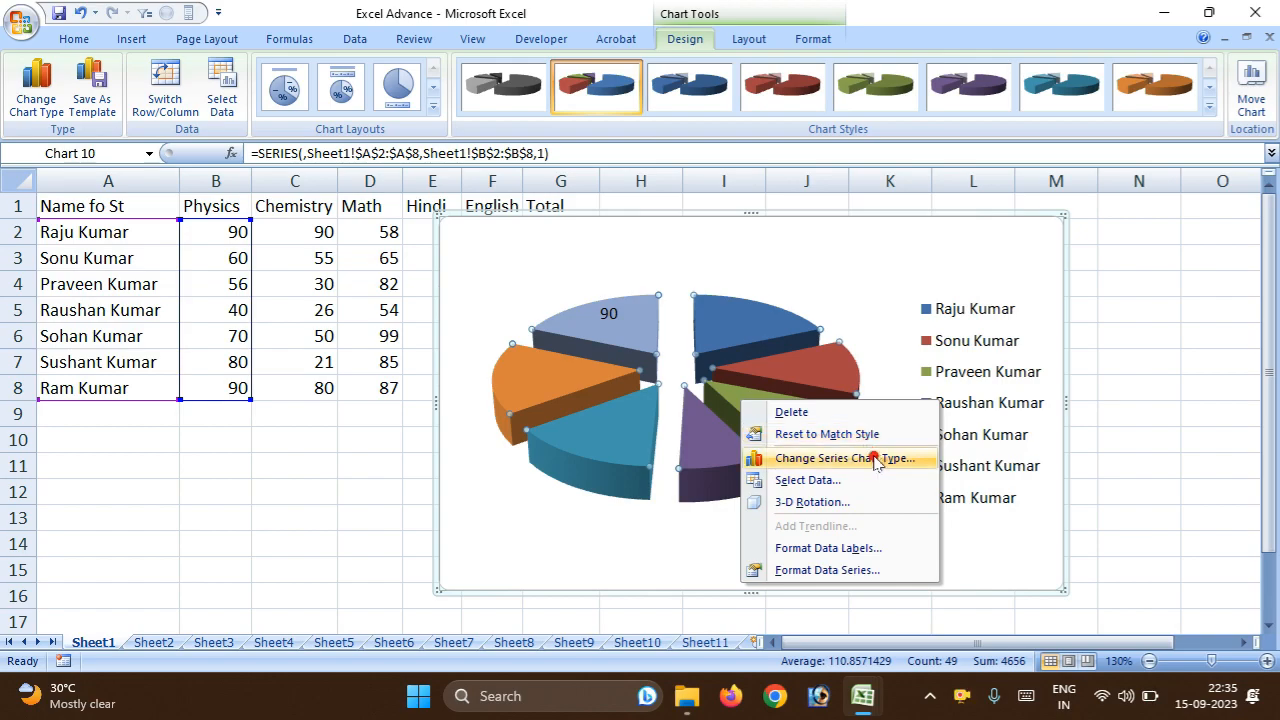
click(848, 552)
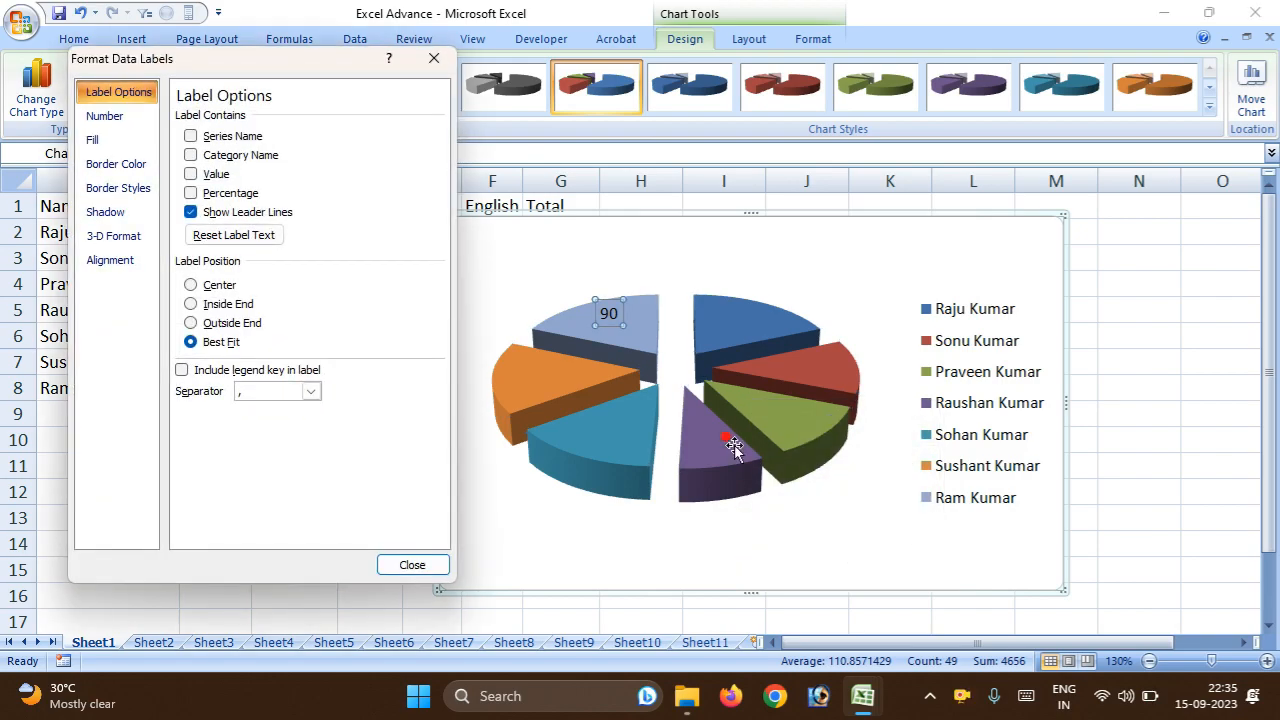
click(191, 155)
click(186, 137)
click(191, 136)
click(191, 136)
click(197, 176)
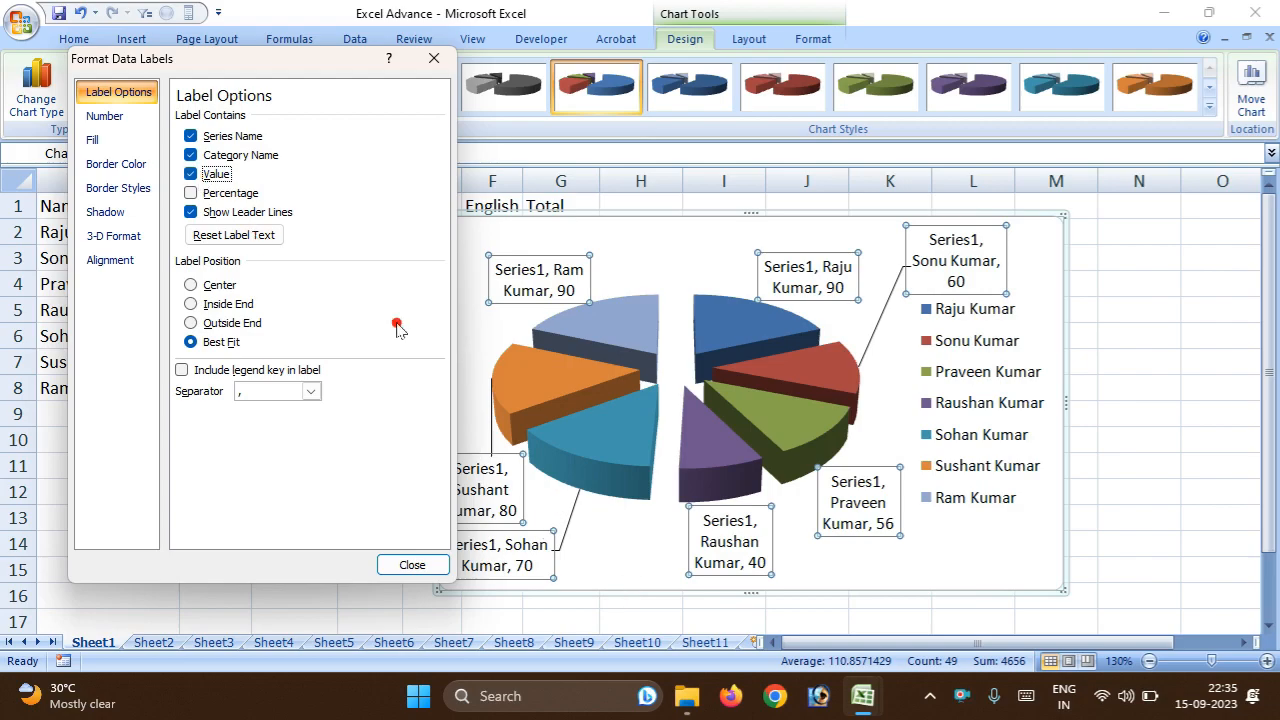
Remove the category and series names from the data labels and try showing the percentage beside the value.
click(191, 155)
click(191, 137)
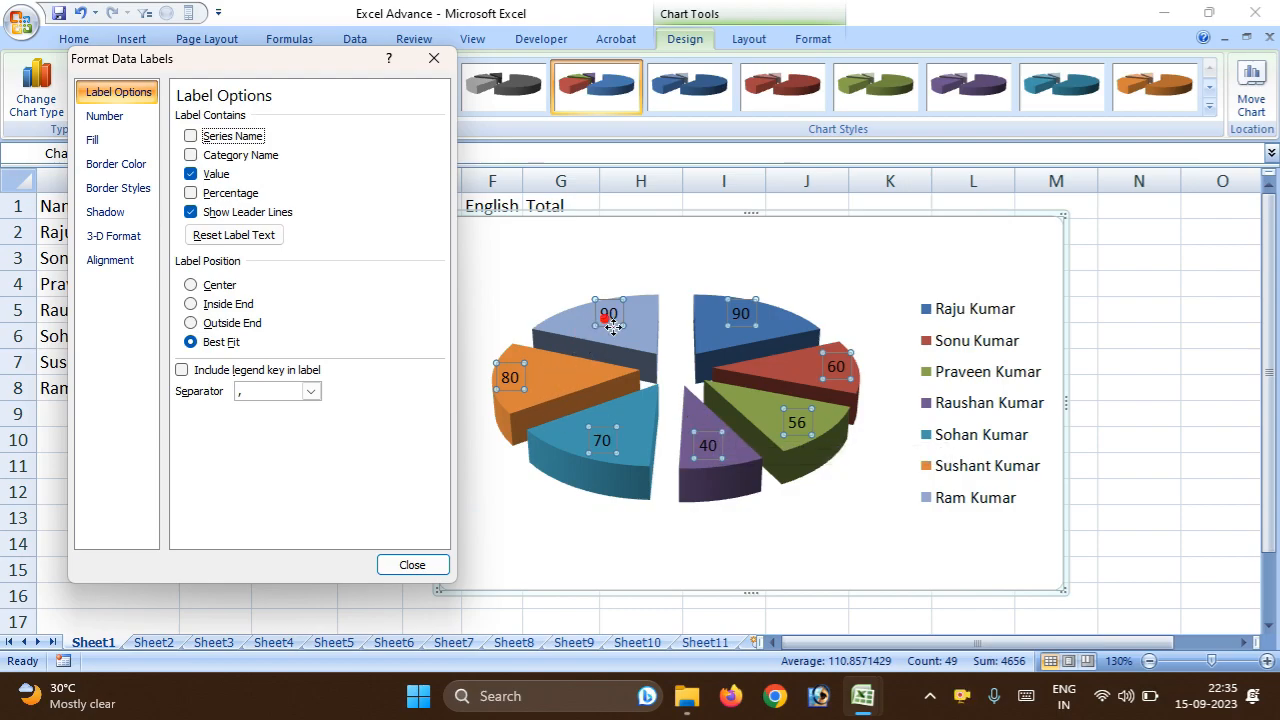
click(190, 193)
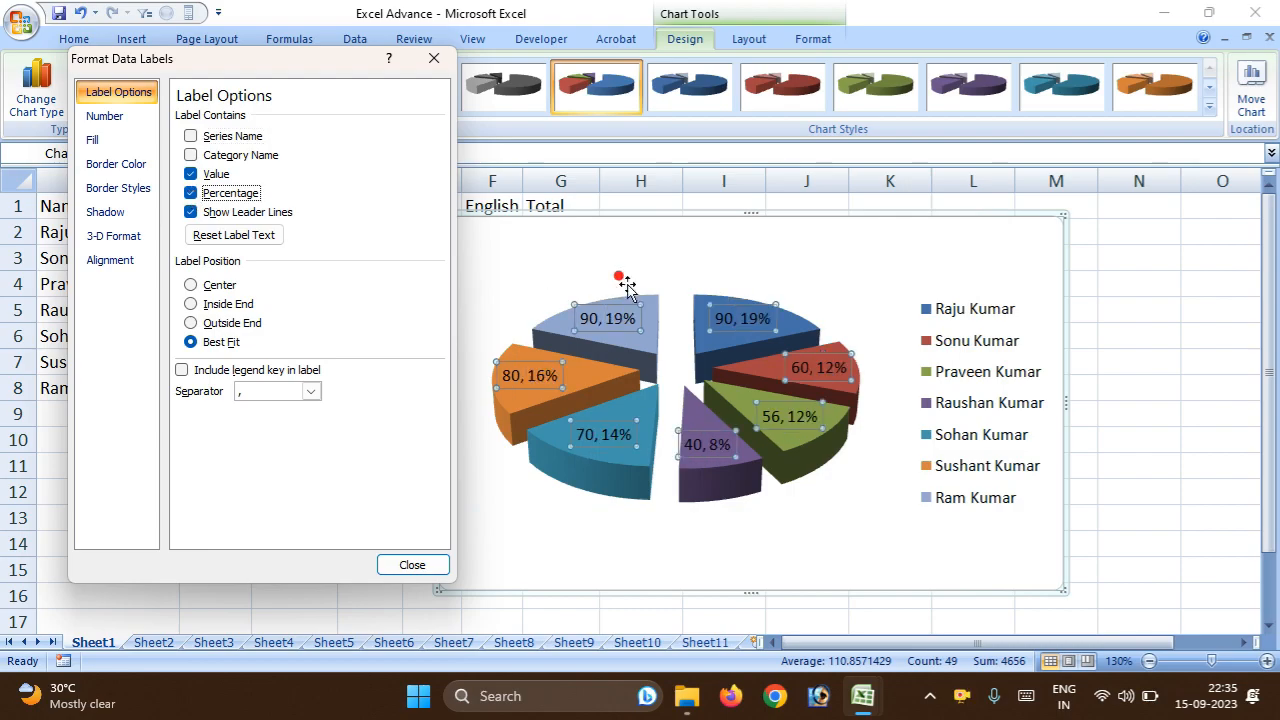
click(190, 193)
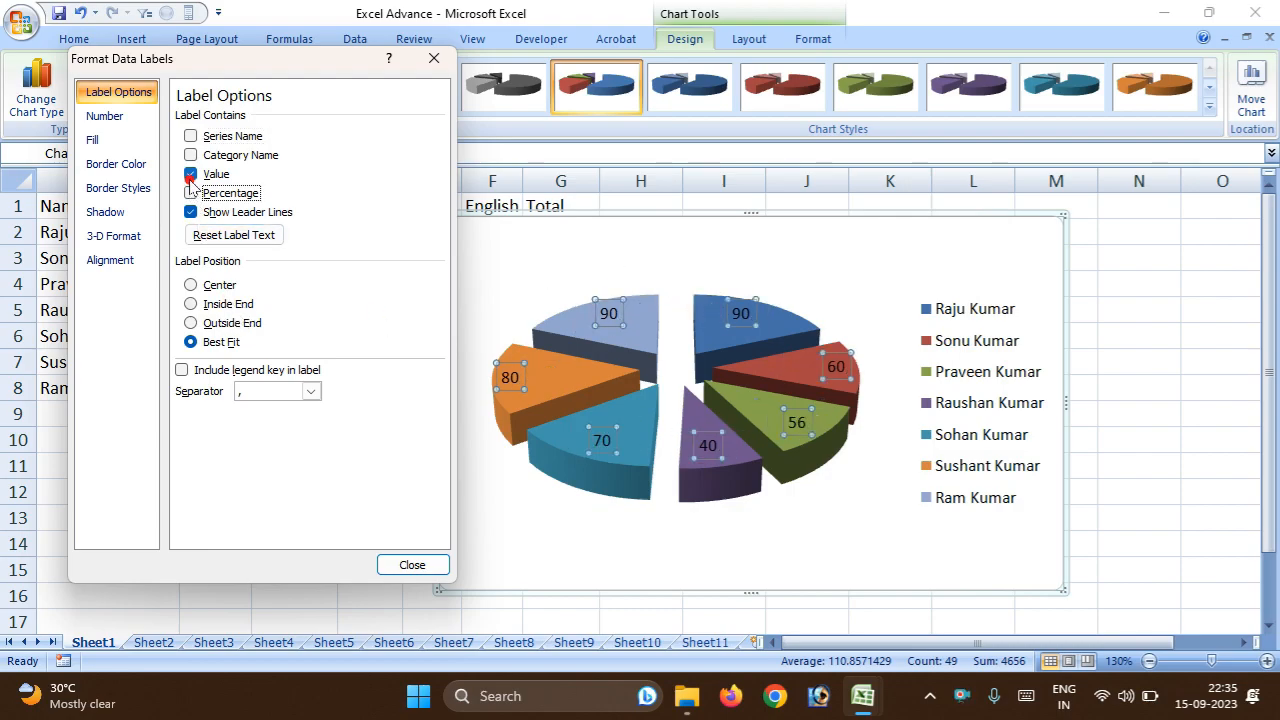
Show only the category name in the data labels, try the Inside End and Outside End positions, and set Best Fit.
click(190, 174)
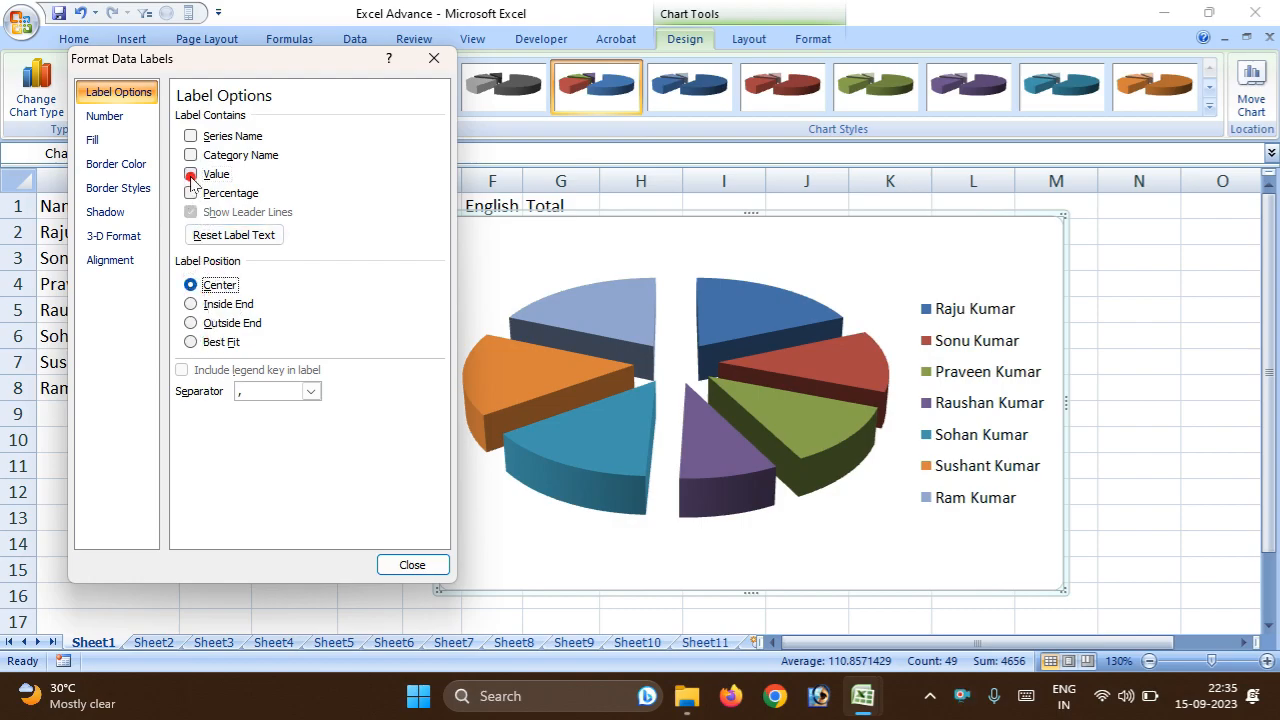
click(190, 155)
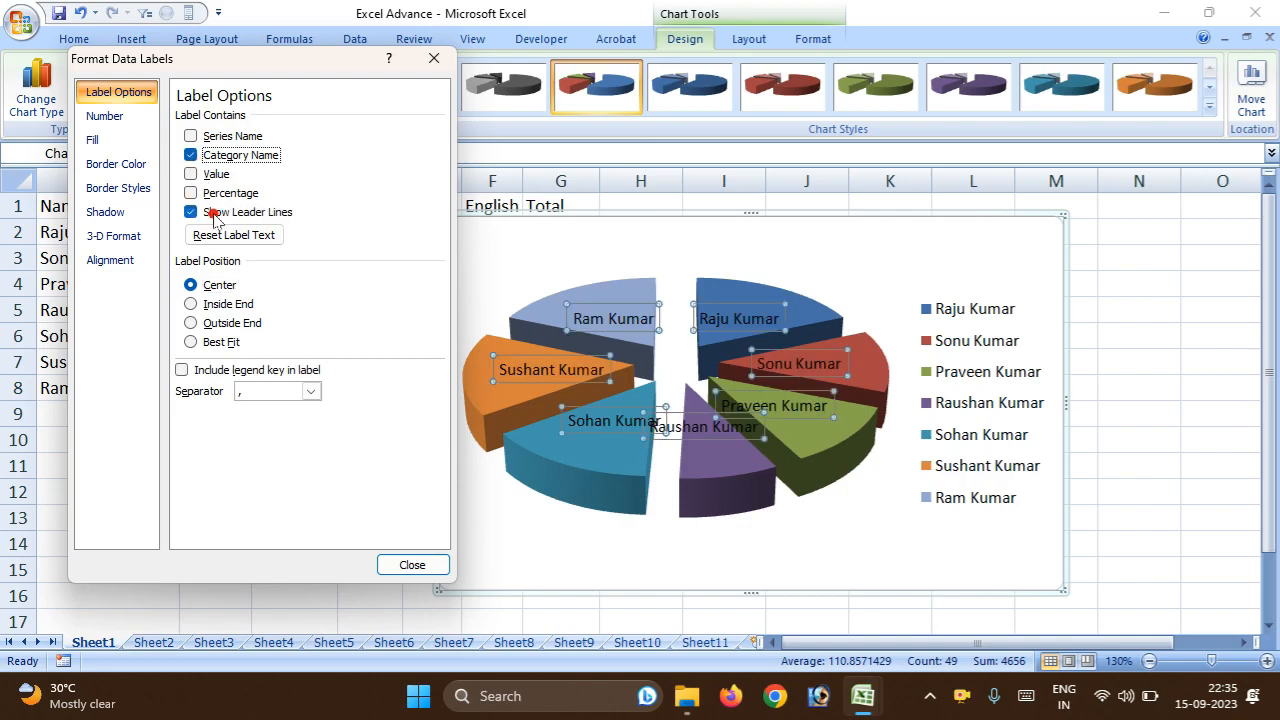
click(192, 304)
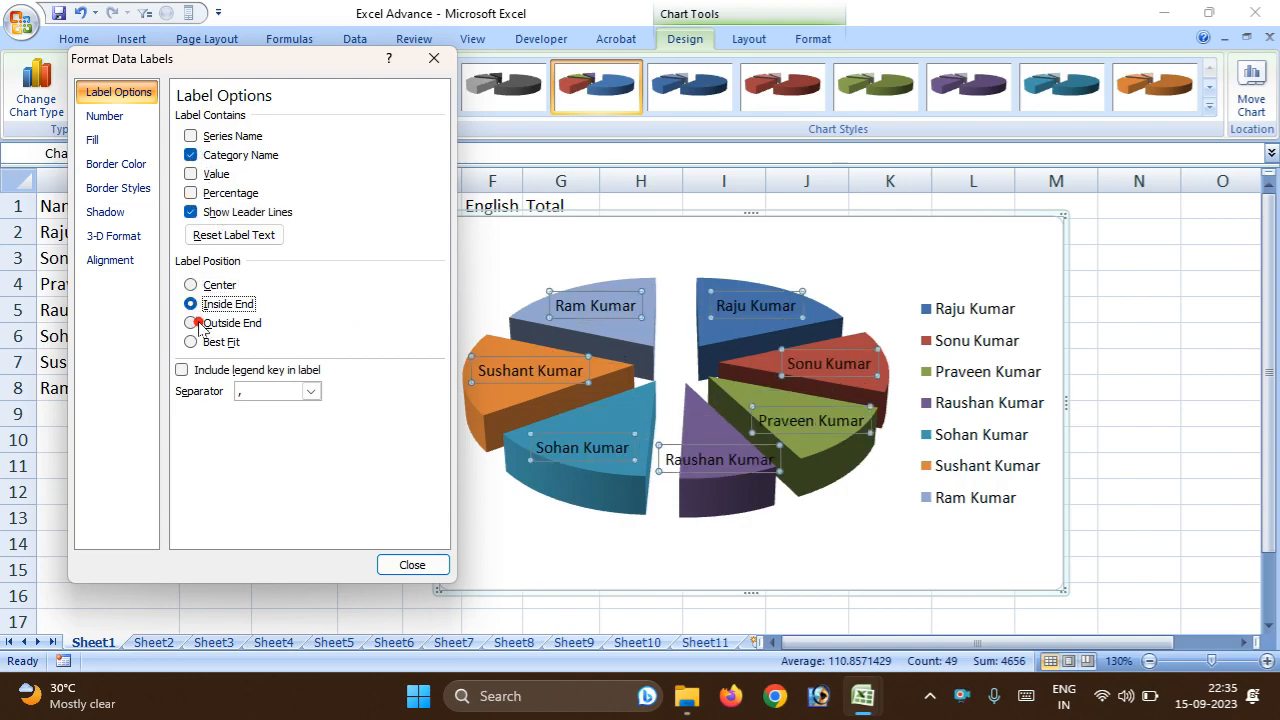
click(192, 323)
click(190, 342)
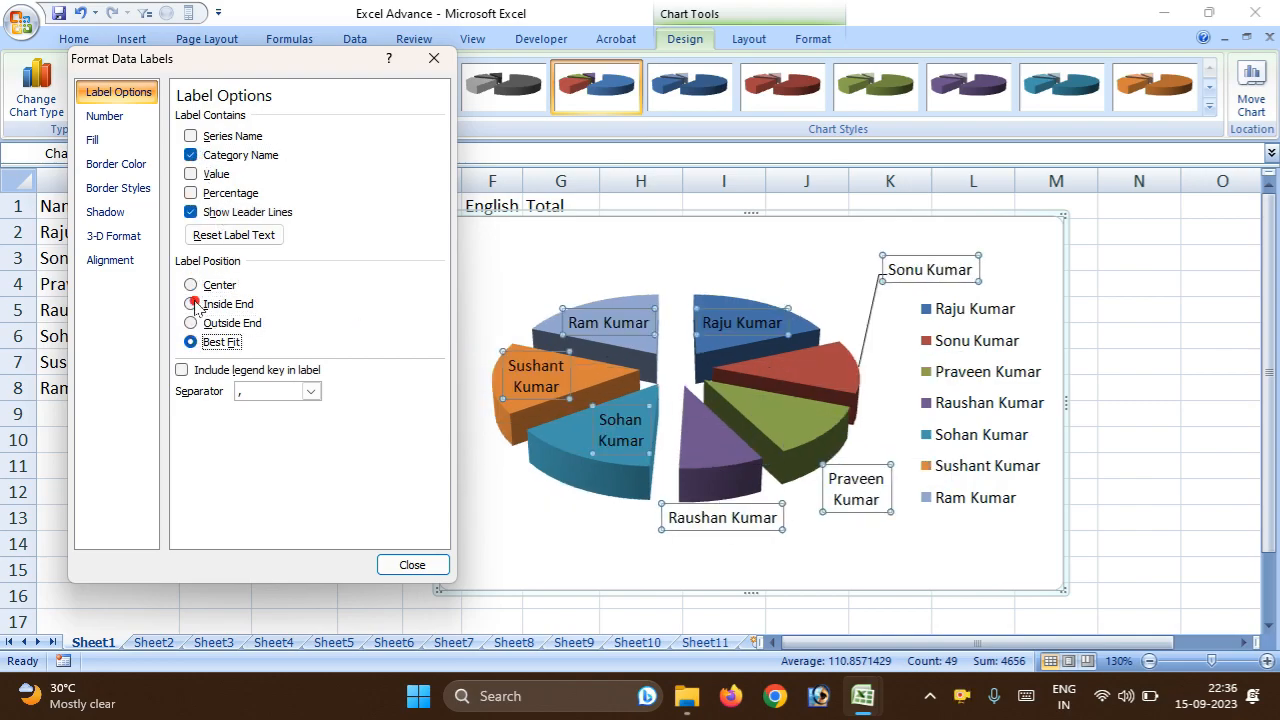
Set the data labels' number format to Currency with the ₹ symbol and 2 decimal places.
click(104, 116)
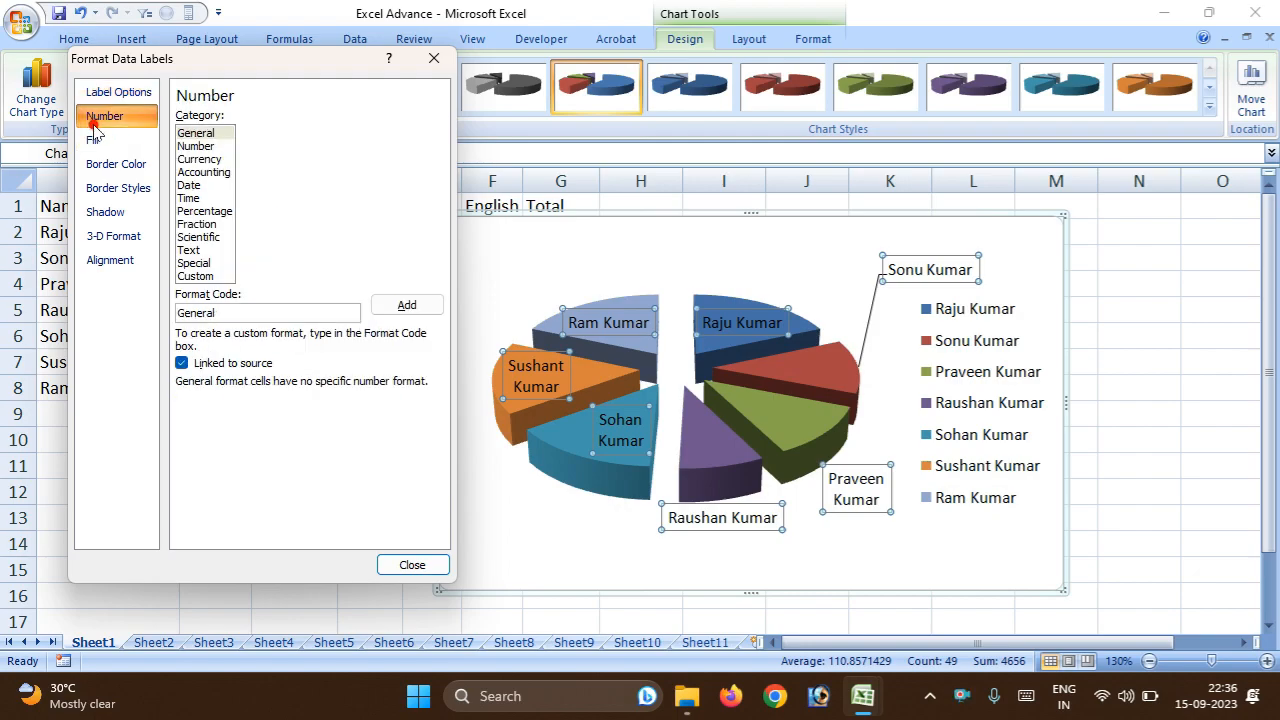
click(204, 171)
click(200, 159)
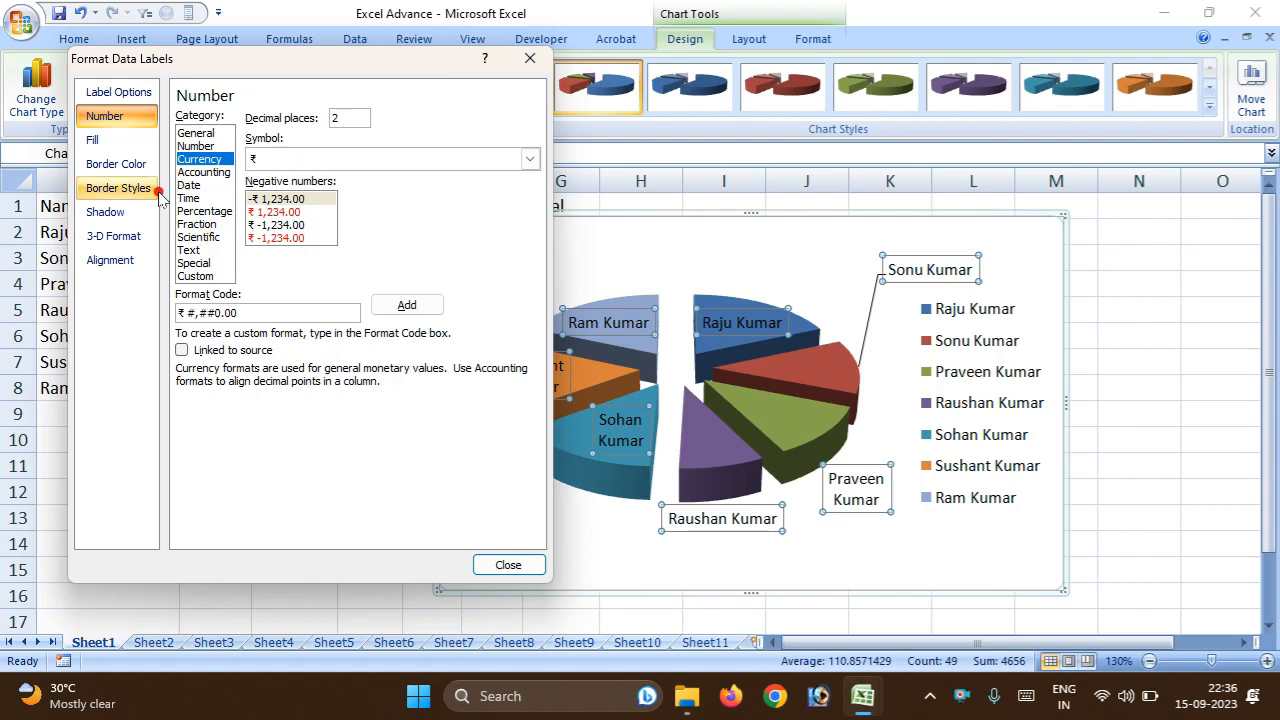
Give the pie chart's data labels a solid black border line and deselect the labels.
click(110, 168)
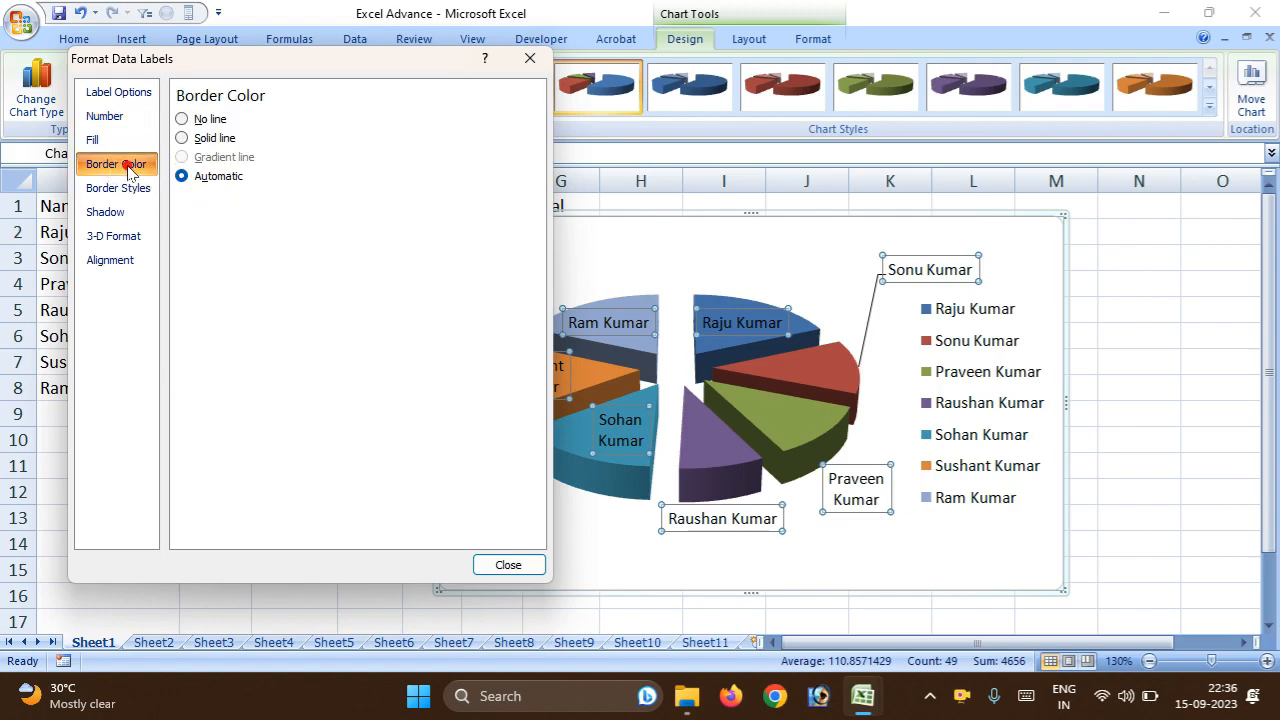
click(185, 138)
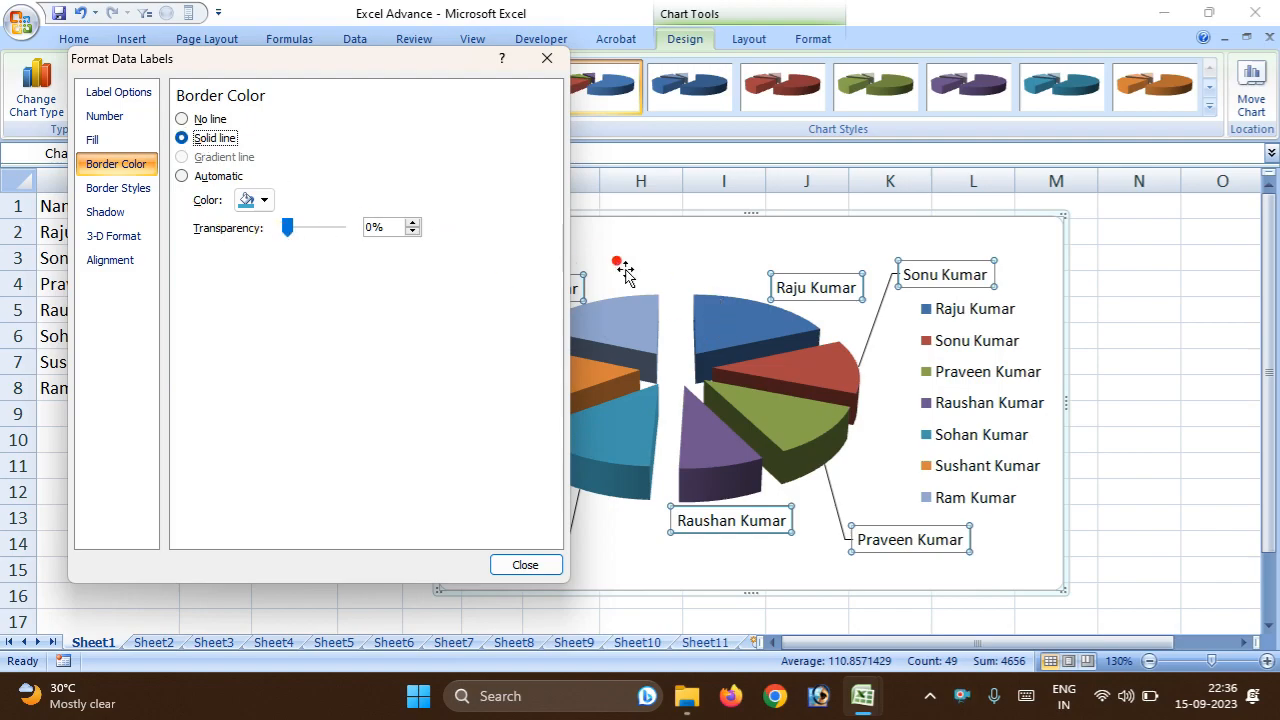
click(255, 200)
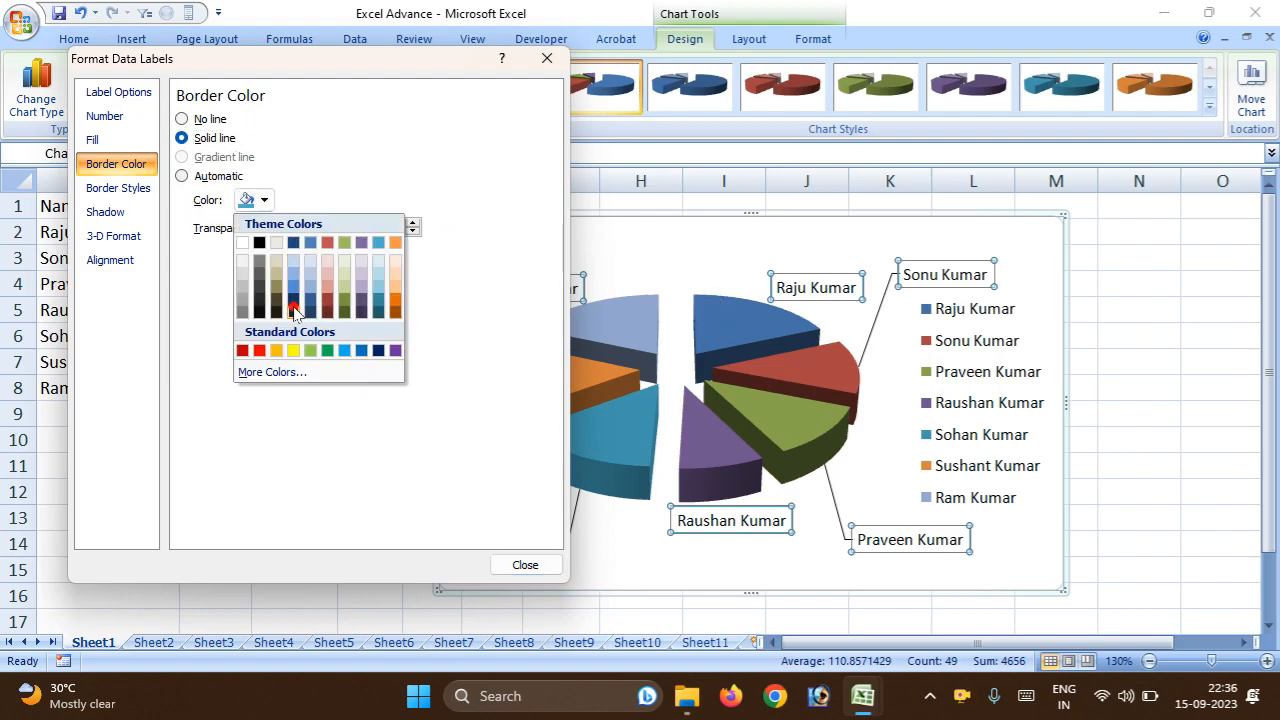
click(262, 313)
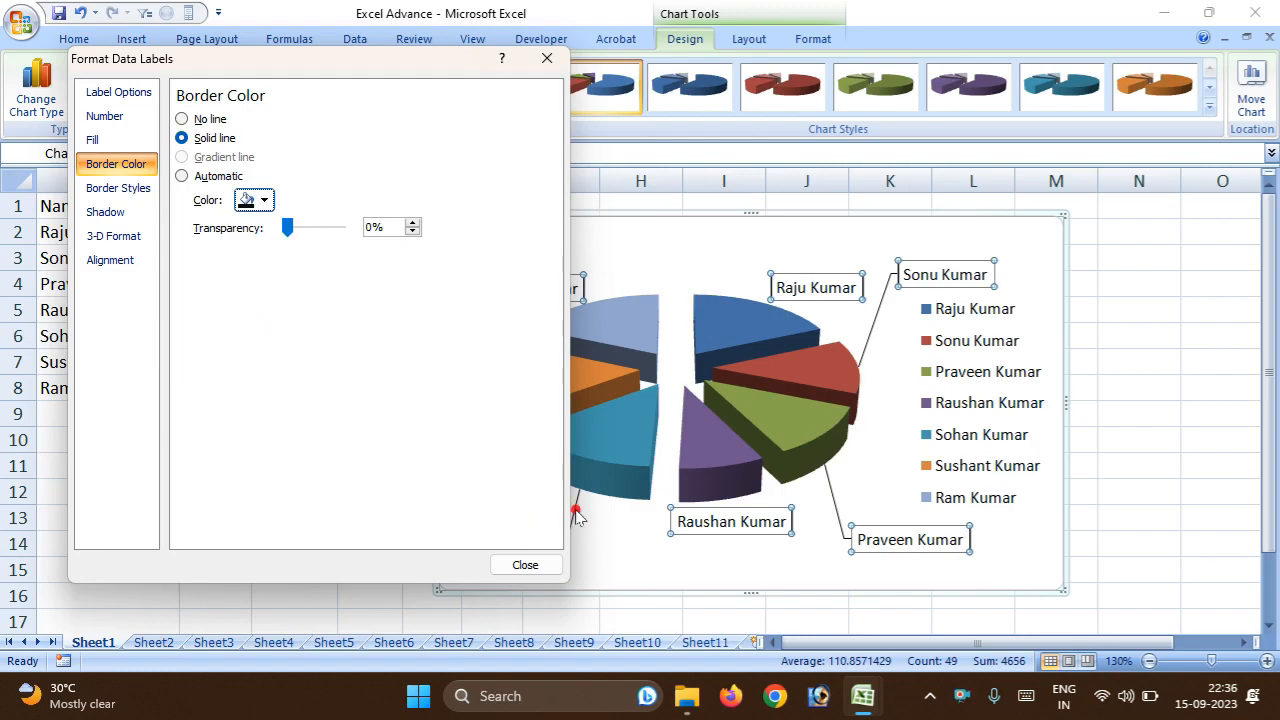
click(758, 565)
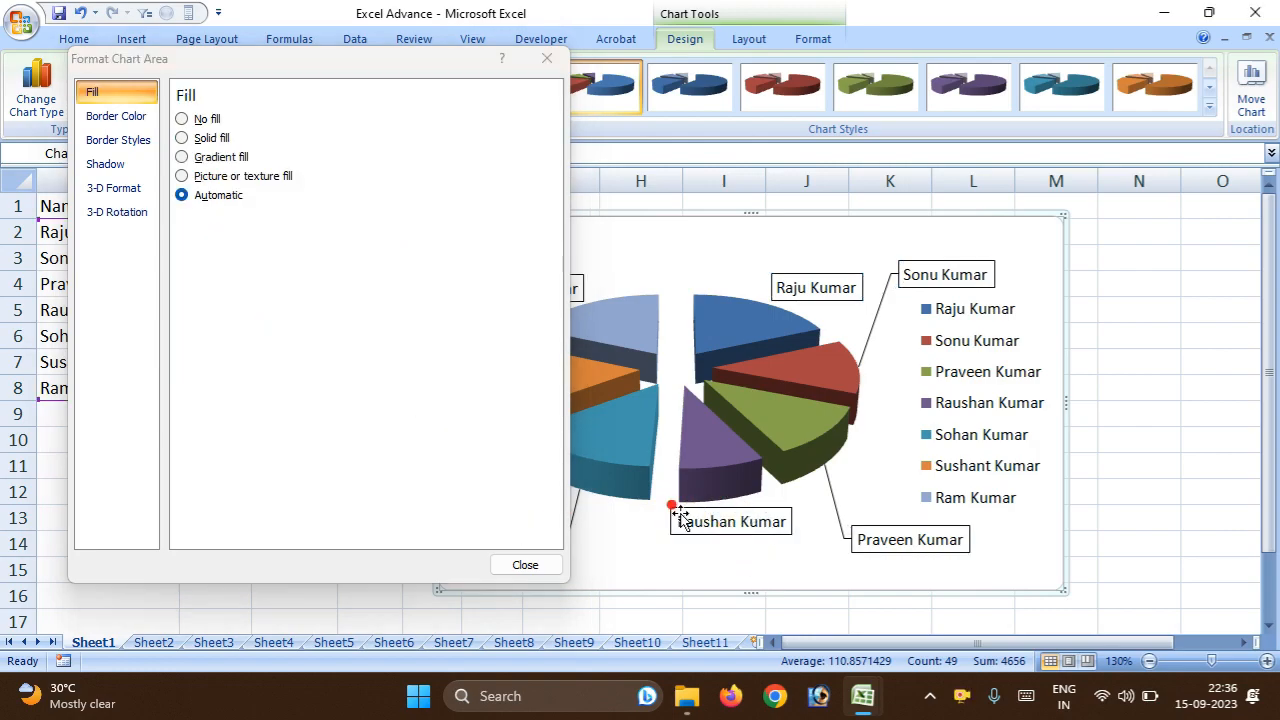
Set the pie explosion of the chart's data series to 75%.
click(737, 520)
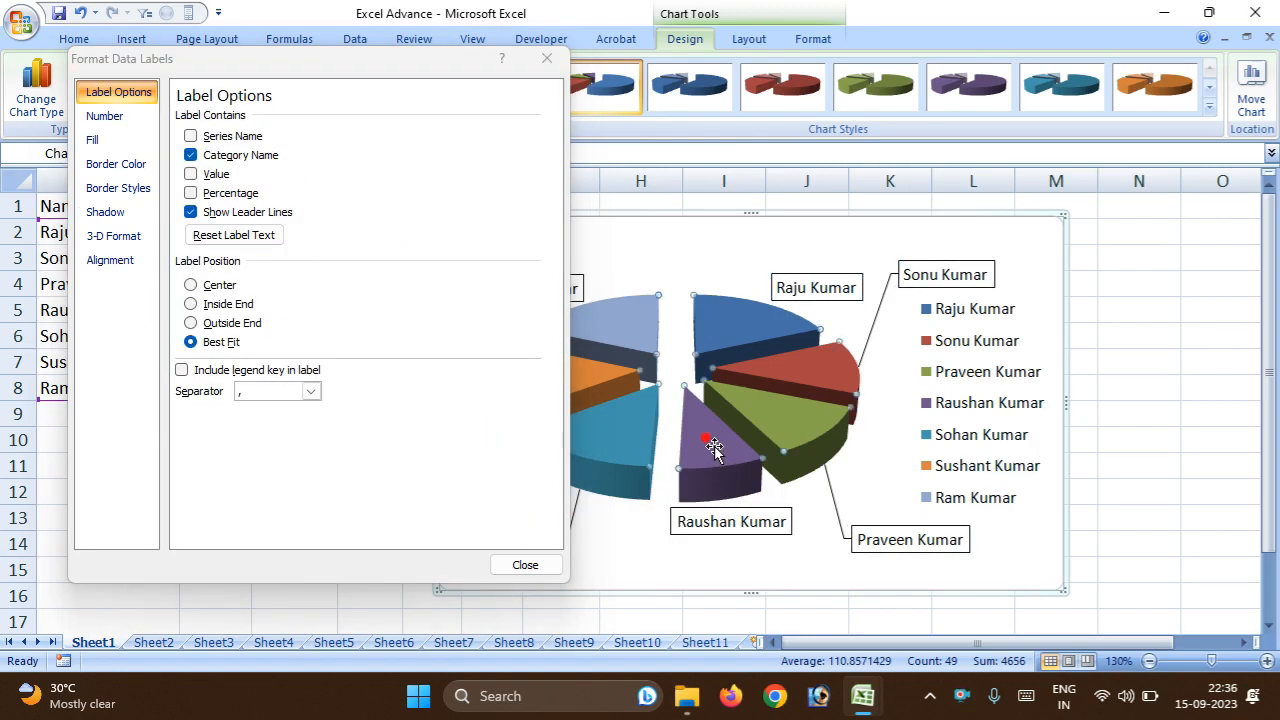
click(714, 455)
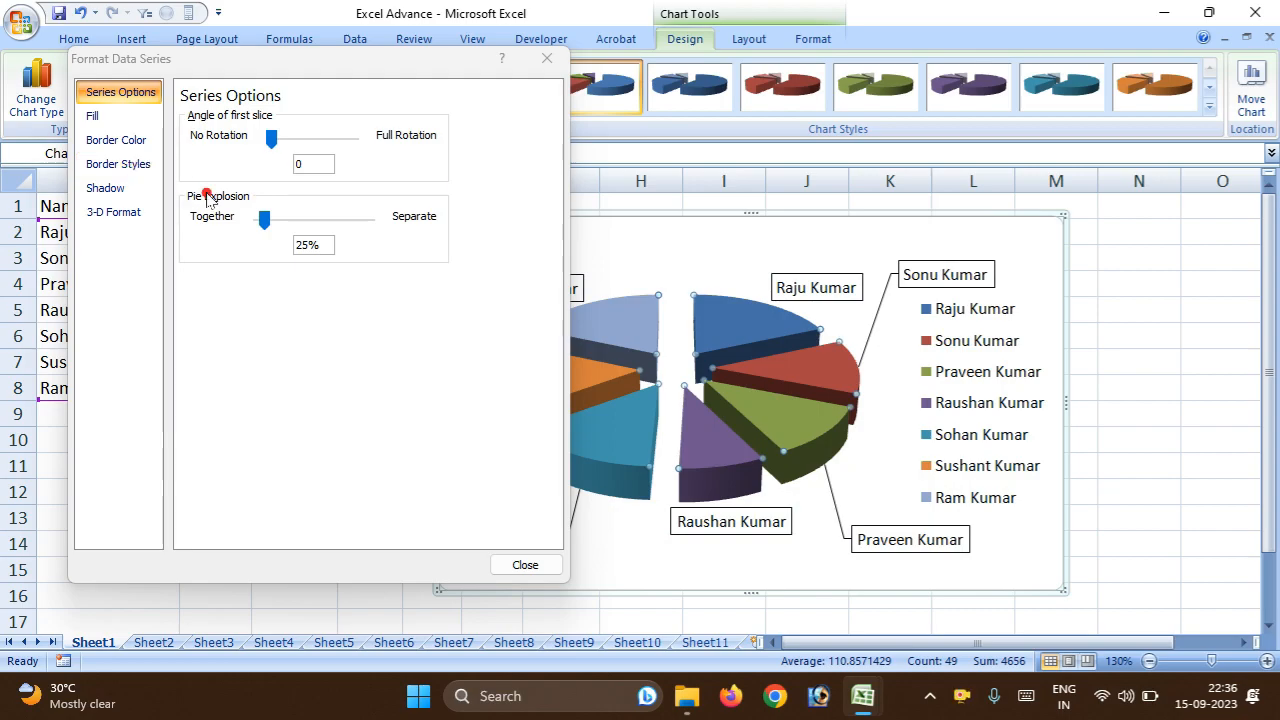
mouse_move(270, 226)
mouse_down()
mouse_move(320, 217)
mouse_move(263, 228)
mouse_up()
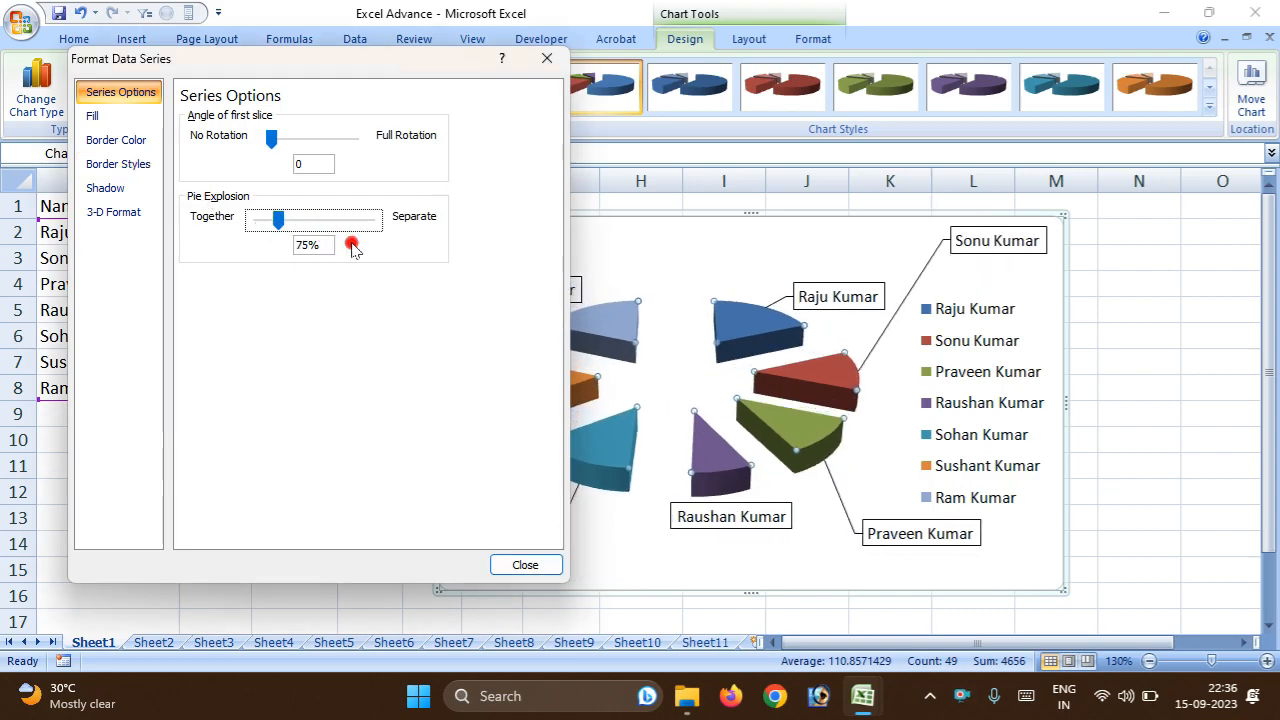
Give the pie slices a shadow with 5 pt blur and a bottom bevel 6 pt wide and 6 pt high.
click(95, 190)
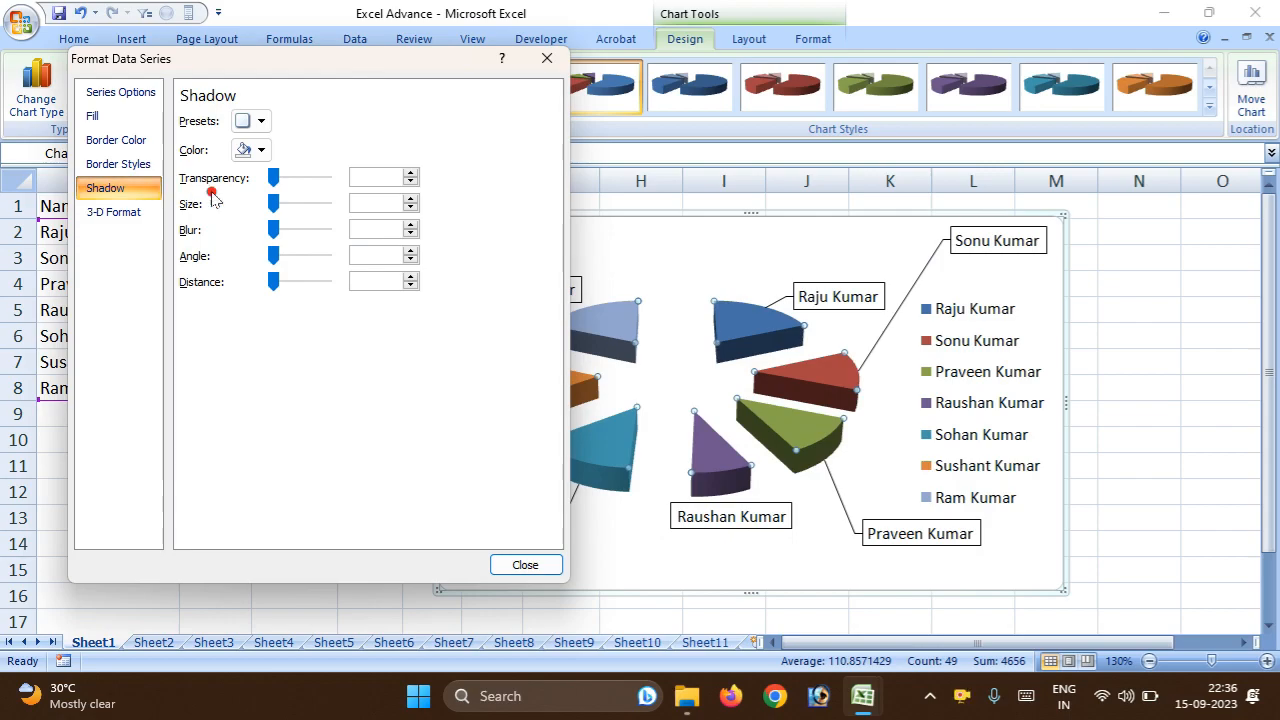
drag(283, 232, 237, 247)
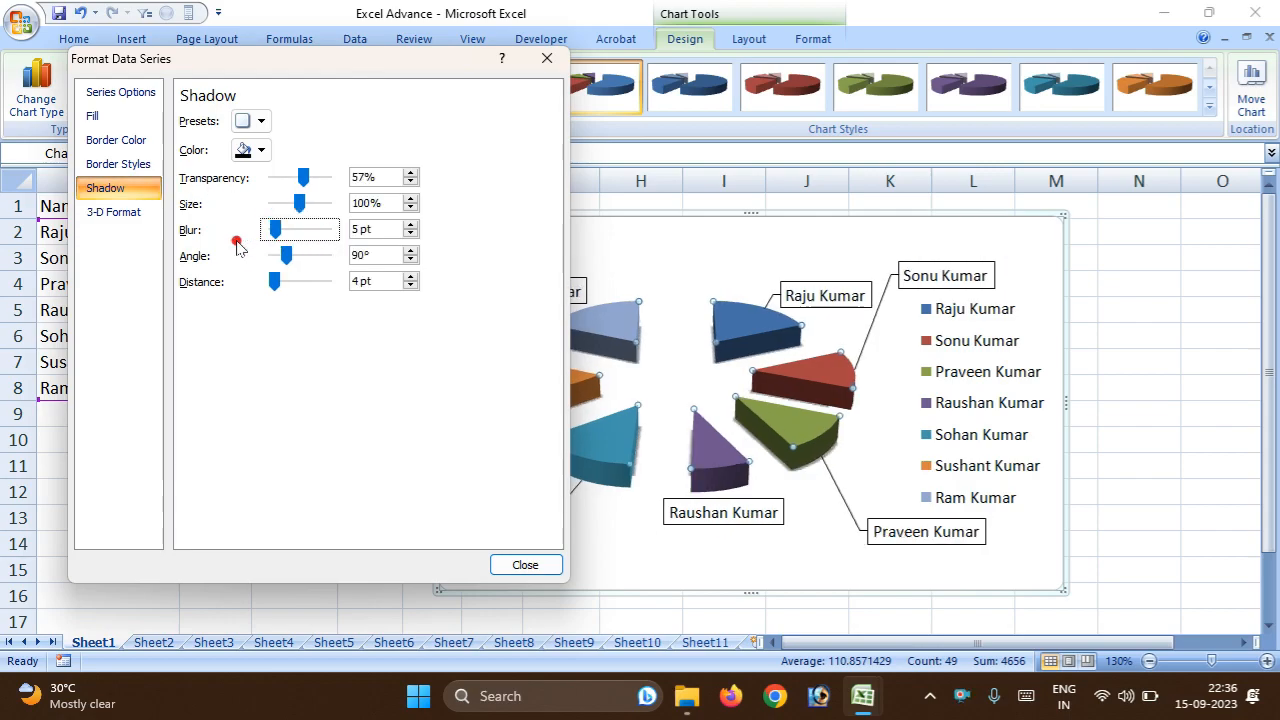
click(93, 220)
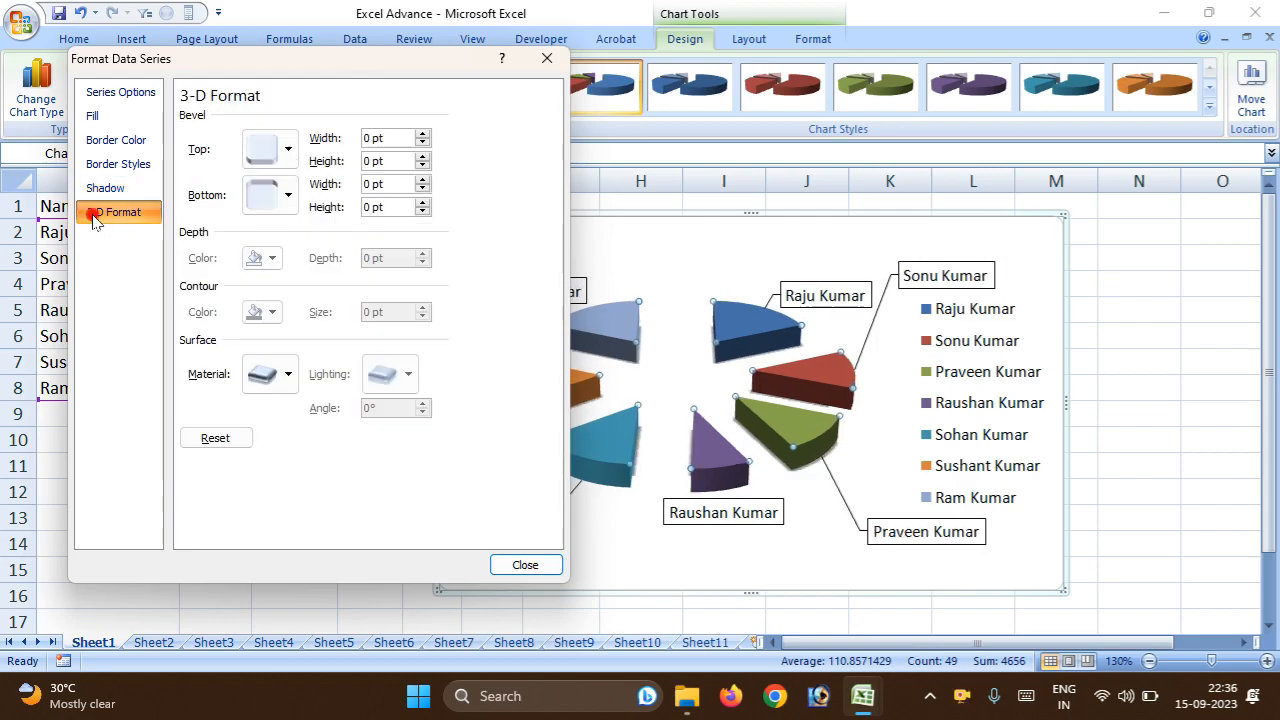
click(288, 196)
click(322, 347)
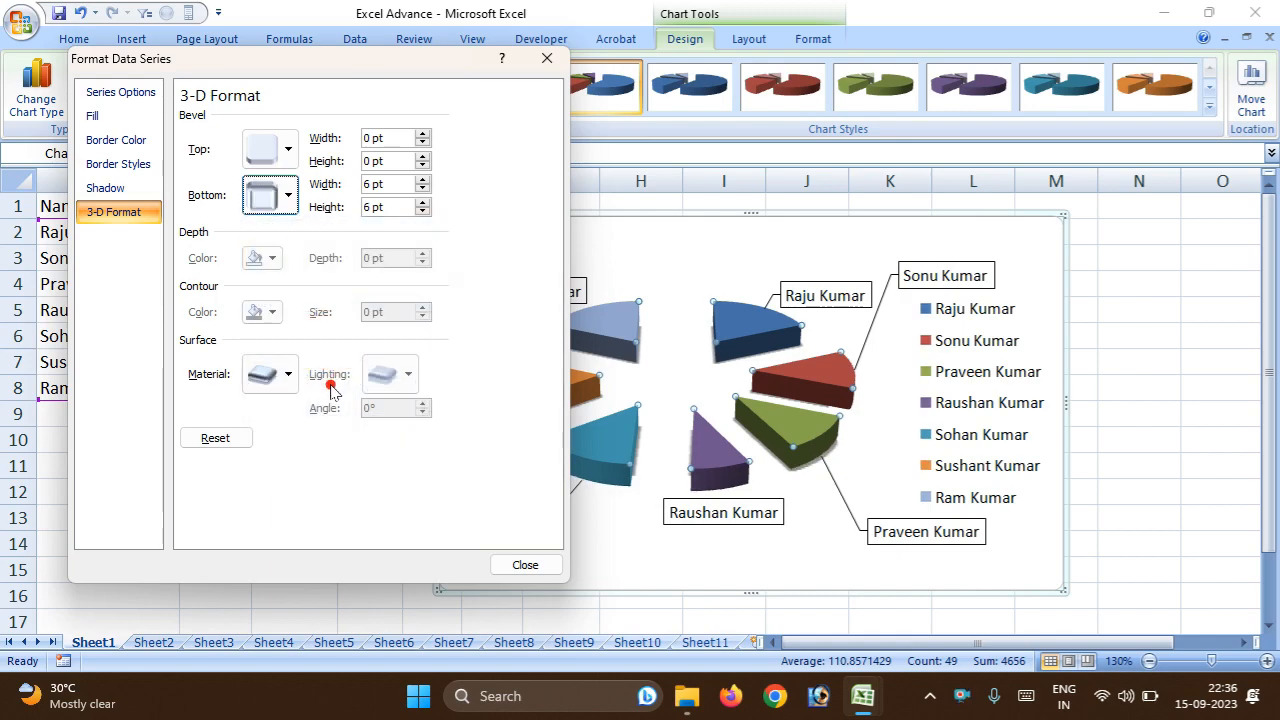